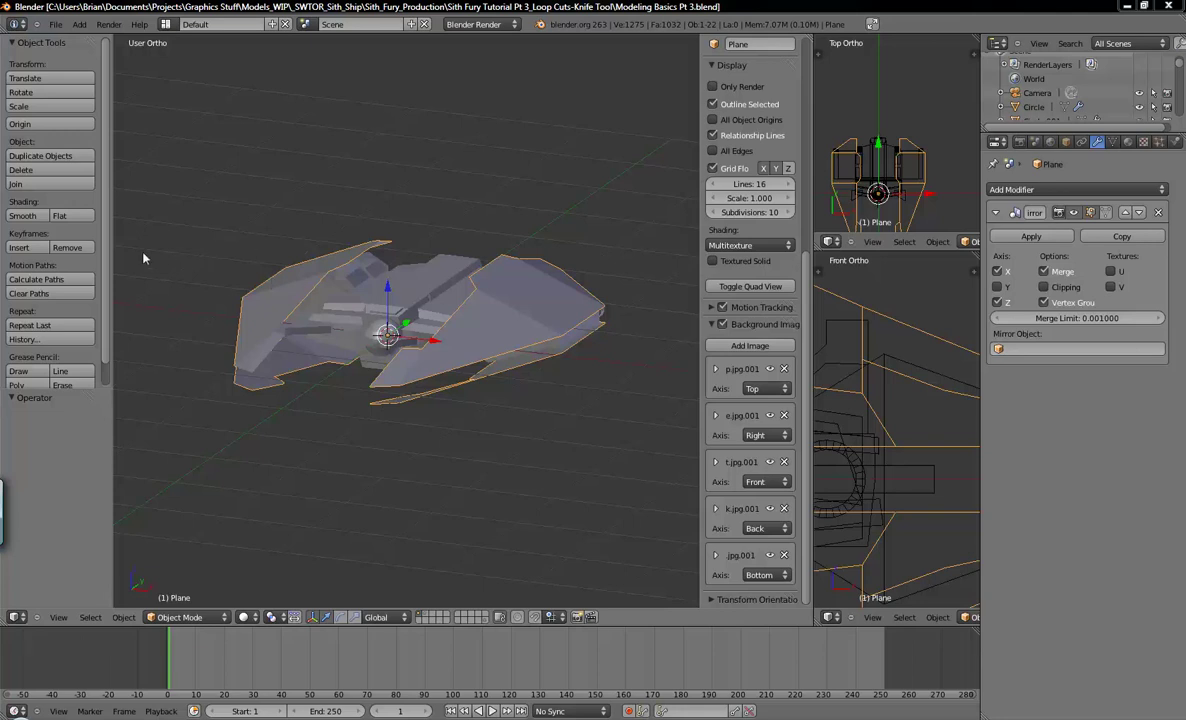
# Move the ship's central hull piece to layer 3 and display only that layer
pyautogui.scroll(-1, 106, 247)
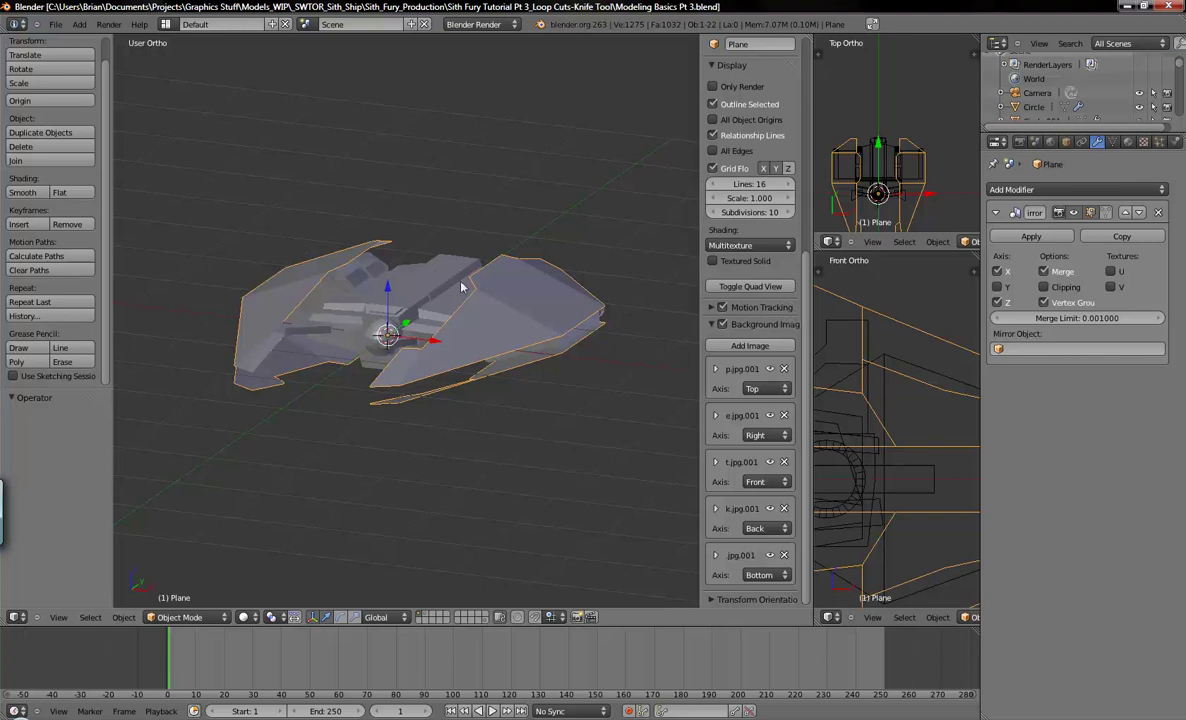
pyautogui.rightClick(418, 252)
pyautogui.press('g')
pyautogui.click(457, 268)
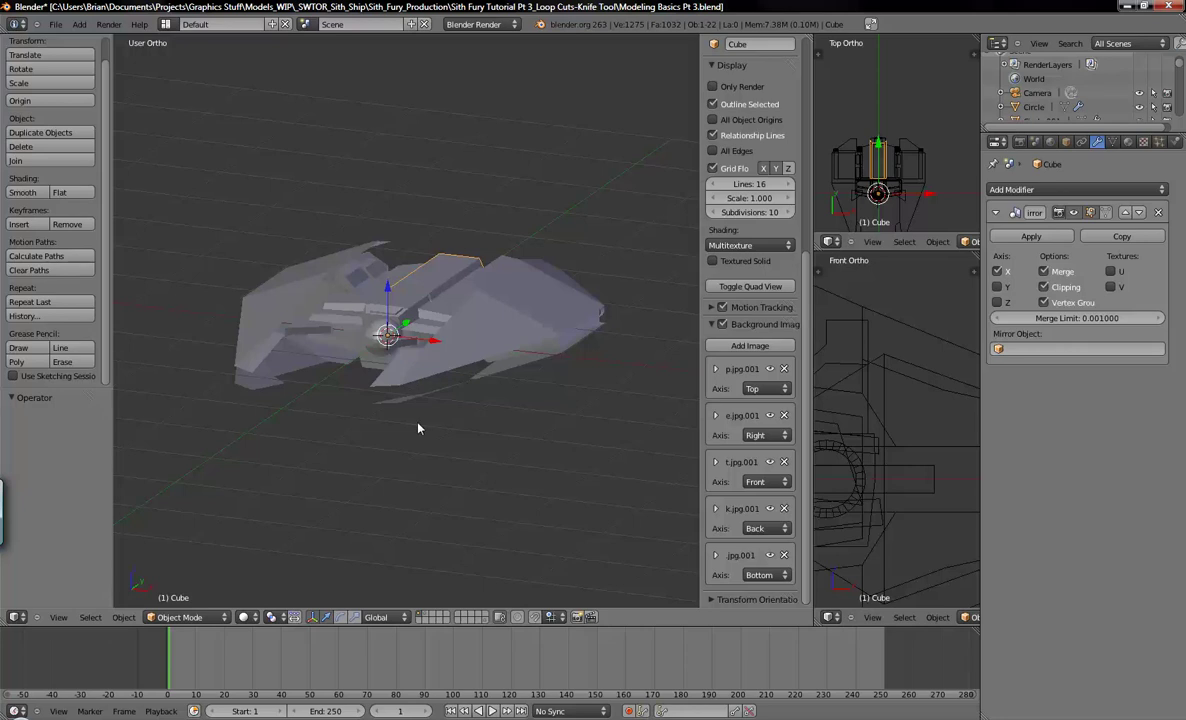
pyautogui.moveTo(449, 276); pyautogui.dragTo(347, 259, button='right')
pyautogui.rightClick(439, 295)
pyautogui.rightClick(437, 293)
pyautogui.press('m')
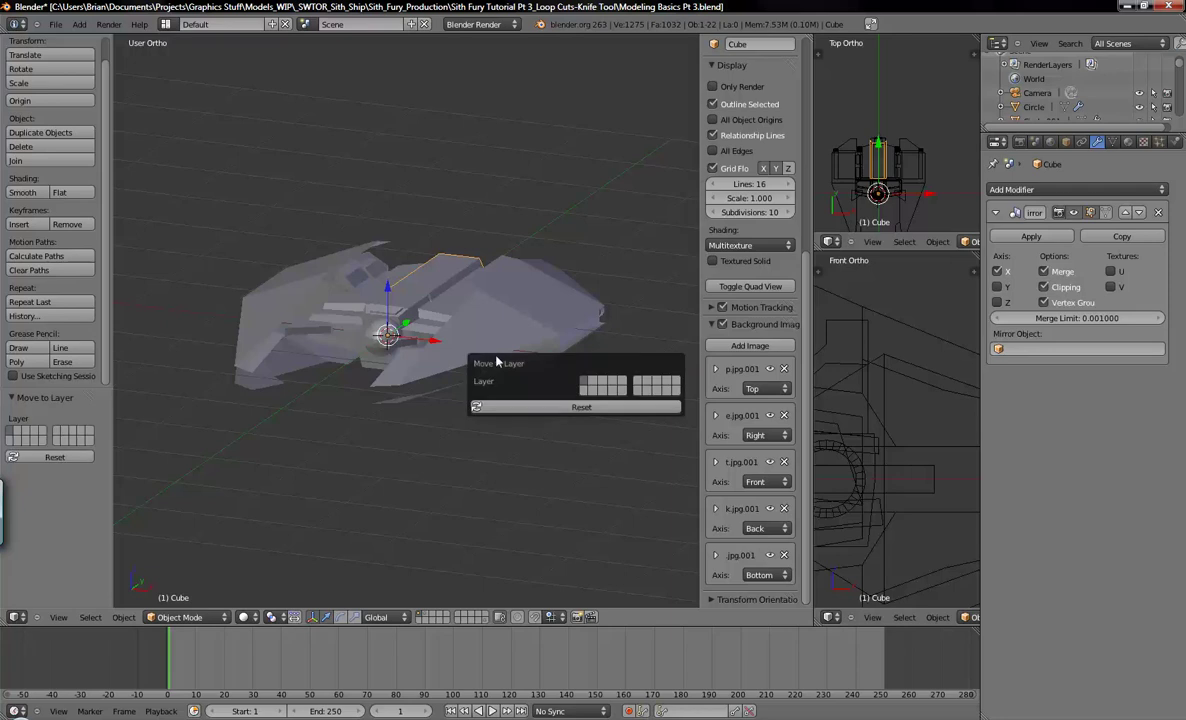
pyautogui.click(604, 385)
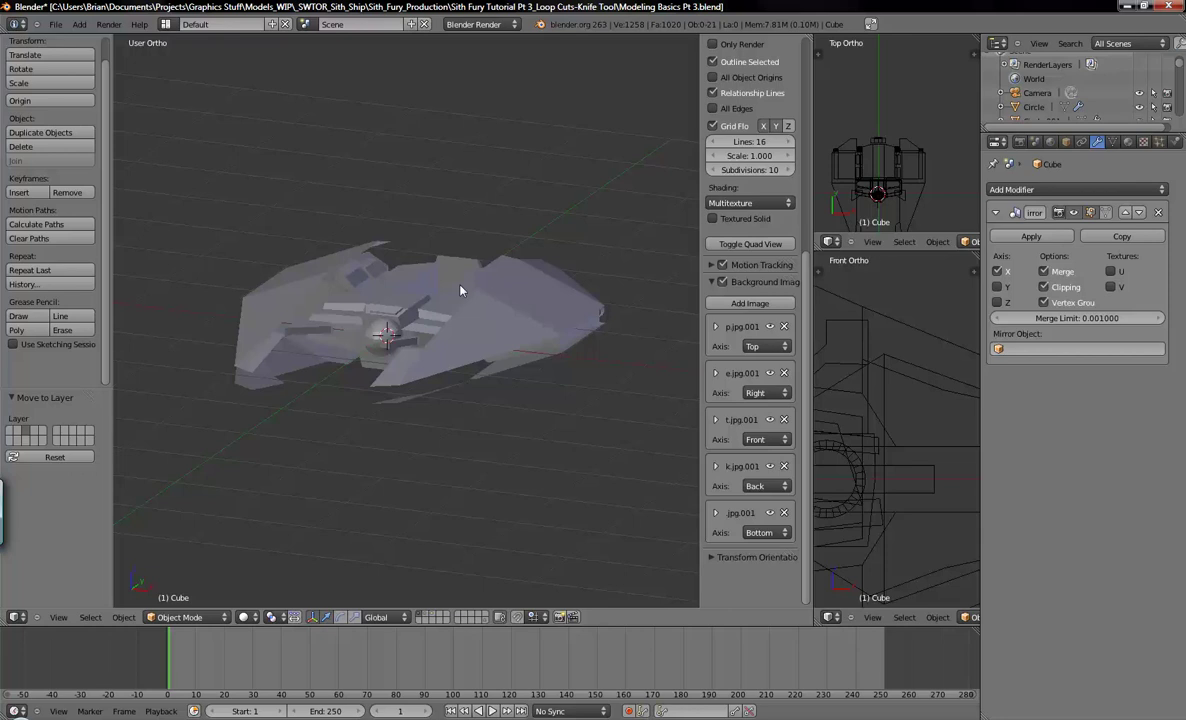
pyautogui.press('3')
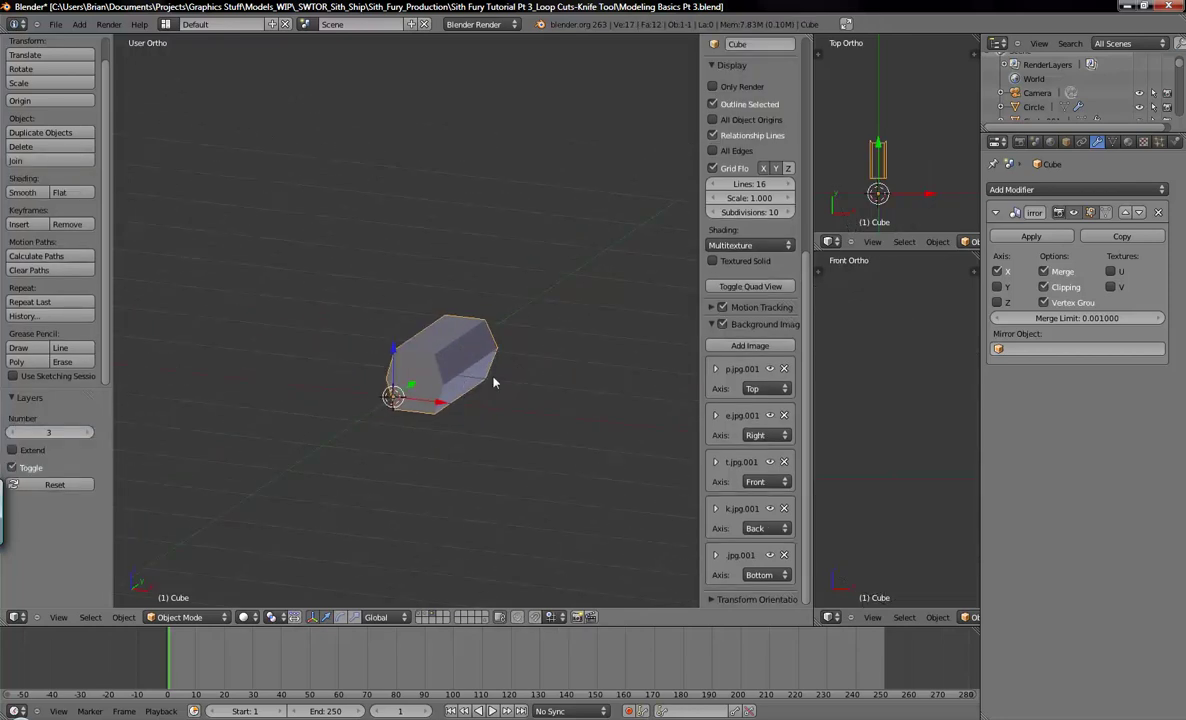
# Examine the isolated hull piece's open end and compare it with the ship's reference screenshot in Windows Photo Gallery
pyautogui.scroll(6, 493, 383)
pyautogui.moveTo(524, 360); pyautogui.dragTo(462, 380, button='middle')
pyautogui.moveTo(898, 435); pyautogui.dragTo(868, 412, button='middle')
pyautogui.press('z')
pyautogui.keyDown('shift'); pyautogui.moveTo(958, 384); pyautogui.dragTo(871, 423, button='middle'); pyautogui.keyUp('shift')
pyautogui.moveTo(560, 350); pyautogui.dragTo(470, 371, button='middle')
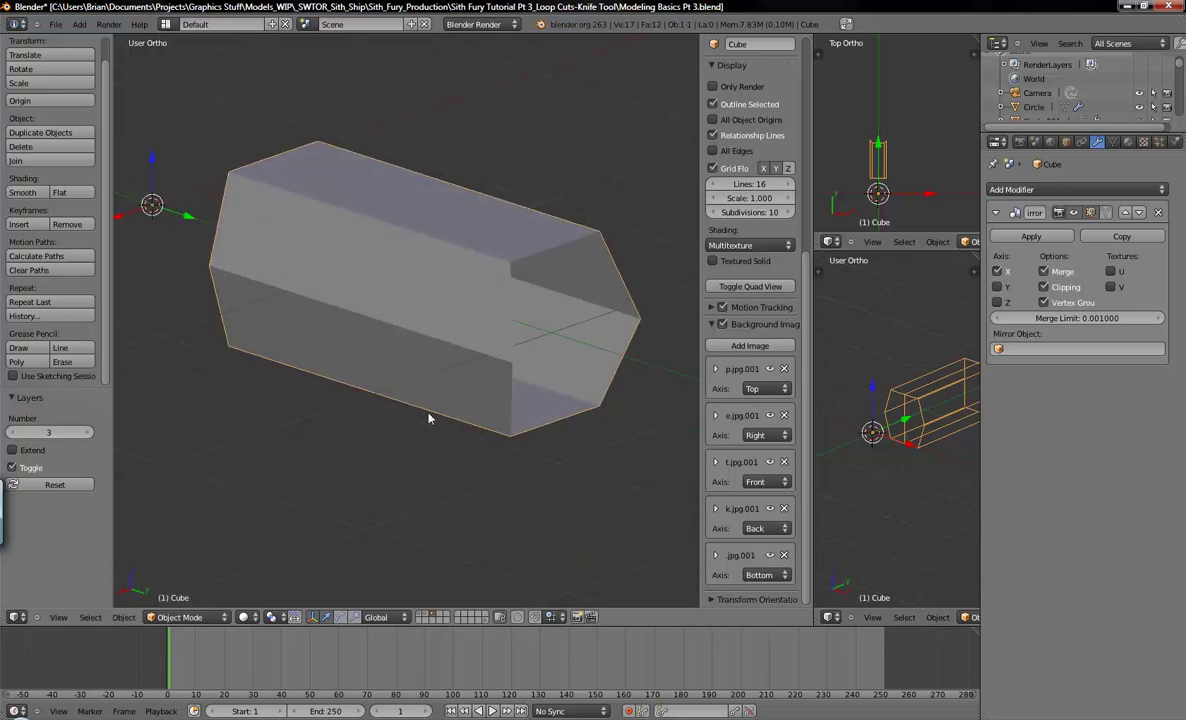
pyautogui.click(402, 718)
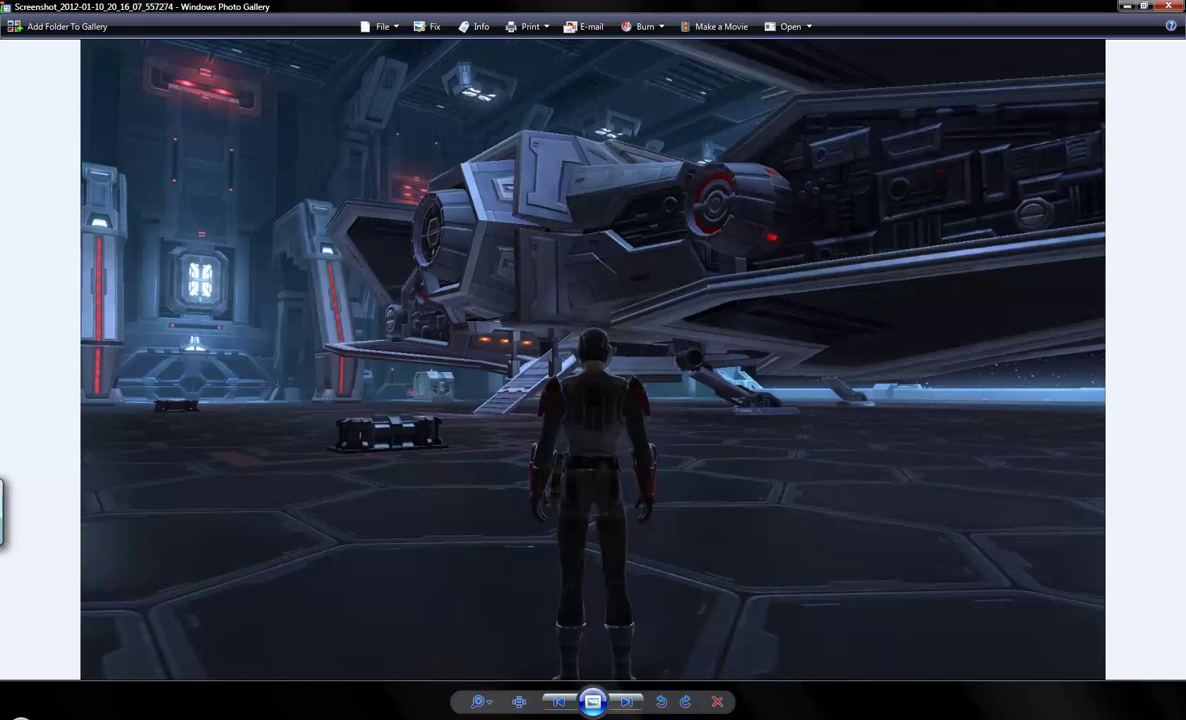
pyautogui.hotkey('alt', 'Tab')
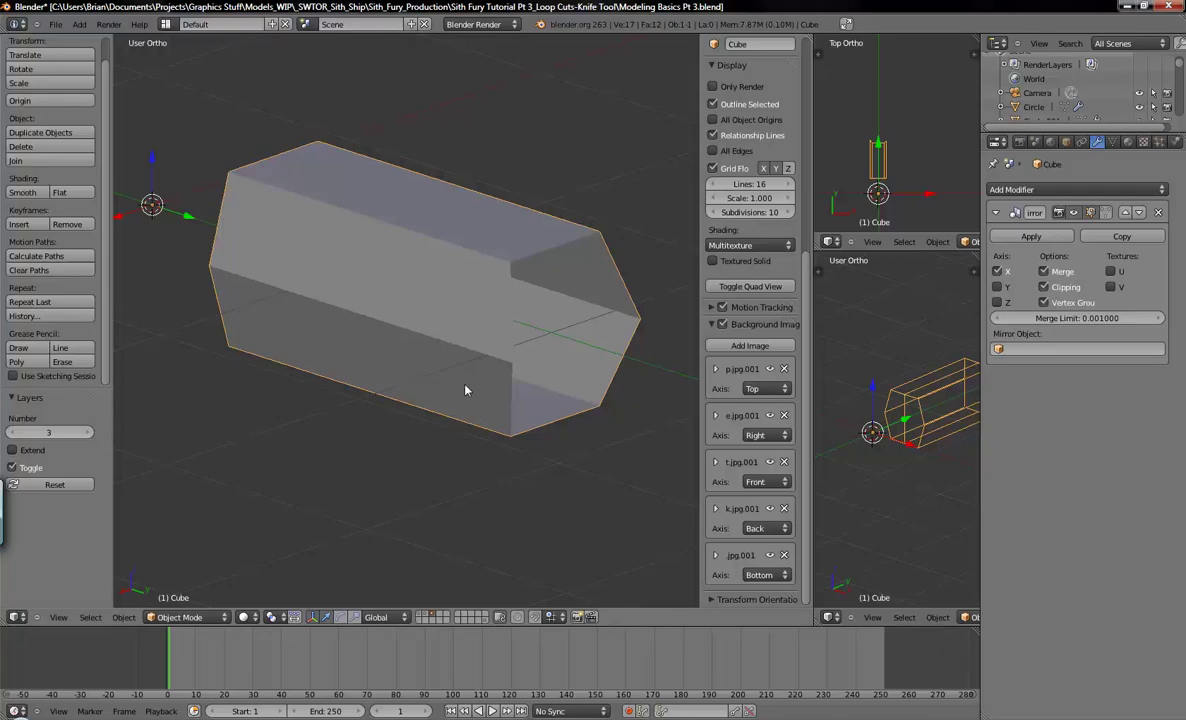
# Show the hull piece in wireframe from the right and hide all five background images
pyautogui.press('KP_3')
pyautogui.press('z')
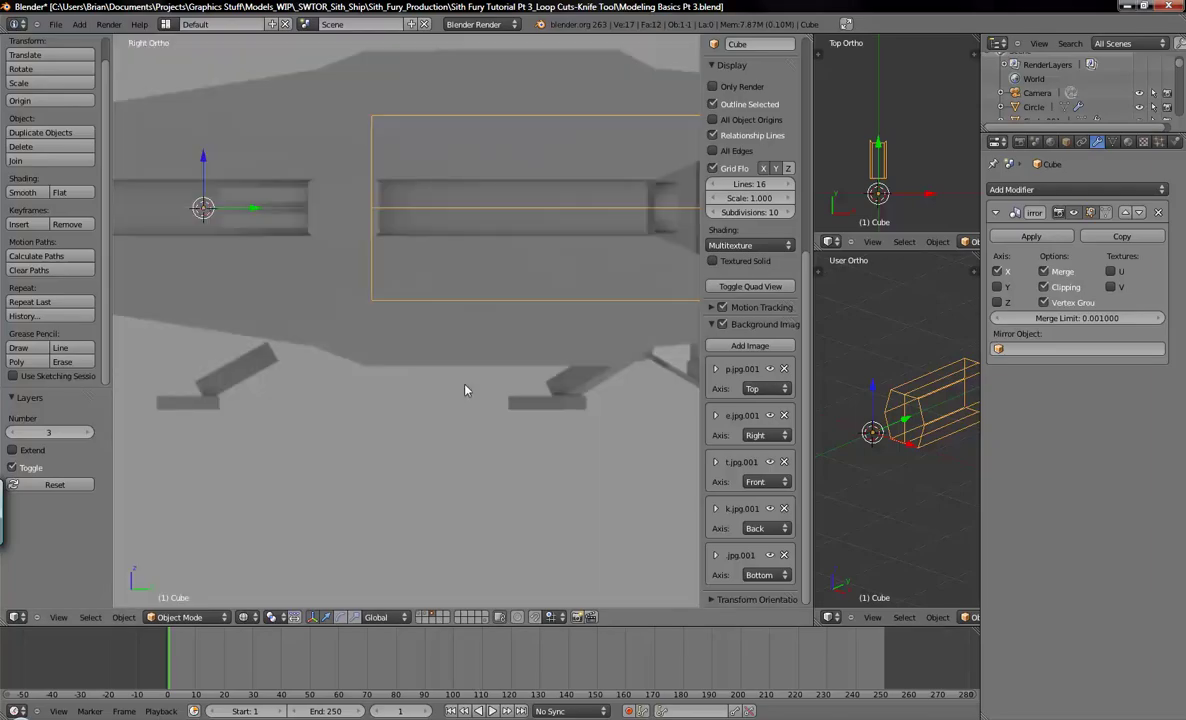
pyautogui.keyDown('shift'); pyautogui.moveTo(538, 335); pyautogui.dragTo(396, 431, button='middle'); pyautogui.keyUp('shift')
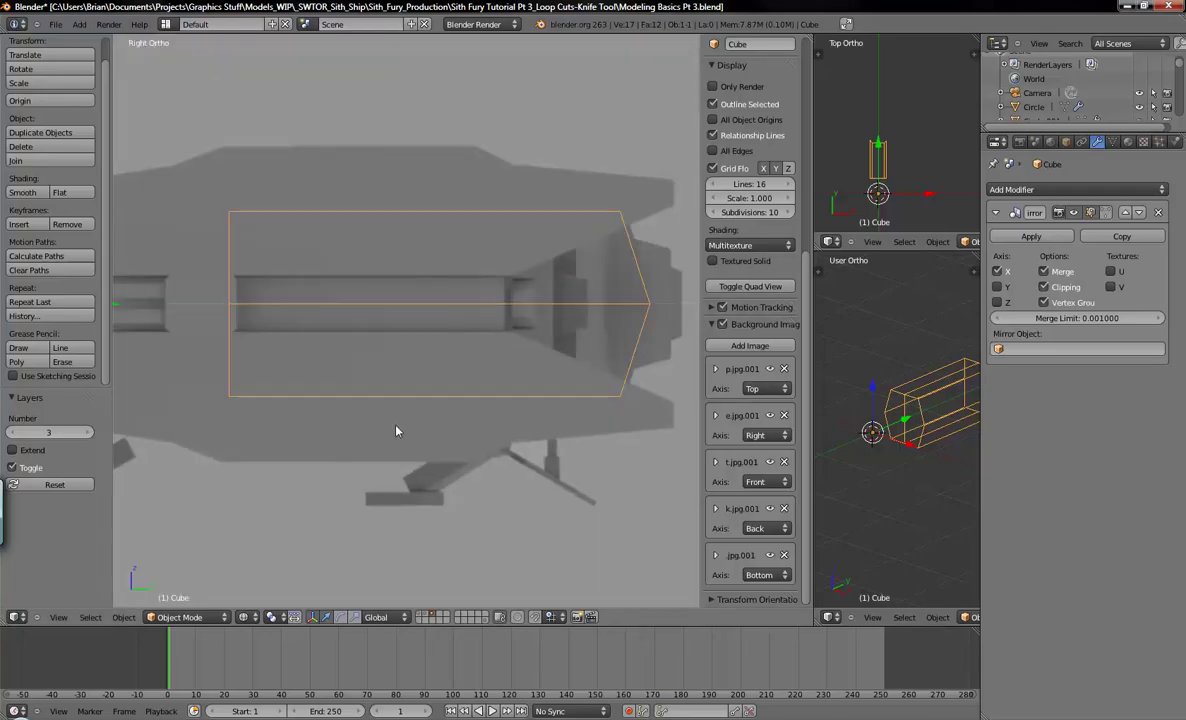
pyautogui.click(770, 369)
pyautogui.click(770, 415)
pyautogui.click(770, 461)
pyautogui.click(770, 508)
pyautogui.click(771, 556)
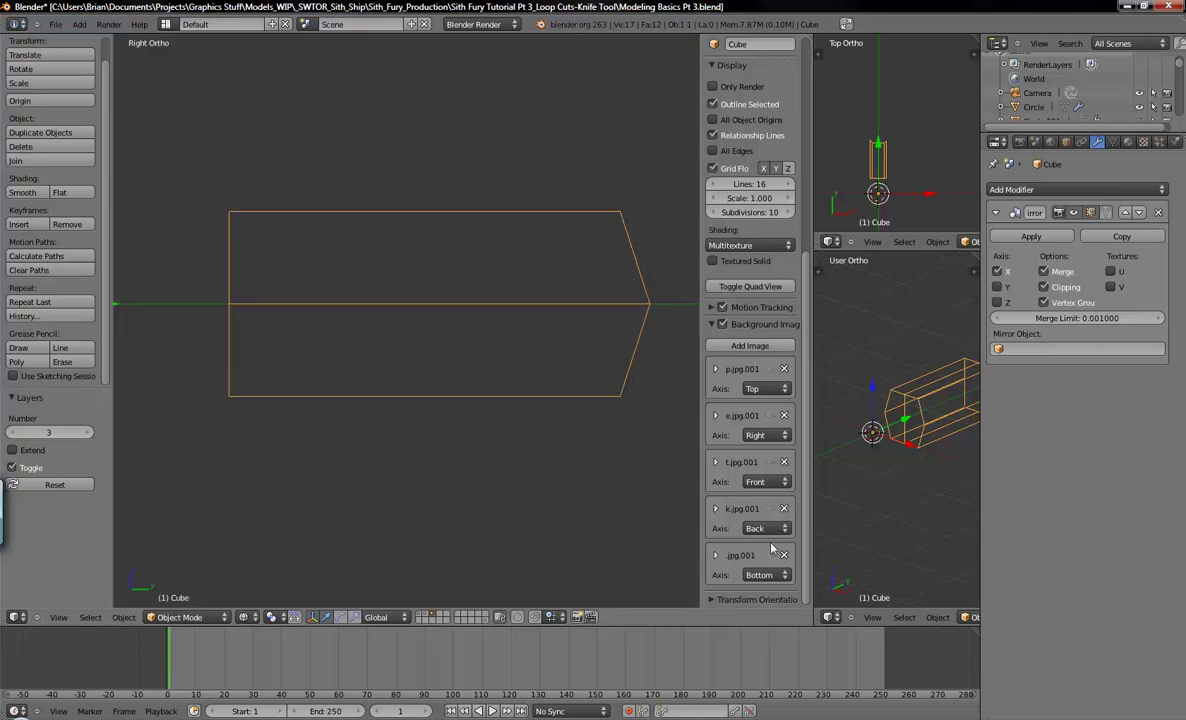
pyautogui.scroll(4, 767, 538)
pyautogui.scroll(-2, 739, 472)
pyautogui.scroll(-1, 740, 476)
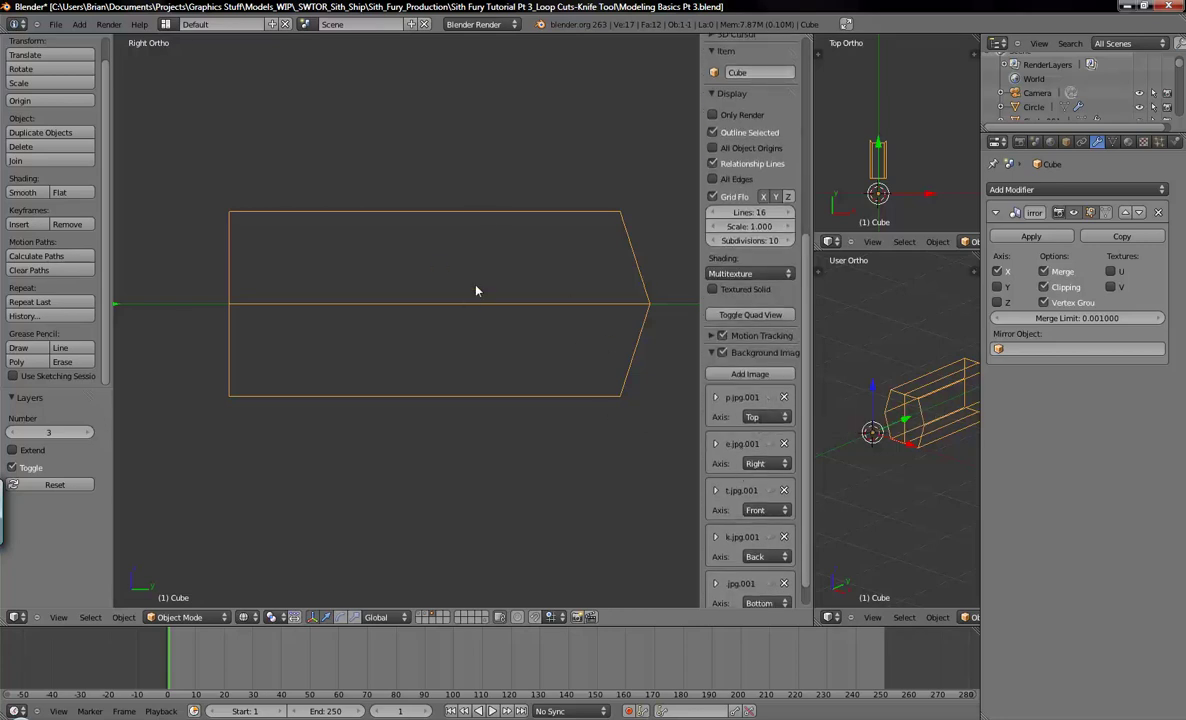
# Delete the hull piece's bottom row of vertices in Edit Mode, keeping only the upper half
pyautogui.keyDown('shift'); pyautogui.moveTo(556, 308); pyautogui.dragTo(519, 292, button='middle'); pyautogui.keyUp('shift')
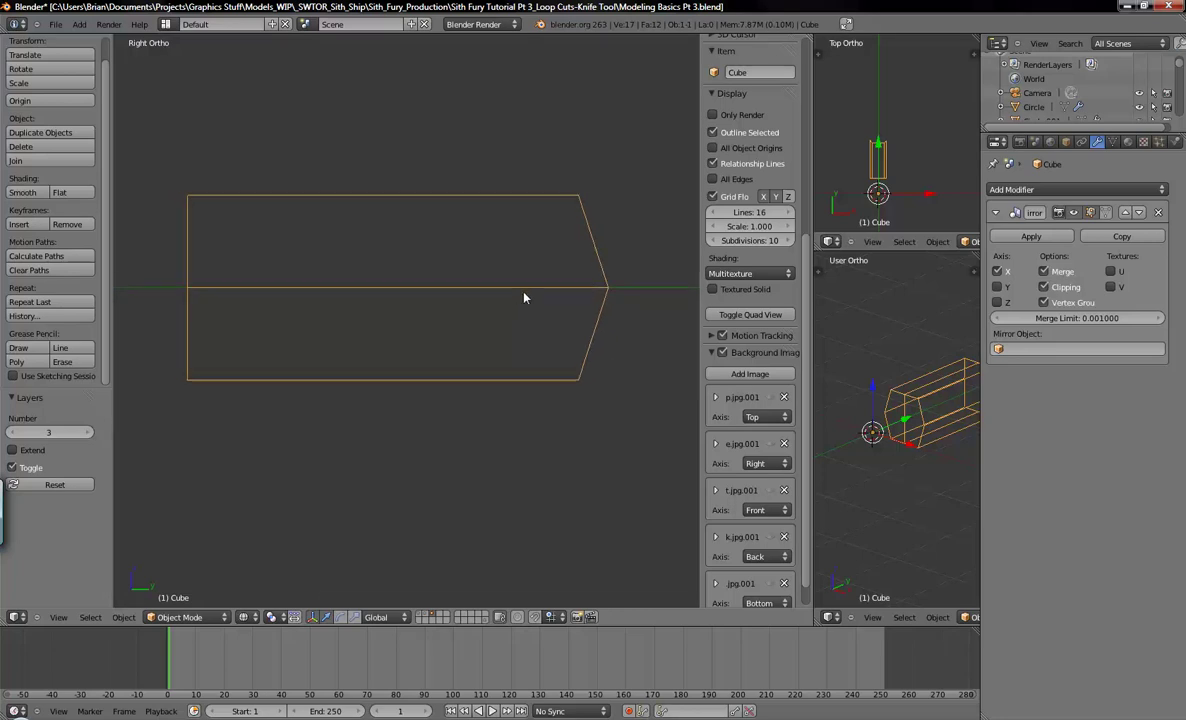
pyautogui.press('Tab')
pyautogui.press('b')
pyautogui.moveTo(146, 320); pyautogui.dragTo(593, 440)
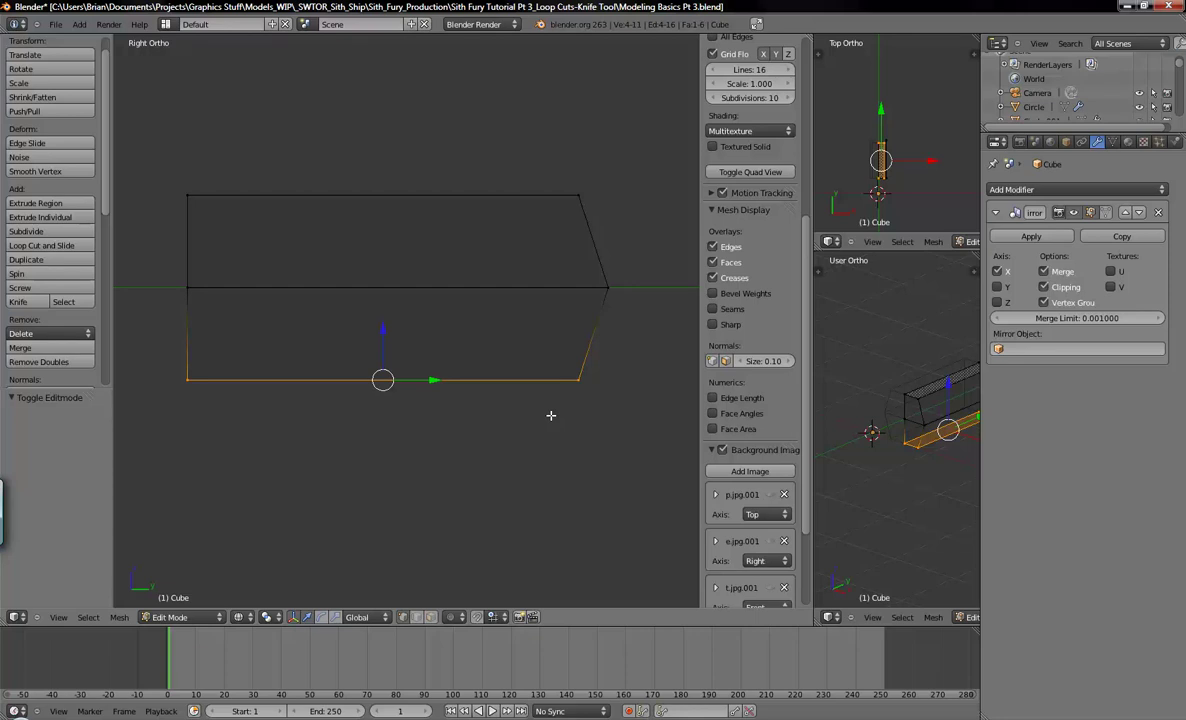
pyautogui.press('x')
pyautogui.click(551, 415)
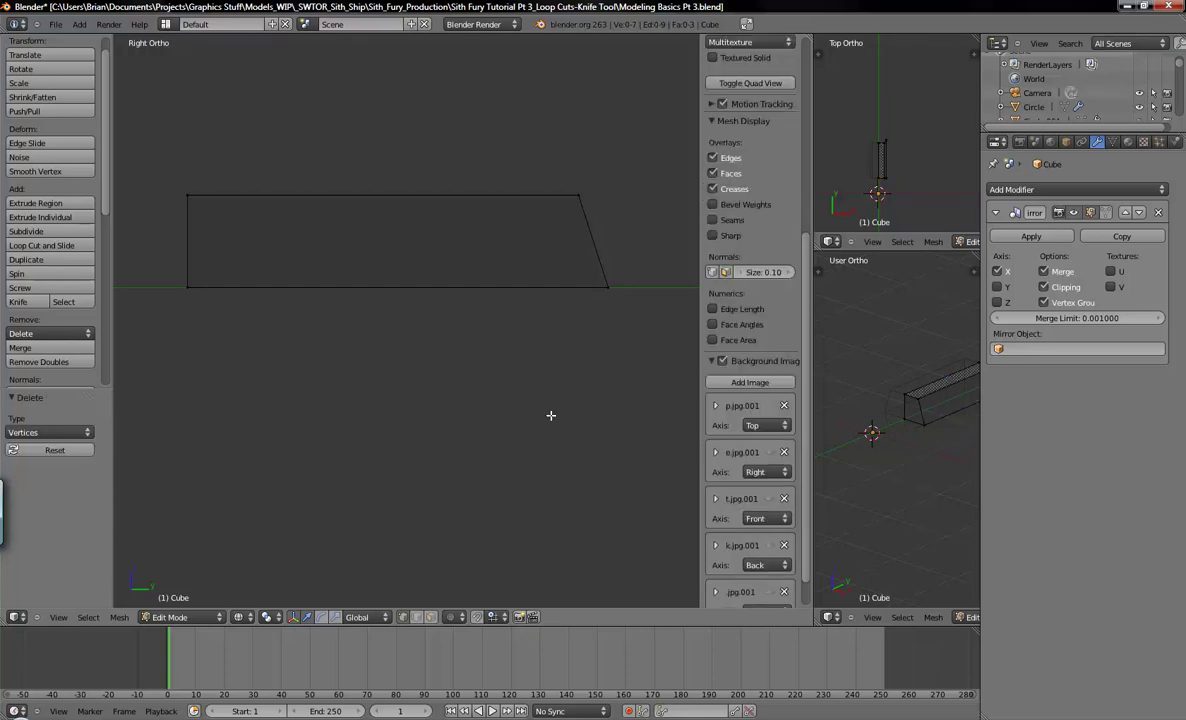
# Extrude the edges around the hull's open rear end and scale them inward to about 0.656
pyautogui.moveTo(551, 415); pyautogui.dragTo(504, 433, button='middle')
pyautogui.scroll(3, 504, 433)
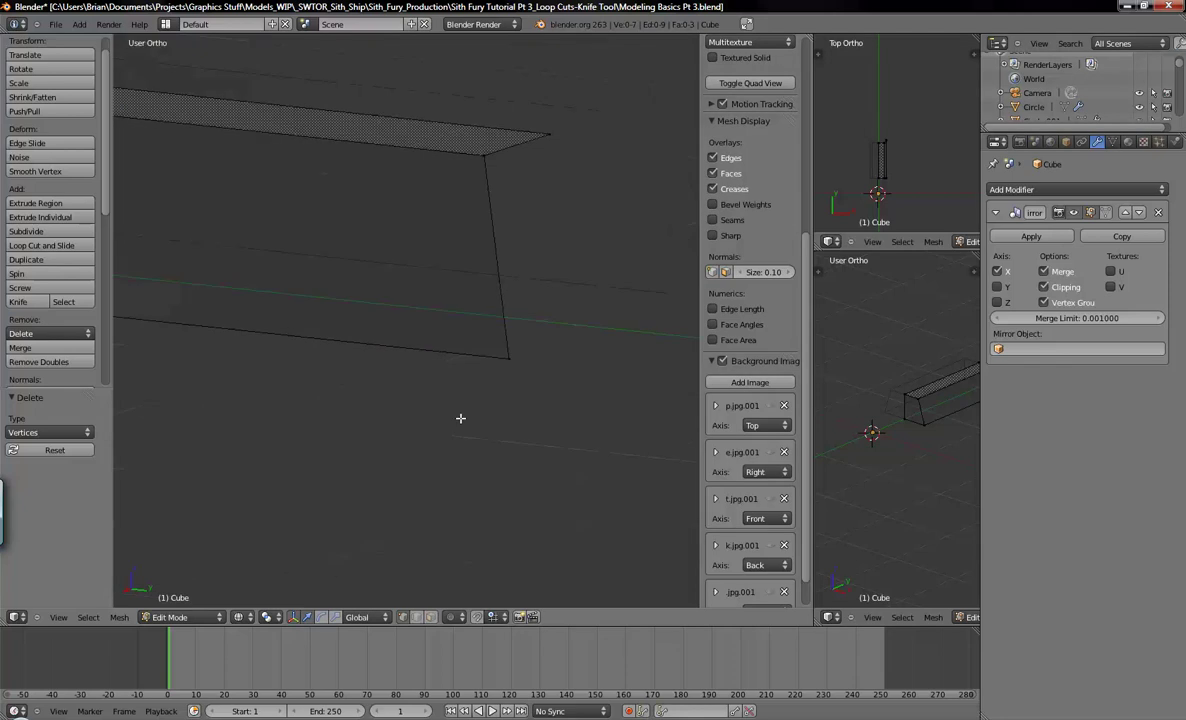
pyautogui.keyDown('shift'); pyautogui.moveTo(484, 341); pyautogui.dragTo(453, 482, button='middle'); pyautogui.keyUp('shift')
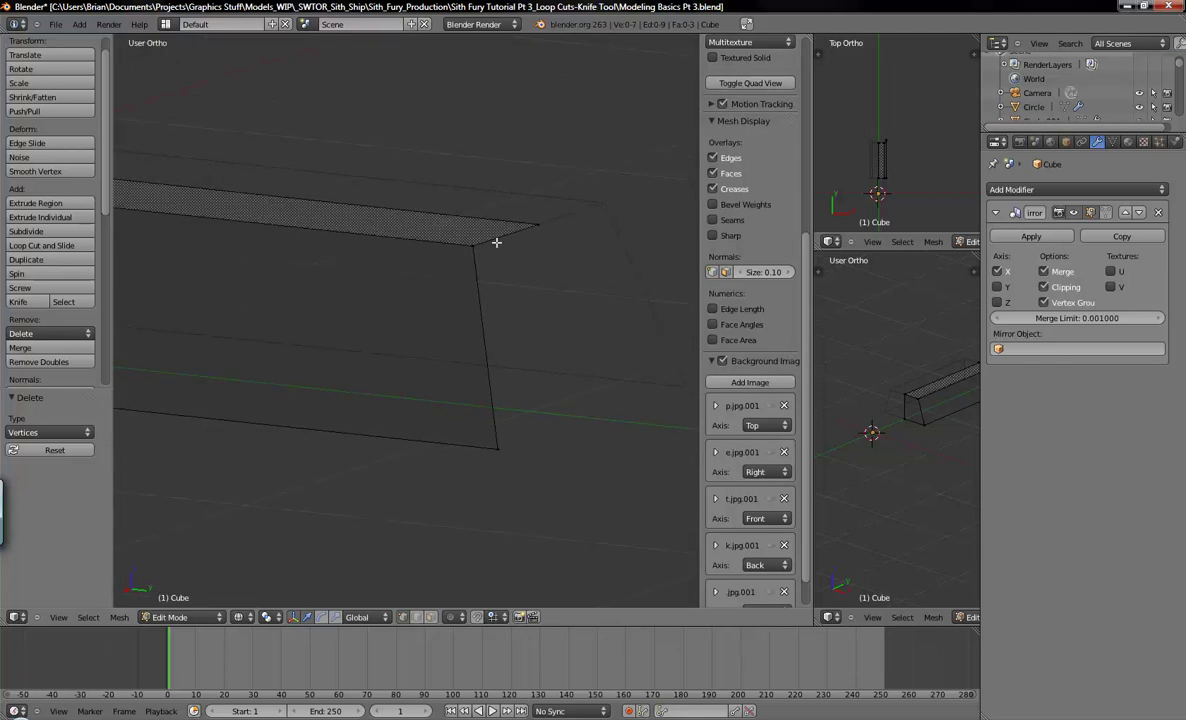
pyautogui.press('a')
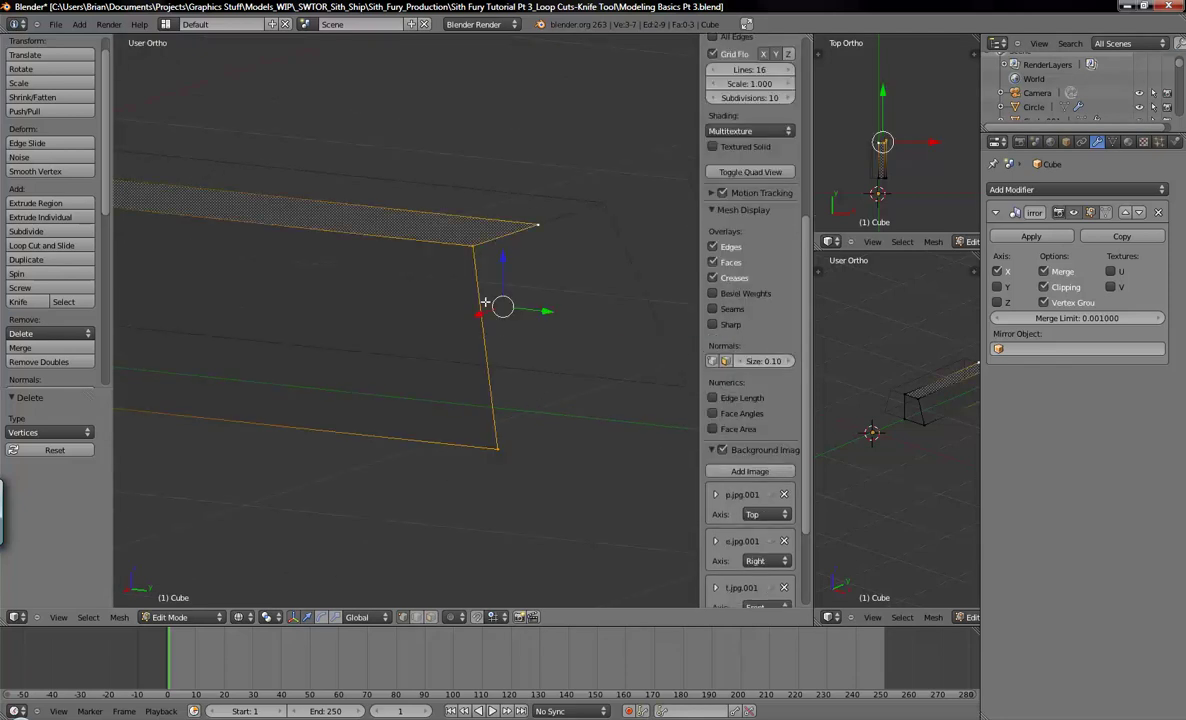
pyautogui.keyDown('shift'); pyautogui.moveTo(482, 244); pyautogui.dragTo(457, 295, button='middle'); pyautogui.keyUp('shift')
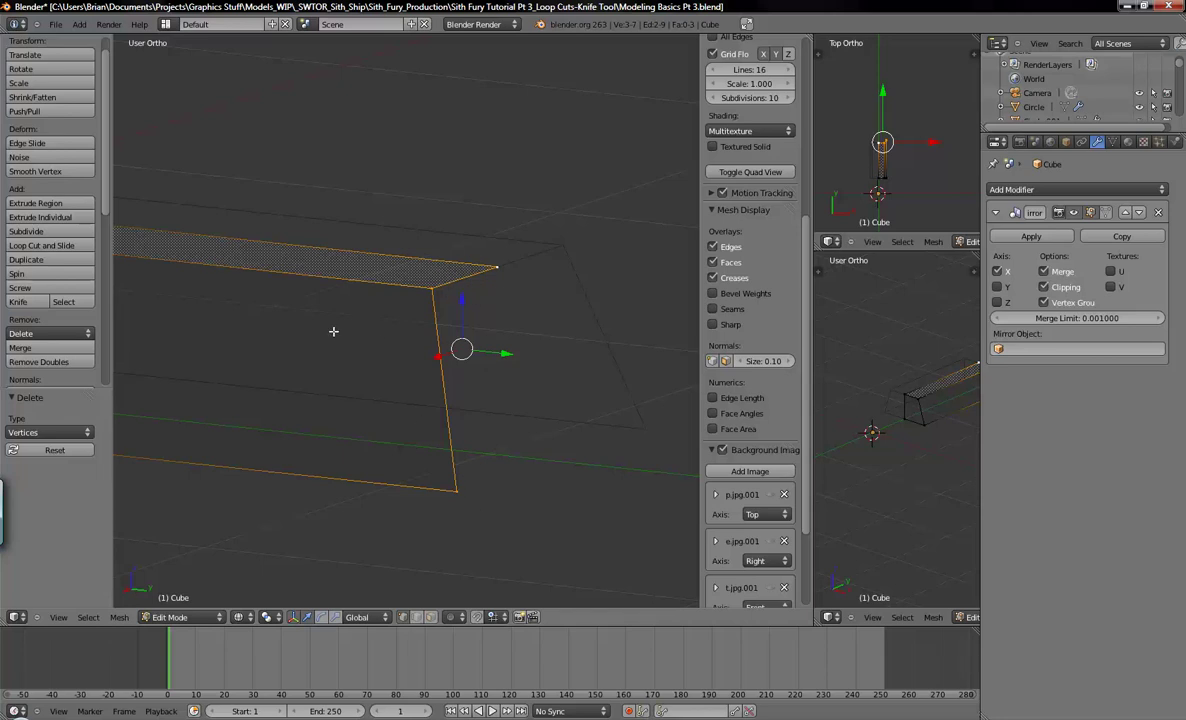
pyautogui.press('KP_7')
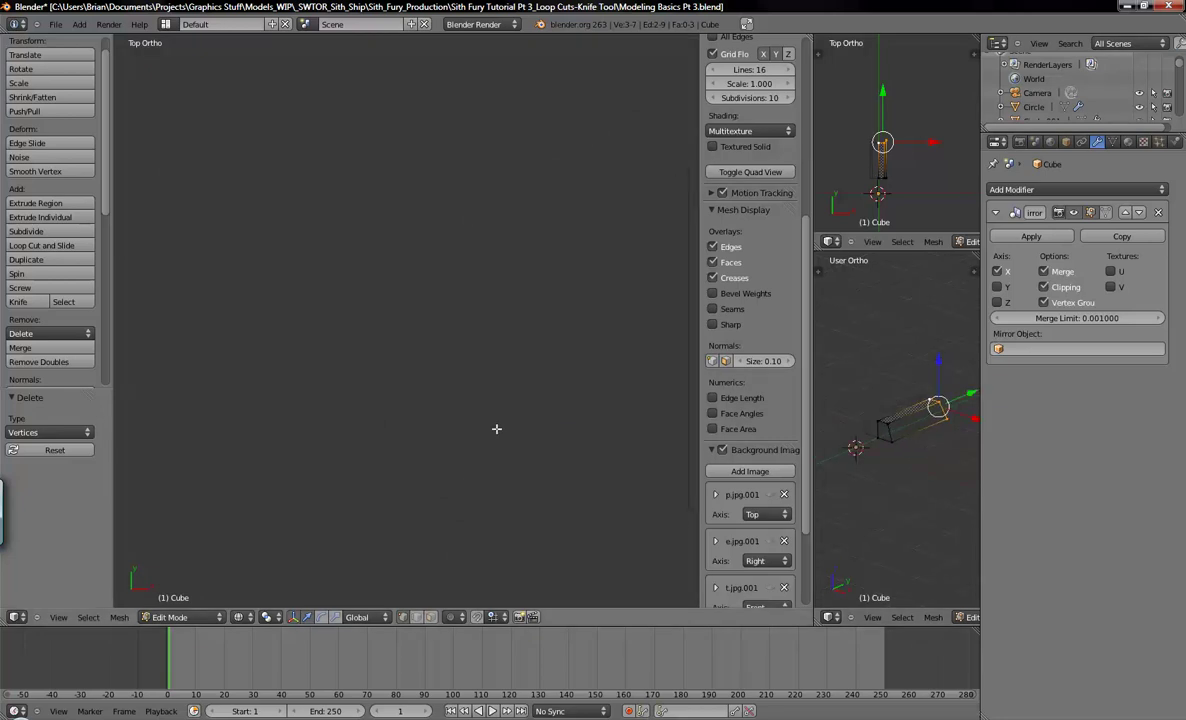
pyautogui.keyDown('shift'); pyautogui.moveTo(606, 413); pyautogui.dragTo(369, 439, button='middle'); pyautogui.keyUp('shift')
pyautogui.keyDown('shift'); pyautogui.moveTo(617, 218); pyautogui.dragTo(489, 494, button='middle'); pyautogui.keyUp('shift')
pyautogui.scroll(3, 518, 276)
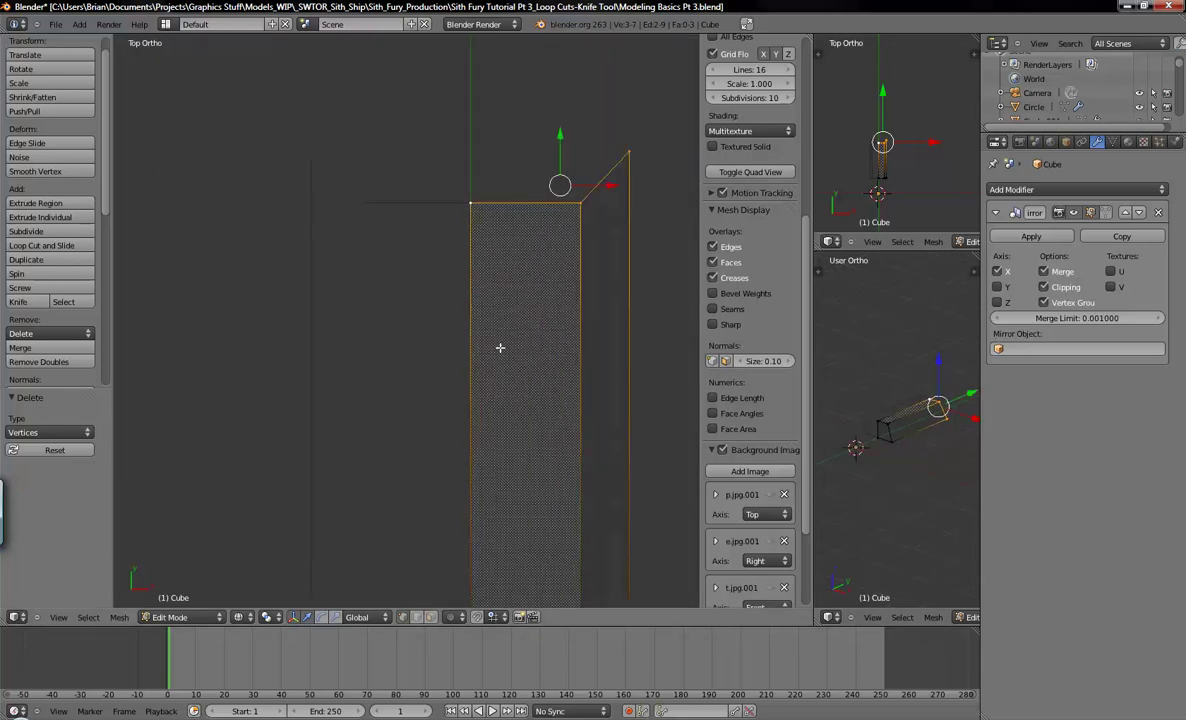
pyautogui.press('e')
pyautogui.press('s')
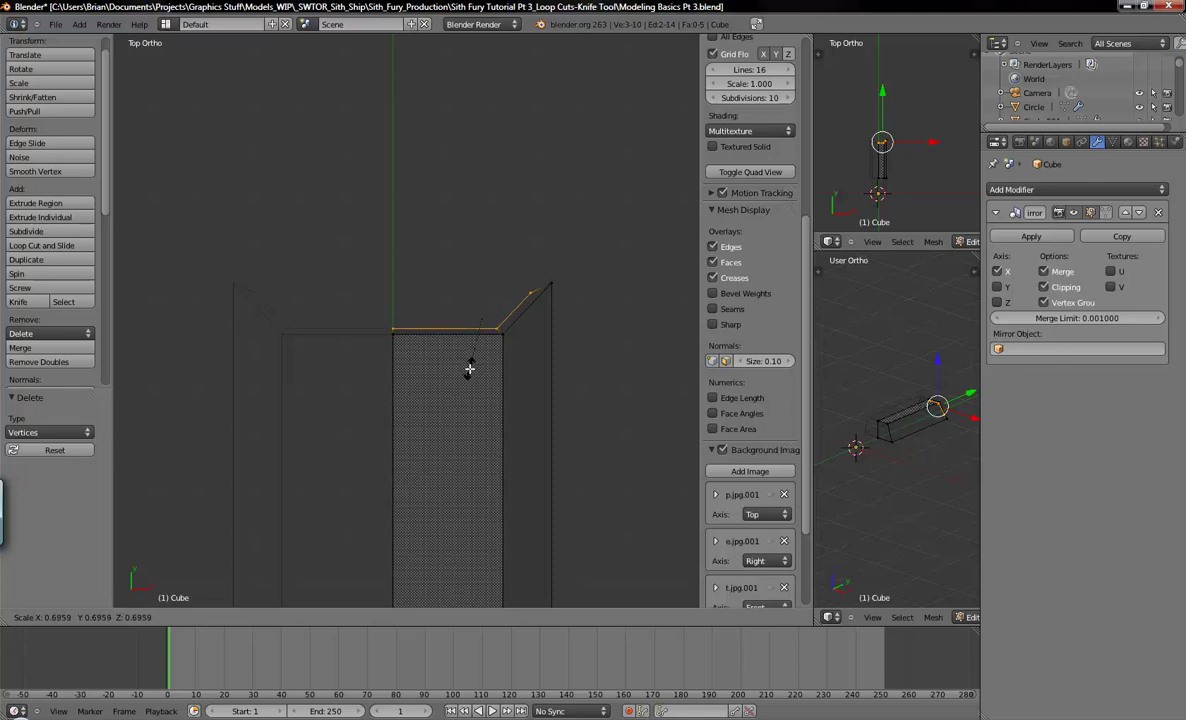
pyautogui.click(460, 362)
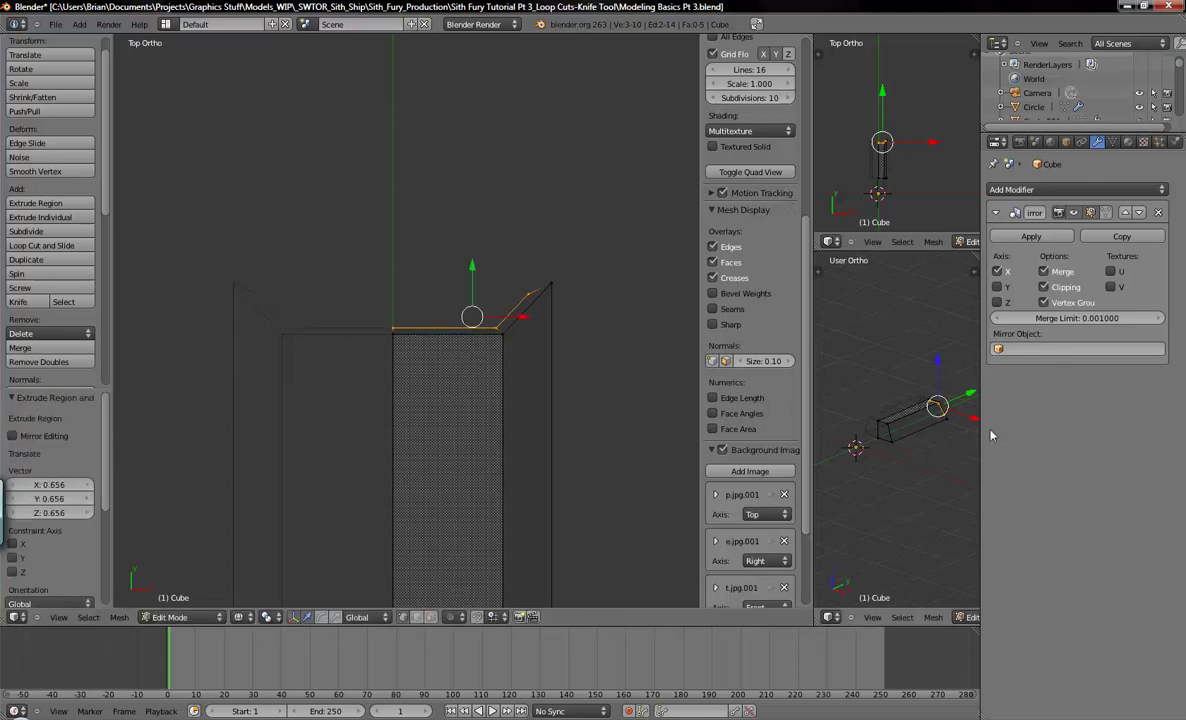
# Set the two smaller viewports to right and back views and select the lower vertex of the extruded inner edge
pyautogui.press('ctrl+KP_1')
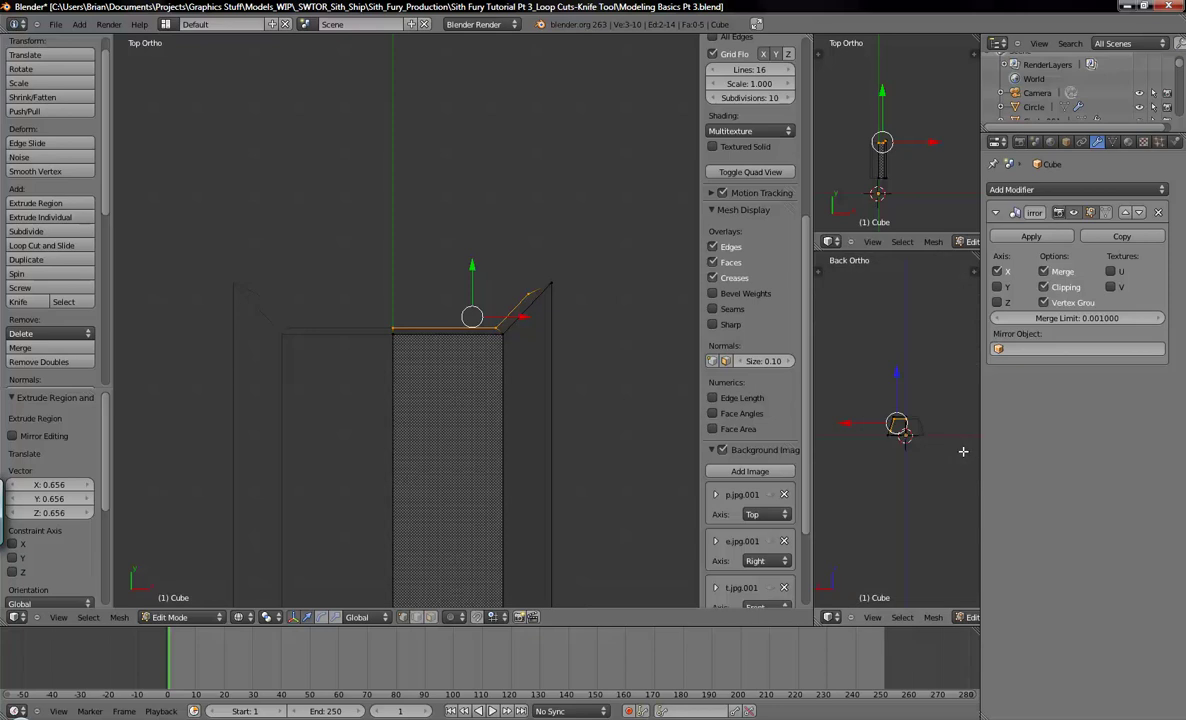
pyautogui.scroll(4, 854, 411)
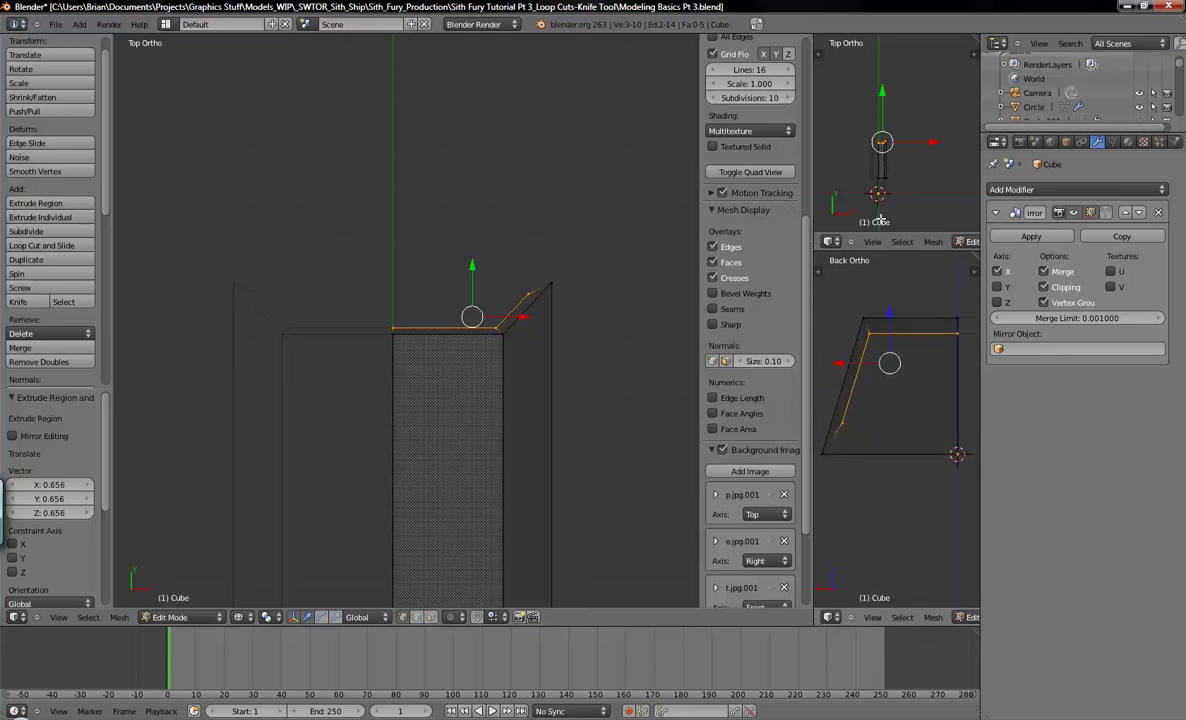
pyautogui.press('KP_3')
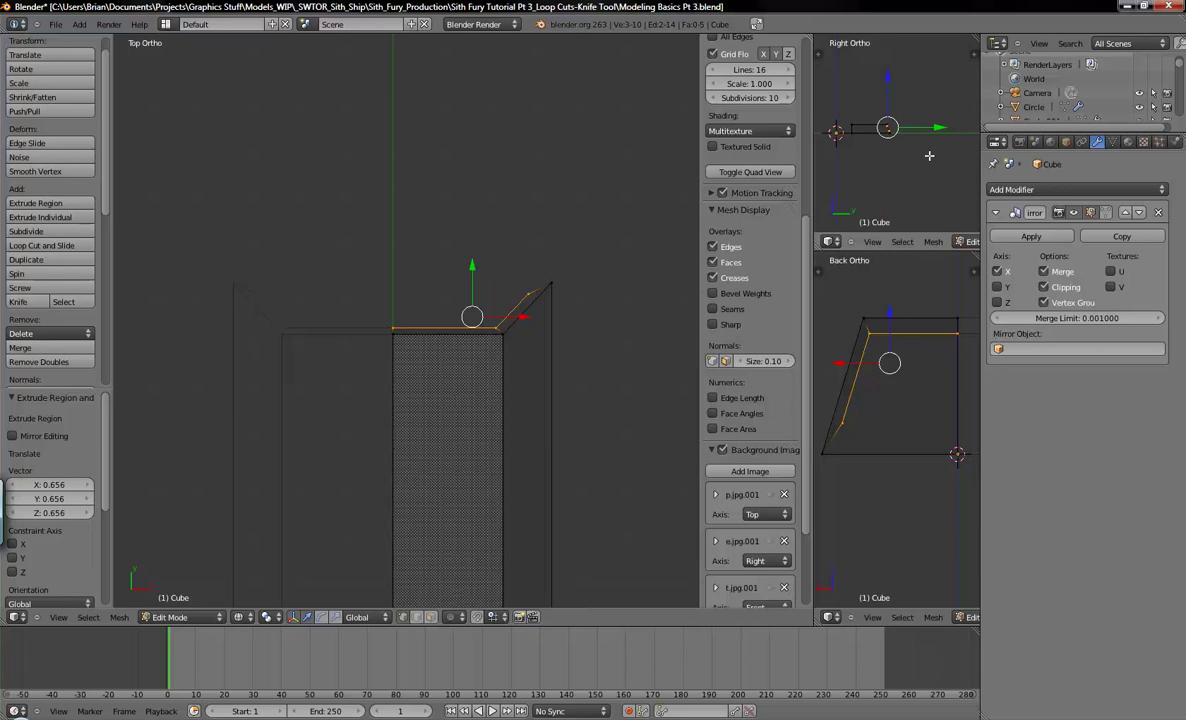
pyautogui.scroll(5, 937, 87)
pyautogui.keyDown('shift'); pyautogui.moveTo(824, 173); pyautogui.dragTo(876, 152, button='middle'); pyautogui.keyUp('shift')
pyautogui.scroll(8, 935, 172)
pyautogui.scroll(2, 889, 151)
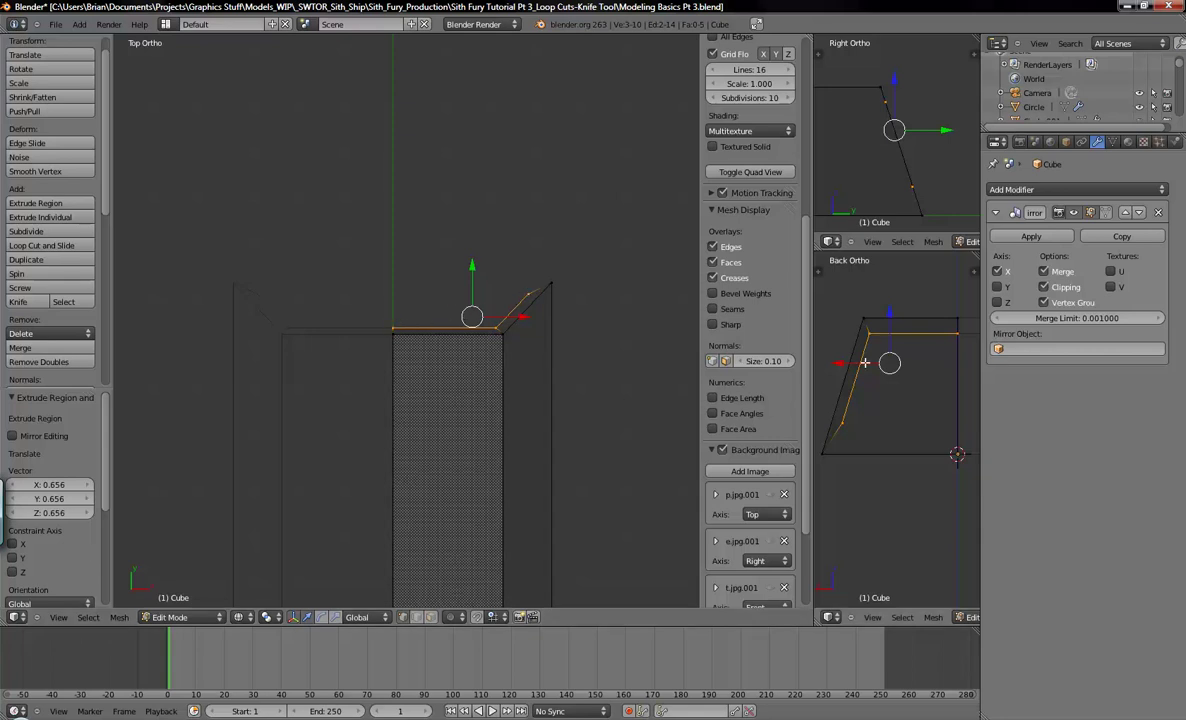
pyautogui.rightClick(842, 443)
pyautogui.press('g')
pyautogui.rightClick(851, 462)
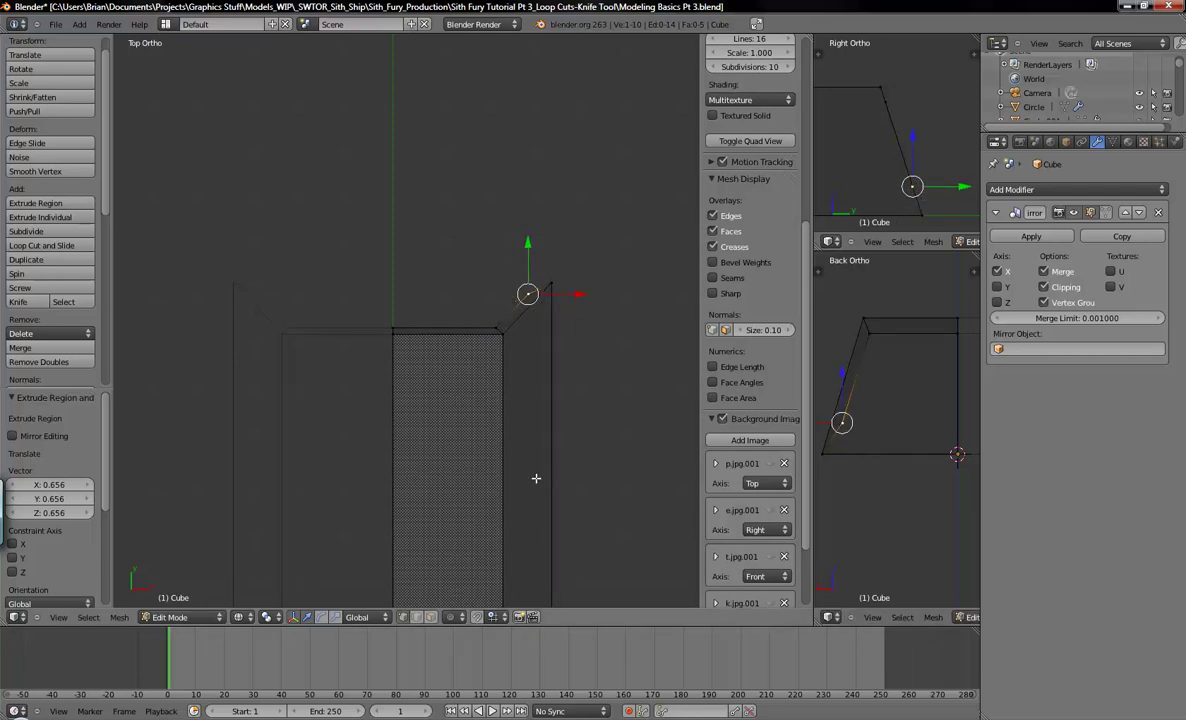
# Turn on snapping with Vertex as the snap element
pyautogui.click(477, 618)
pyautogui.click(492, 618)
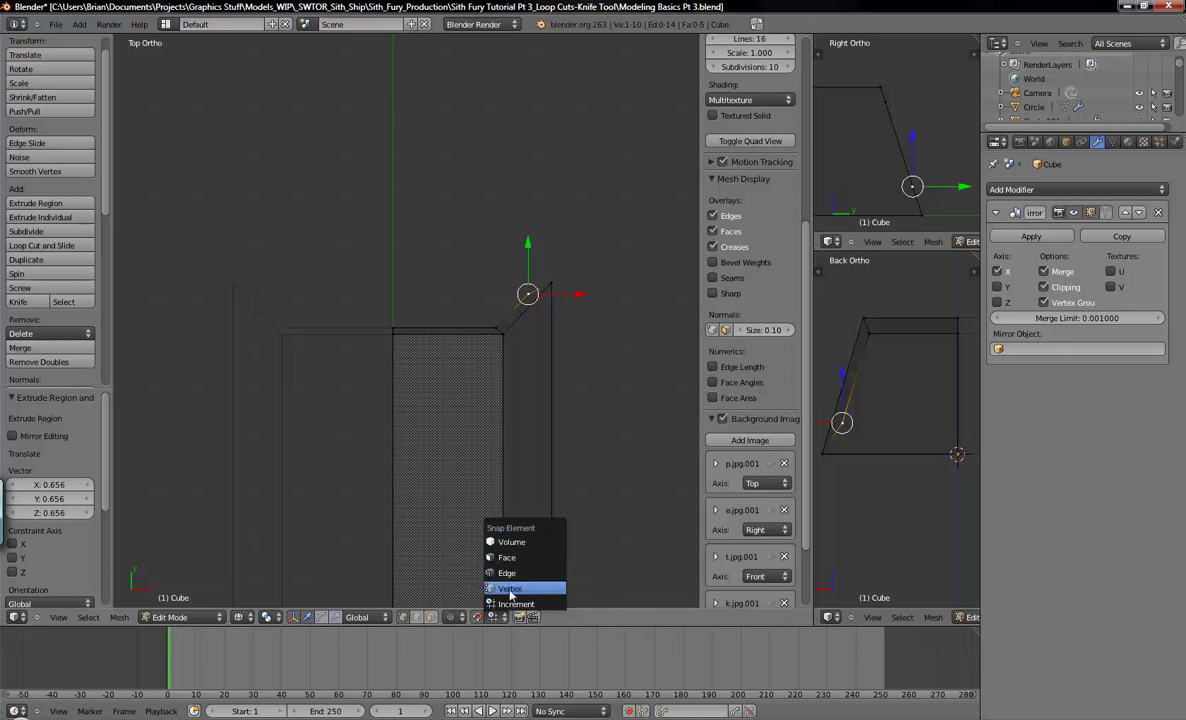
pyautogui.click(492, 617)
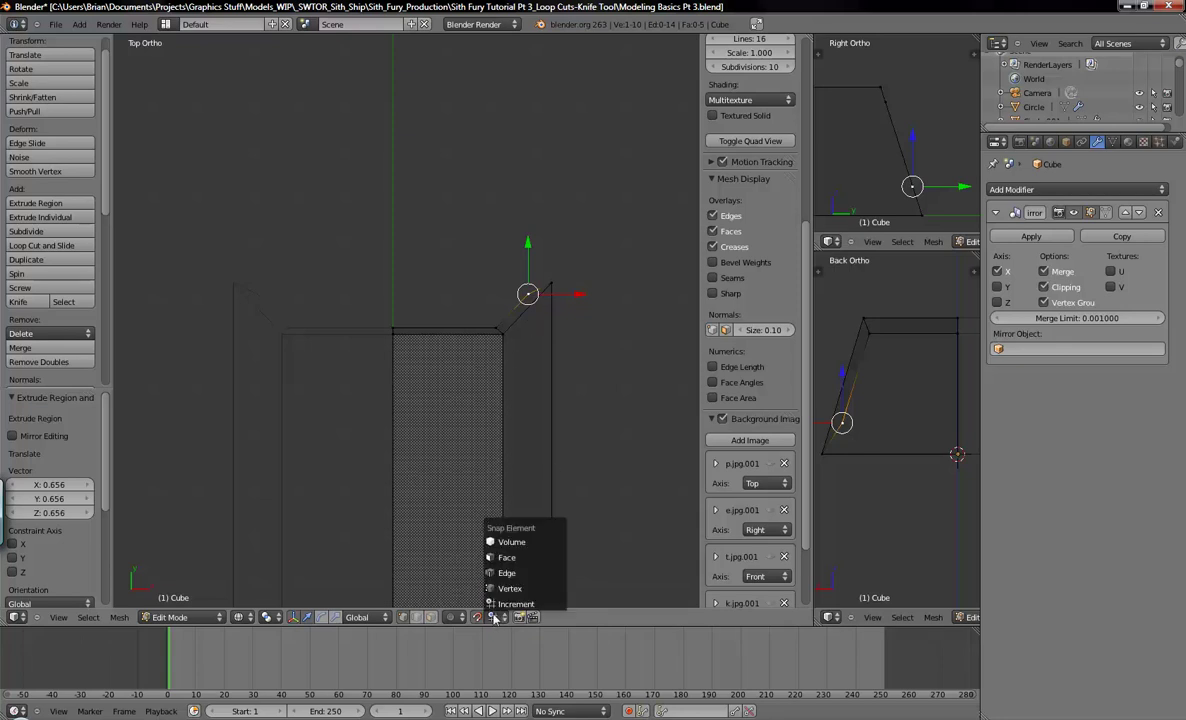
pyautogui.click(497, 590)
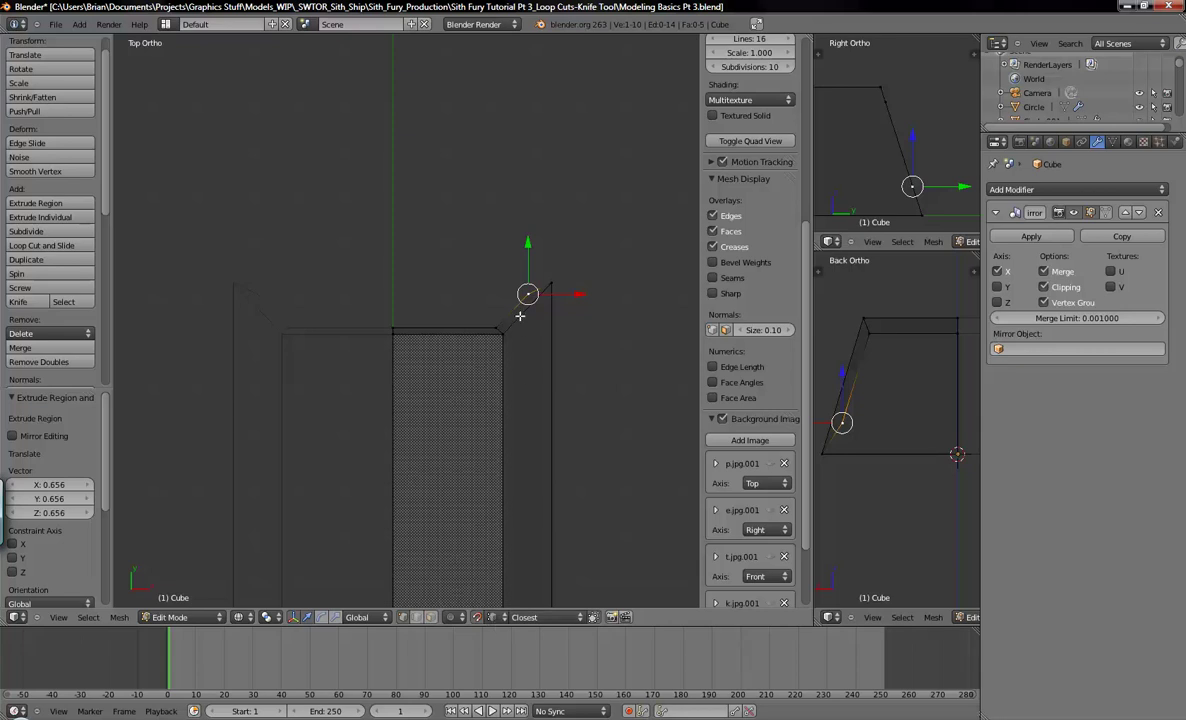
# Snap the lower inner vertex onto the outer bottom corner and shift it about 0.0265 inward along X
pyautogui.press('g')
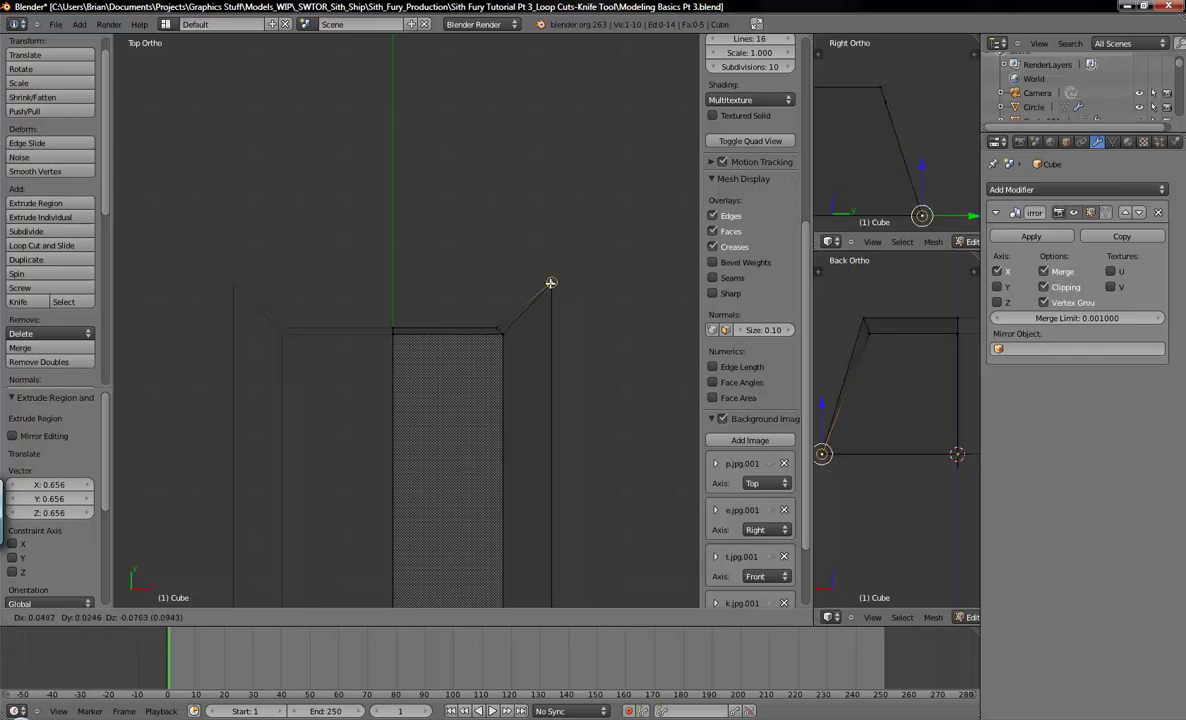
pyautogui.click(550, 283)
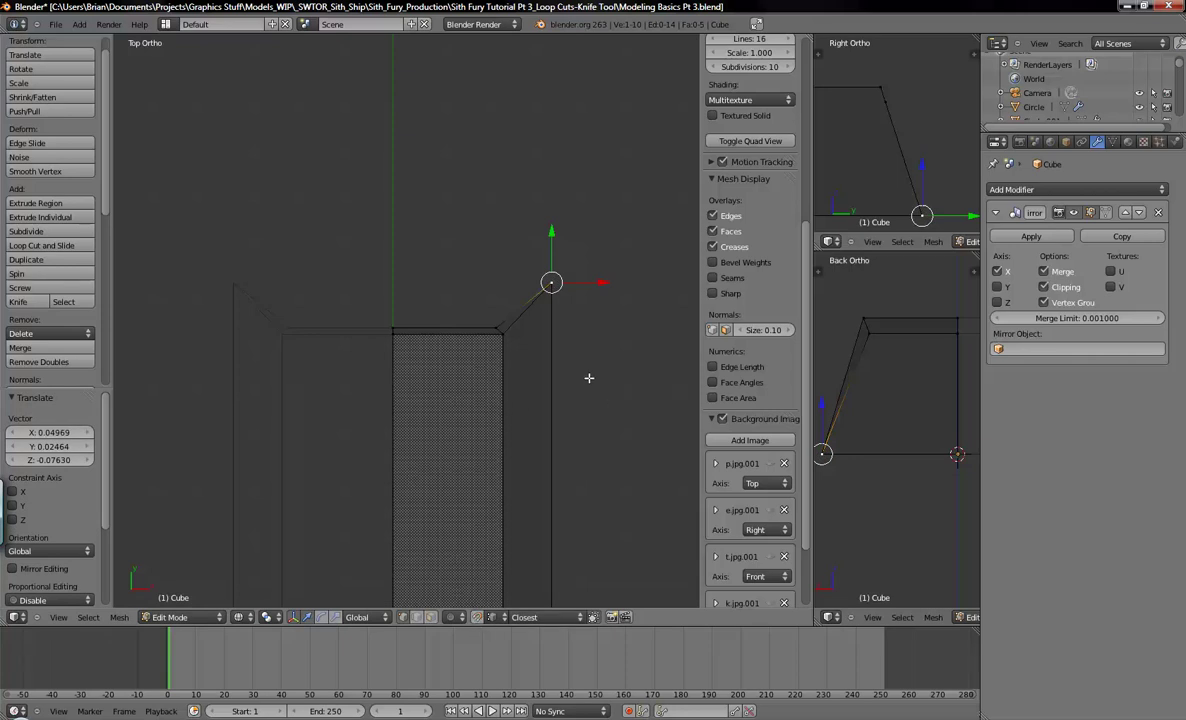
pyautogui.moveTo(603, 283); pyautogui.dragTo(591, 288)
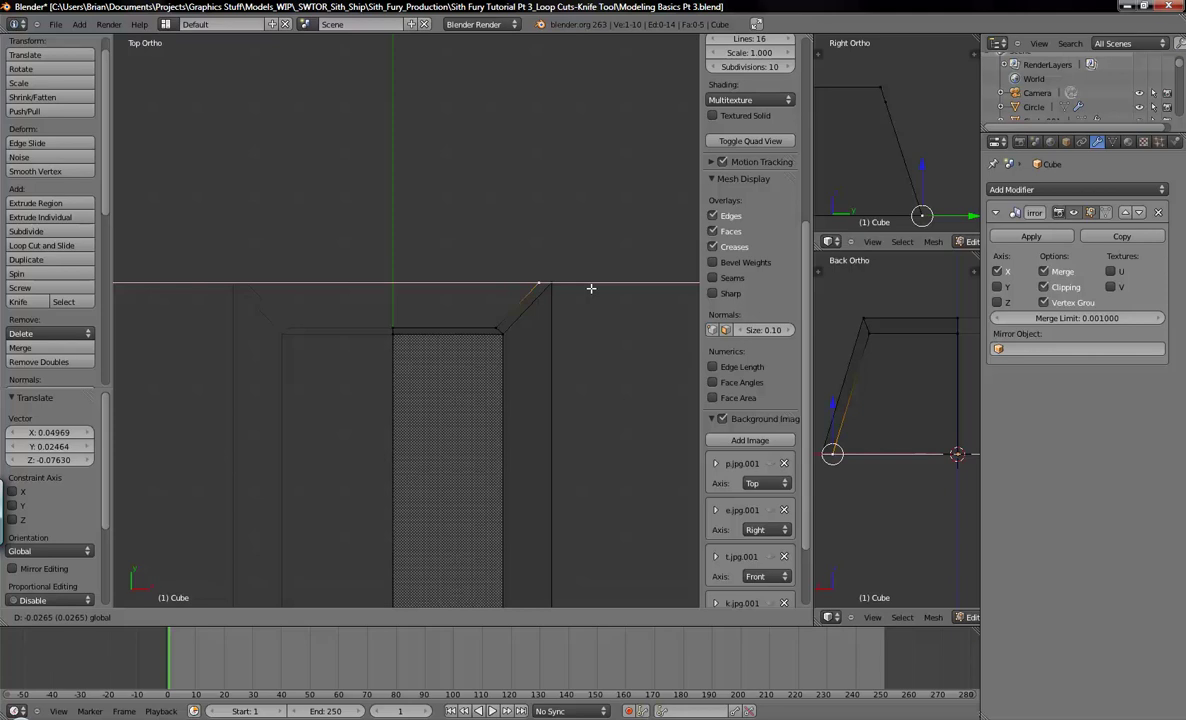
pyautogui.moveTo(591, 288); pyautogui.dragTo(591, 288)
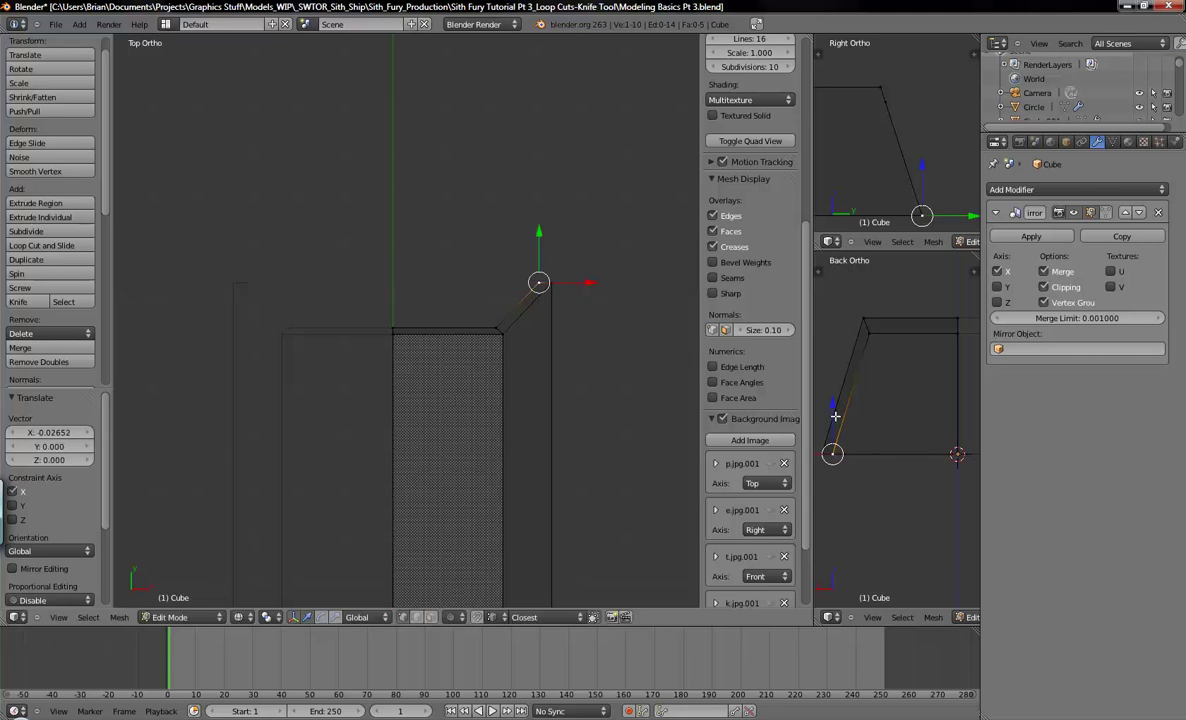
# Add the rim's upper inner vertex to the selection and shift both inner vertices about 0.0102 inward along X
pyautogui.keyDown('shift'); pyautogui.rightClick(869, 332); pyautogui.keyUp('shift')
pyautogui.keyDown('shift'); pyautogui.moveTo(874, 411); pyautogui.dragTo(904, 408, button='middle'); pyautogui.keyUp('shift')
pyautogui.moveTo(828, 391); pyautogui.dragTo(832, 391)
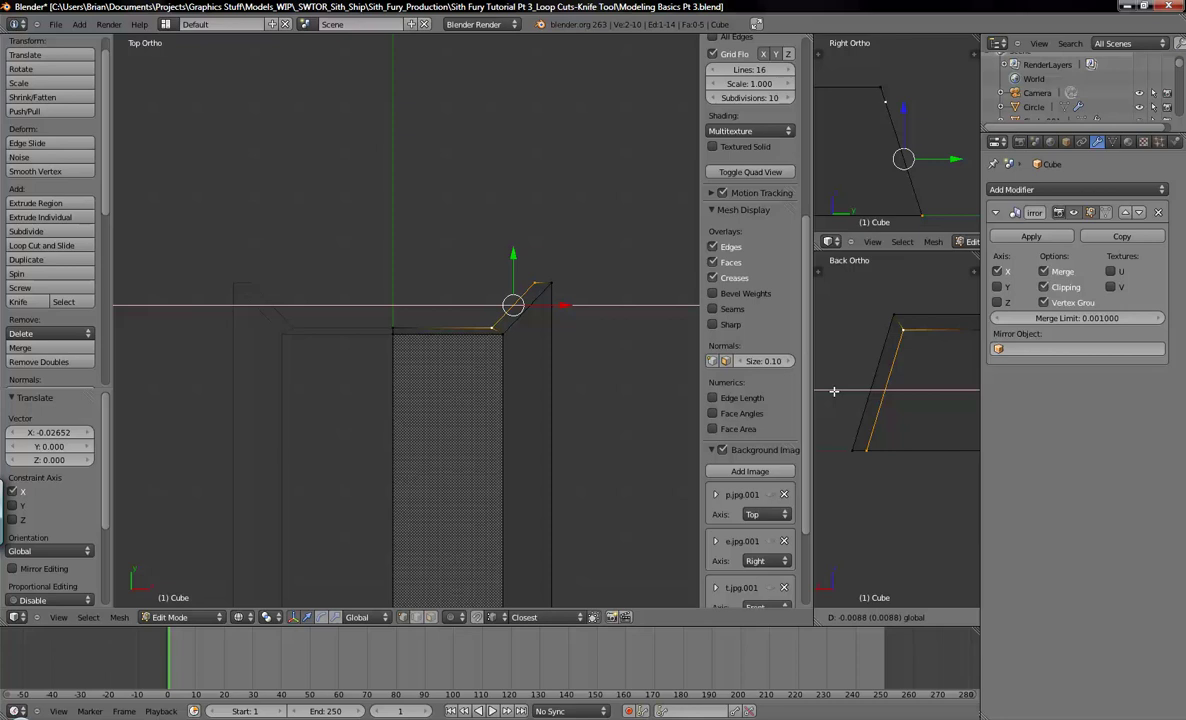
pyautogui.moveTo(839, 393); pyautogui.dragTo(839, 393)
pyautogui.keyDown('shift'); pyautogui.moveTo(912, 378); pyautogui.dragTo(882, 392, button='middle'); pyautogui.keyUp('shift')
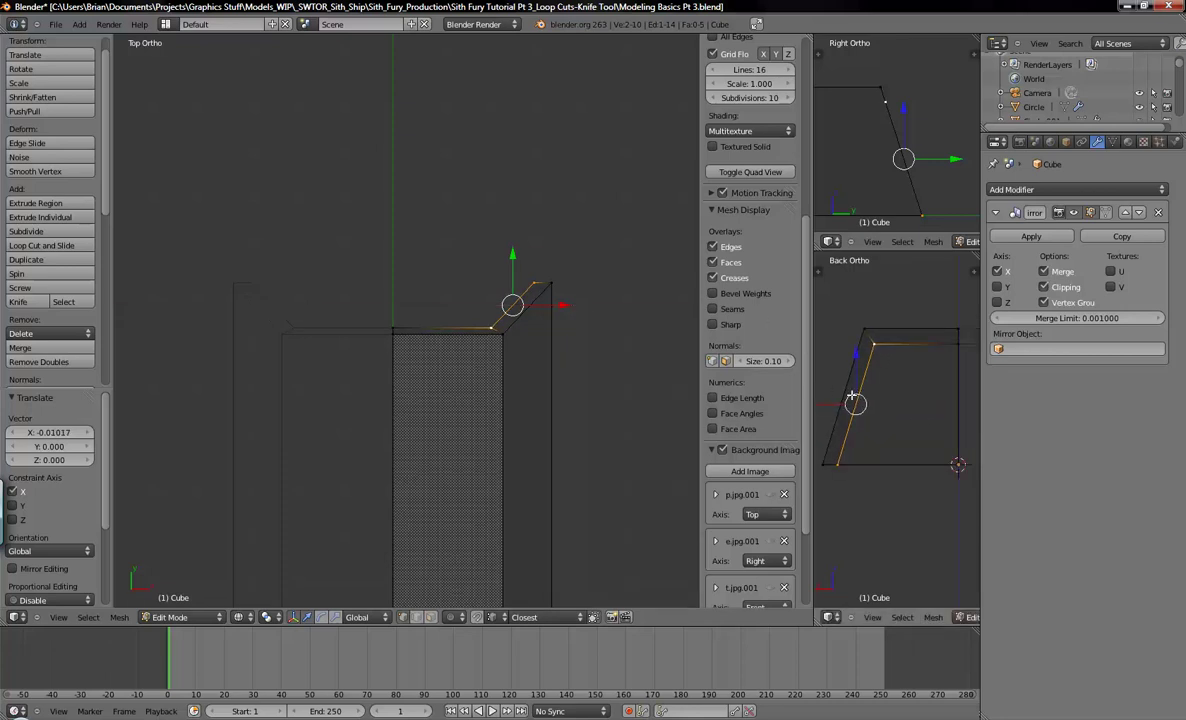
pyautogui.press('a')
# View the hull's rear rim at an angle and compare it with the ship reference screenshot in Windows Photo Gallery before returning to Blender
pyautogui.scroll(-2, 750, 350)
pyautogui.moveTo(548, 328); pyautogui.dragTo(457, 374, button='middle')
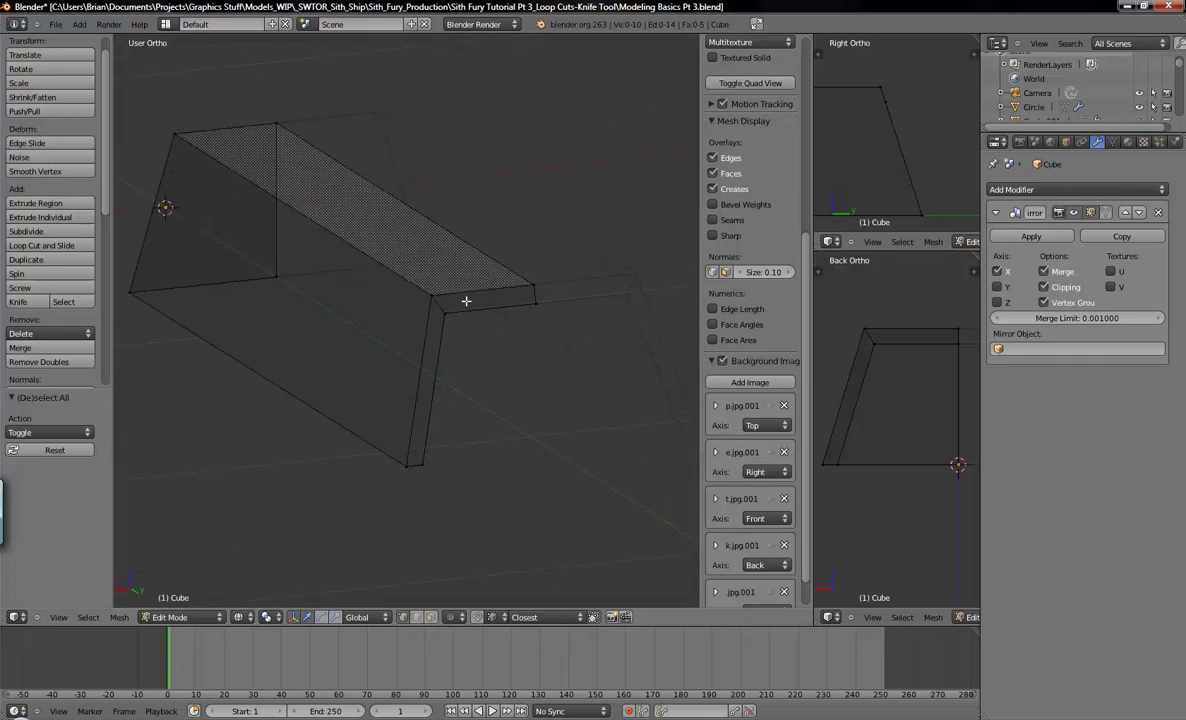
pyautogui.click(370, 718)
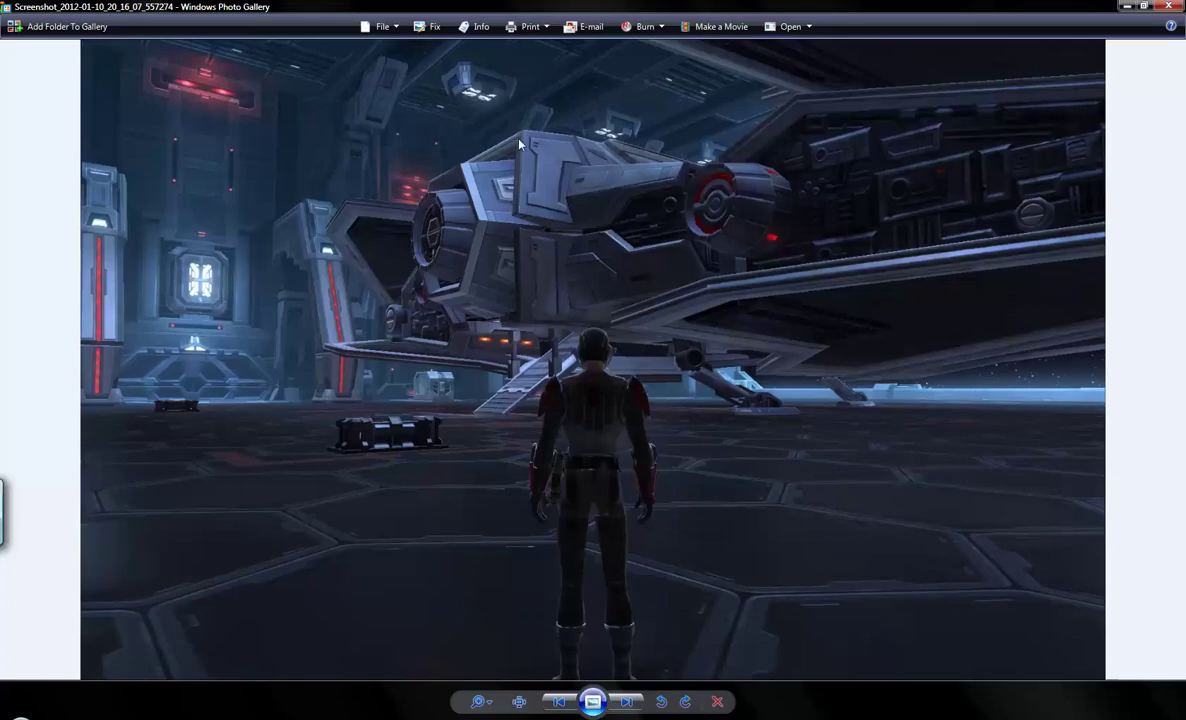
pyautogui.click(570, 718)
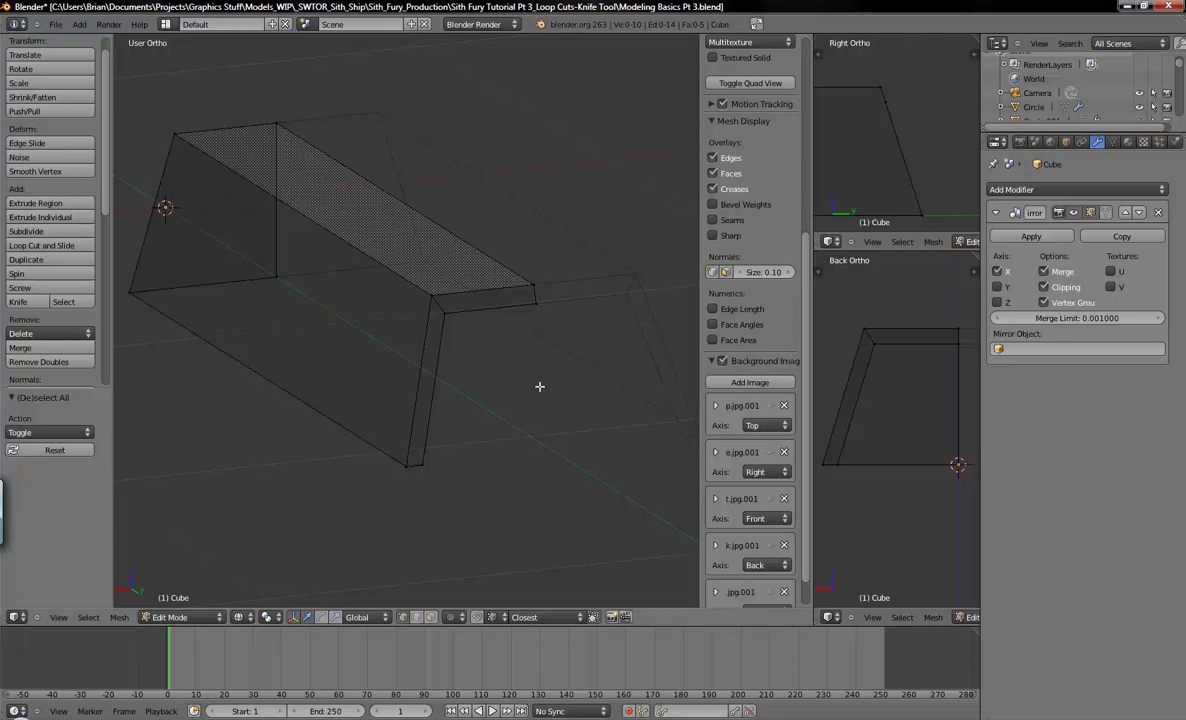
# Add a loop cut with 2 cuts running around the rim at the hull's rear opening
pyautogui.click(32, 246)
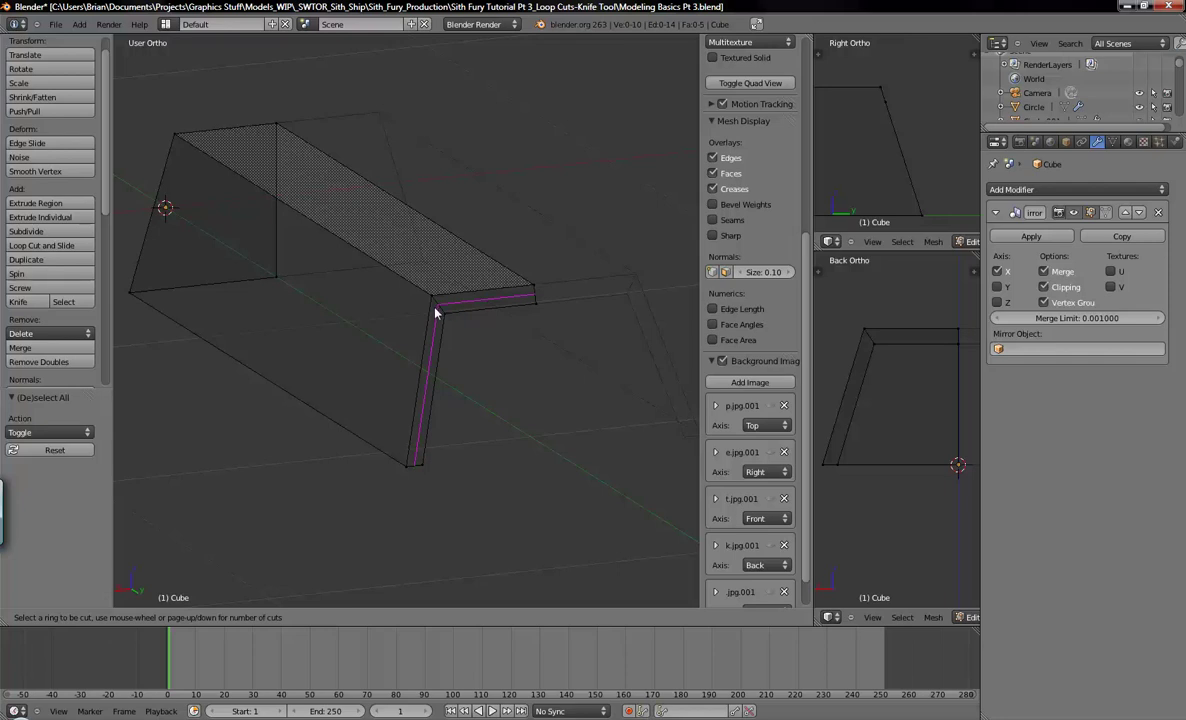
pyautogui.scroll(1, 440, 312)
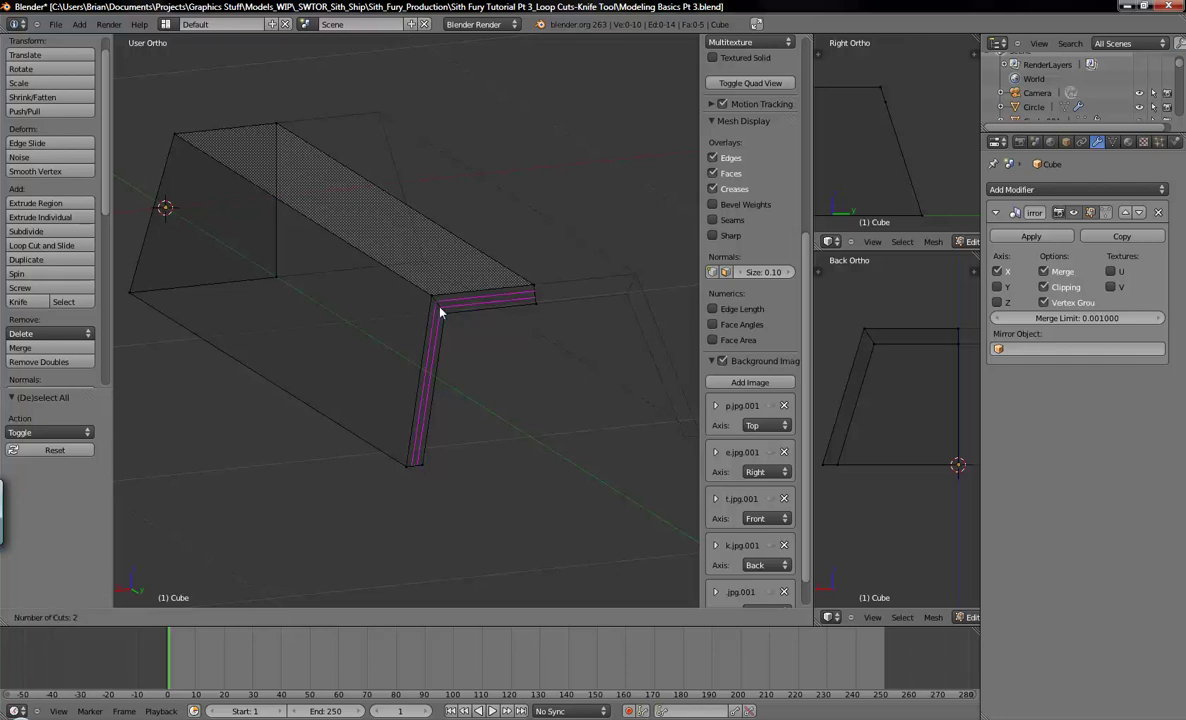
pyautogui.scroll(-1, 440, 312)
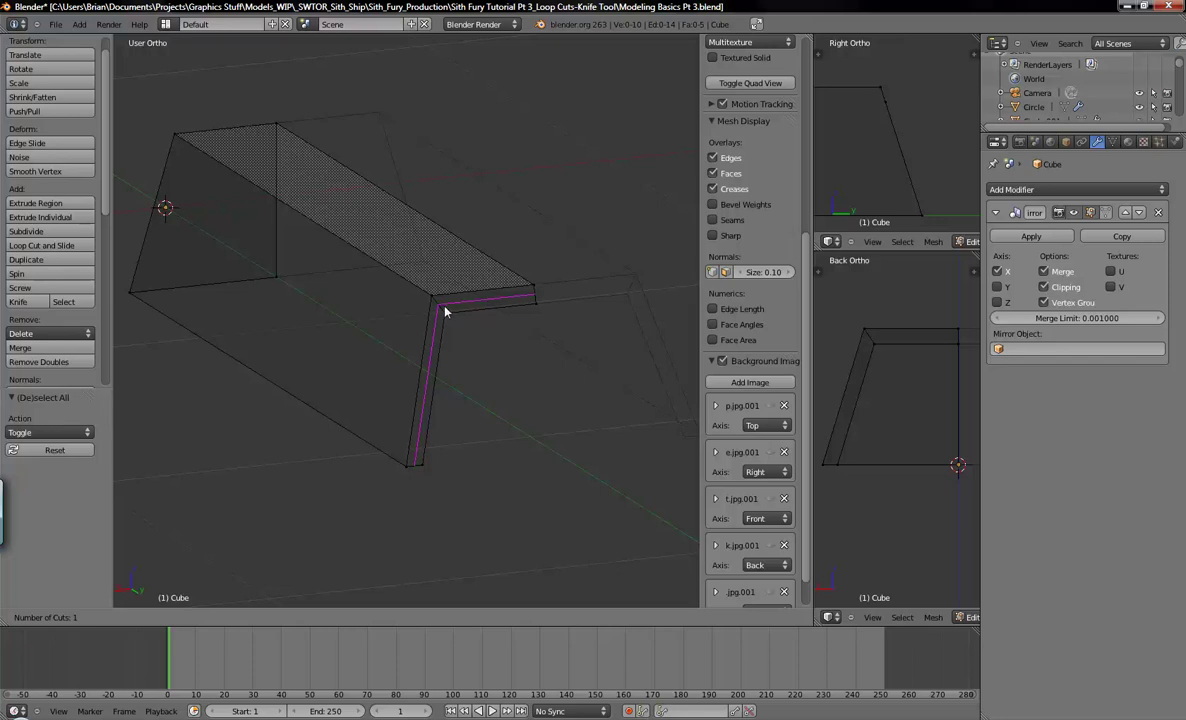
pyautogui.scroll(3, 440, 312)
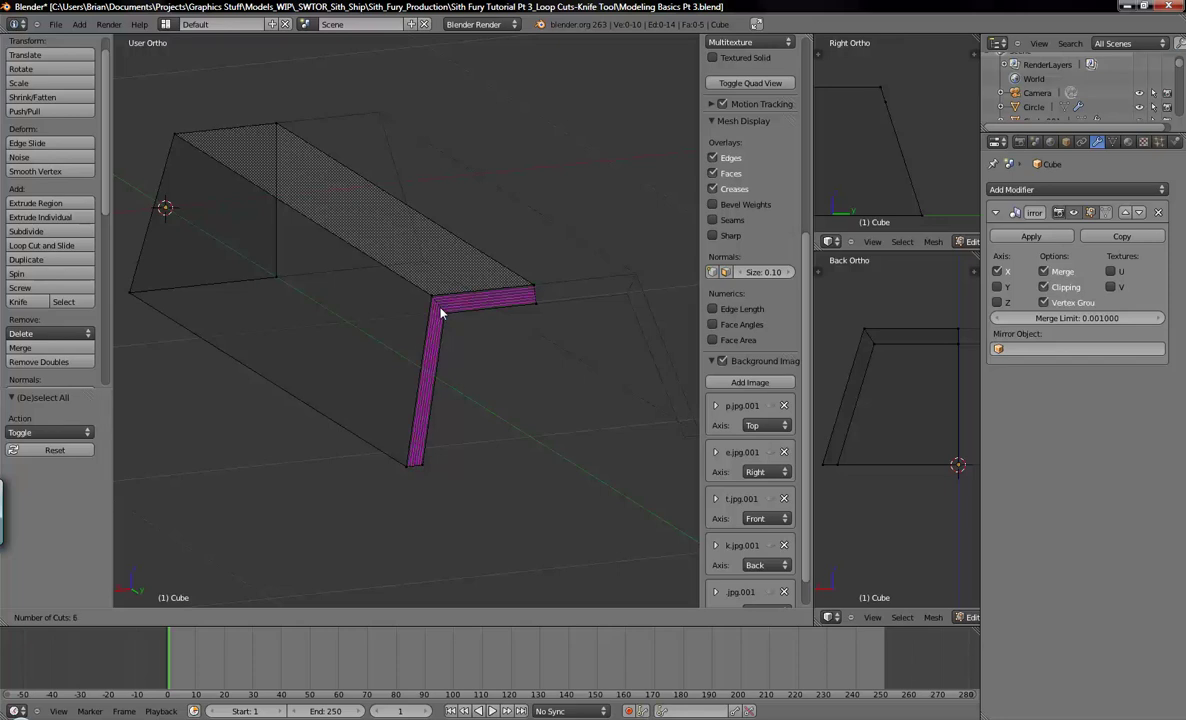
pyautogui.scroll(2, 440, 312)
pyautogui.scroll(-5, 438, 314)
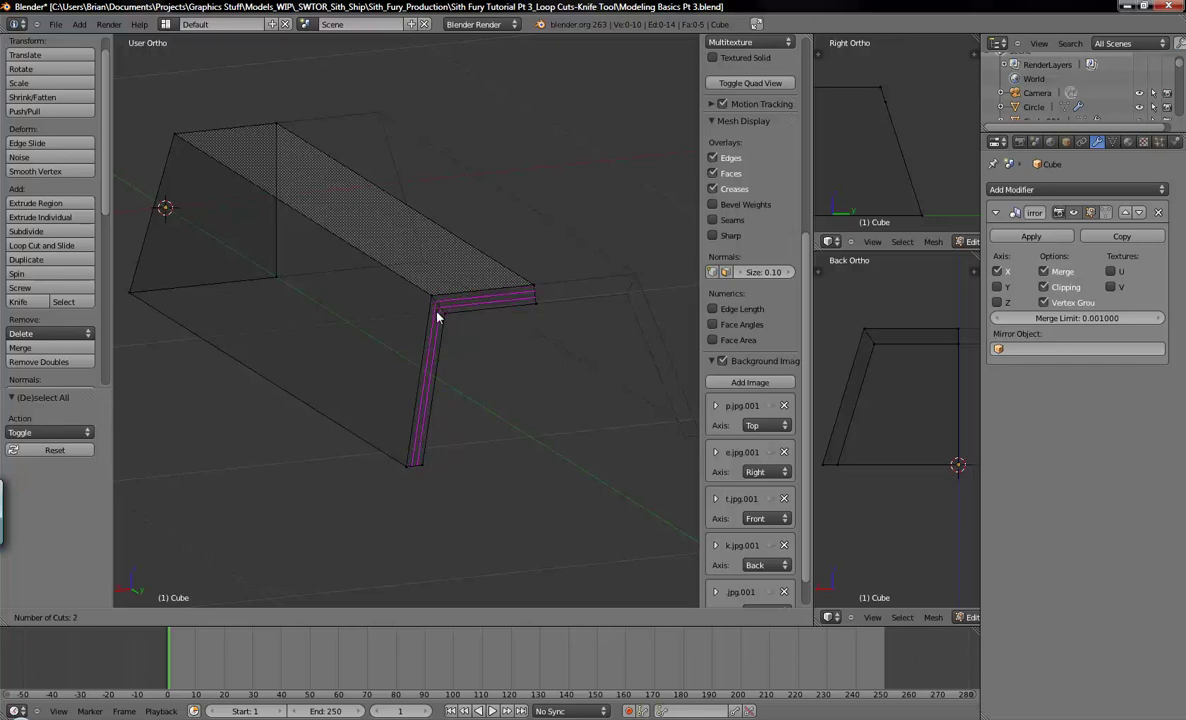
pyautogui.scroll(2, 437, 315)
pyautogui.scroll(-2, 437, 315)
pyautogui.scroll(1, 437, 316)
pyautogui.click(440, 312)
# Select the inner of the two new rim edge loops and try moving it freely
pyautogui.scroll(3, 479, 384)
pyautogui.keyDown('shift'); pyautogui.moveTo(442, 420); pyautogui.dragTo(421, 456, button='middle'); pyautogui.keyUp('shift')
pyautogui.moveTo(452, 394); pyautogui.dragTo(428, 327, button='middle')
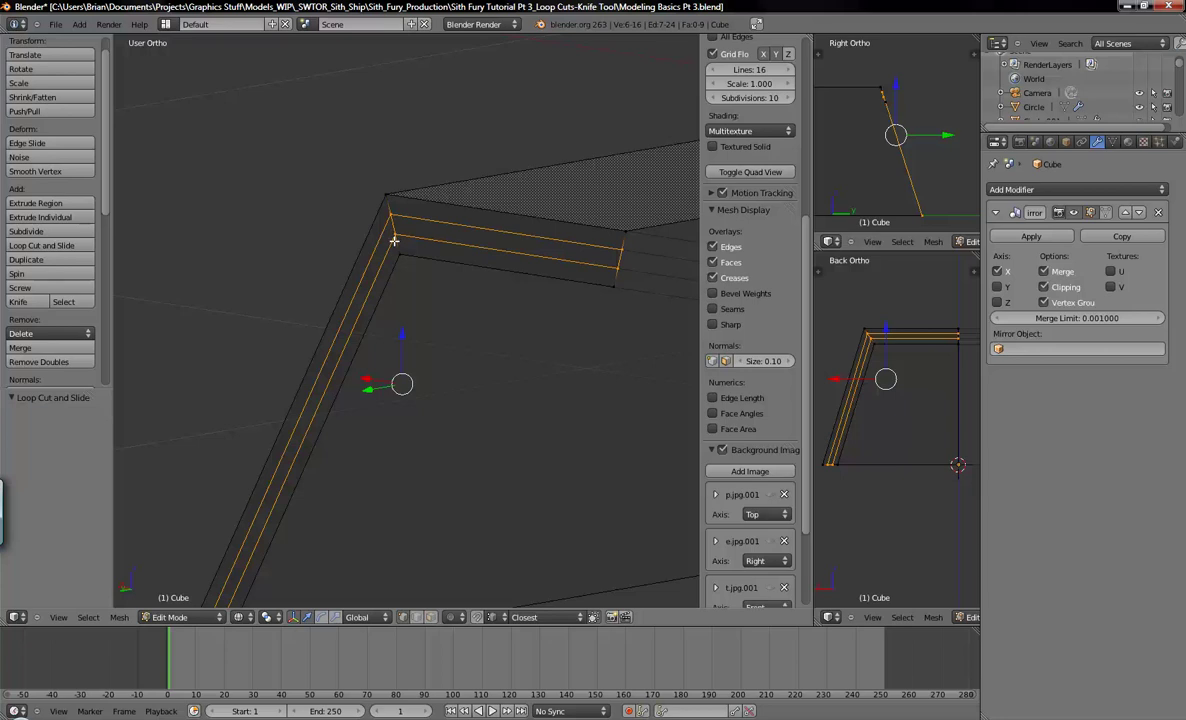
pyautogui.scroll(3, 898, 388)
pyautogui.keyDown('shift'); pyautogui.moveTo(873, 348); pyautogui.dragTo(918, 393, button='middle'); pyautogui.keyUp('shift')
pyautogui.moveTo(465, 366); pyautogui.dragTo(600, 377, button='middle')
pyautogui.moveTo(377, 307); pyautogui.dragTo(446, 304, button='middle')
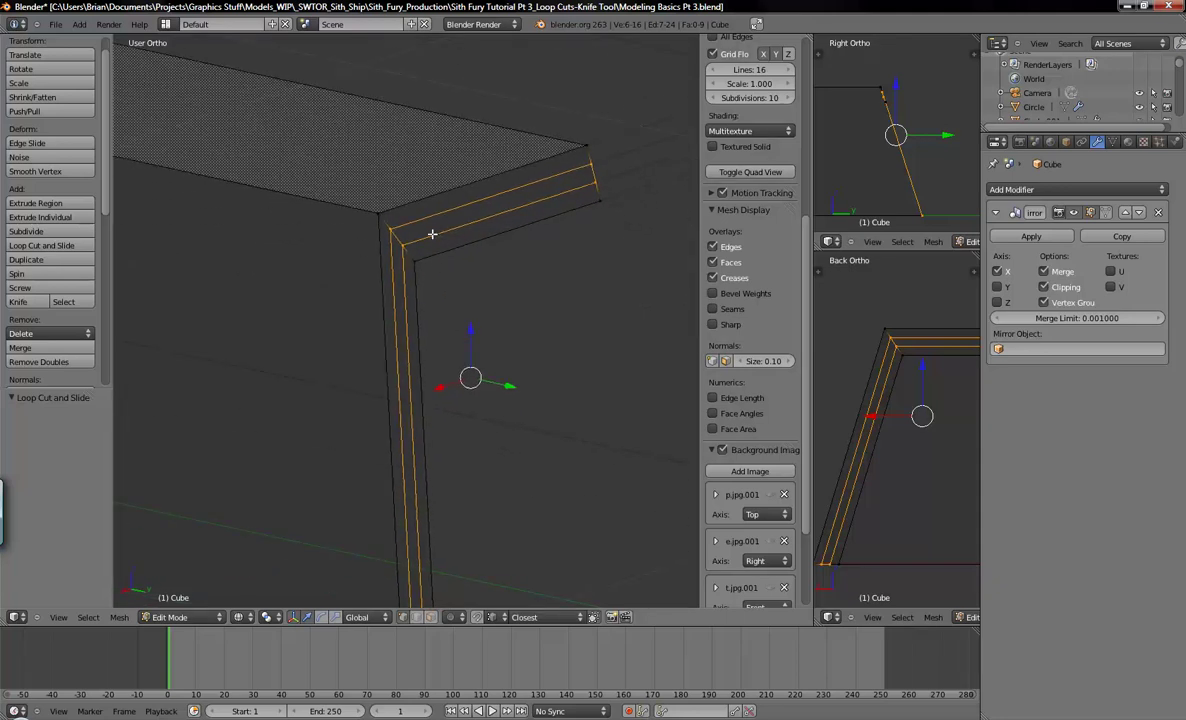
pyautogui.moveTo(464, 310); pyautogui.dragTo(490, 294, button='middle')
pyautogui.keyDown('alt'); pyautogui.rightClick(471, 252); pyautogui.keyUp('alt')
pyautogui.press('g')
pyautogui.rightClick(488, 289)
# Edge-slide the selected inner rim loop by a factor of about 0.03
pyautogui.moveTo(527, 386); pyautogui.dragTo(468, 365, button='middle')
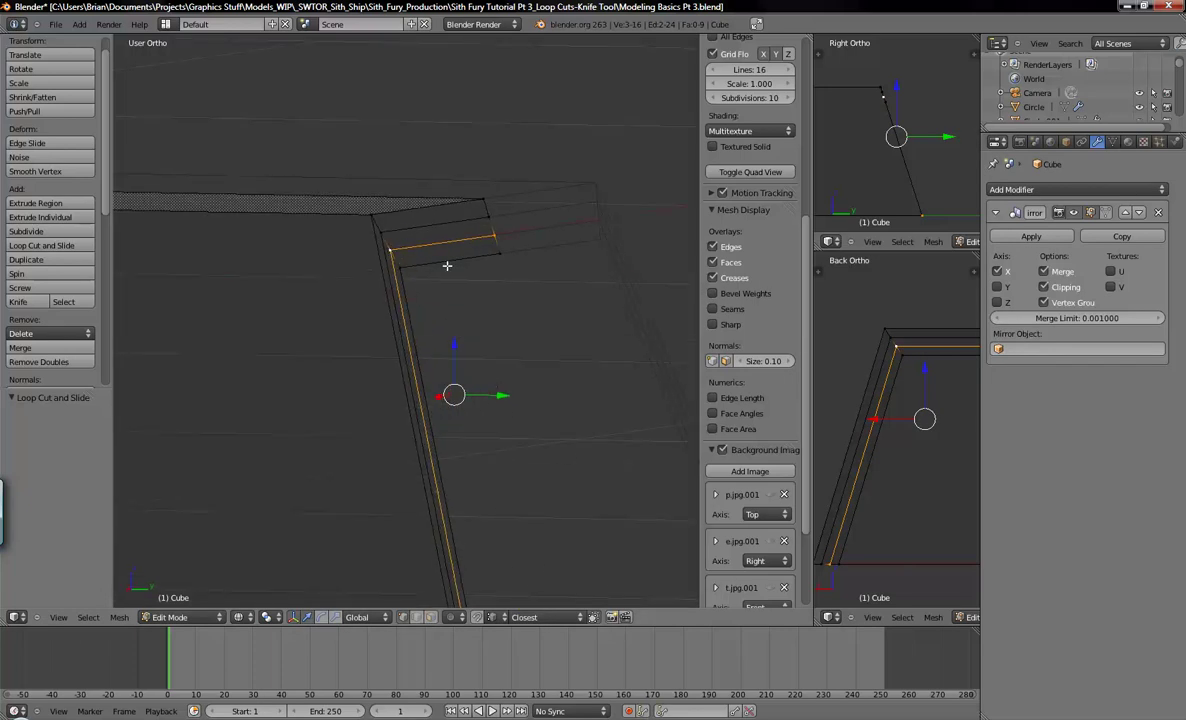
pyautogui.hotkey('ctrl', 'e')
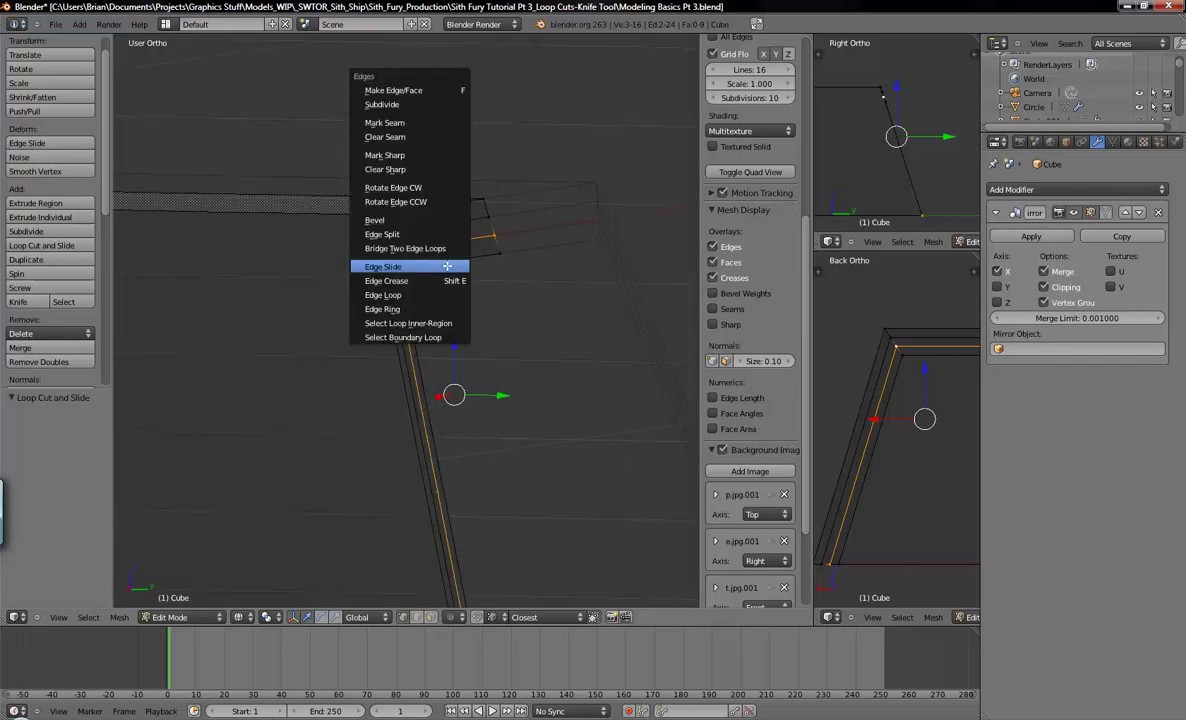
pyautogui.click(382, 267)
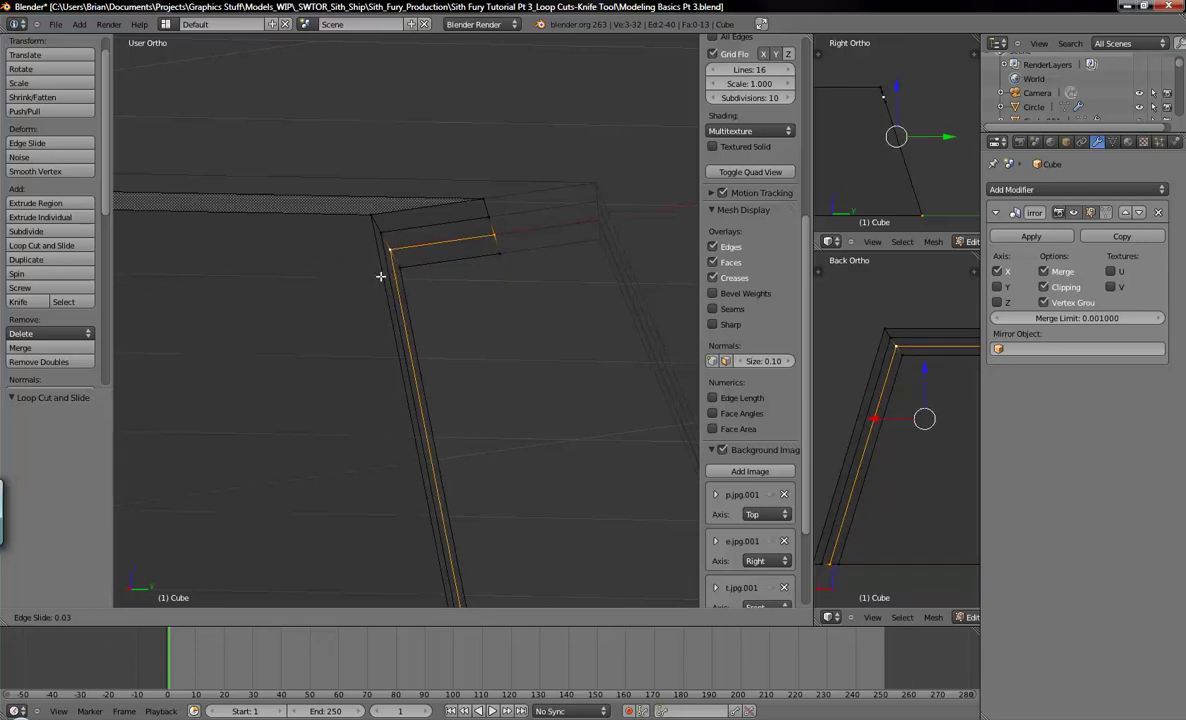
pyautogui.click(380, 276)
# Edge-slide the outer of the two new rim loops toward the inner one by about -0.3 and clear the selection
pyautogui.keyDown('alt'); pyautogui.rightClick(394, 231); pyautogui.keyUp('alt')
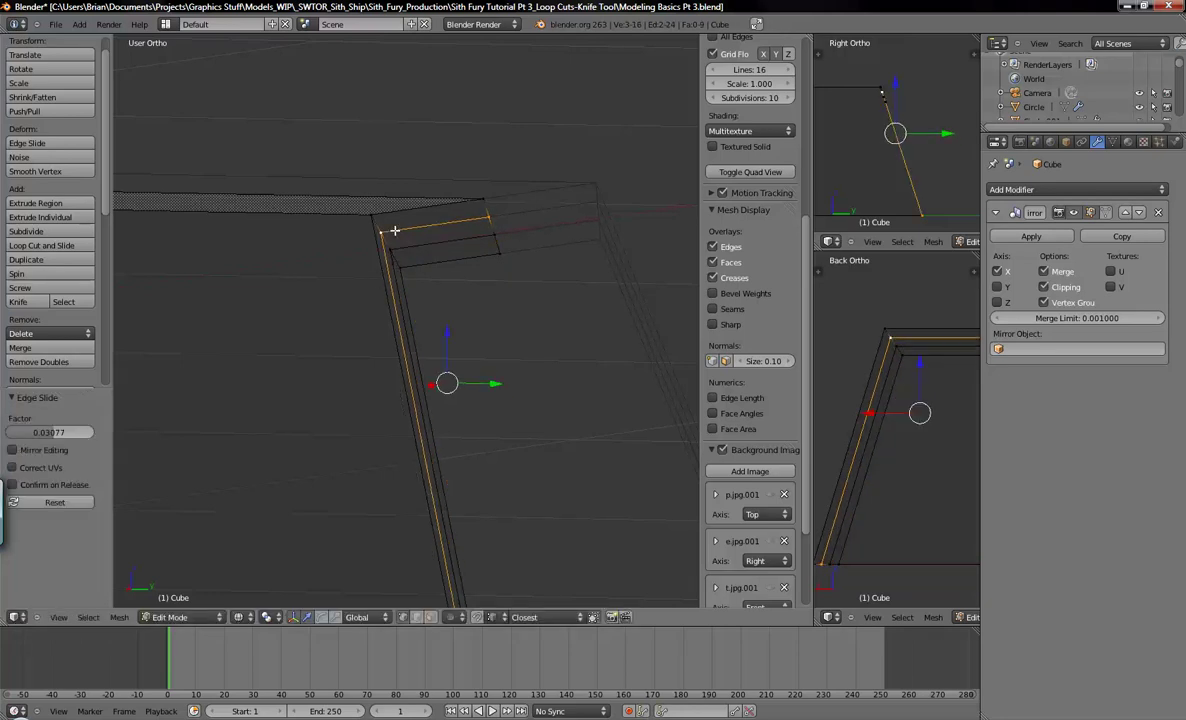
pyautogui.hotkey('ctrl', 'e')
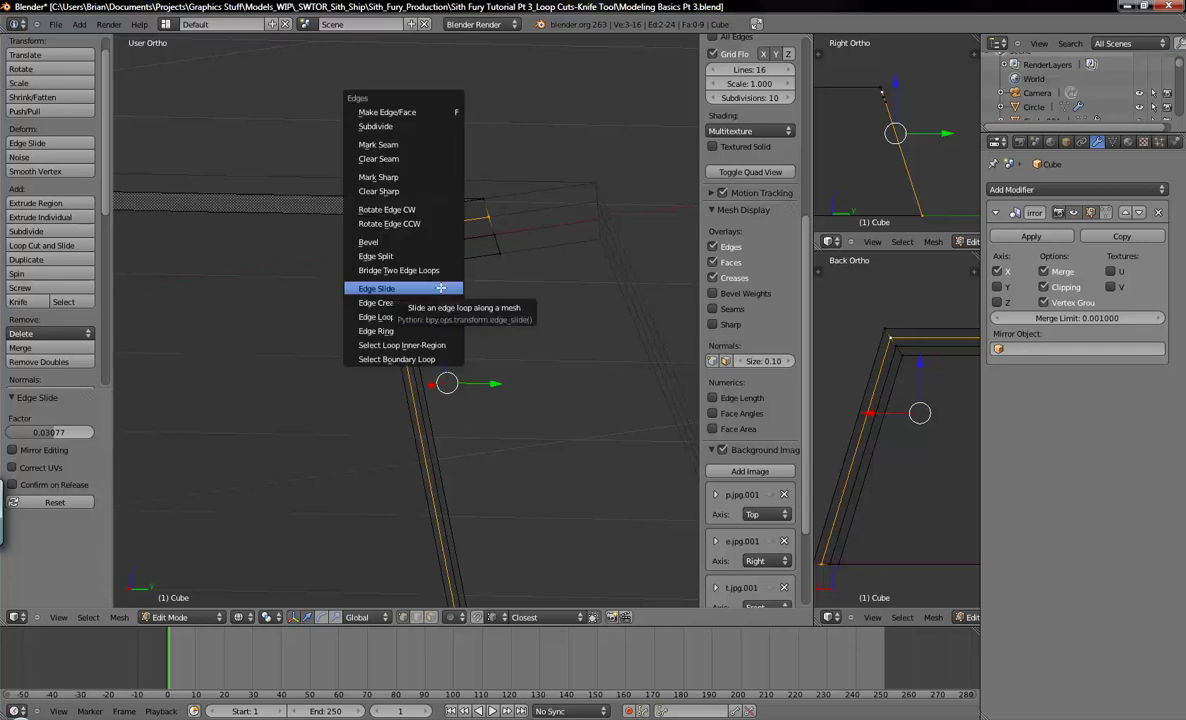
pyautogui.click(440, 287)
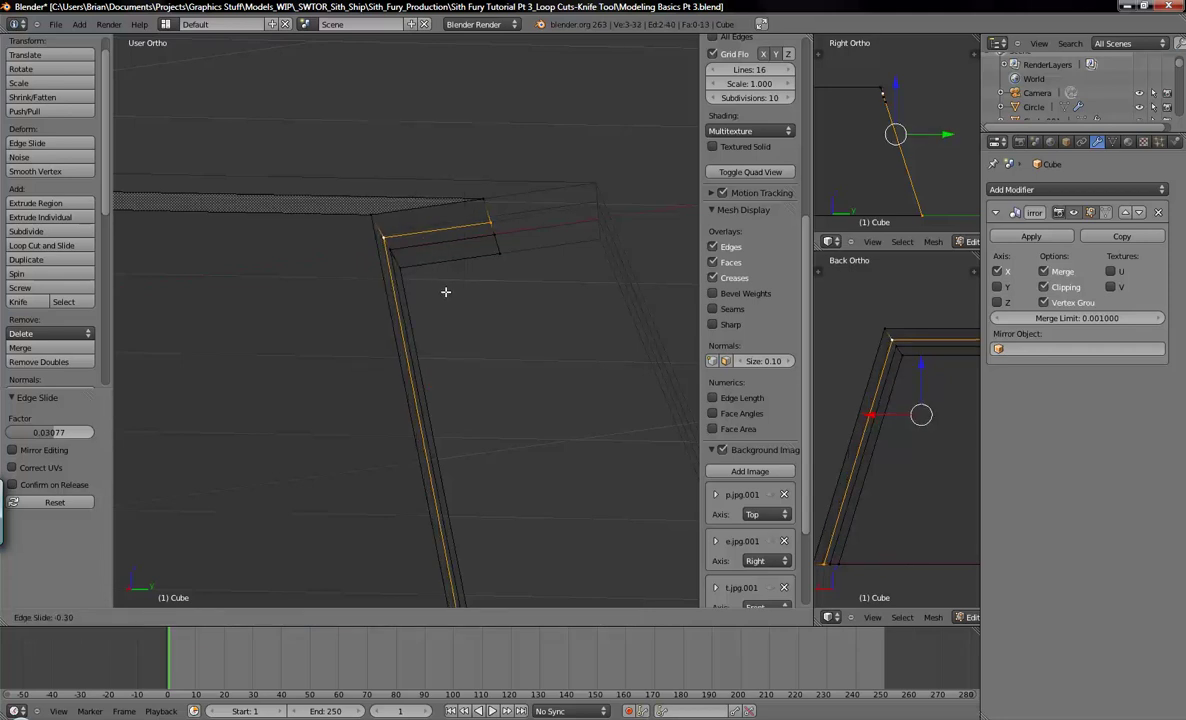
pyautogui.click(445, 300)
pyautogui.press('a')
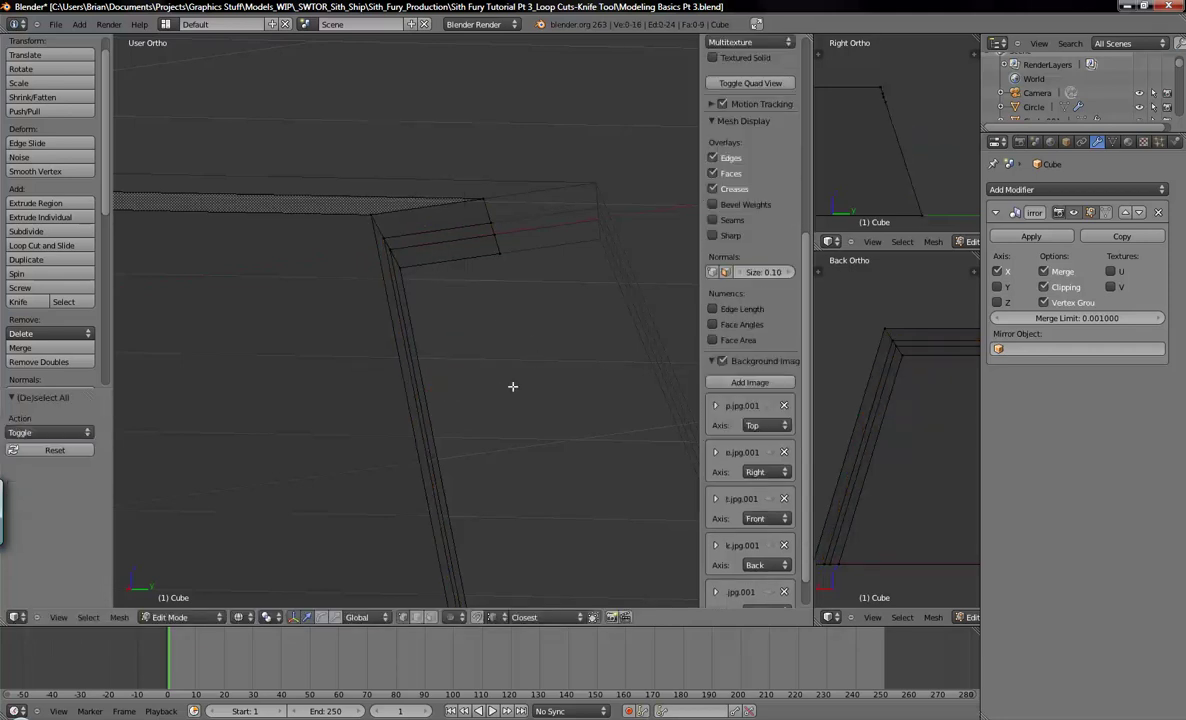
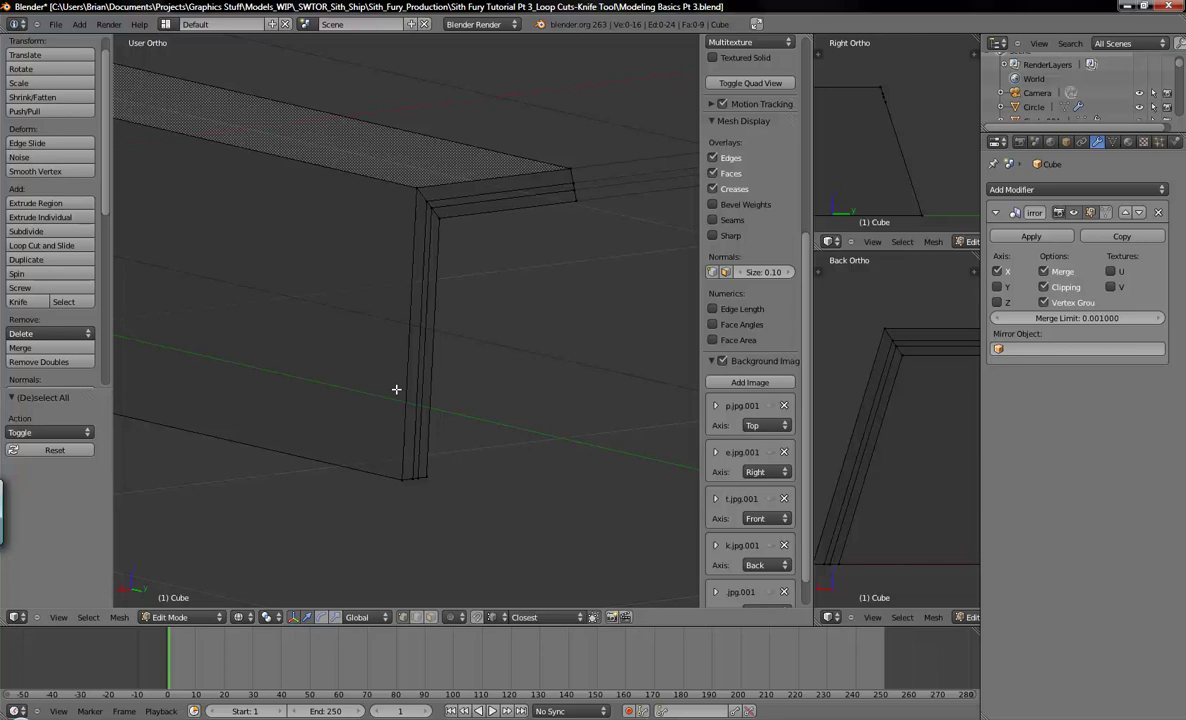
# In a right-side view, knife a level, angle-constrained line across the hull's side just above its bottom edge without cutting through
pyautogui.press('KP_3')
pyautogui.scroll(-2, 410, 427)
pyautogui.keyDown('shift'); pyautogui.moveTo(338, 452); pyautogui.dragTo(516, 366, button='middle'); pyautogui.keyUp('shift')
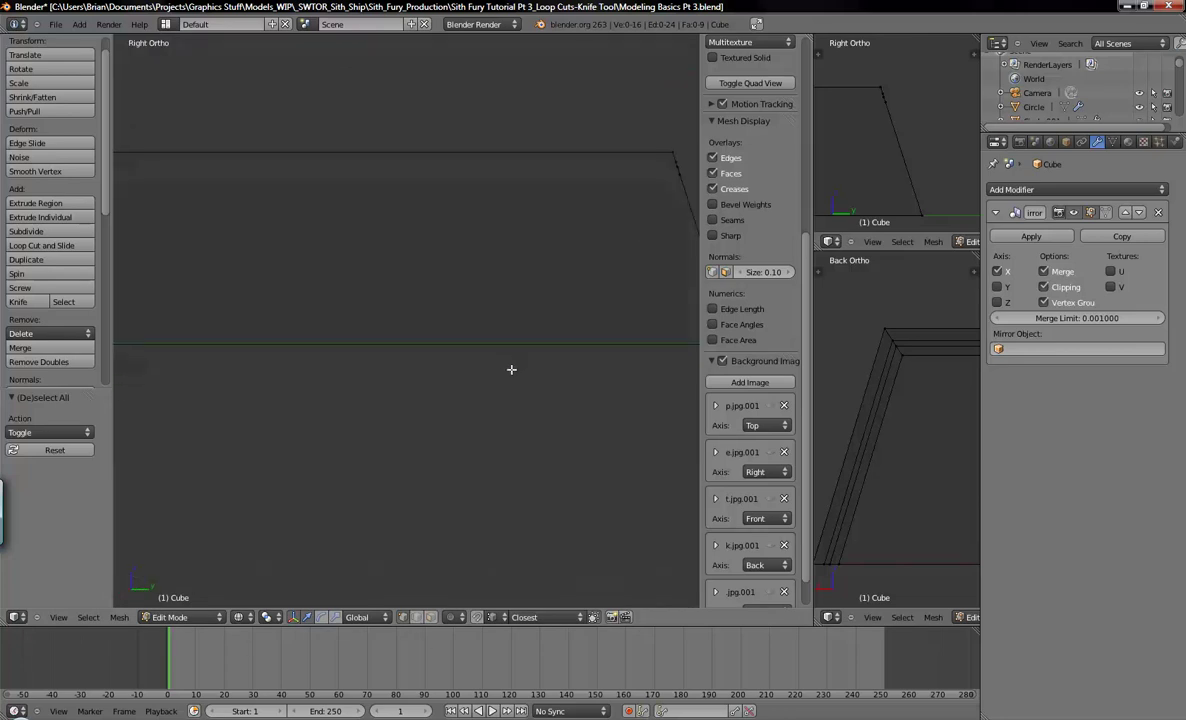
pyautogui.scroll(-4, 495, 440)
pyautogui.scroll(1, 515, 439)
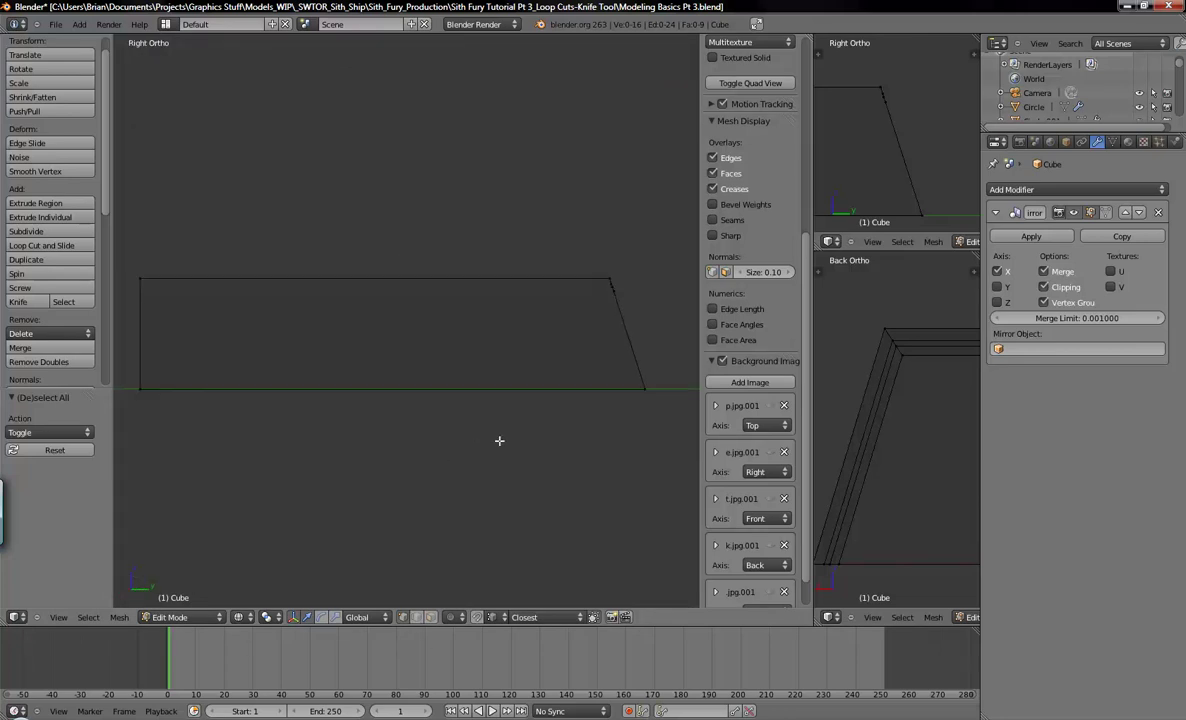
pyautogui.keyDown('shift'); pyautogui.moveTo(490, 440); pyautogui.dragTo(507, 434, button='middle'); pyautogui.keyUp('shift')
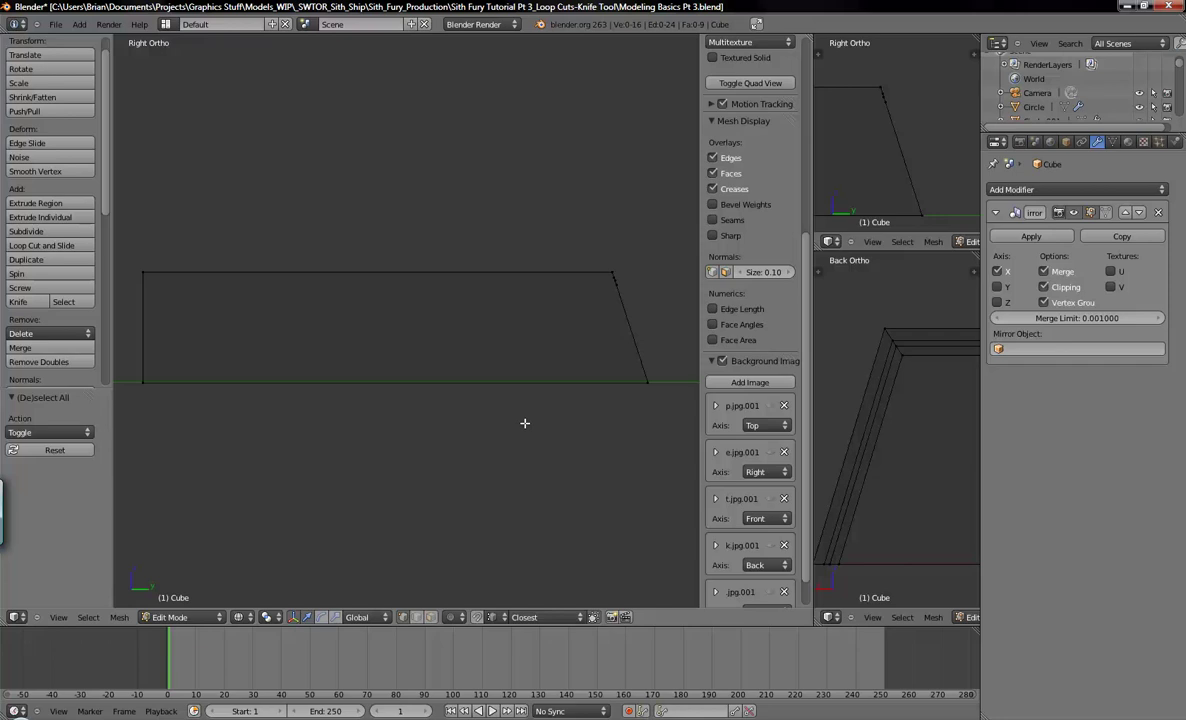
pyautogui.click(20, 303)
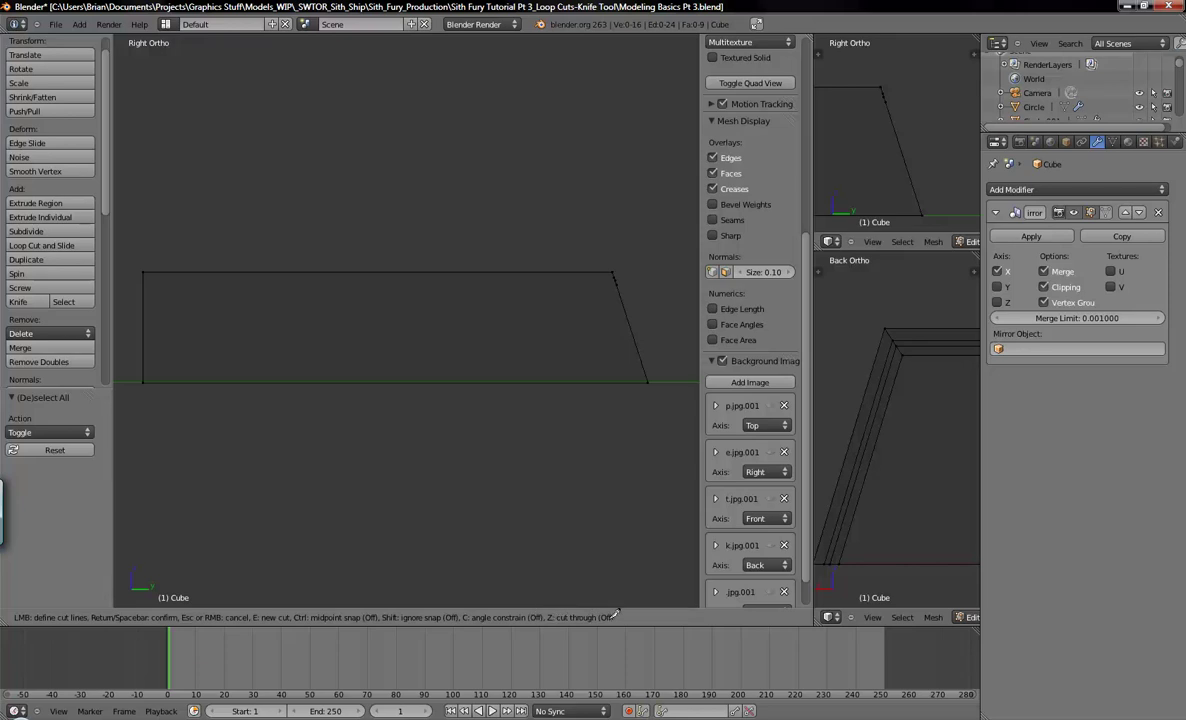
pyautogui.keyDown('shift'); pyautogui.moveTo(859, 510); pyautogui.dragTo(896, 480, button='middle'); pyautogui.keyUp('shift')
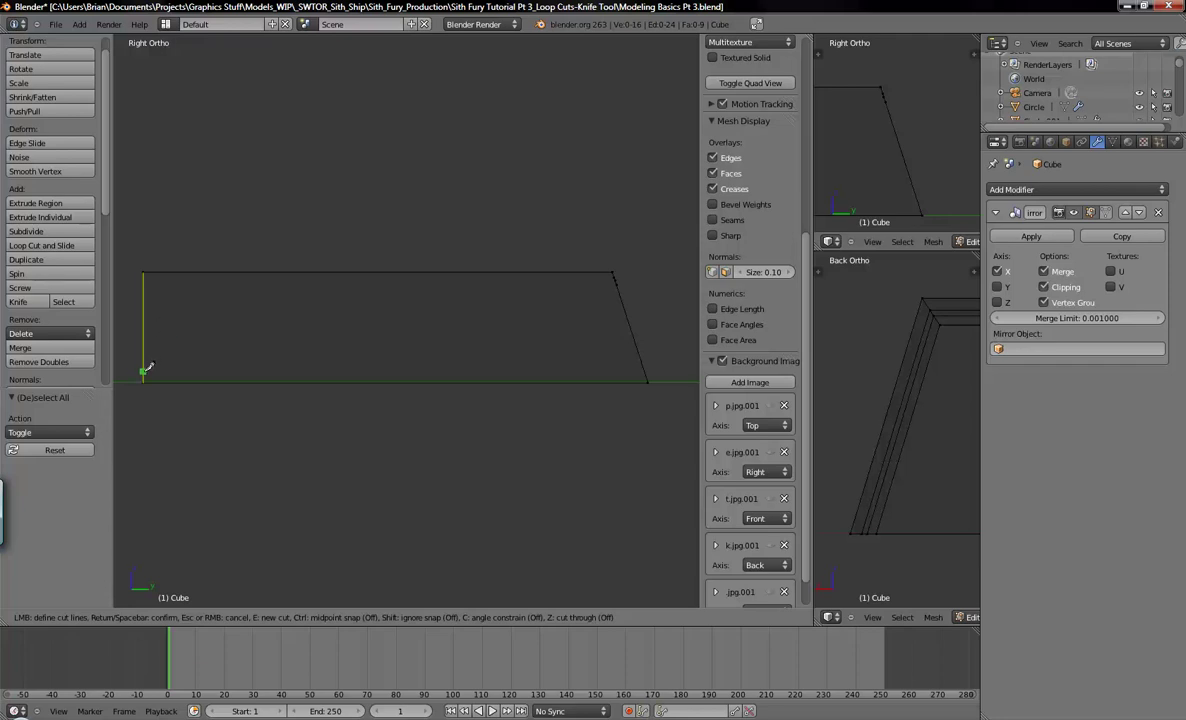
pyautogui.click(144, 371)
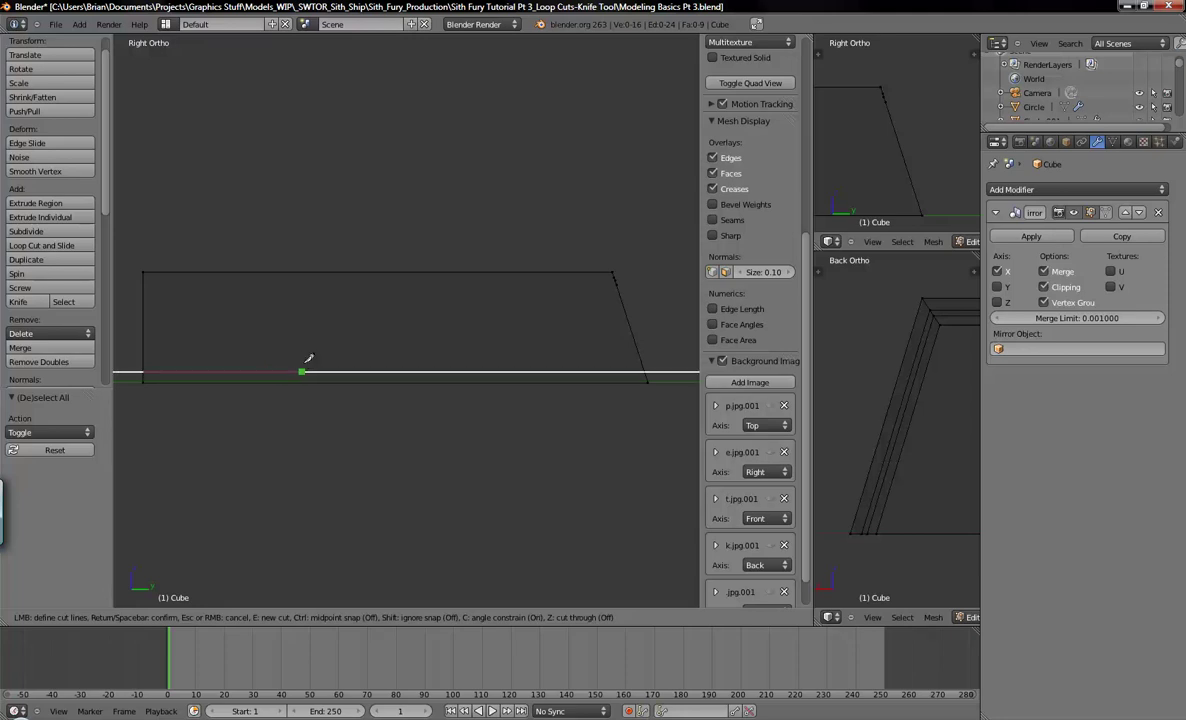
pyautogui.click(673, 406)
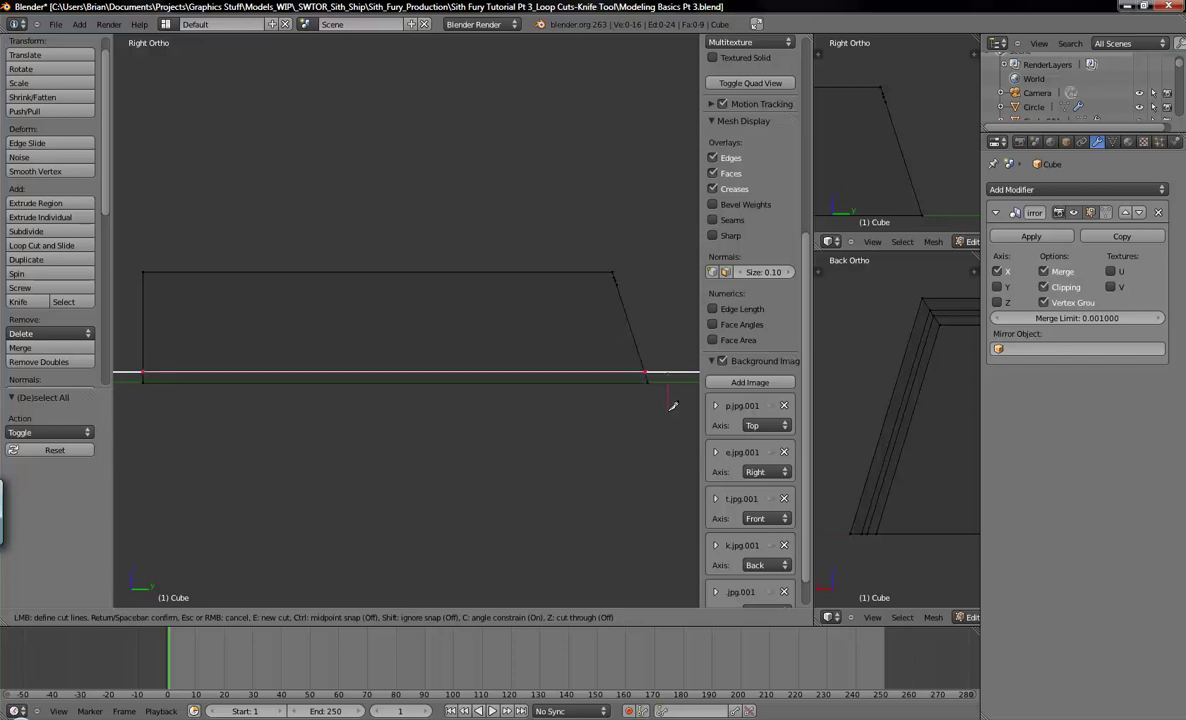
pyautogui.press('Return')
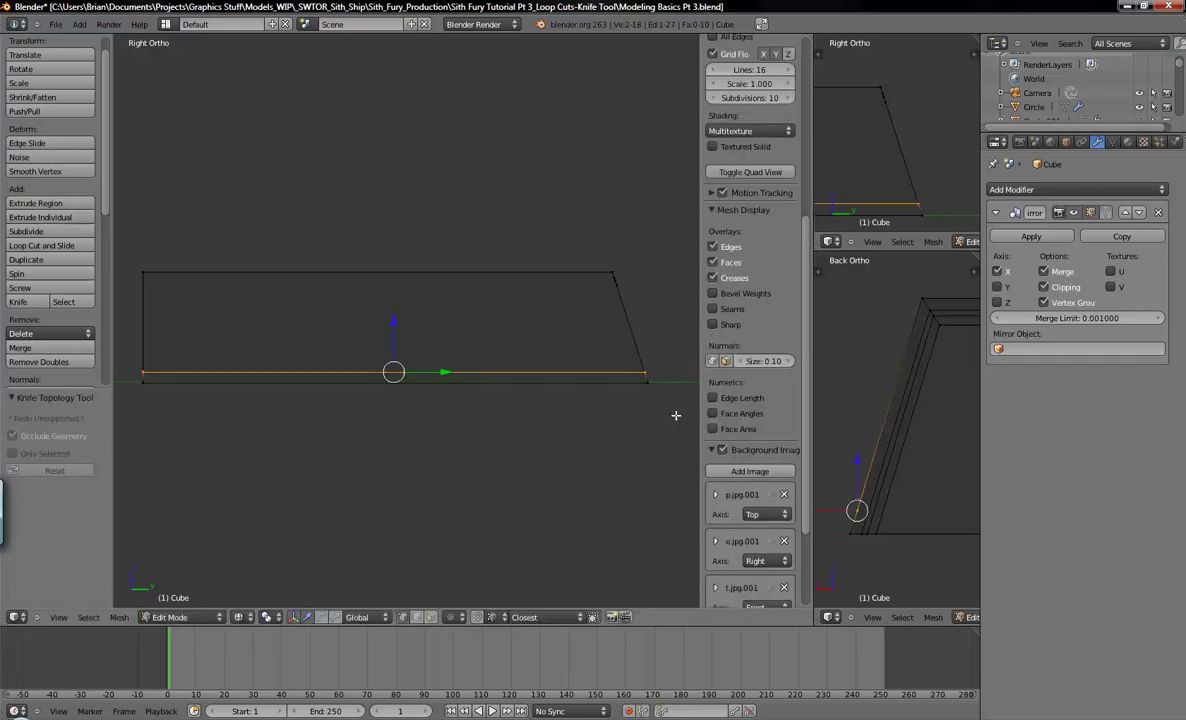
pyautogui.moveTo(680, 421); pyautogui.dragTo(344, 342, button='middle')
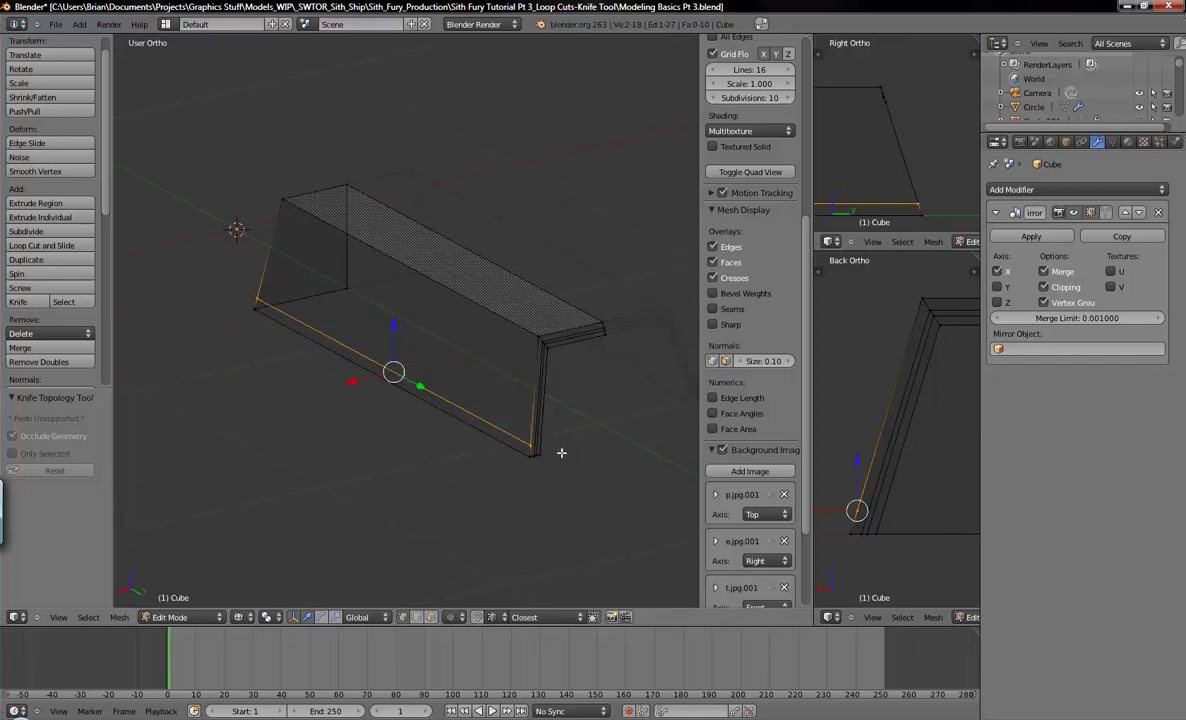
pyautogui.scroll(3, 524, 441)
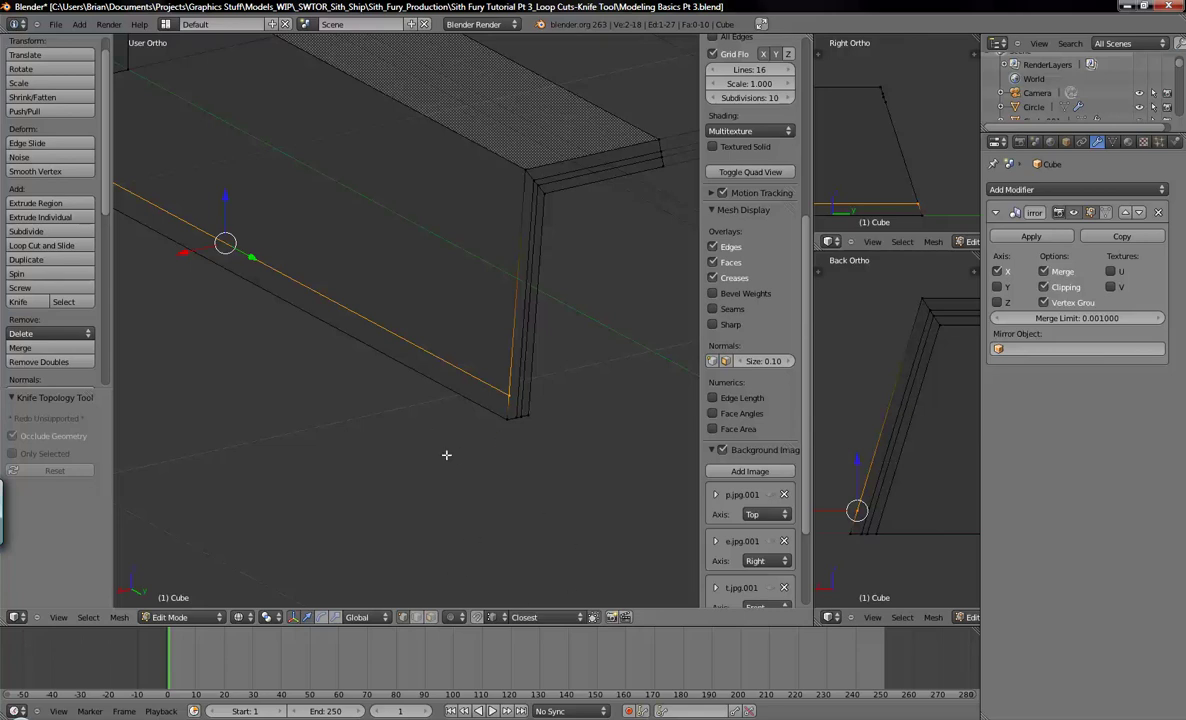
# Undo the side-only cut and knife a level, angle-constrained line through the entire hull just above its bottom edge with cut through enabled
pyautogui.press('KP_3')
pyautogui.keyDown('shift'); pyautogui.moveTo(410, 340); pyautogui.dragTo(405, 434, button='middle'); pyautogui.keyUp('shift')
pyautogui.scroll(-4, 422, 391)
pyautogui.press('a')
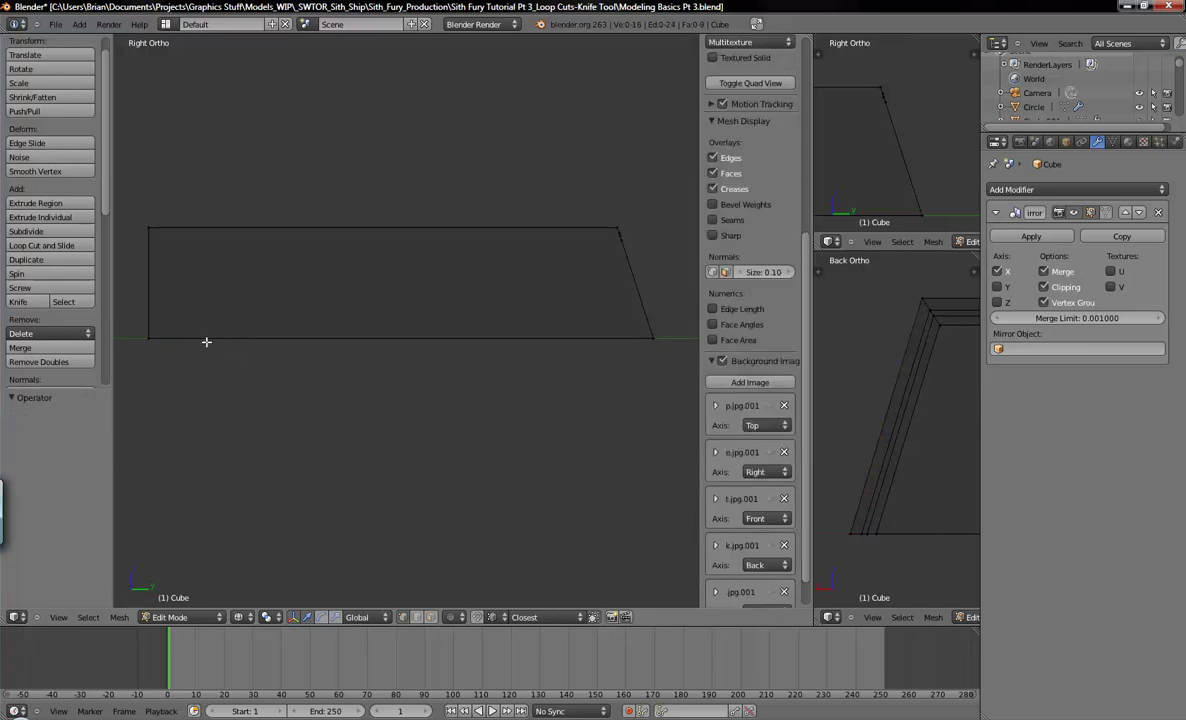
pyautogui.click(22, 303)
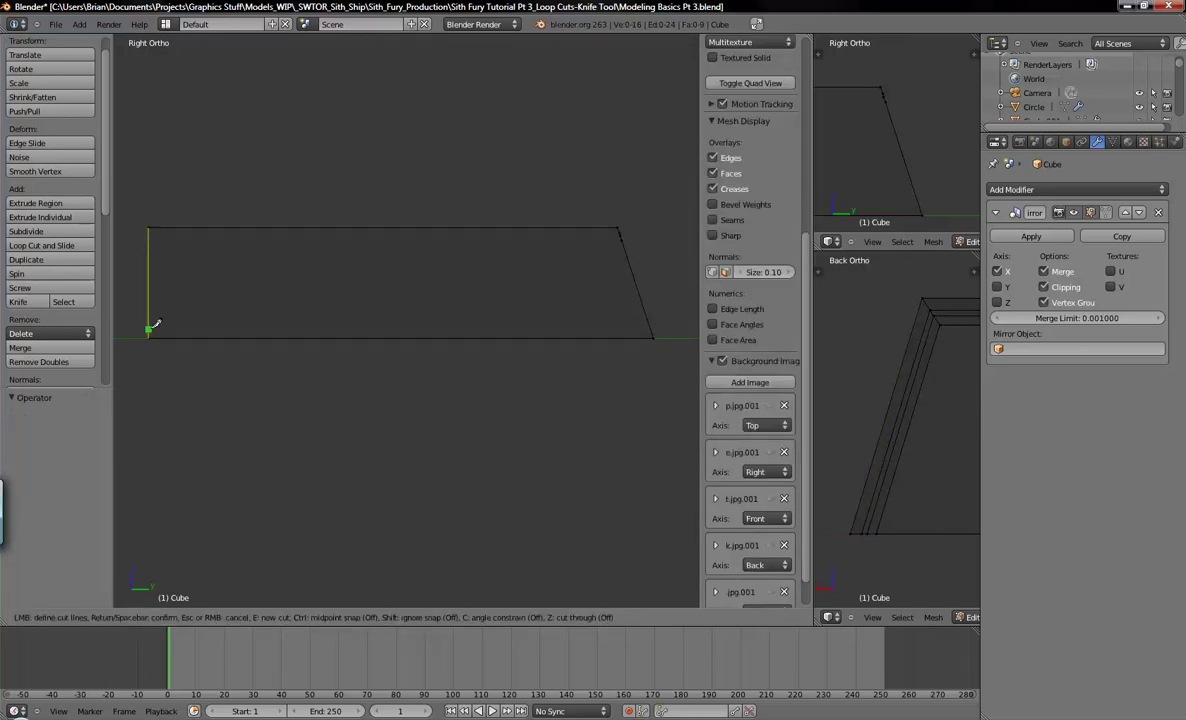
pyautogui.click(150, 327)
pyautogui.press('c')
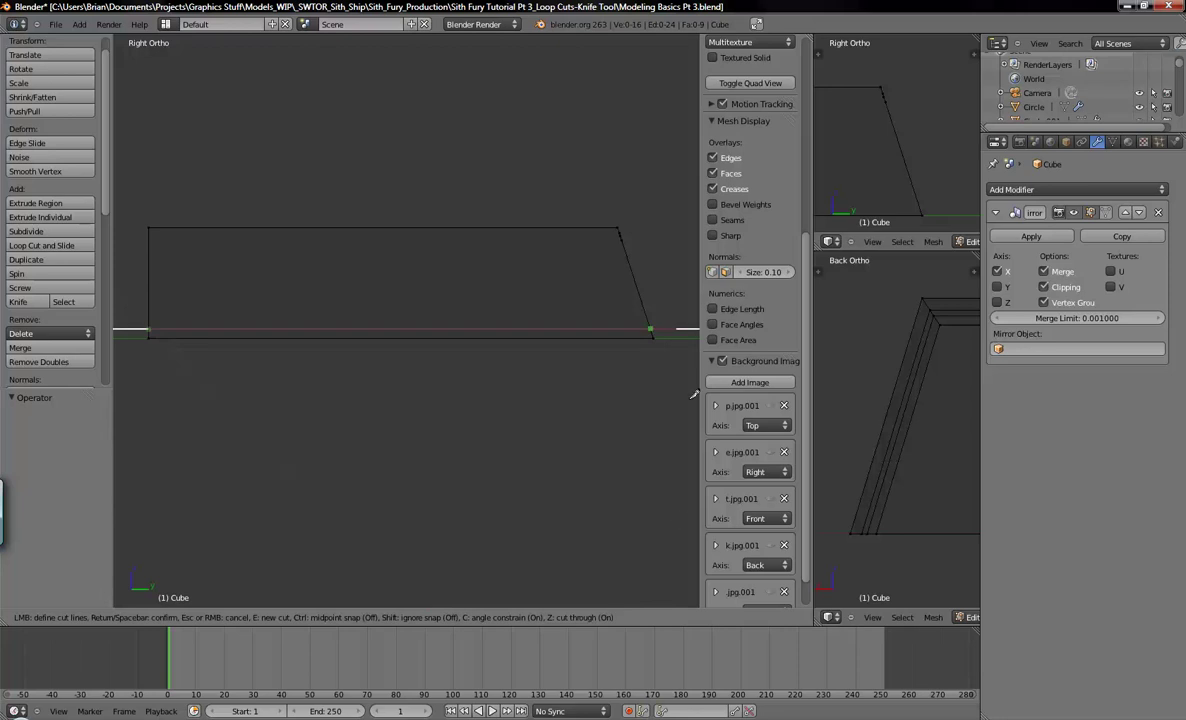
pyautogui.click(679, 347)
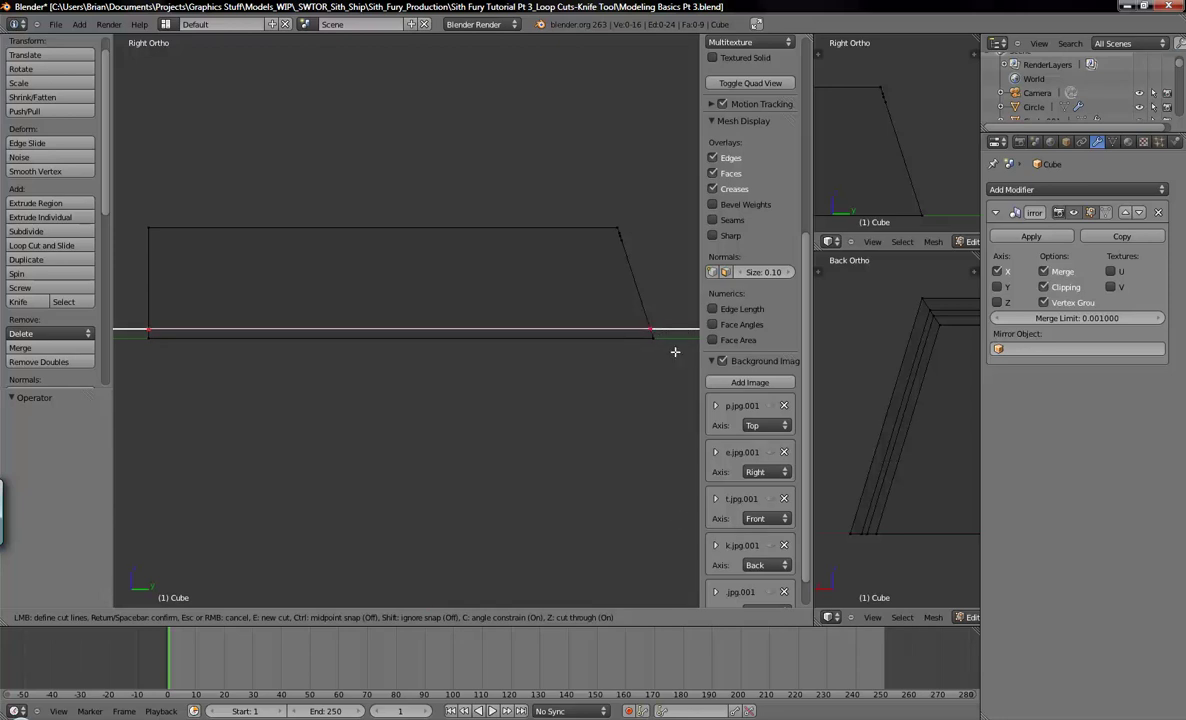
pyautogui.press('Return')
pyautogui.moveTo(611, 394); pyautogui.dragTo(601, 363, button='middle')
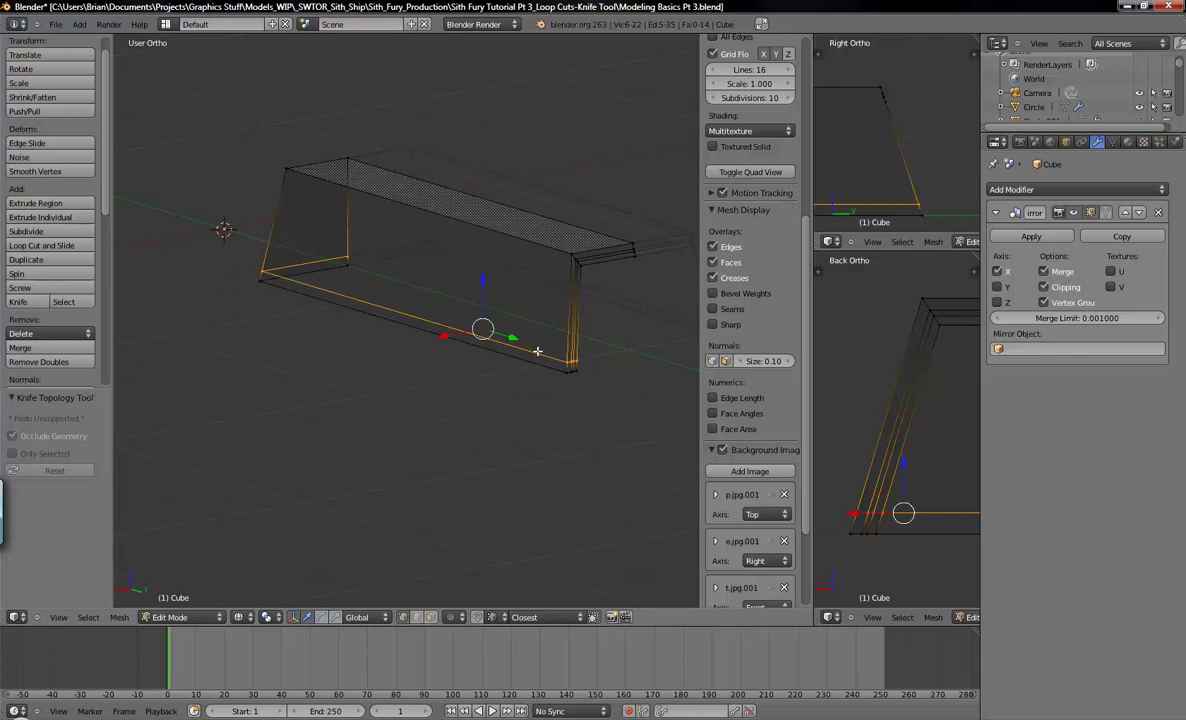
# Select the hull's bottommost edge loop below the knife cut and delete its vertices
pyautogui.scroll(2, 548, 447)
pyautogui.moveTo(490, 365); pyautogui.dragTo(410, 447, button='middle')
pyautogui.keyDown('shift'); pyautogui.moveTo(490, 423); pyautogui.dragTo(398, 356, button='middle'); pyautogui.keyUp('shift')
pyautogui.keyDown('alt'); pyautogui.rightClick(618, 398); pyautogui.keyUp('alt')
pyautogui.keyDown('alt'); pyautogui.rightClick(617, 402); pyautogui.keyUp('alt')
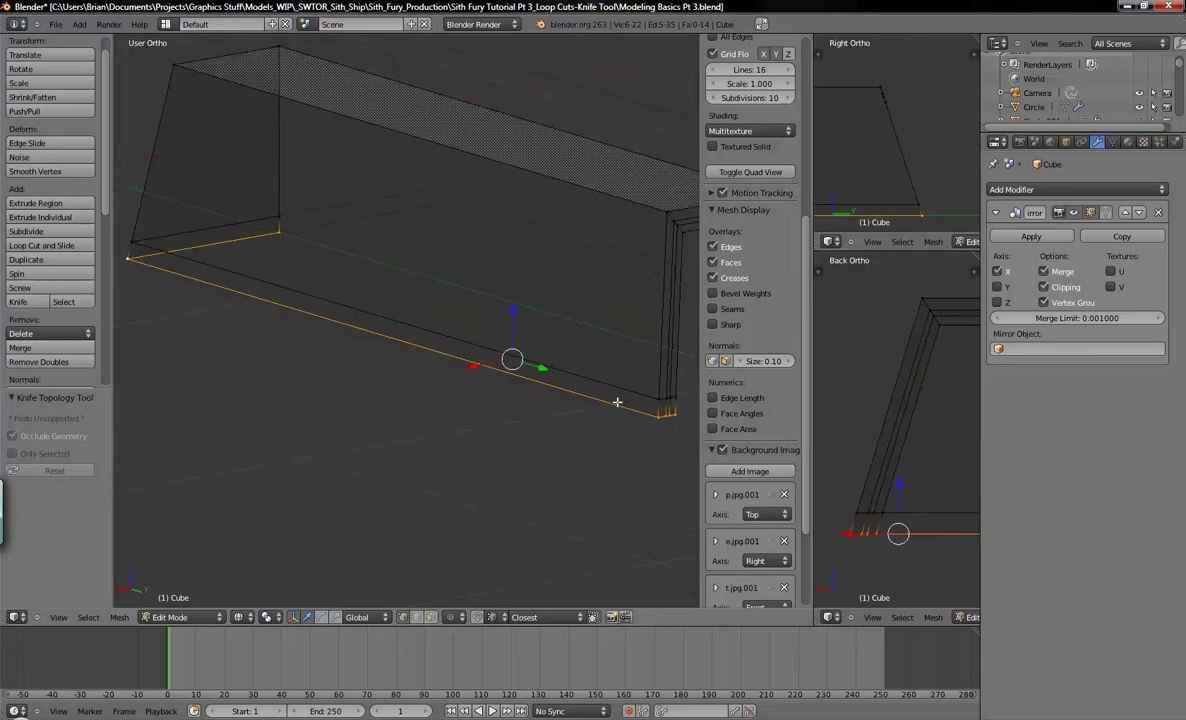
pyautogui.press('x')
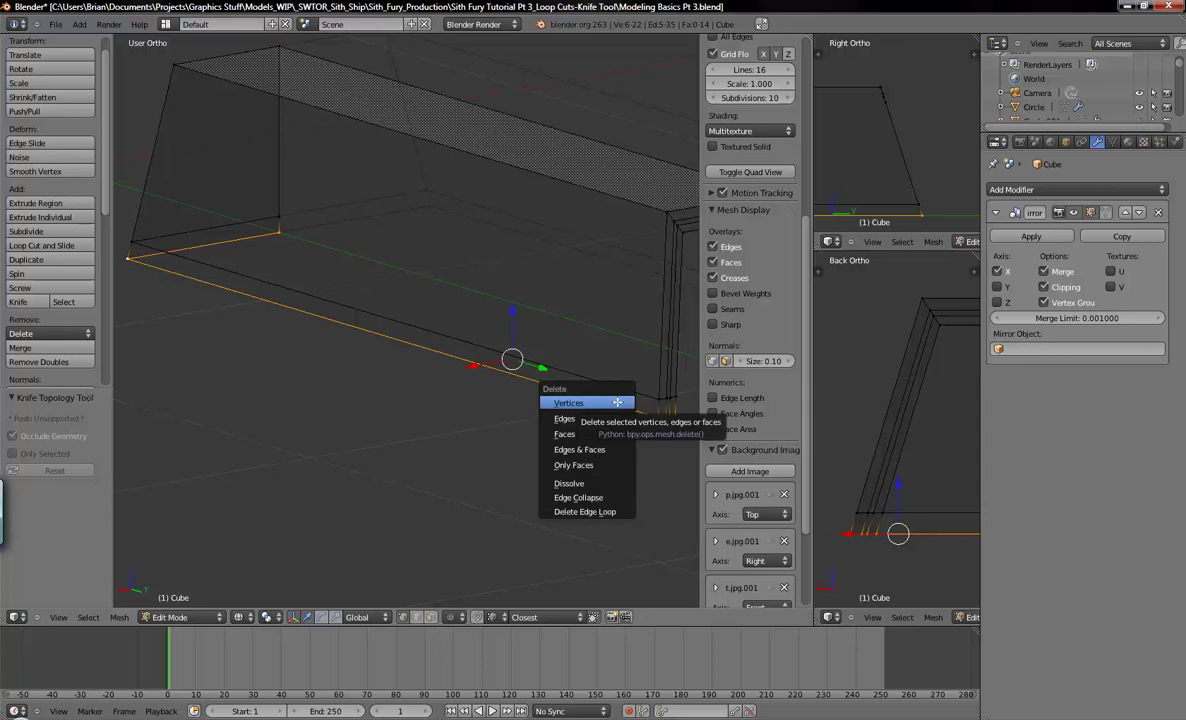
pyautogui.click(617, 402)
pyautogui.moveTo(662, 439); pyautogui.dragTo(573, 439, button='middle')
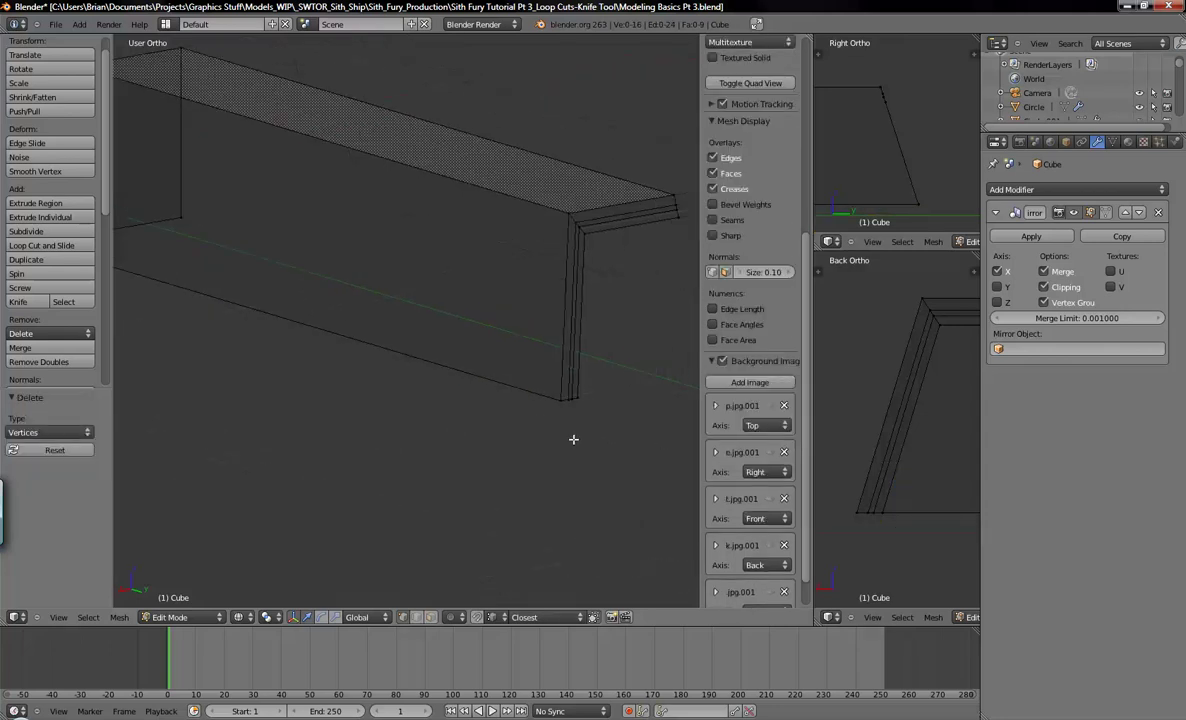
pyautogui.press('Tab')
pyautogui.press('Tab')
# In a back view, knife a level, angle-constrained line across the three rim strips just above their bottom ends
pyautogui.moveTo(548, 429); pyautogui.dragTo(535, 516, button='middle')
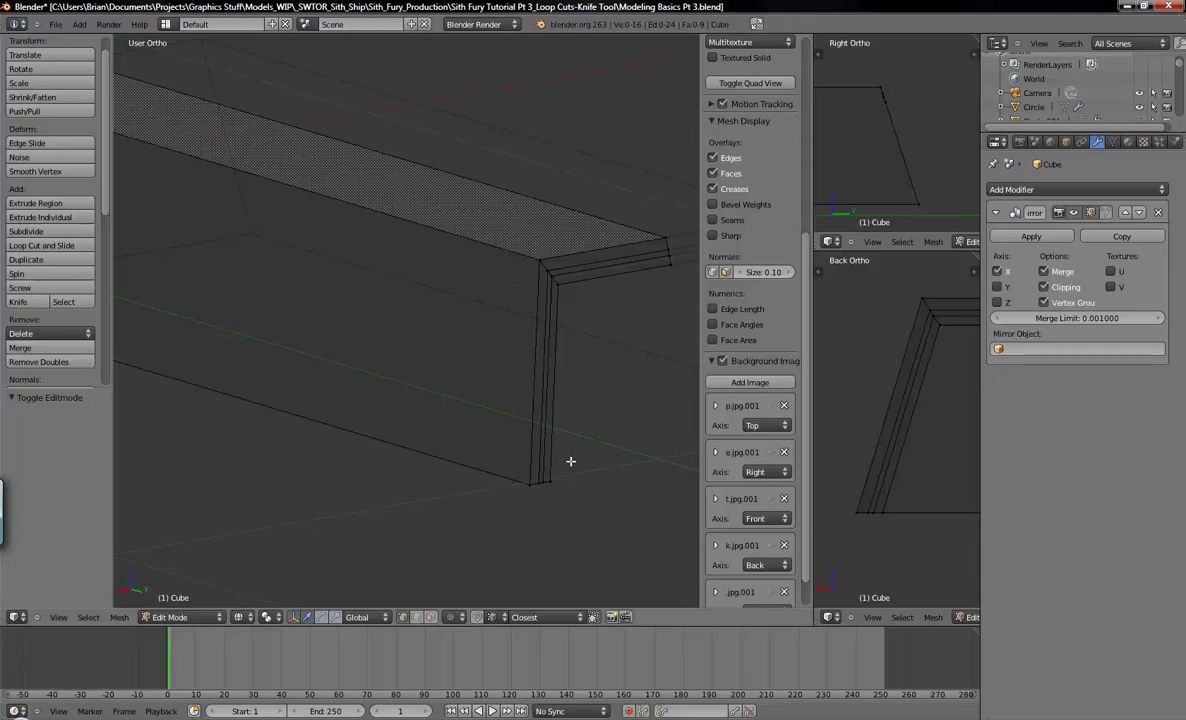
pyautogui.scroll(4, 569, 463)
pyautogui.moveTo(590, 510); pyautogui.dragTo(585, 479, button='middle')
pyautogui.moveTo(581, 432)
pyautogui.mouseDown(button='middle')
pyautogui.moveTo(569, 447)
pyautogui.moveTo(554, 441)
pyautogui.moveTo(577, 445)
pyautogui.mouseUp(button='middle')
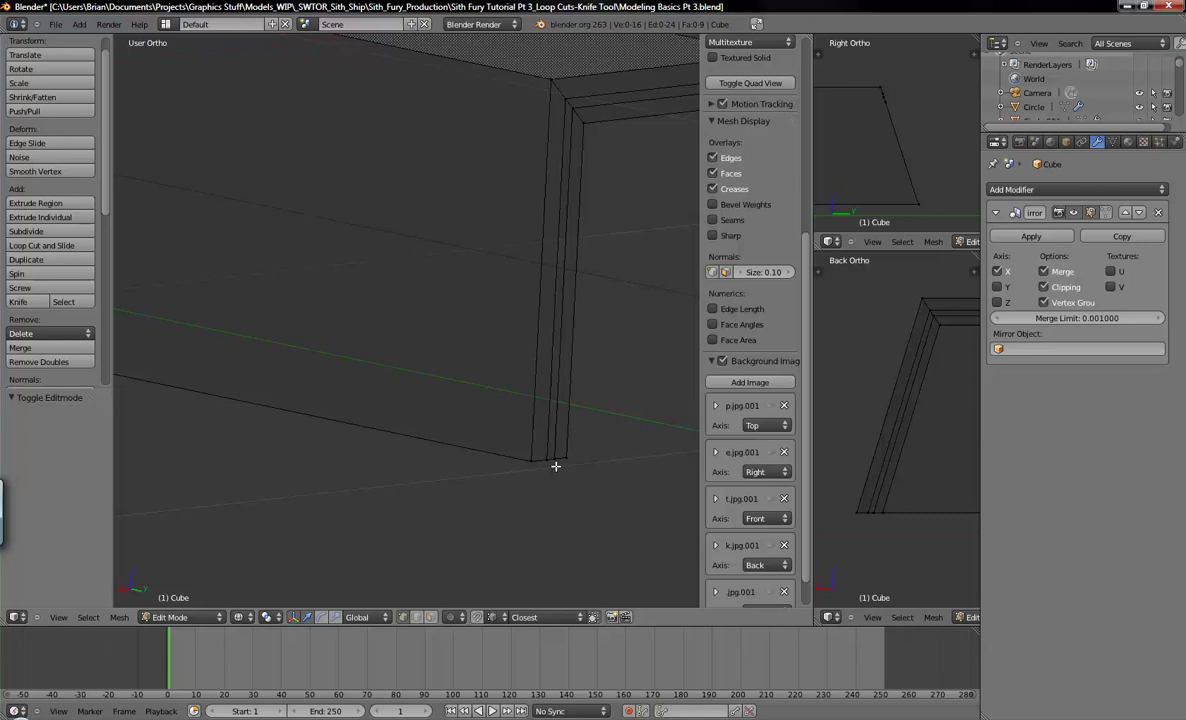
pyautogui.press('ctrl+KP_1')
pyautogui.keyDown('shift'); pyautogui.moveTo(315, 286); pyautogui.dragTo(446, 278, button='middle'); pyautogui.keyUp('shift')
pyautogui.scroll(2, 446, 290)
pyautogui.keyDown('shift'); pyautogui.moveTo(463, 368); pyautogui.dragTo(430, 375, button='middle'); pyautogui.keyUp('shift')
pyautogui.scroll(1, 438, 382)
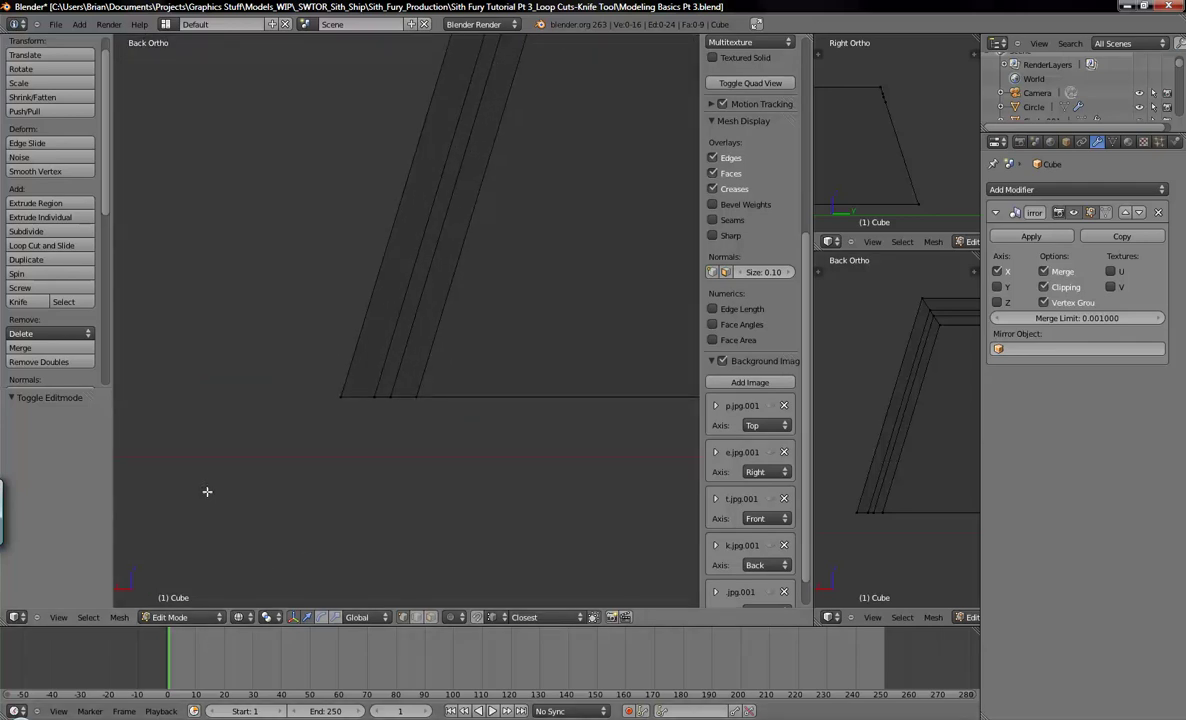
pyautogui.press('k')
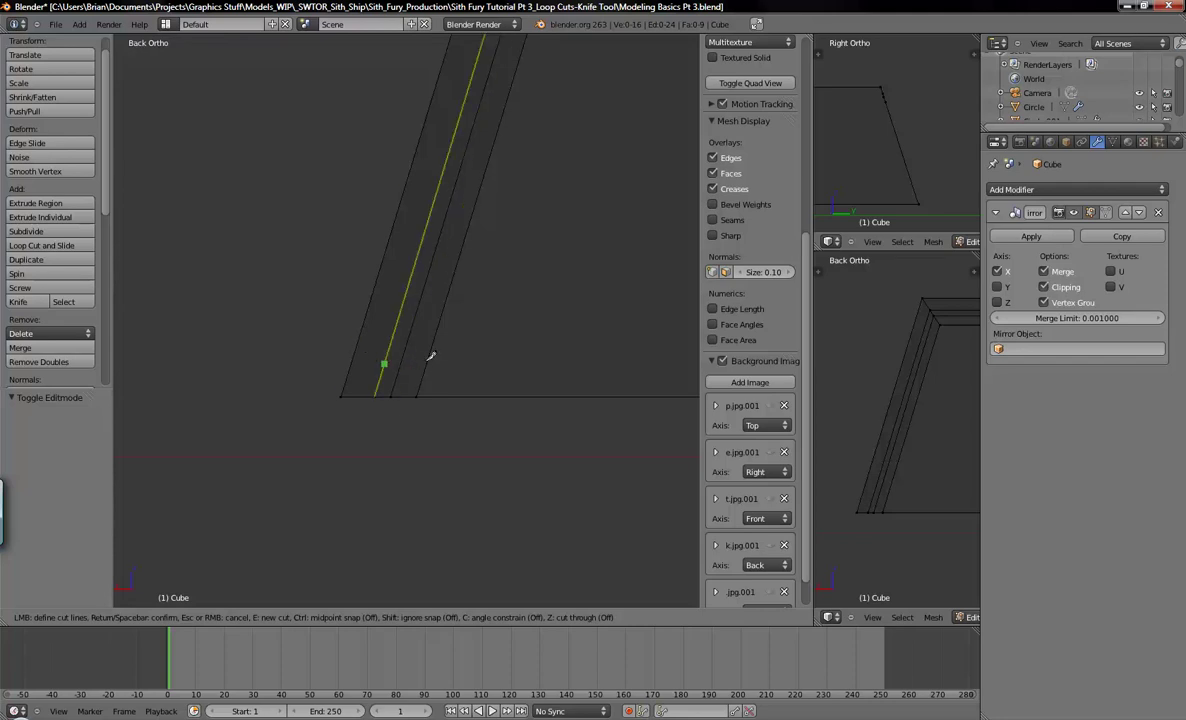
pyautogui.click(355, 366)
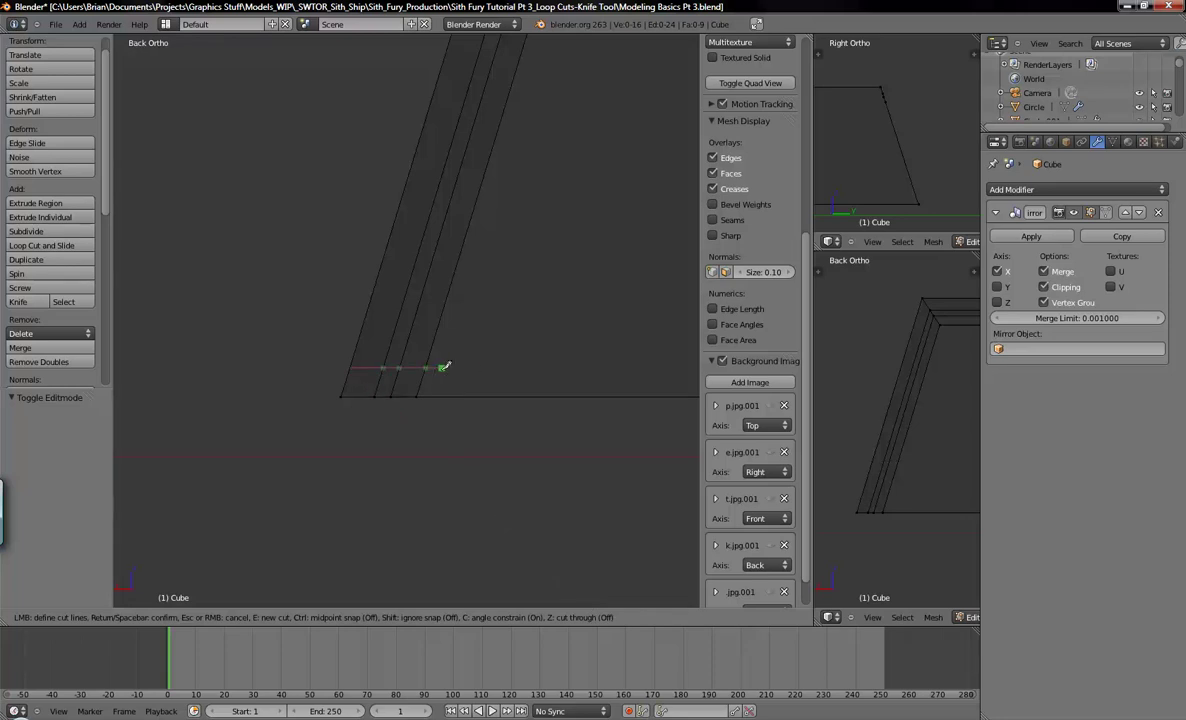
pyautogui.press('Return')
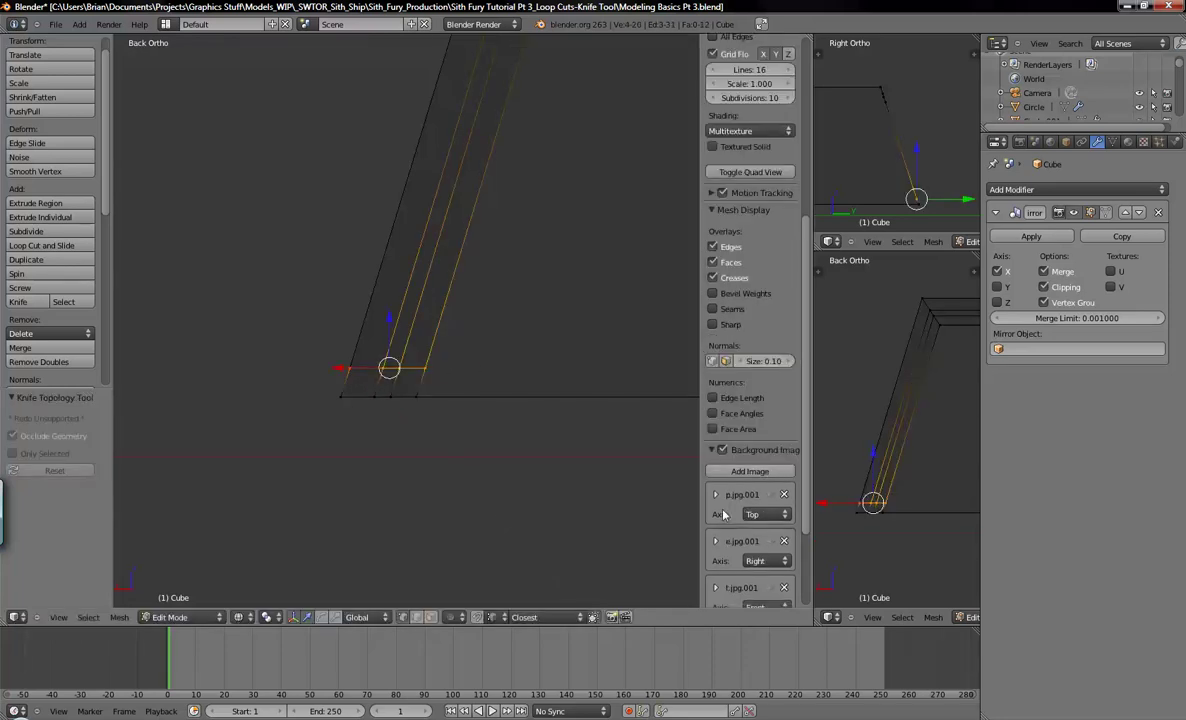
# Try deleting the three small rim faces below the new cut, undo the deletion and clear the selection
pyautogui.moveTo(416, 405); pyautogui.dragTo(456, 416, button='middle')
pyautogui.keyDown('shift'); pyautogui.moveTo(328, 357); pyautogui.dragTo(497, 397, button='middle'); pyautogui.keyUp('shift')
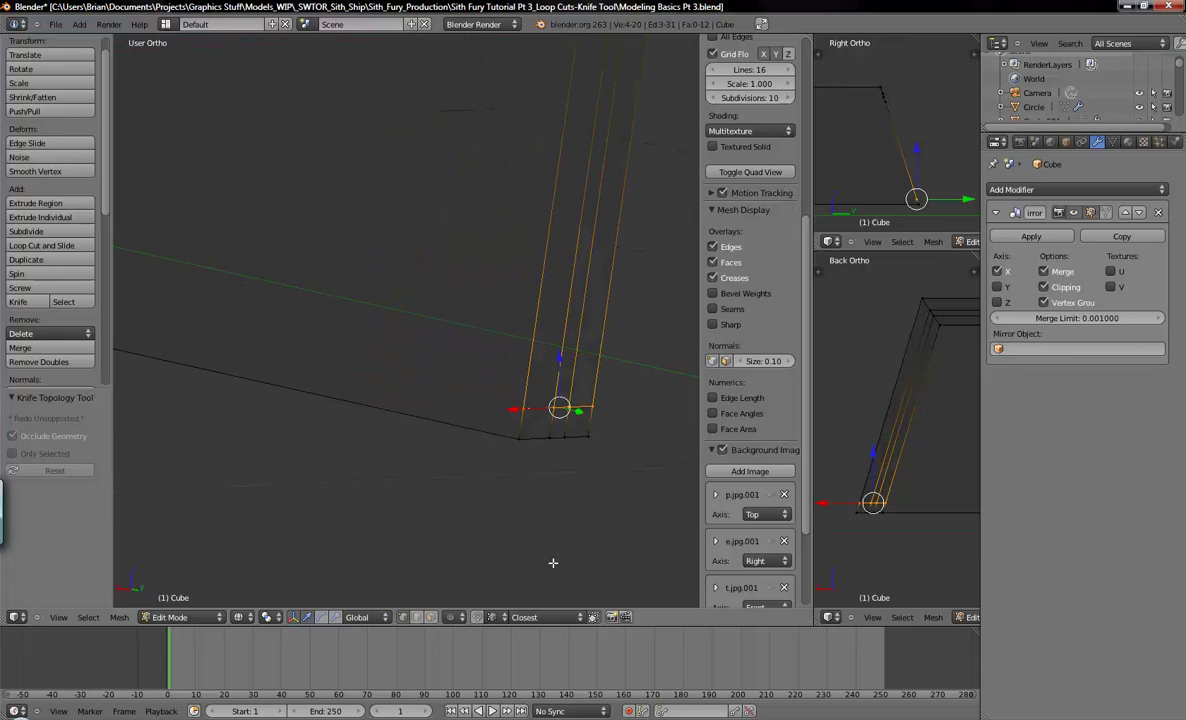
pyautogui.scroll(-3, 554, 567)
pyautogui.moveTo(274, 426)
pyautogui.keyDown('shift'); pyautogui.mouseDown(button='middle')
pyautogui.moveTo(427, 388)
pyautogui.moveTo(588, 370)
pyautogui.moveTo(402, 386)
pyautogui.mouseUp(button='middle'); pyautogui.keyUp('shift')
pyautogui.keyDown('shift'); pyautogui.moveTo(645, 445); pyautogui.dragTo(529, 429, button='middle'); pyautogui.keyUp('shift')
pyautogui.moveTo(603, 451)
pyautogui.mouseDown(button='middle')
pyautogui.moveTo(565, 445)
pyautogui.moveTo(574, 479)
pyautogui.moveTo(484, 339)
pyautogui.moveTo(448, 400)
pyautogui.mouseUp(button='middle')
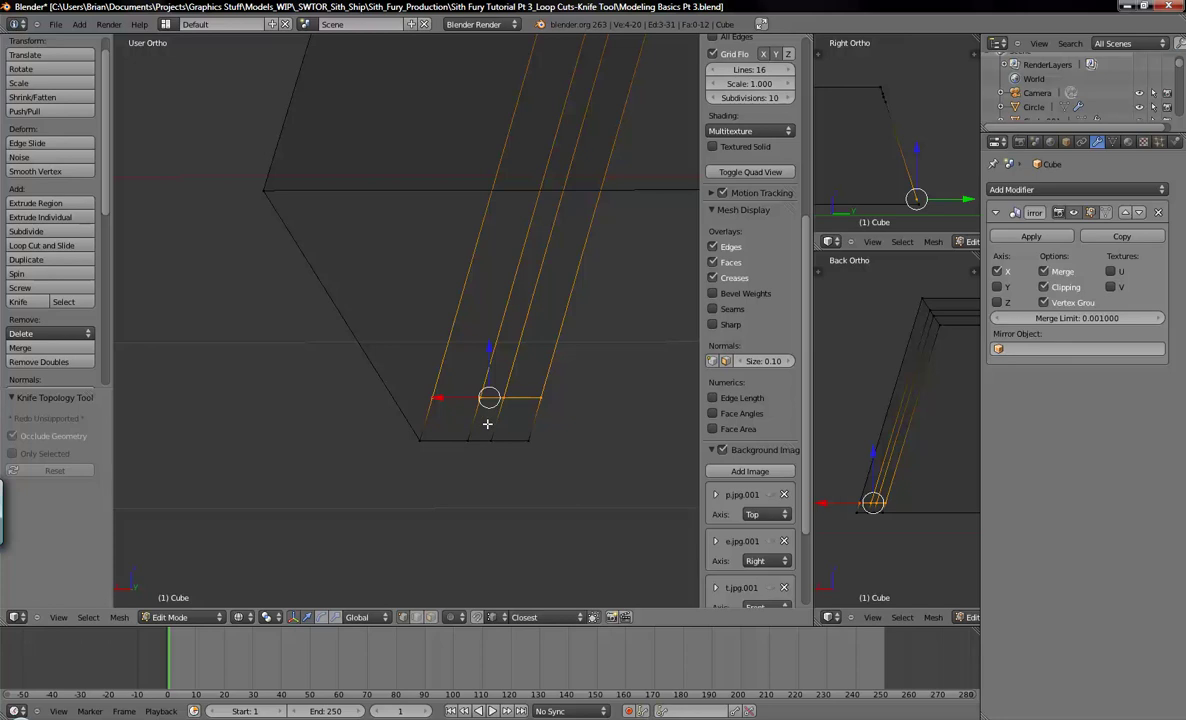
pyautogui.click(430, 621)
pyautogui.rightClick(483, 417)
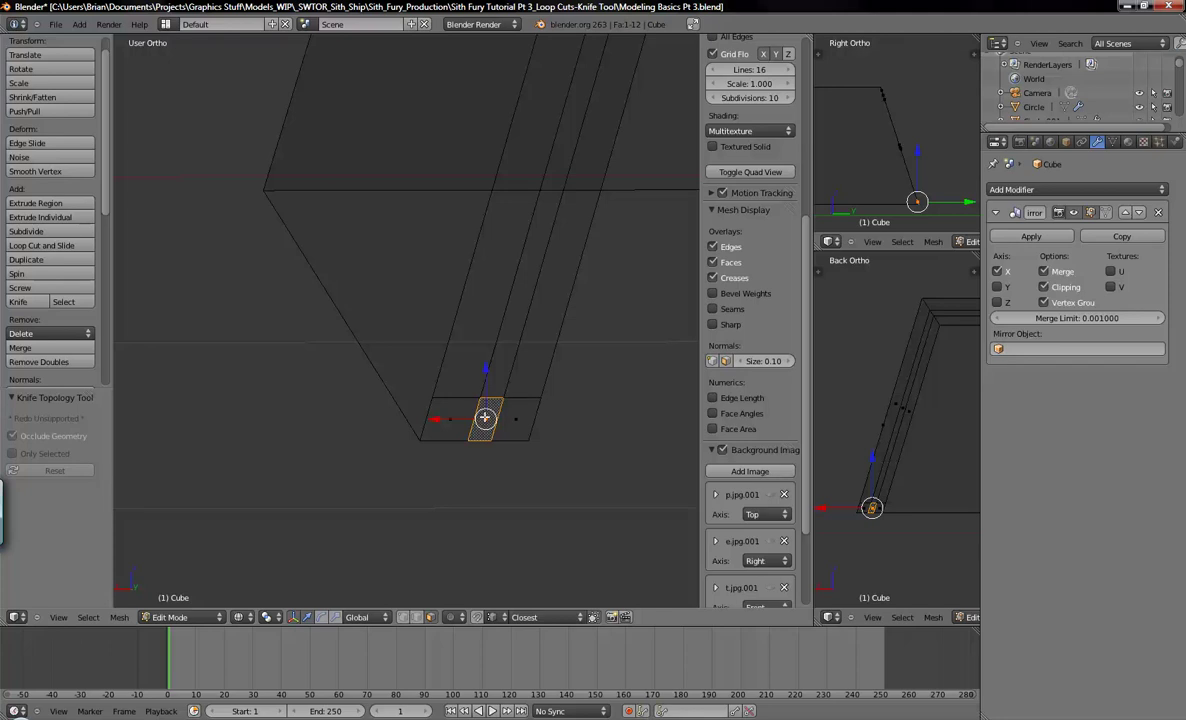
pyautogui.rightClick(452, 420)
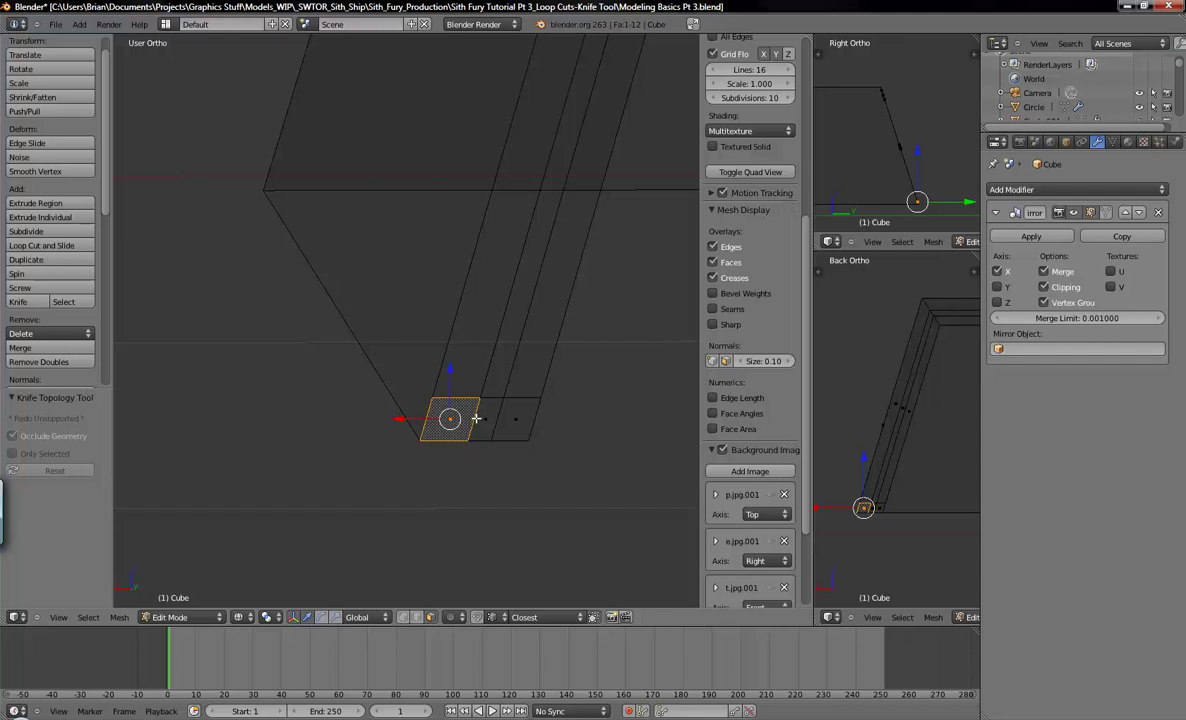
pyautogui.keyDown('shift'); pyautogui.click(483, 419); pyautogui.keyUp('shift')
pyautogui.keyDown('shift'); pyautogui.click(515, 420); pyautogui.keyUp('shift')
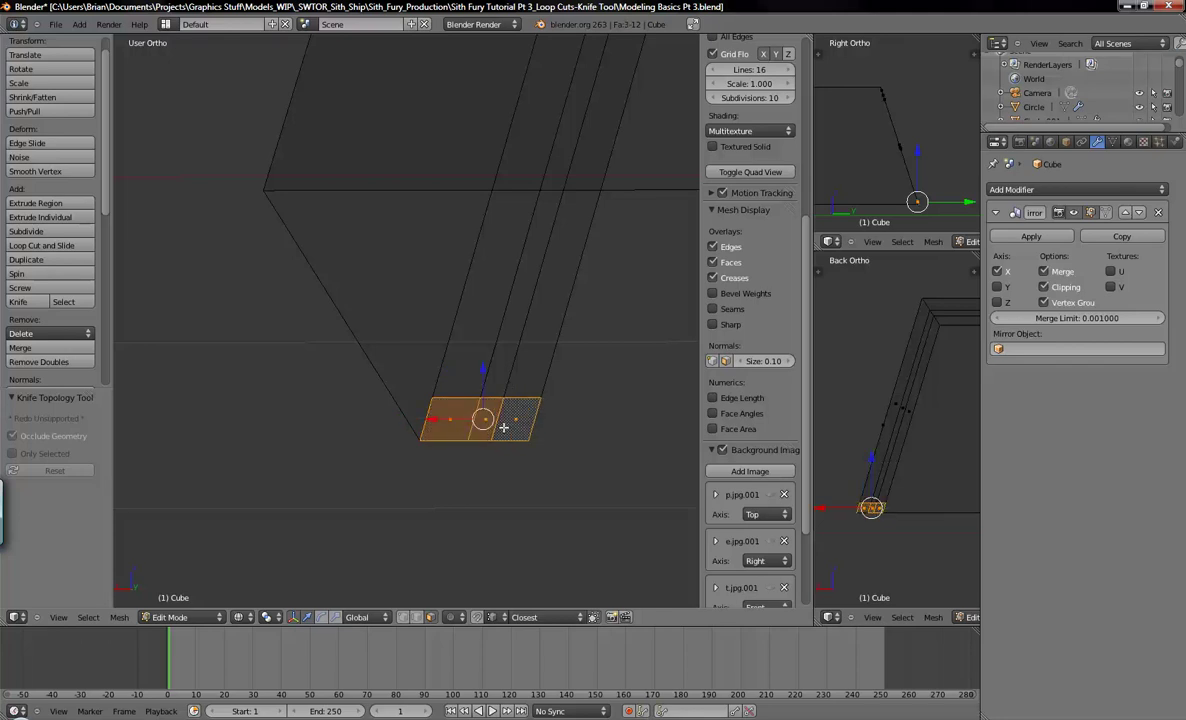
pyautogui.press('x')
pyautogui.press('Return')
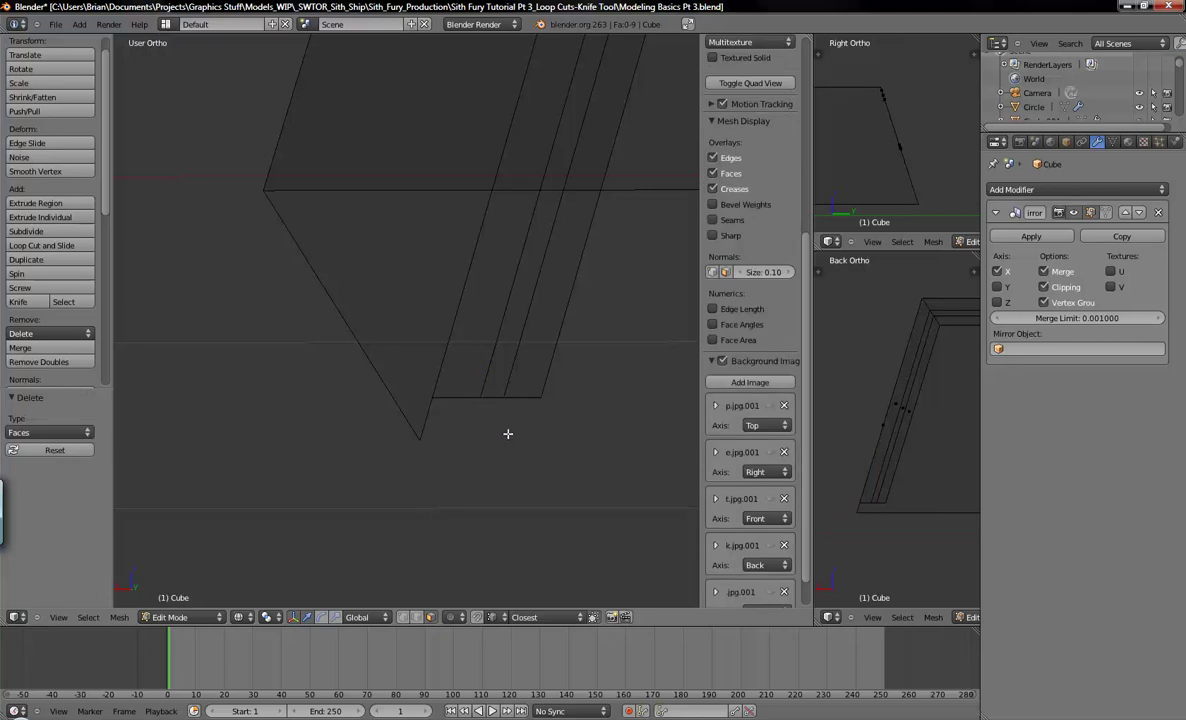
pyautogui.hotkey('ctrl', 'z')
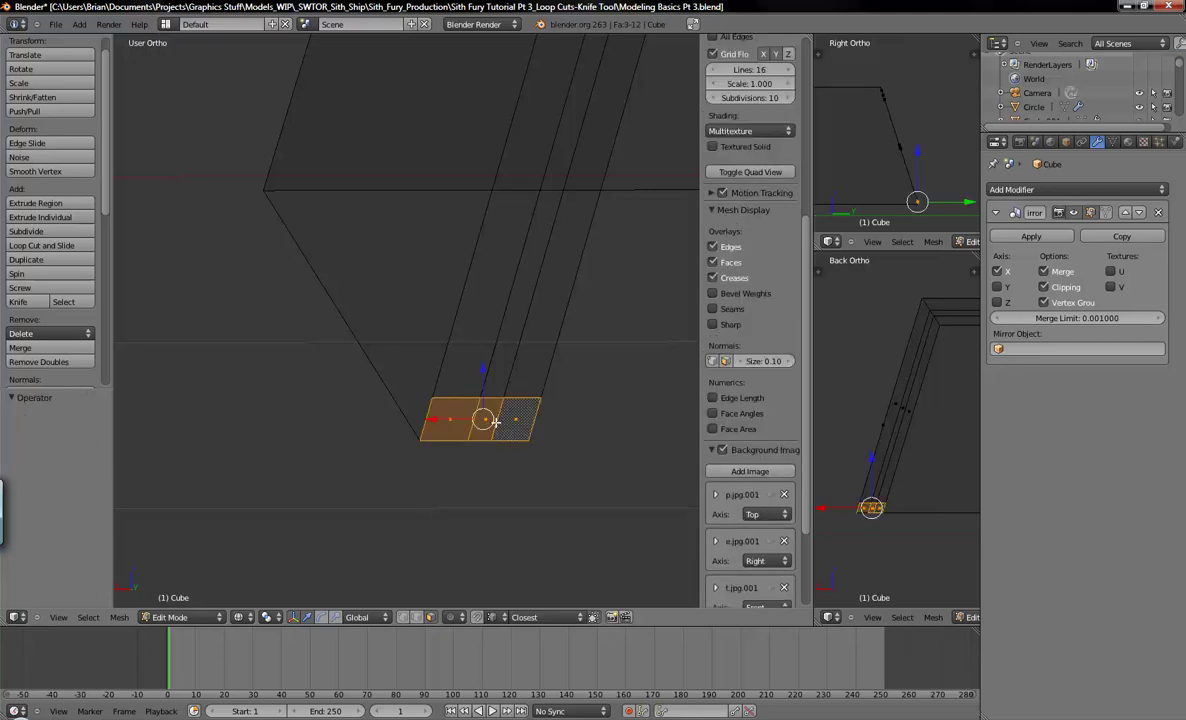
pyautogui.press('a')
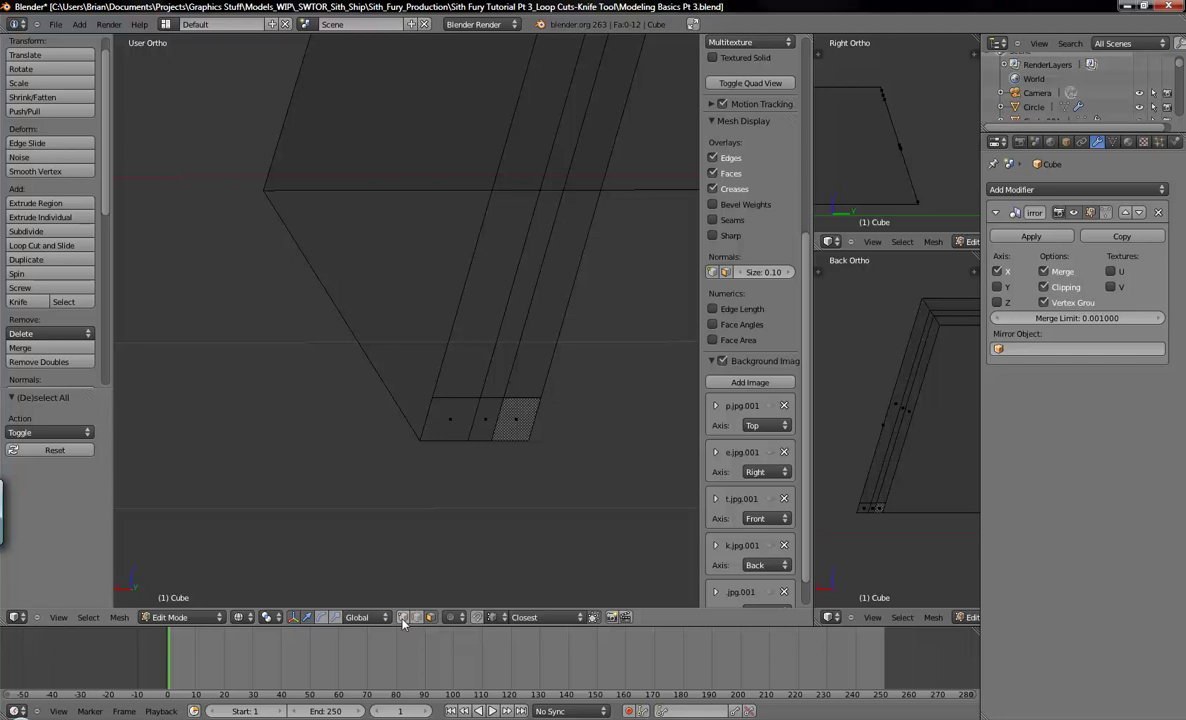
# Delete the two middle vertices on the bottom edge of the rim strips, keeping both corner vertices
pyautogui.rightClick(469, 439)
pyautogui.moveTo(469, 439); pyautogui.dragTo(489, 441)
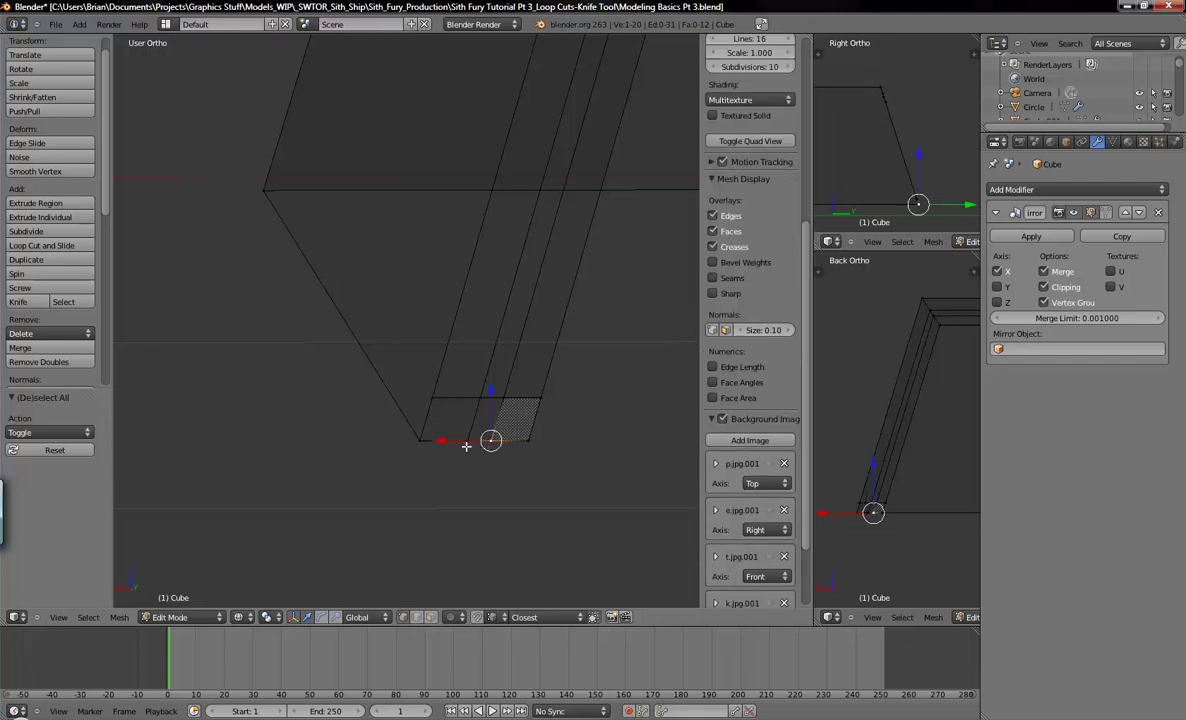
pyautogui.keyDown('shift'); pyautogui.rightClick(466, 446); pyautogui.keyUp('shift')
pyautogui.press('x')
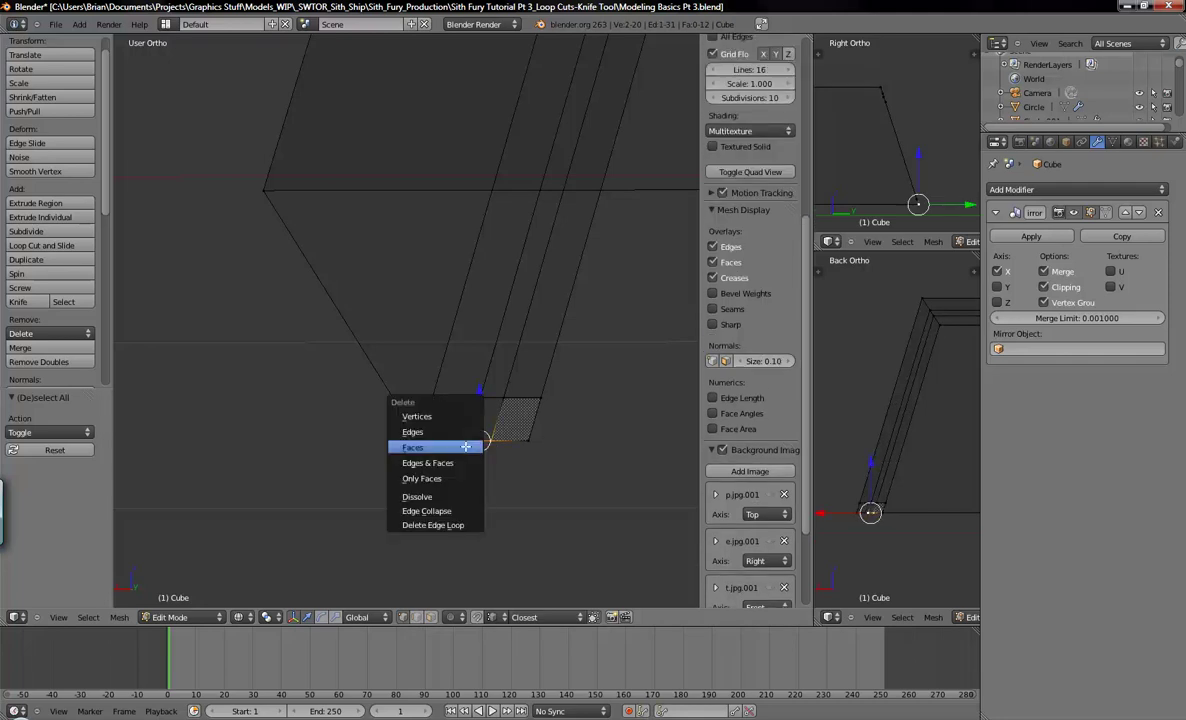
pyautogui.click(467, 431)
pyautogui.moveTo(493, 459)
pyautogui.mouseDown(button='middle')
pyautogui.moveTo(474, 455)
pyautogui.moveTo(495, 471)
pyautogui.mouseUp(button='middle')
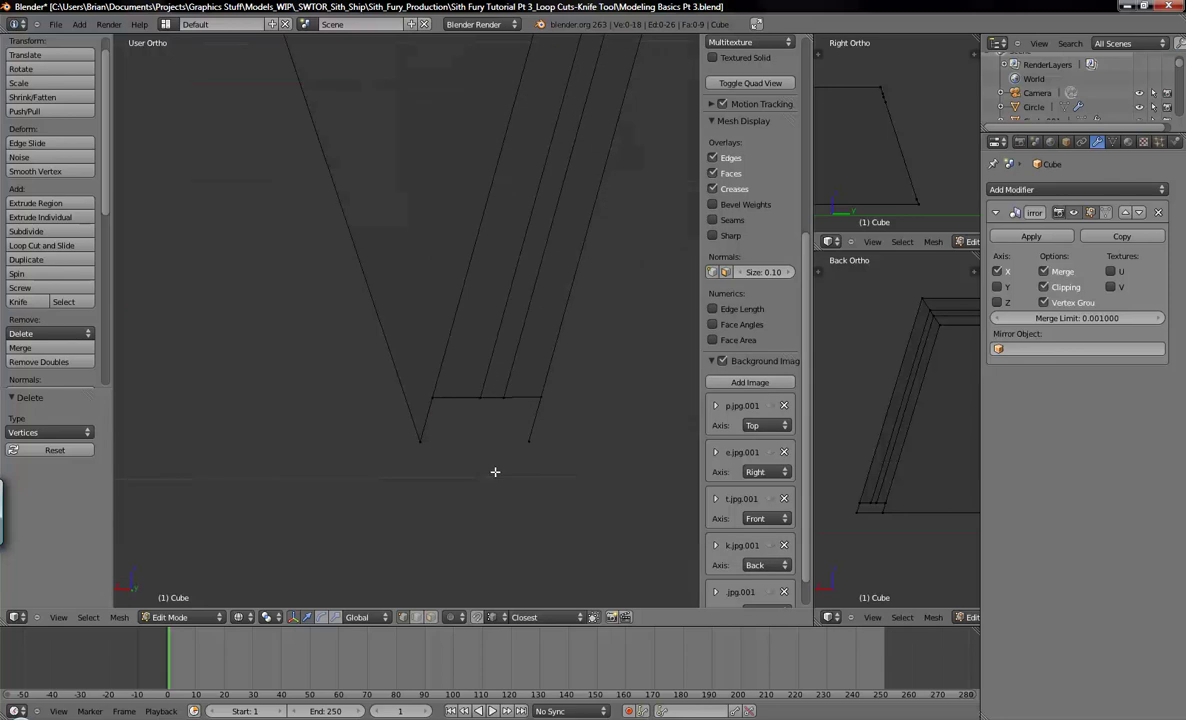
# Fill the gap at the rim's bottom with one face from the four cut vertices and two corner vertices
pyautogui.rightClick(433, 399)
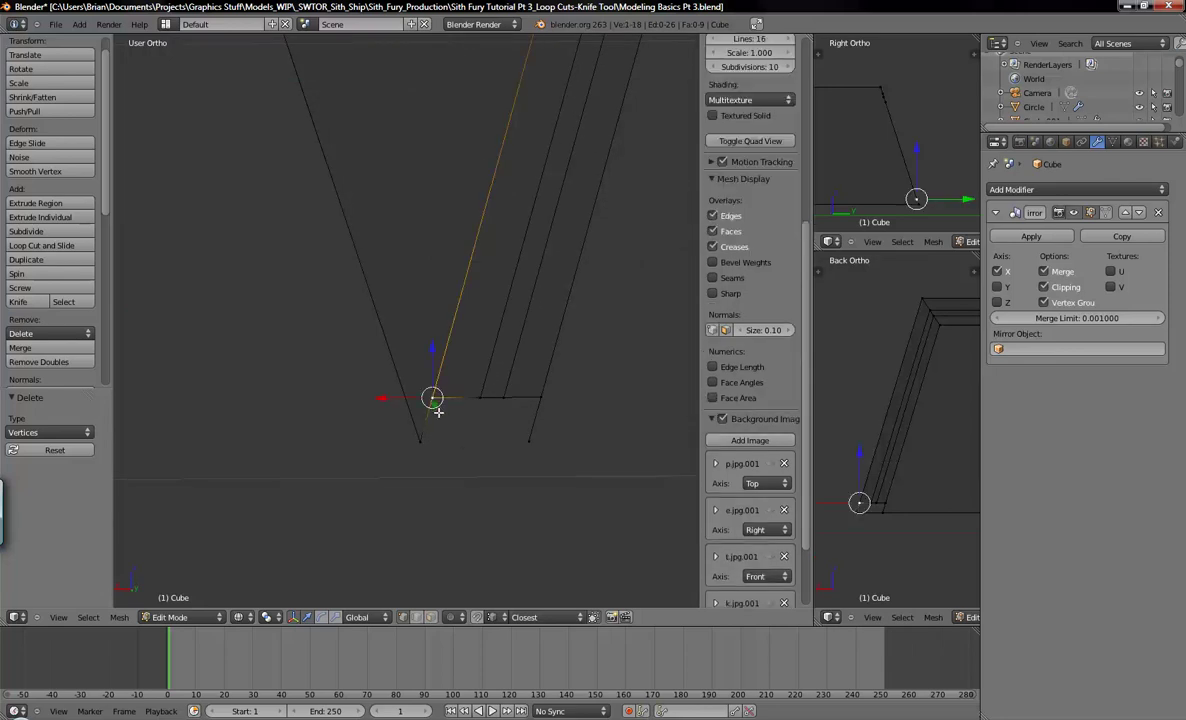
pyautogui.press('g')
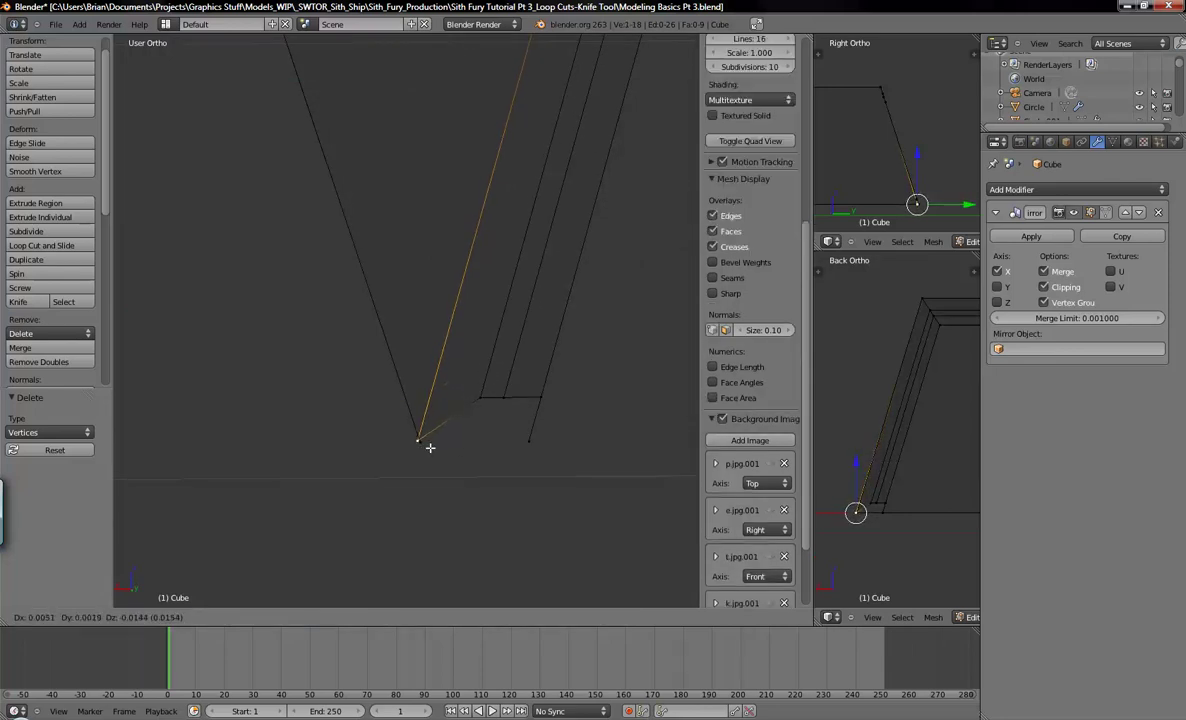
pyautogui.rightClick(446, 411)
pyautogui.keyDown('shift'); pyautogui.rightClick(485, 401); pyautogui.keyUp('shift')
pyautogui.keyDown('shift'); pyautogui.rightClick(510, 404); pyautogui.keyUp('shift')
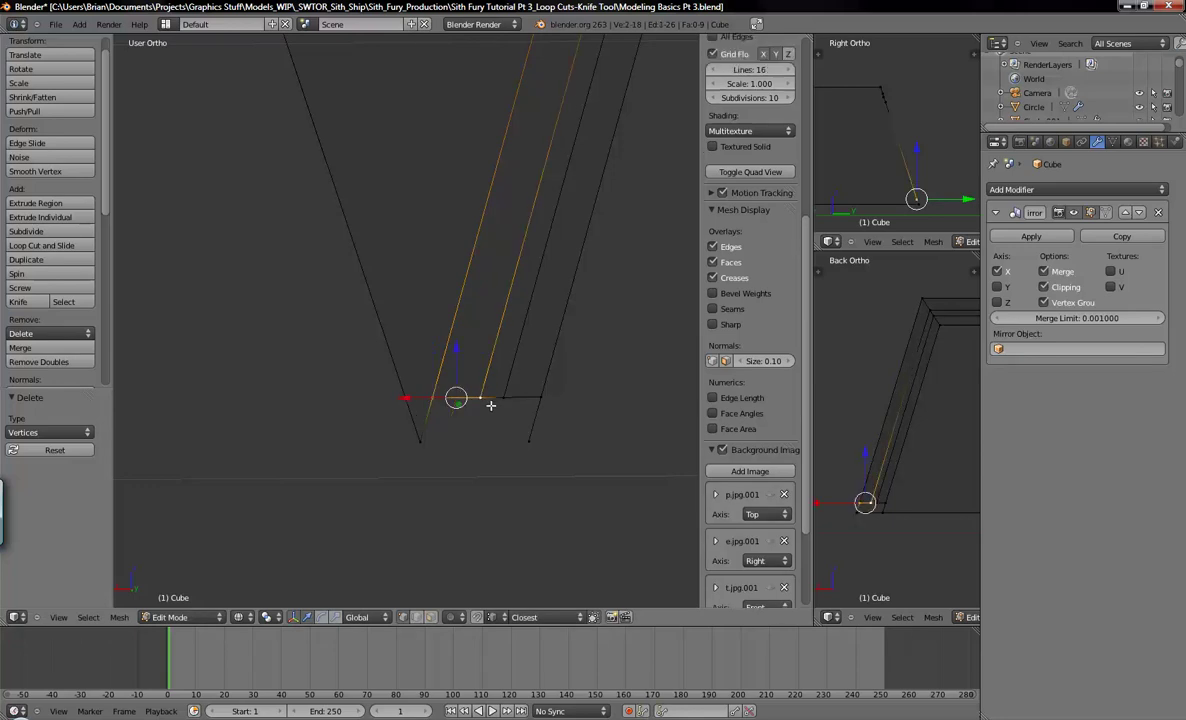
pyautogui.keyDown('shift'); pyautogui.rightClick(544, 403); pyautogui.keyUp('shift')
pyautogui.keyDown('shift'); pyautogui.rightClick(538, 442); pyautogui.keyUp('shift')
pyautogui.keyDown('shift'); pyautogui.rightClick(434, 441); pyautogui.keyUp('shift')
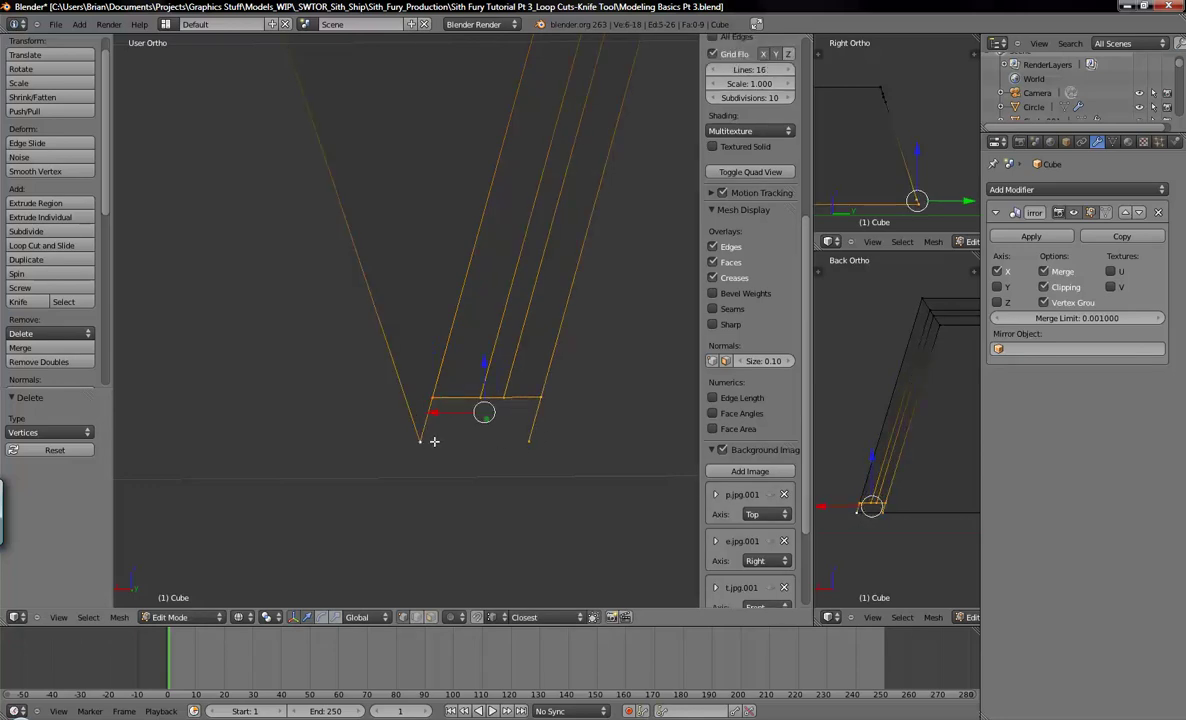
pyautogui.press('f')
# Undo the face filled from six vertices at the rim's bottom and clear the selection
pyautogui.moveTo(431, 439); pyautogui.dragTo(505, 467, button='middle')
pyautogui.rightClick(424, 444)
pyautogui.rightClick(480, 398)
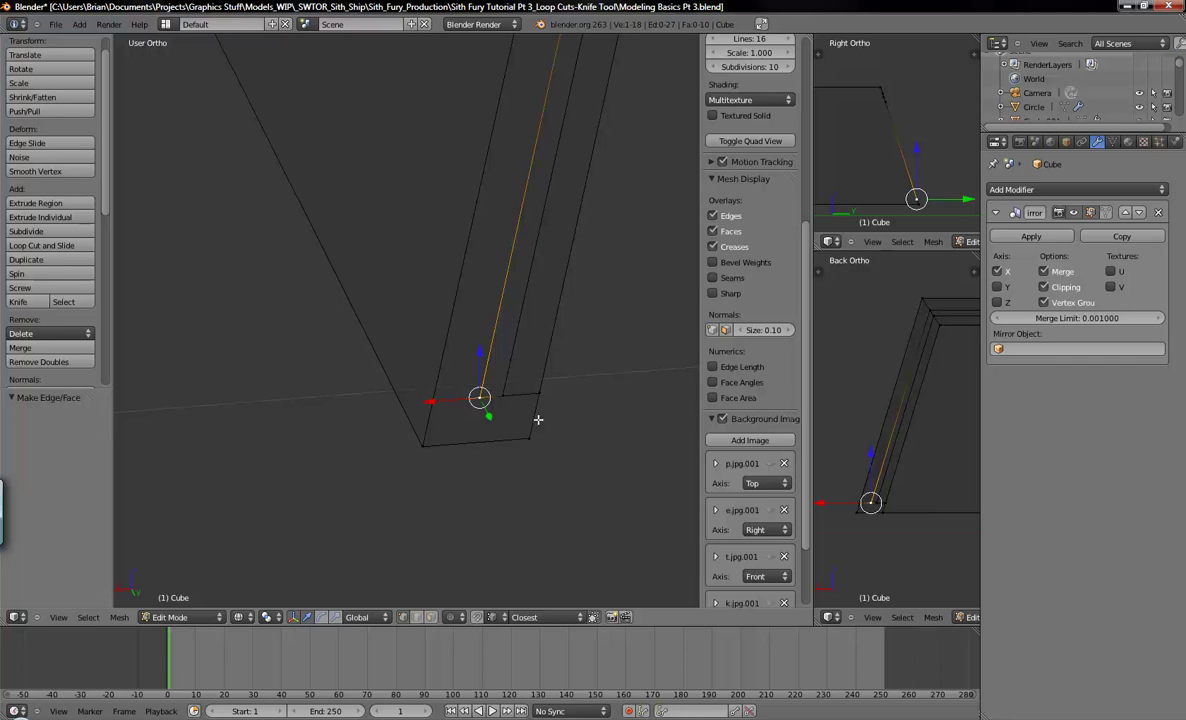
pyautogui.hotkey('ctrl', 'z')
pyautogui.hotkey('ctrl', 'z')
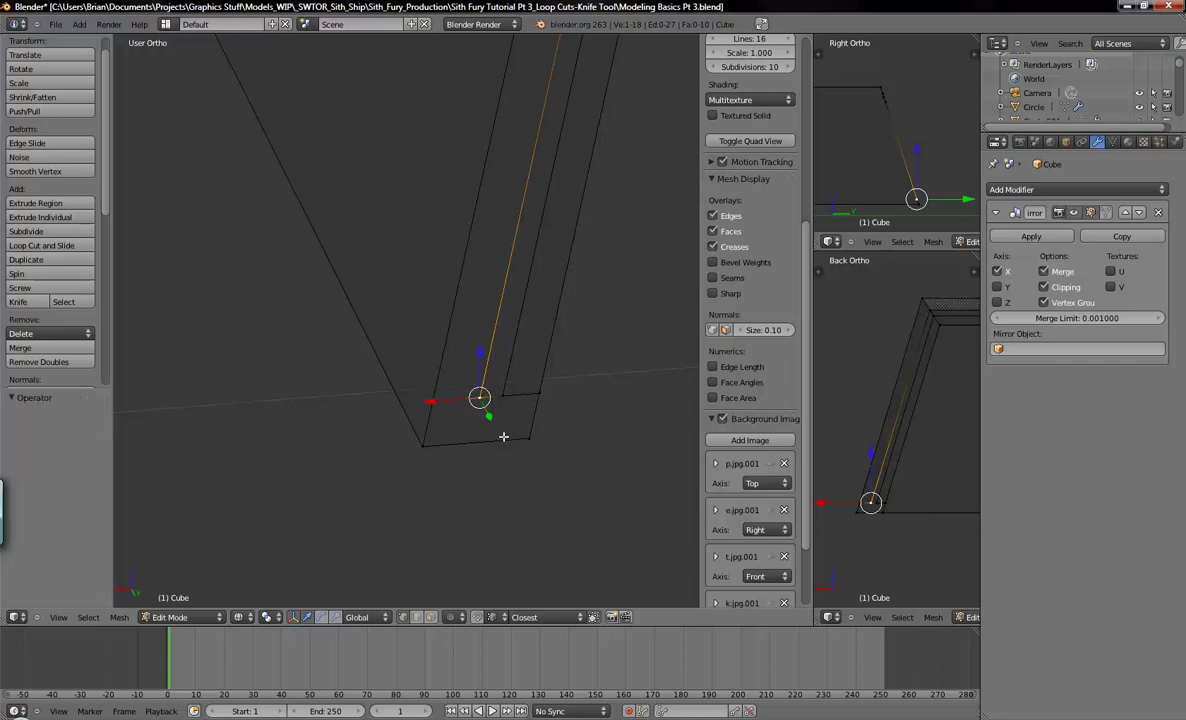
pyautogui.press('a')
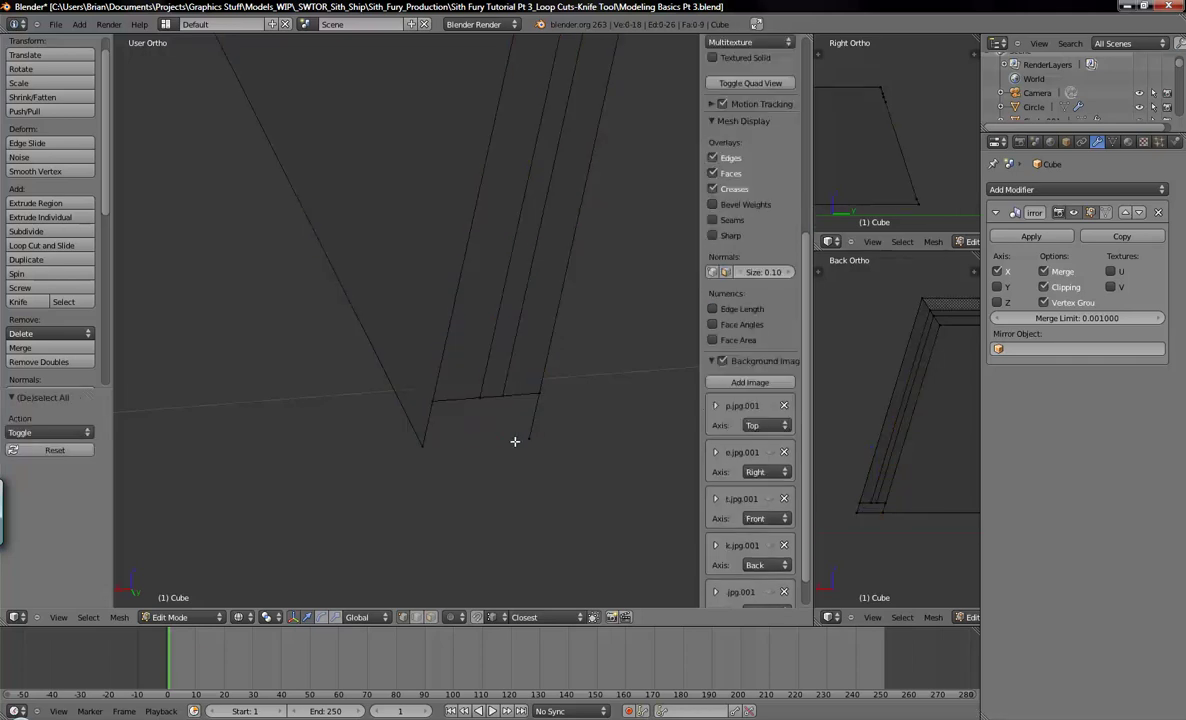
pyautogui.moveTo(475, 436); pyautogui.dragTo(454, 429, button='middle')
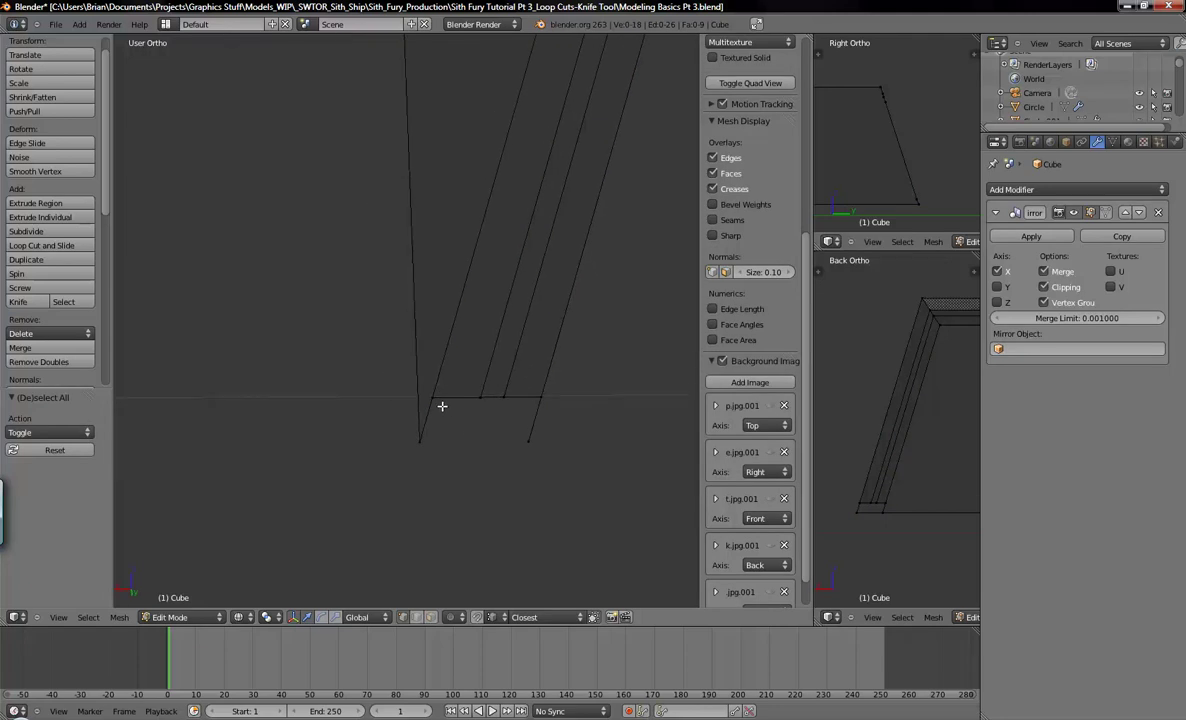
pyautogui.rightClick(434, 403)
pyautogui.press('g')
pyautogui.rightClick(423, 453)
pyautogui.press('g')
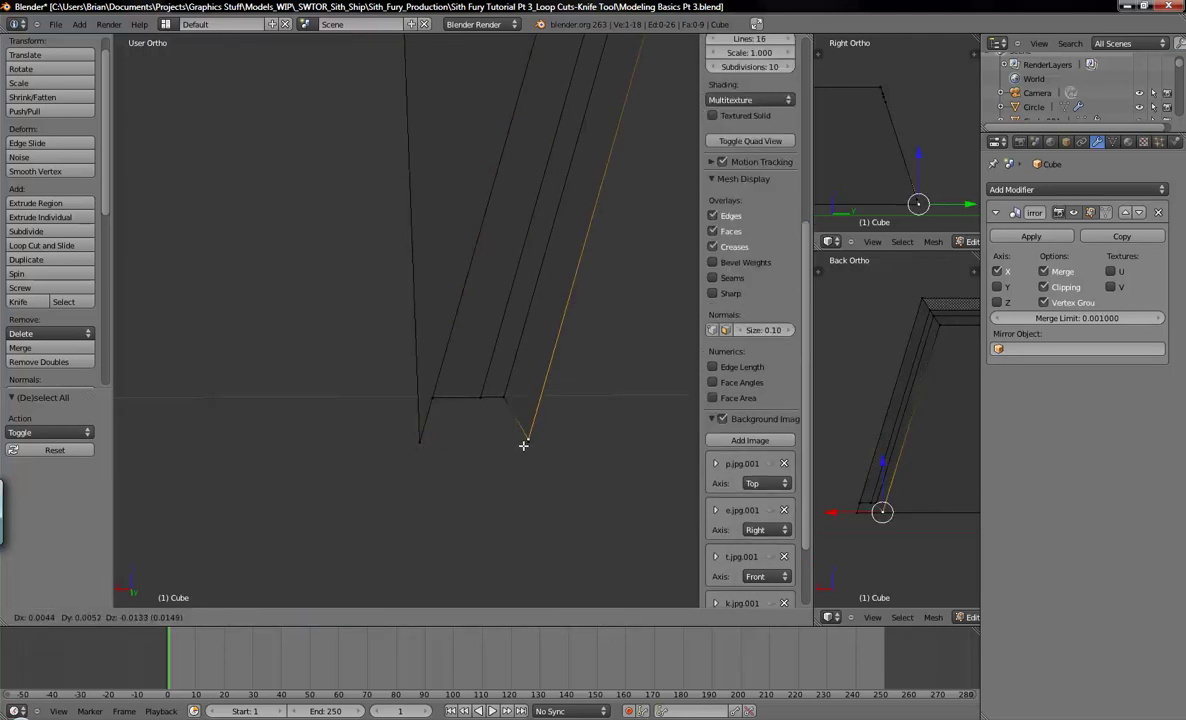
pyautogui.click(542, 435)
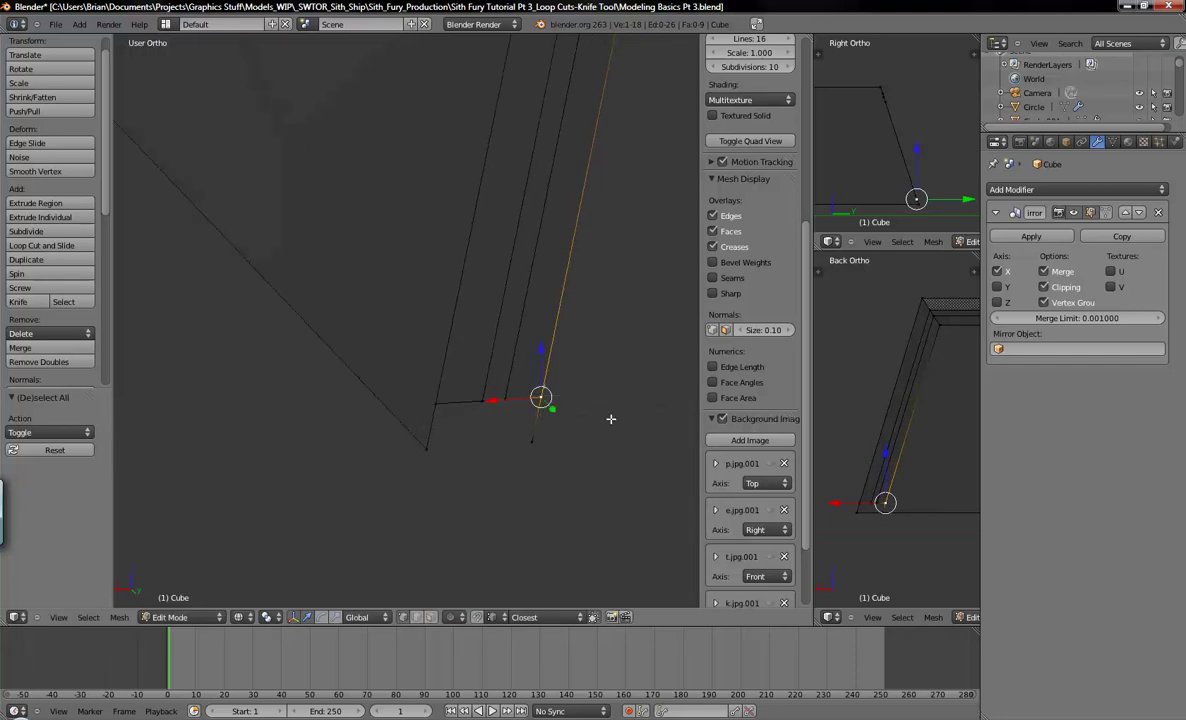
# Turn on snapping and move the cut's inner and outer end vertices onto the bottom corner vertices below them
pyautogui.click(490, 621)
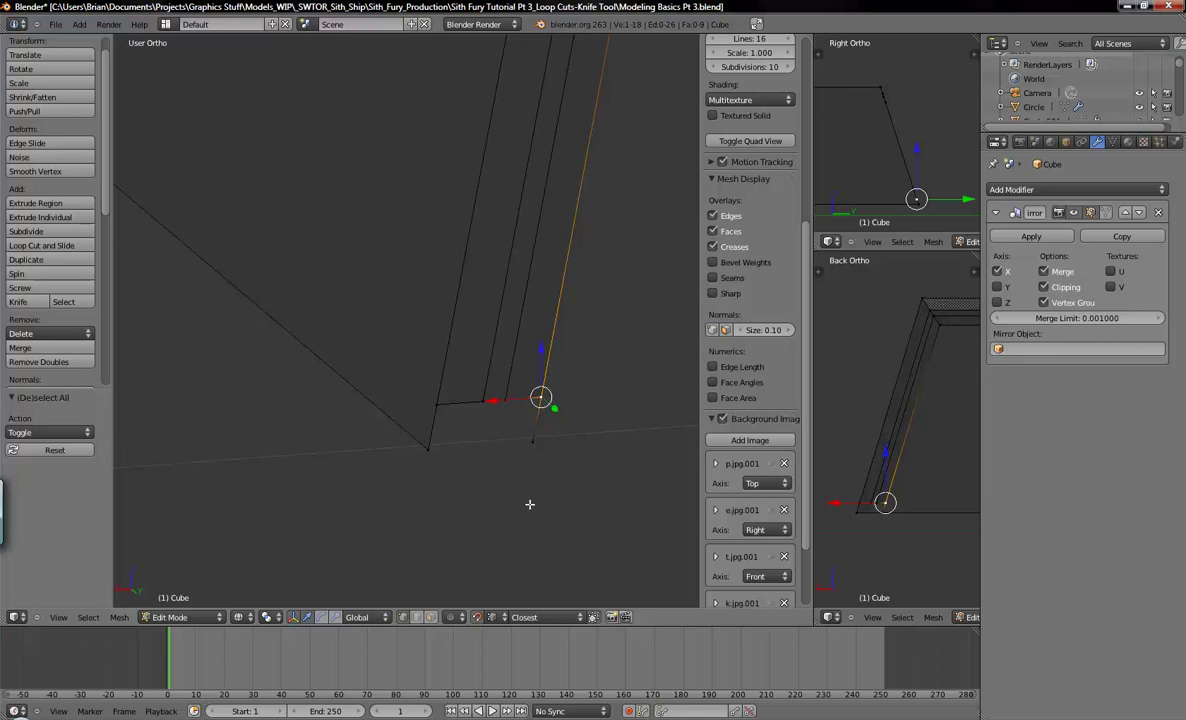
pyautogui.press('g')
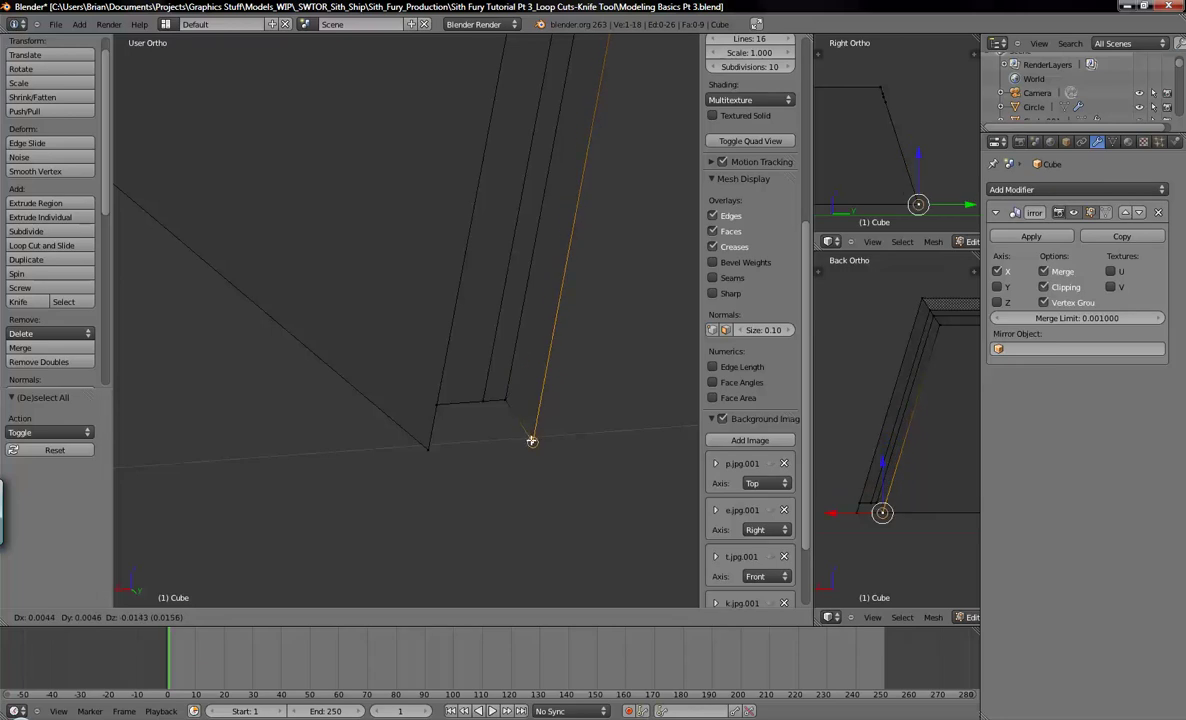
pyautogui.click(531, 440)
pyautogui.rightClick(434, 406)
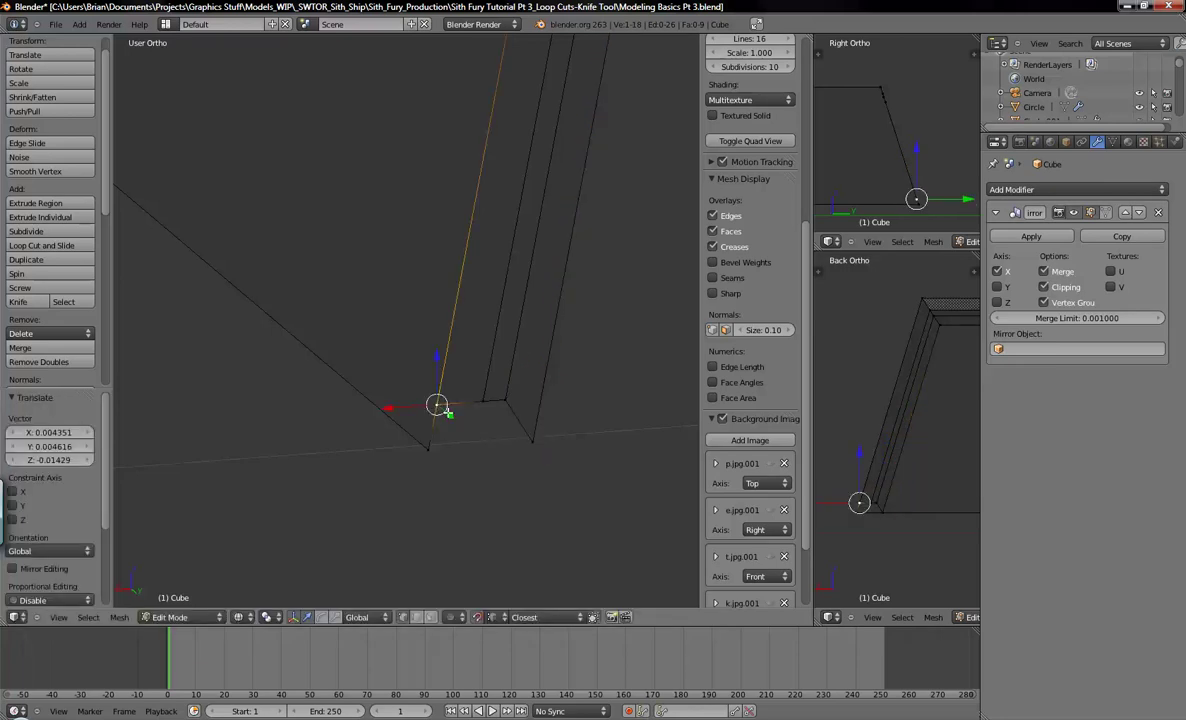
pyautogui.press('g')
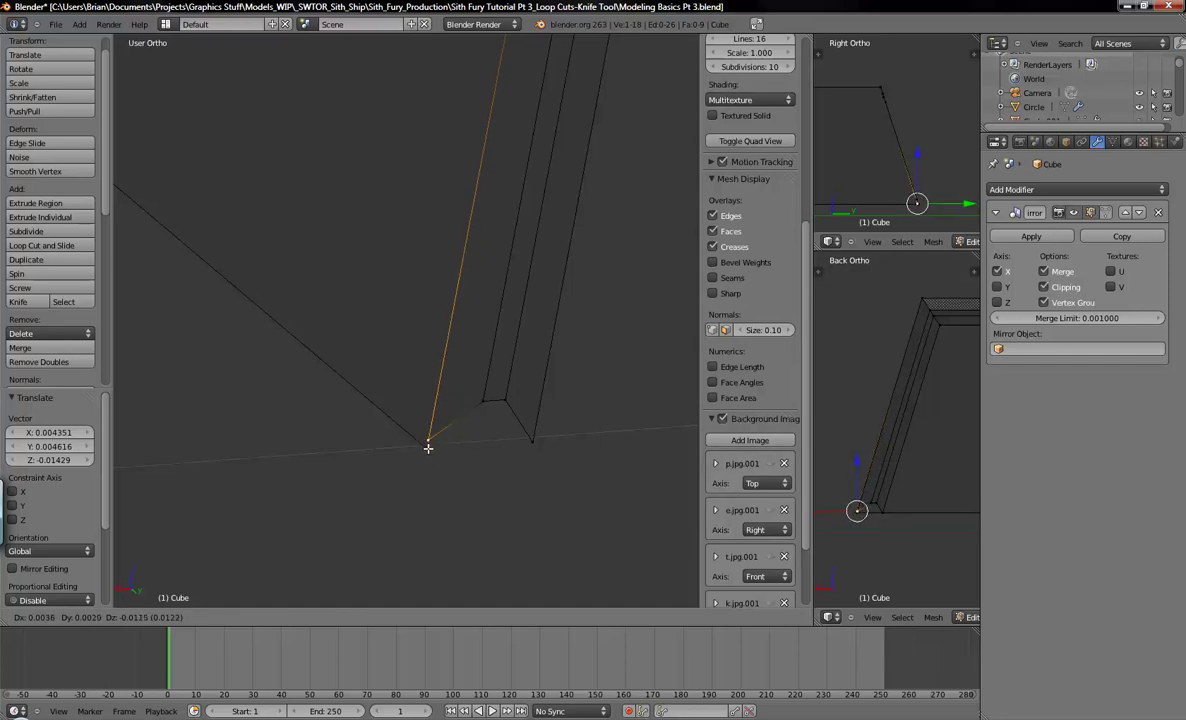
pyautogui.click(428, 447)
pyautogui.keyDown('shift'); pyautogui.moveTo(503, 450); pyautogui.dragTo(503, 436, button='middle'); pyautogui.keyUp('shift')
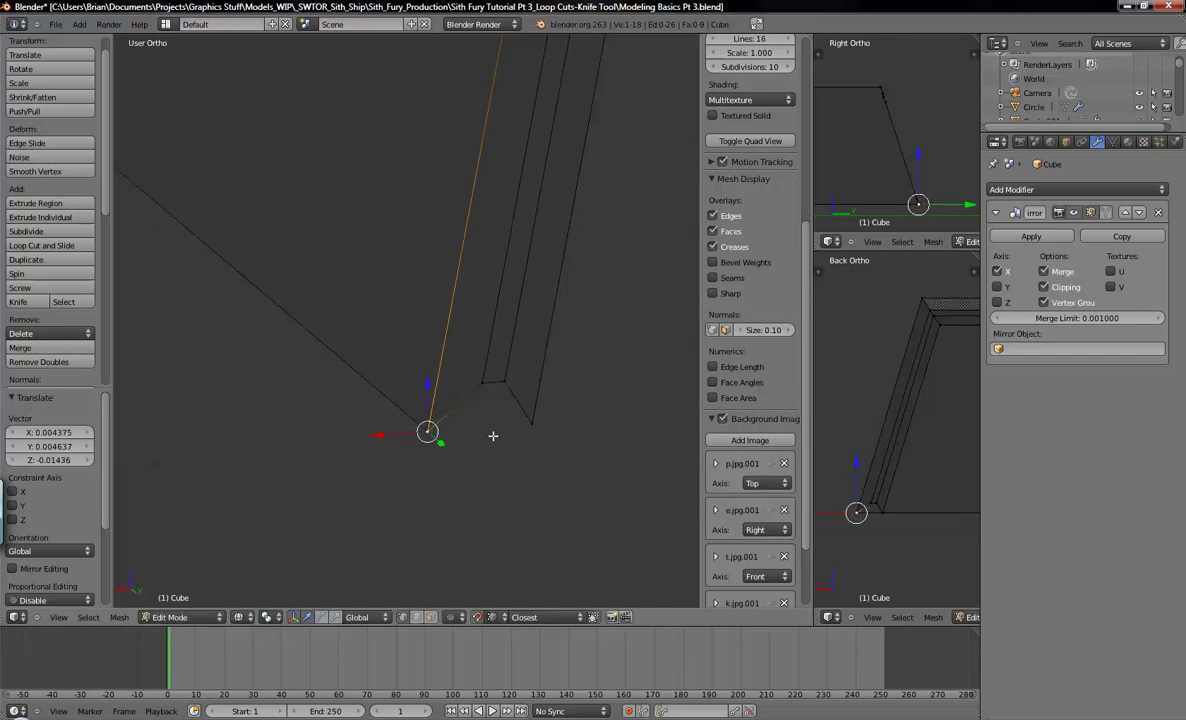
# Test-move the vertices at the rim's outer and inner bottom corners to check for overlapping duplicates, cancelling each move
pyautogui.rightClick(432, 432)
pyautogui.rightClick(428, 431)
pyautogui.press('a')
pyautogui.rightClick(432, 430)
pyautogui.press('g')
pyautogui.rightClick(474, 474)
pyautogui.rightClick(422, 431)
pyautogui.press('g')
pyautogui.rightClick(474, 440)
pyautogui.rightClick(530, 423)
pyautogui.press('g')
pyautogui.rightClick(571, 425)
pyautogui.rightClick(542, 439)
pyautogui.press('g')
pyautogui.rightClick(539, 445)
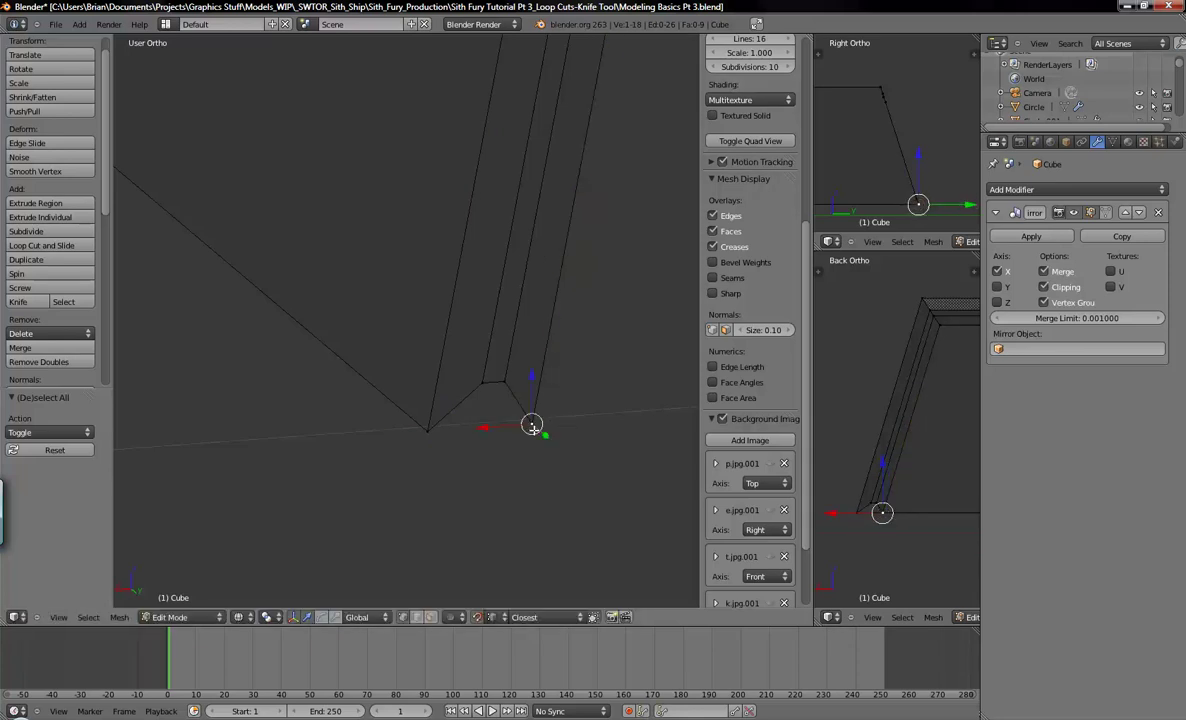
pyautogui.press('b')
pyautogui.moveTo(511, 405); pyautogui.dragTo(636, 524)
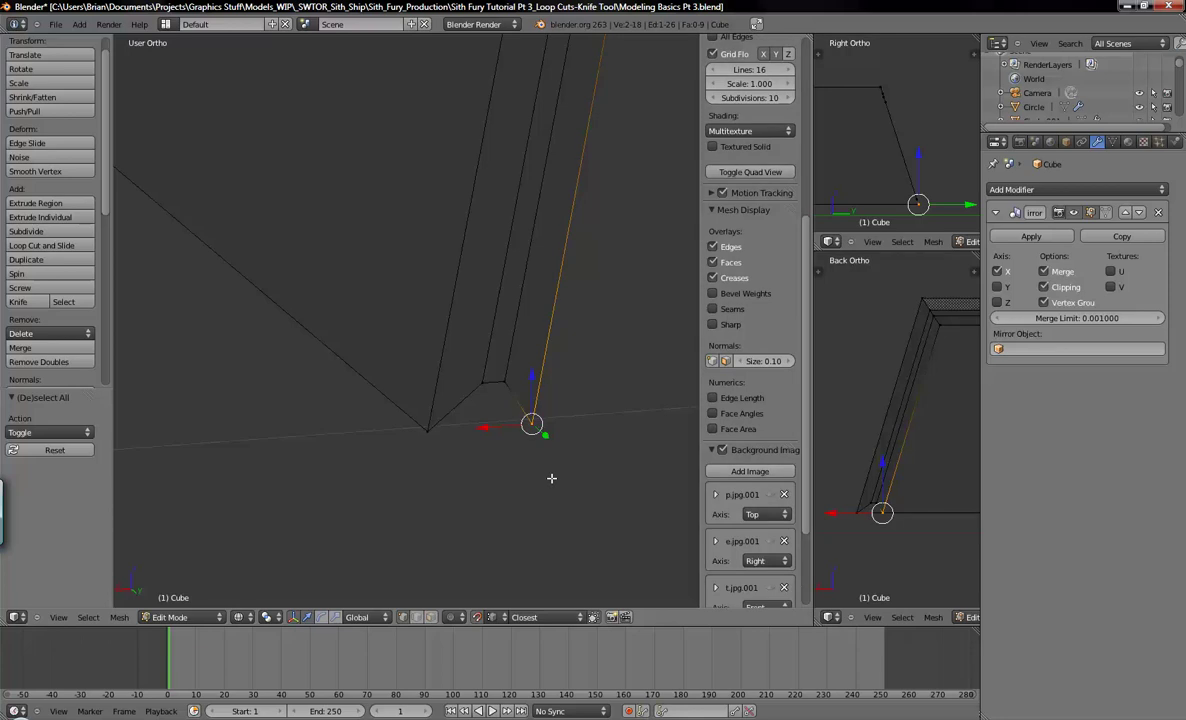
pyautogui.hotkey('alt', 'm')
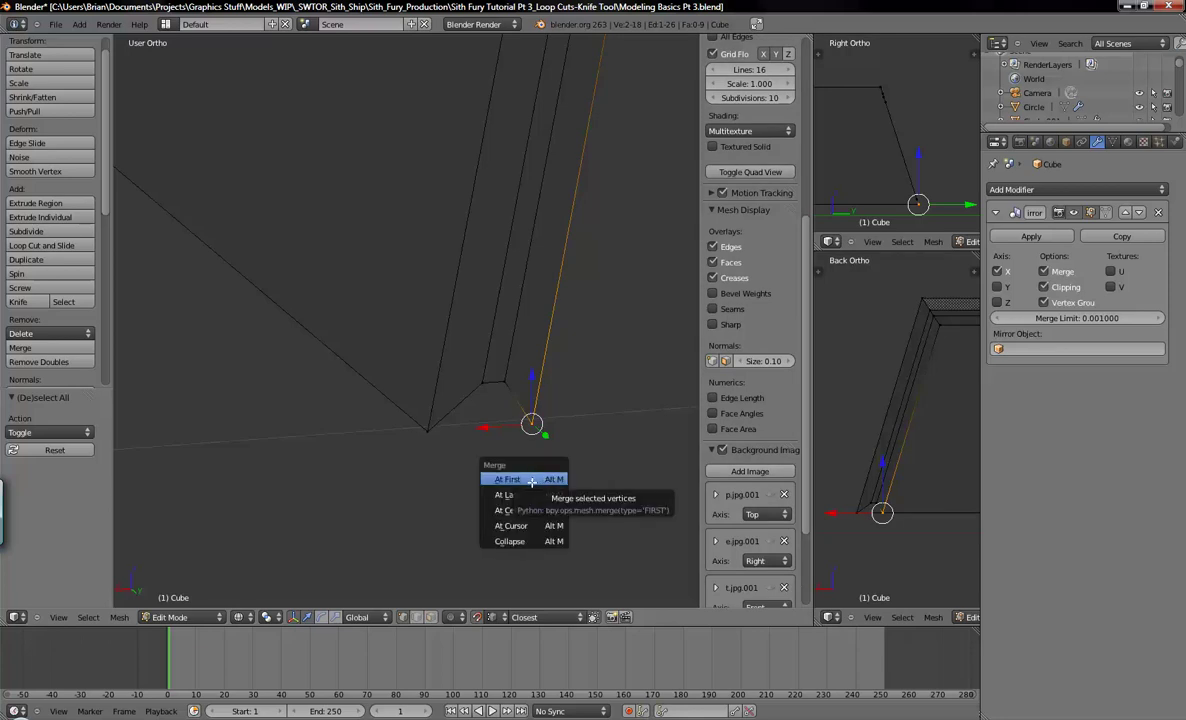
pyautogui.click(38, 348)
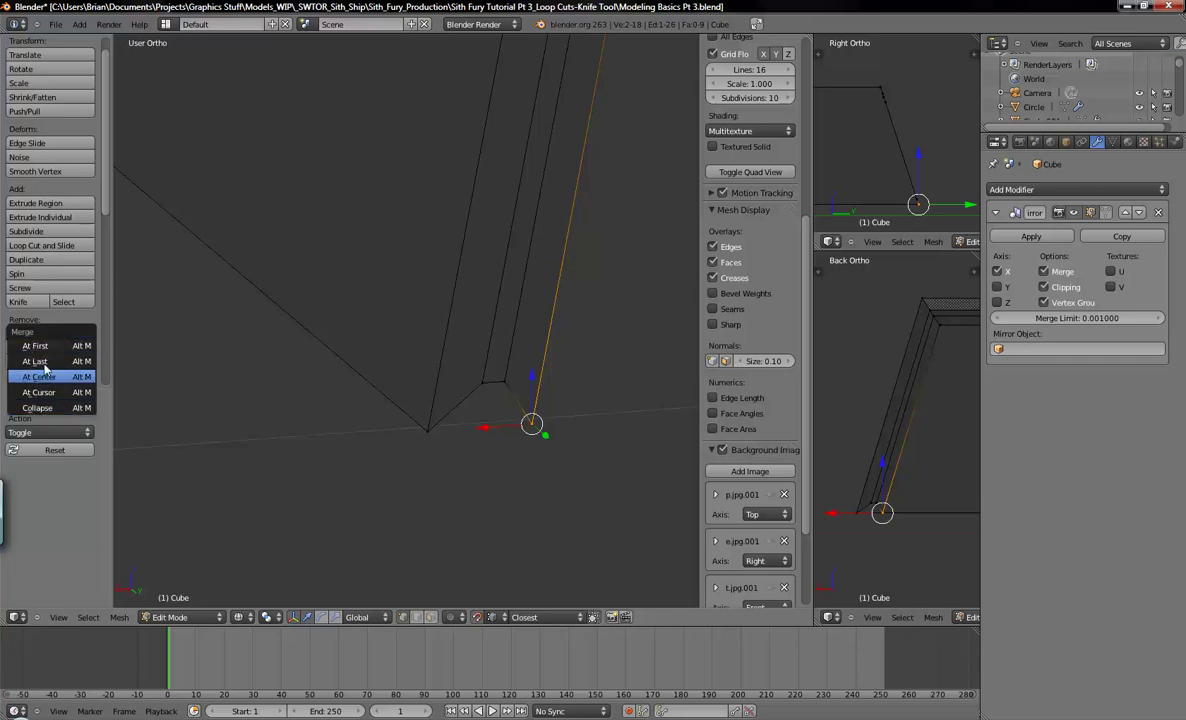
pyautogui.click(40, 346)
pyautogui.moveTo(549, 428); pyautogui.dragTo(513, 511, button='right')
pyautogui.rightClick(548, 462)
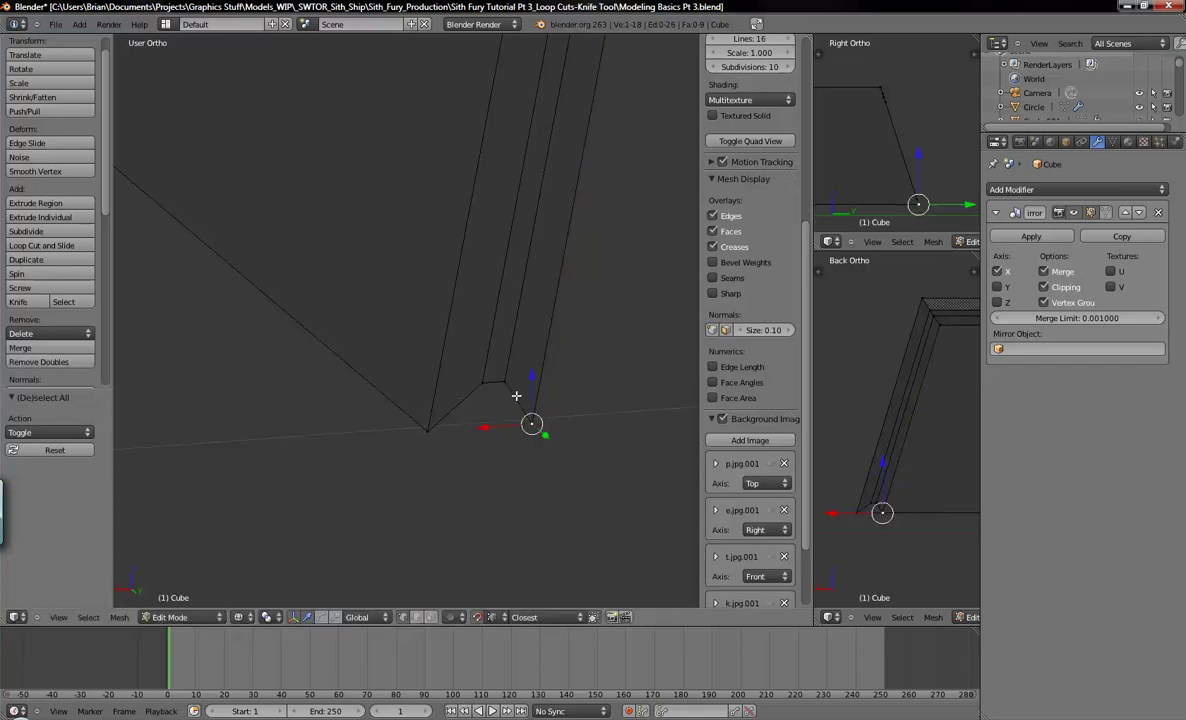
# Try merging the two middle cut vertices above the rim's bottom corners, first At First and again At Last, undoing each merge
pyautogui.rightClick(504, 384)
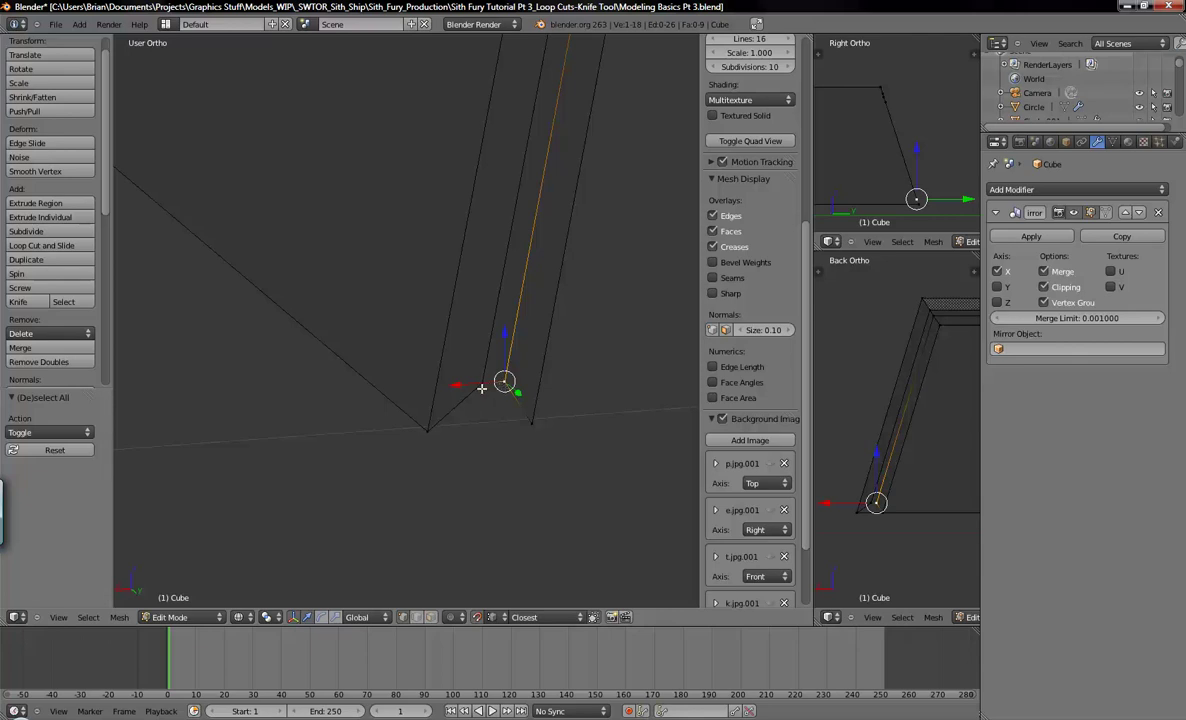
pyautogui.keyDown('shift'); pyautogui.rightClick(481, 388); pyautogui.keyUp('shift')
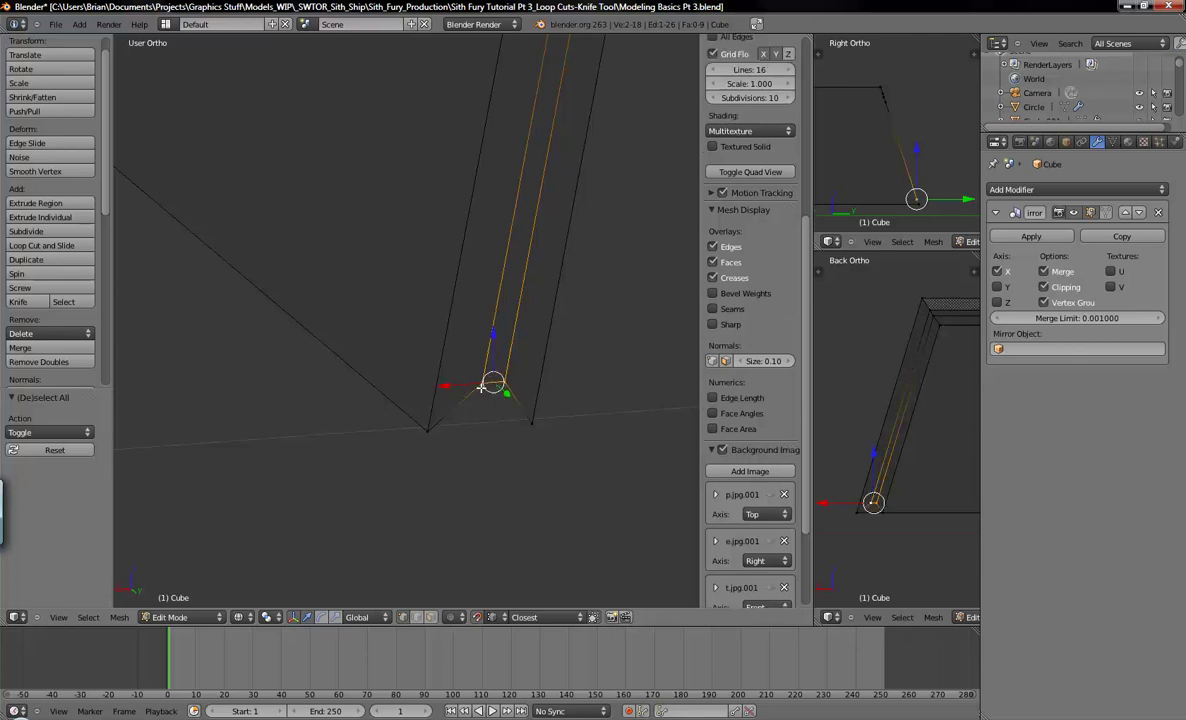
pyautogui.click(35, 347)
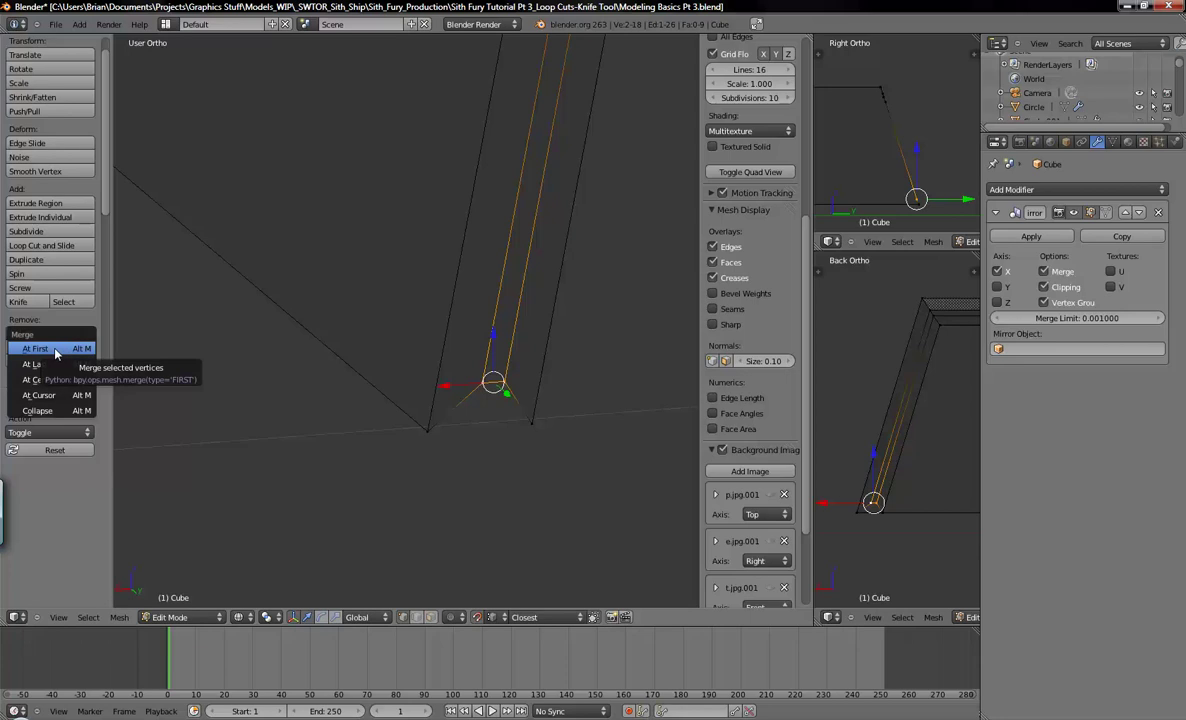
pyautogui.click(55, 350)
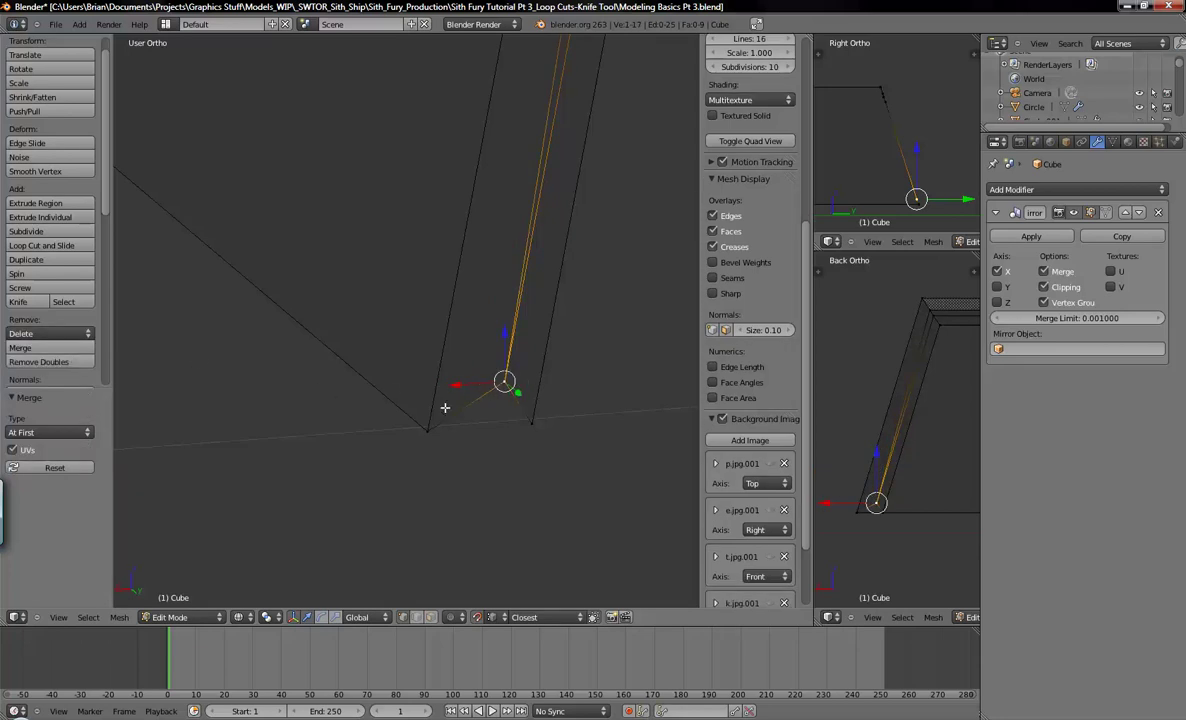
pyautogui.hotkey('ctrl', 'z')
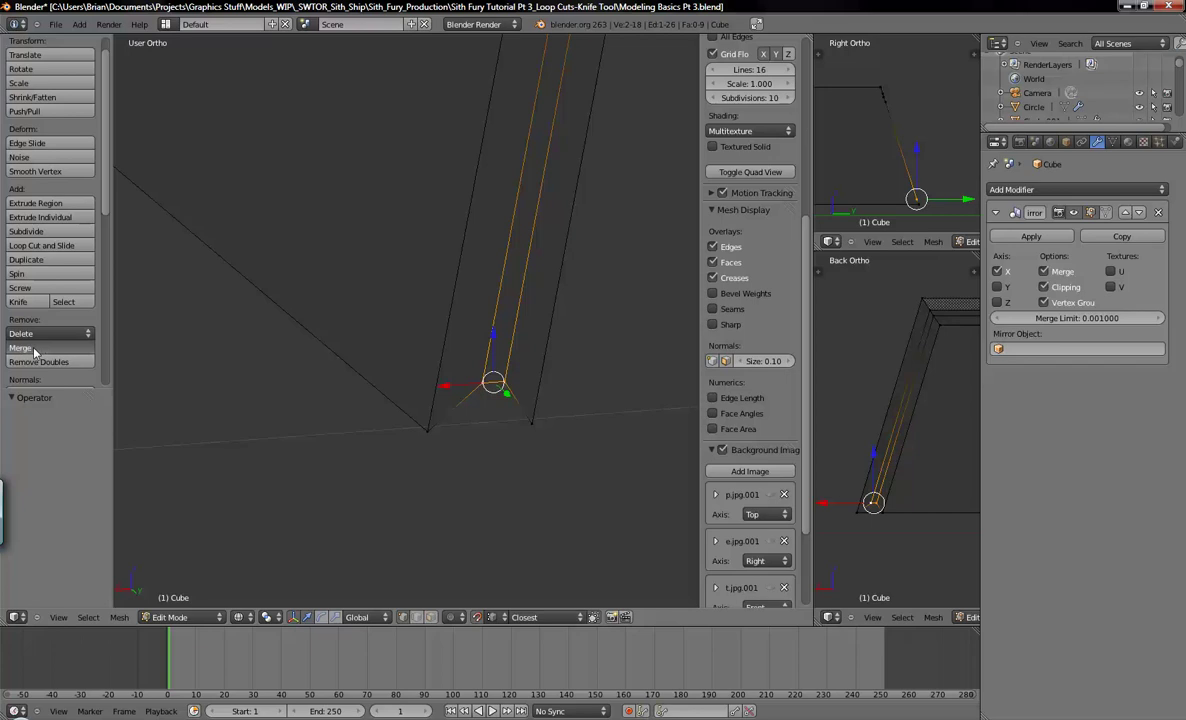
pyautogui.click(34, 349)
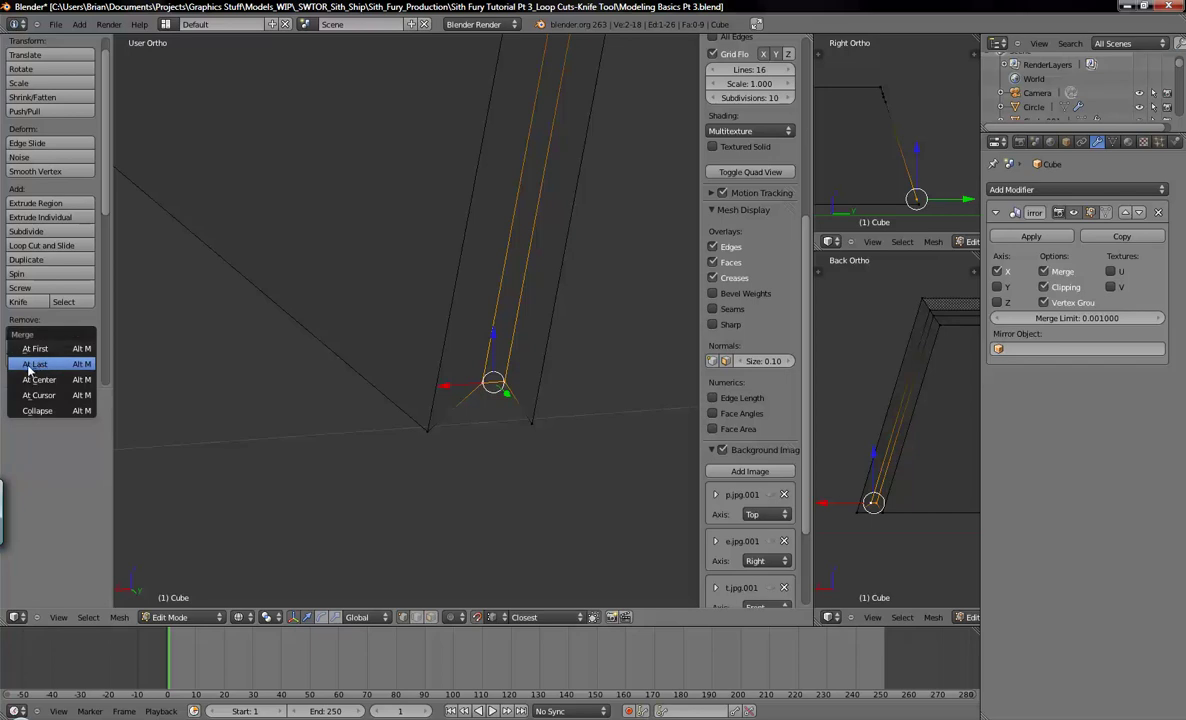
pyautogui.click(30, 366)
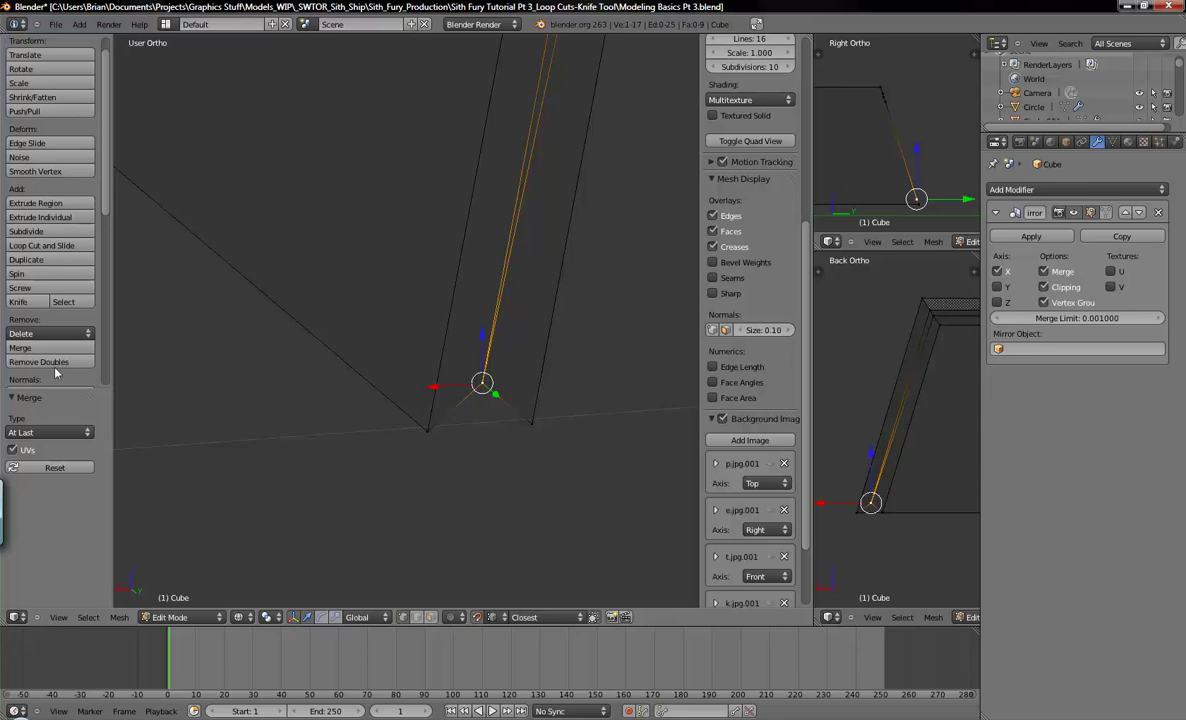
pyautogui.hotkey('ctrl', 'z')
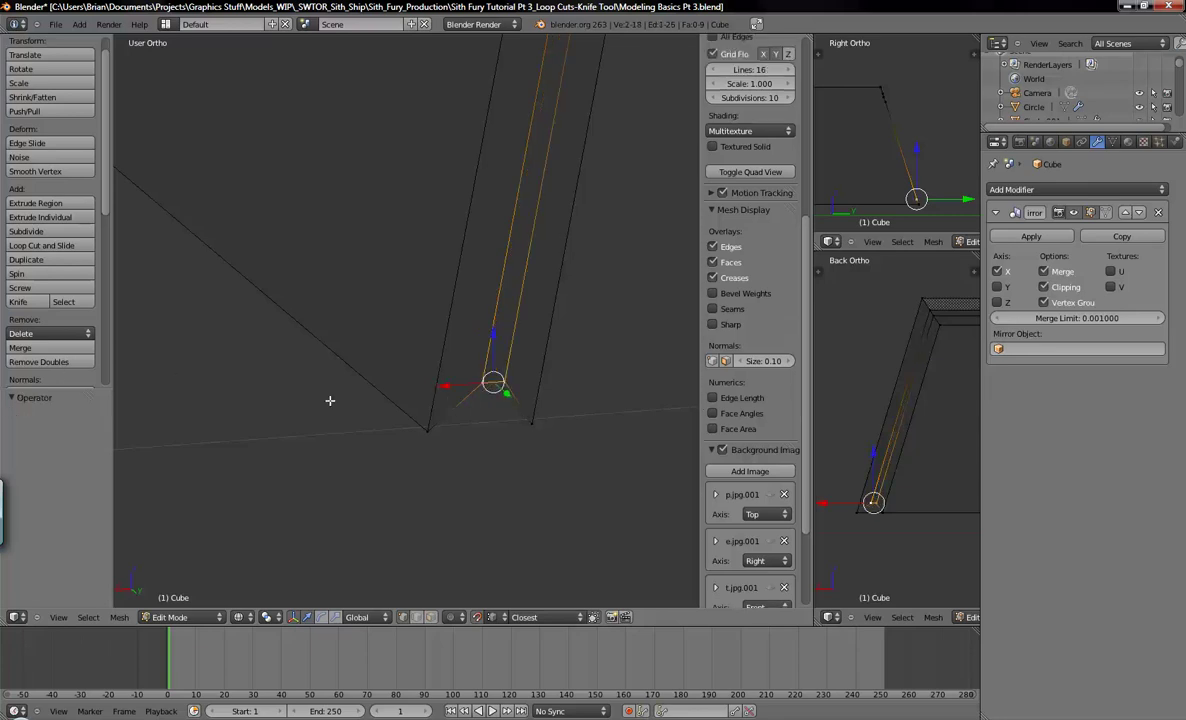
# Box-select the overlapping vertices at the rim's inner bottom corner and merge them At Center
pyautogui.press('a')
pyautogui.rightClick(531, 424)
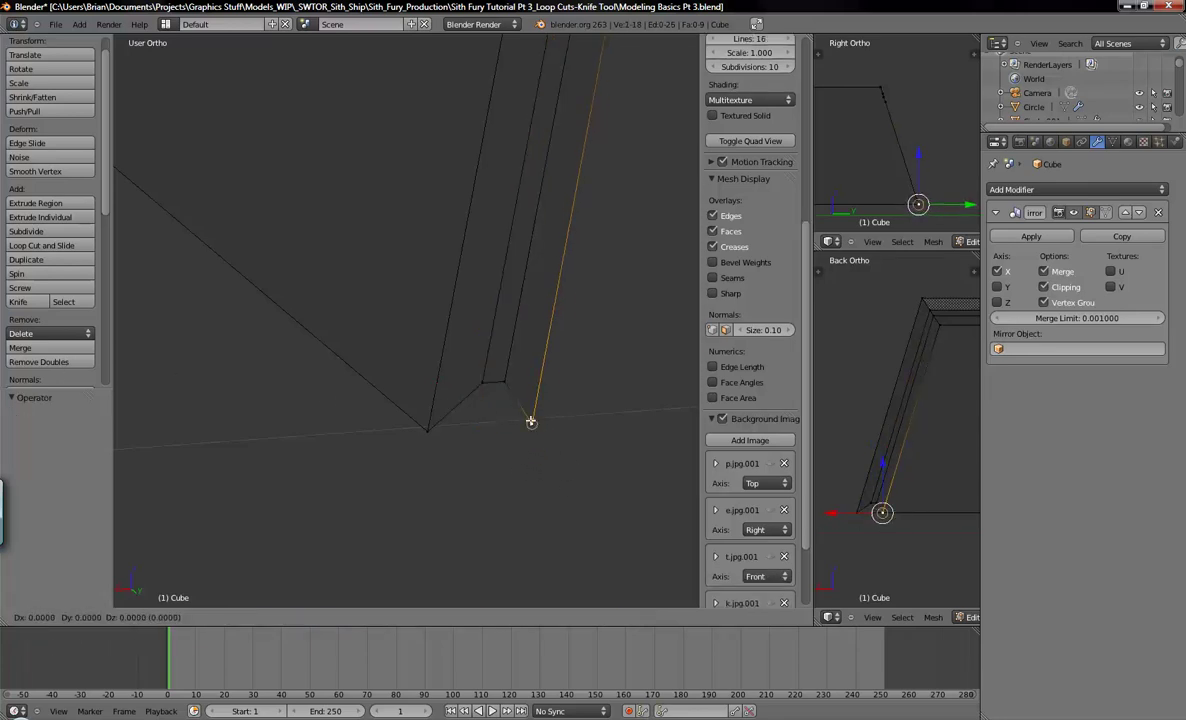
pyautogui.press('a')
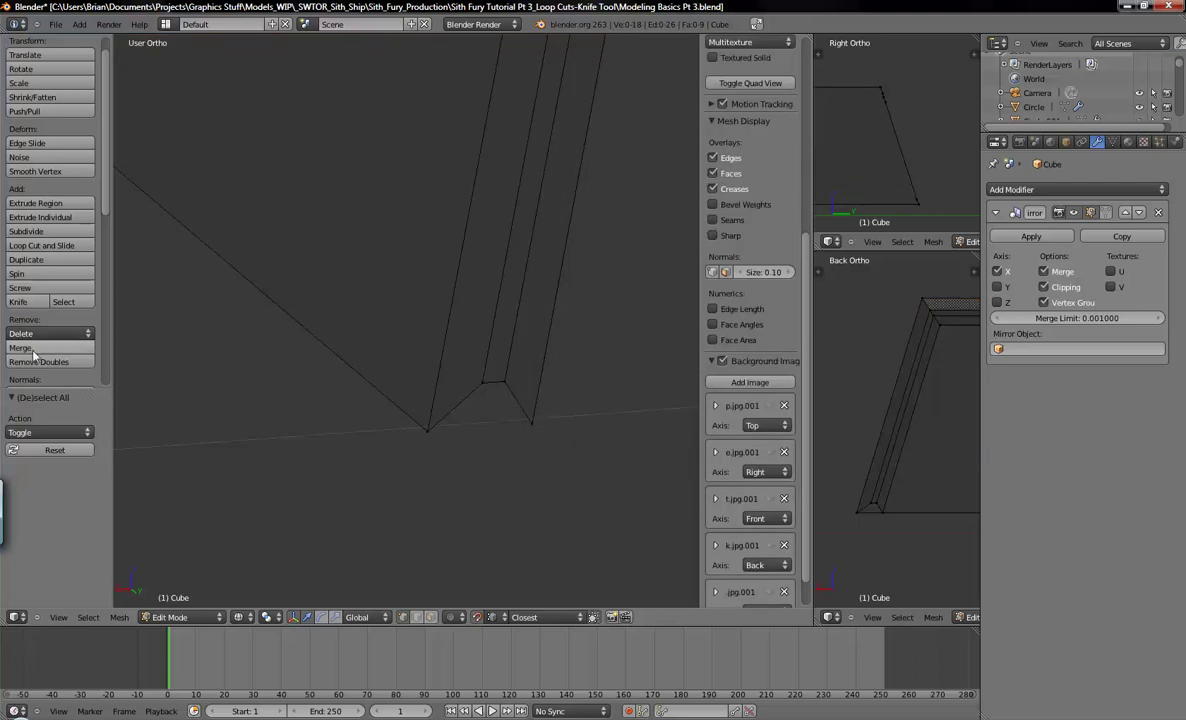
pyautogui.press('b')
pyautogui.moveTo(519, 410); pyautogui.dragTo(611, 504)
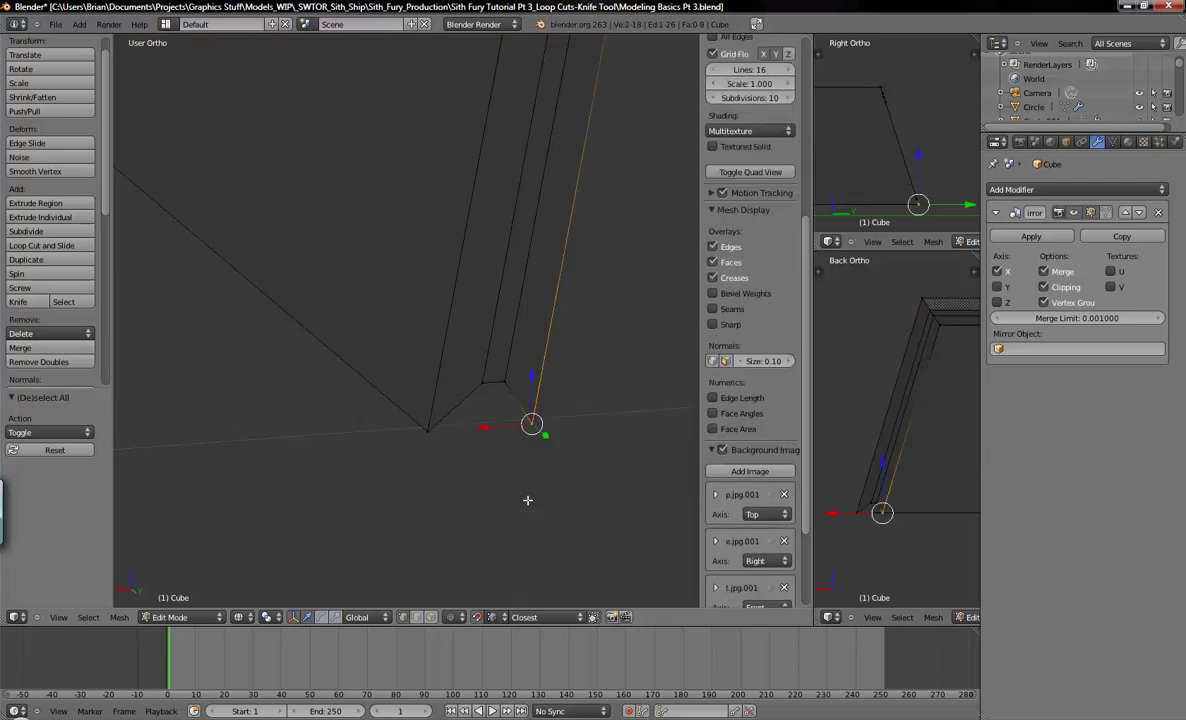
pyautogui.click(46, 348)
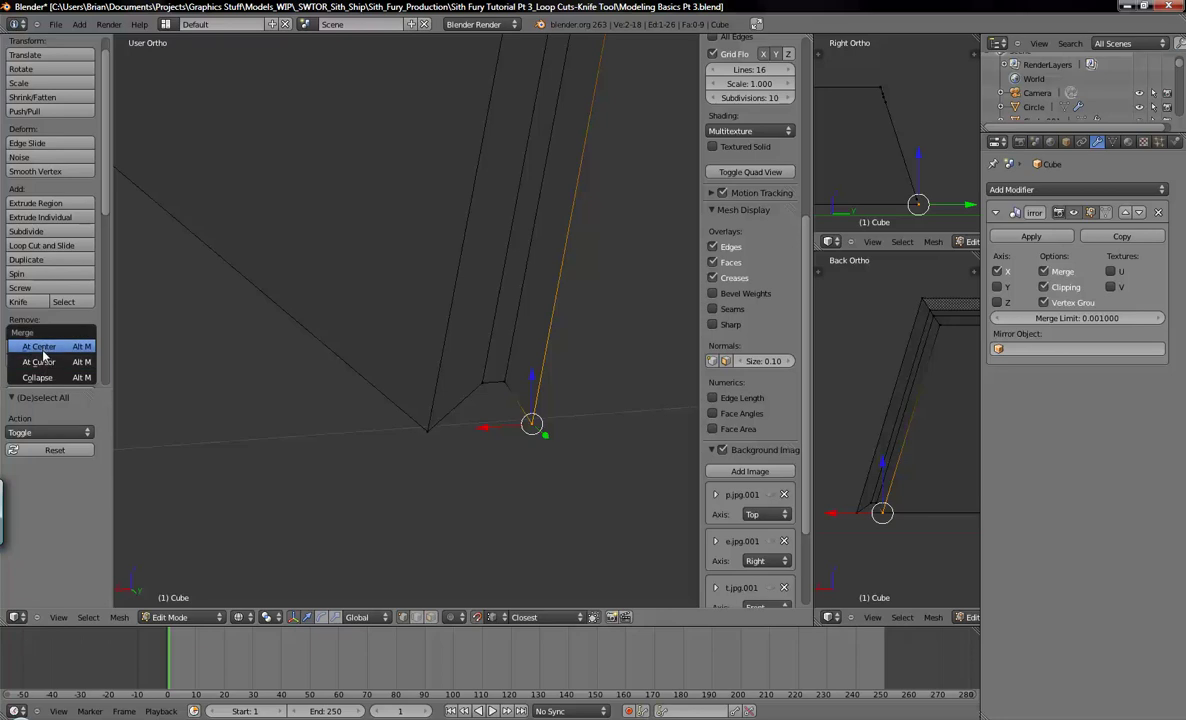
pyautogui.click(44, 347)
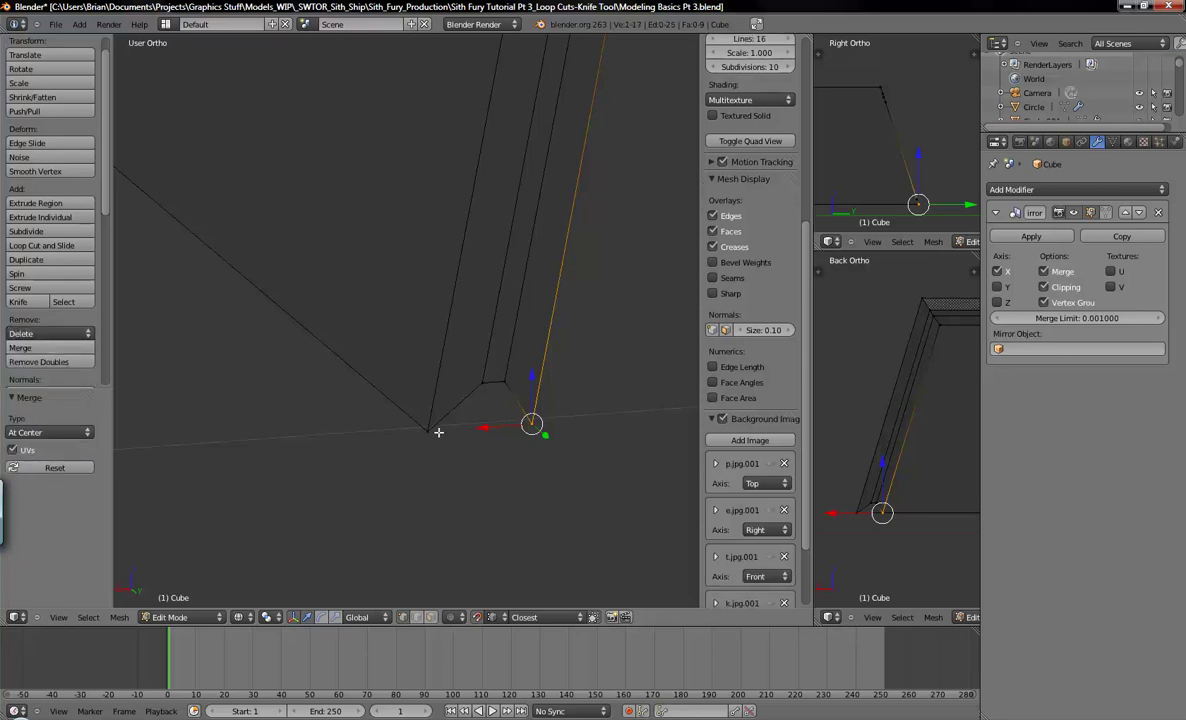
# Box-select the overlapping vertices at the rim's outer bottom corner and merge them At Center
pyautogui.press('a')
pyautogui.press('b')
pyautogui.moveTo(376, 395); pyautogui.dragTo(442, 498)
pyautogui.click(62, 347)
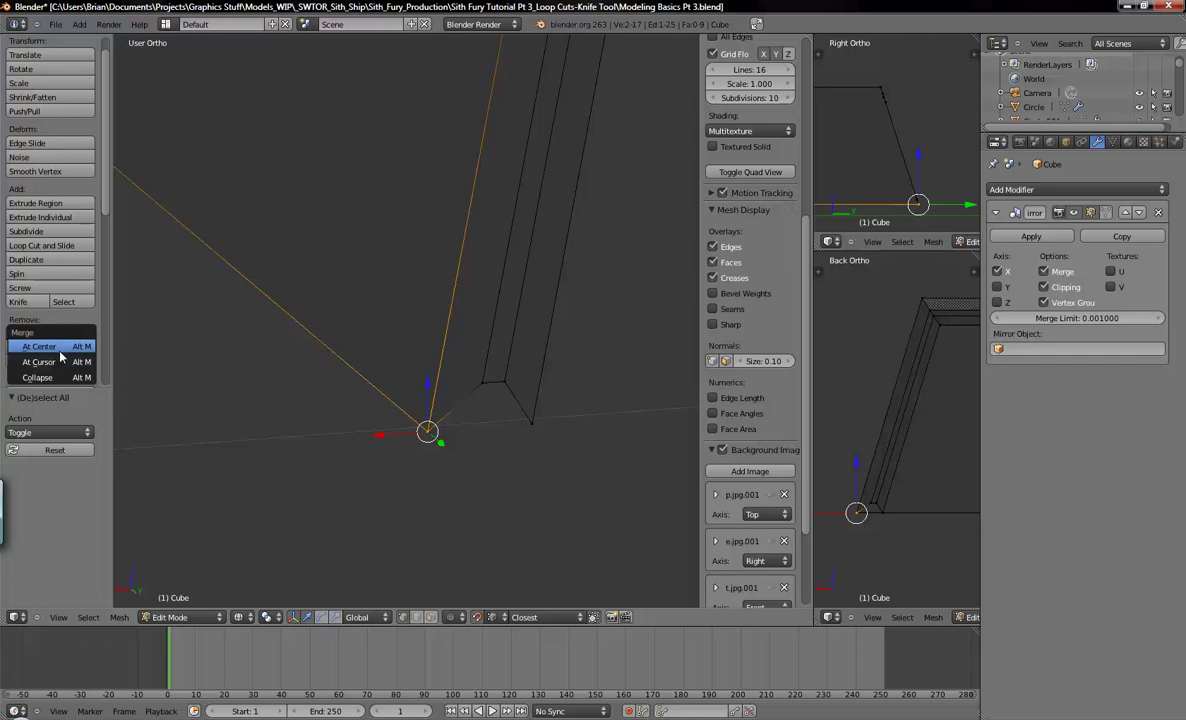
pyautogui.click(58, 340)
# Test-move both merged corner vertices and the inner cut vertex to check the merges, cancelling each move
pyautogui.press('g')
pyautogui.rightClick(418, 453)
pyautogui.rightClick(537, 424)
pyautogui.press('g')
pyautogui.rightClick(566, 442)
pyautogui.rightClick(501, 393)
pyautogui.press('g')
pyautogui.rightClick(483, 425)
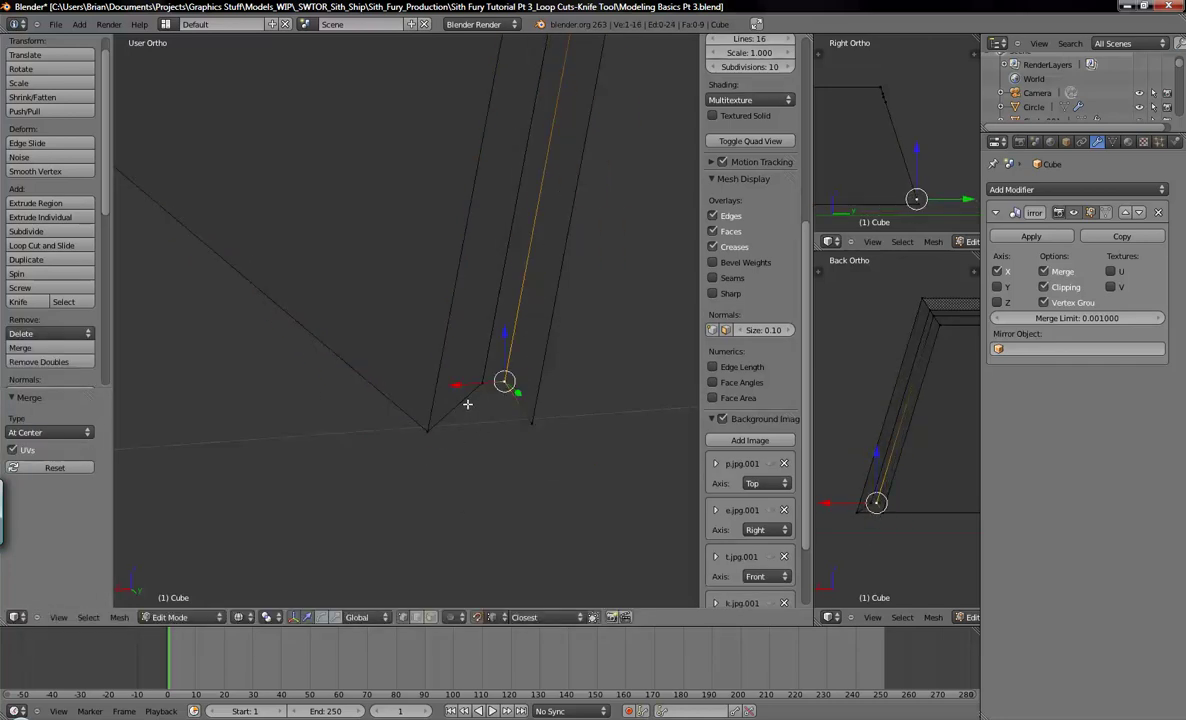
# Fill the gap at the rim's bottom with a four-sided face from the two corner and two middle vertices, and clear the selection
pyautogui.rightClick(429, 434)
pyautogui.keyDown('shift'); pyautogui.rightClick(489, 381); pyautogui.keyUp('shift')
pyautogui.keyDown('shift'); pyautogui.rightClick(519, 379); pyautogui.keyUp('shift')
pyautogui.keyDown('shift'); pyautogui.rightClick(545, 430); pyautogui.keyUp('shift')
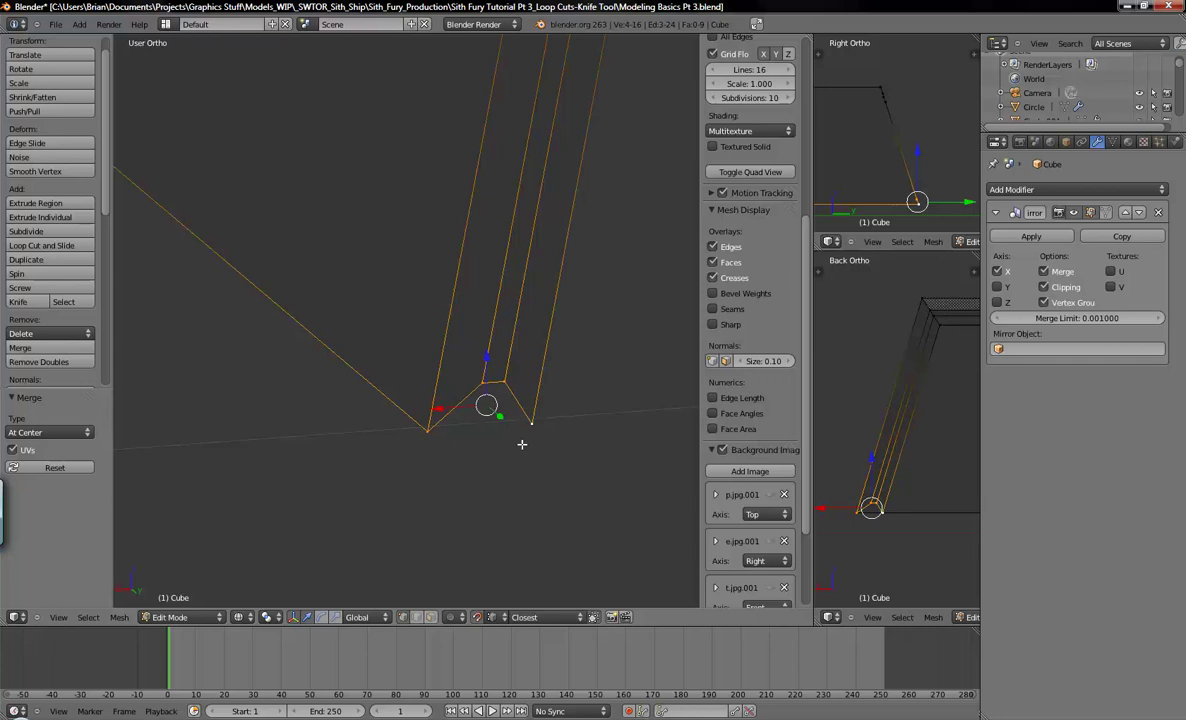
pyautogui.press('f')
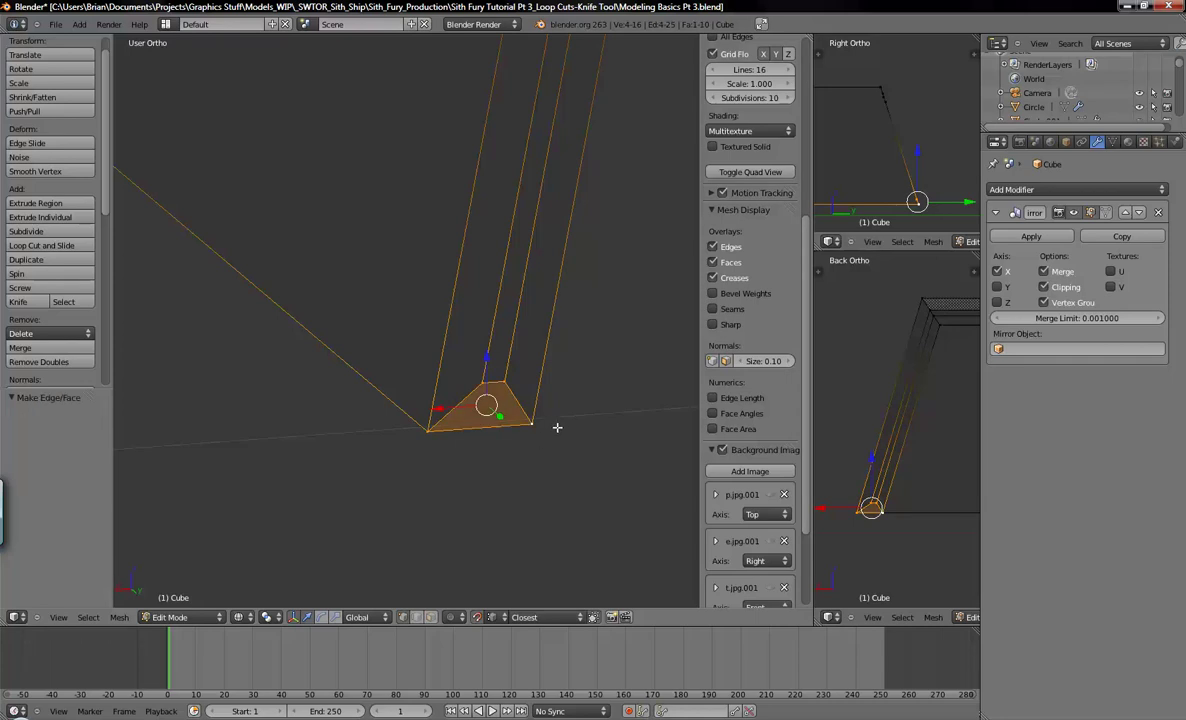
pyautogui.press('a')
pyautogui.scroll(-5, 497, 498)
pyautogui.scroll(2, 497, 498)
pyautogui.keyDown('shift'); pyautogui.moveTo(540, 393); pyautogui.dragTo(488, 344, button='middle'); pyautogui.keyUp('shift')
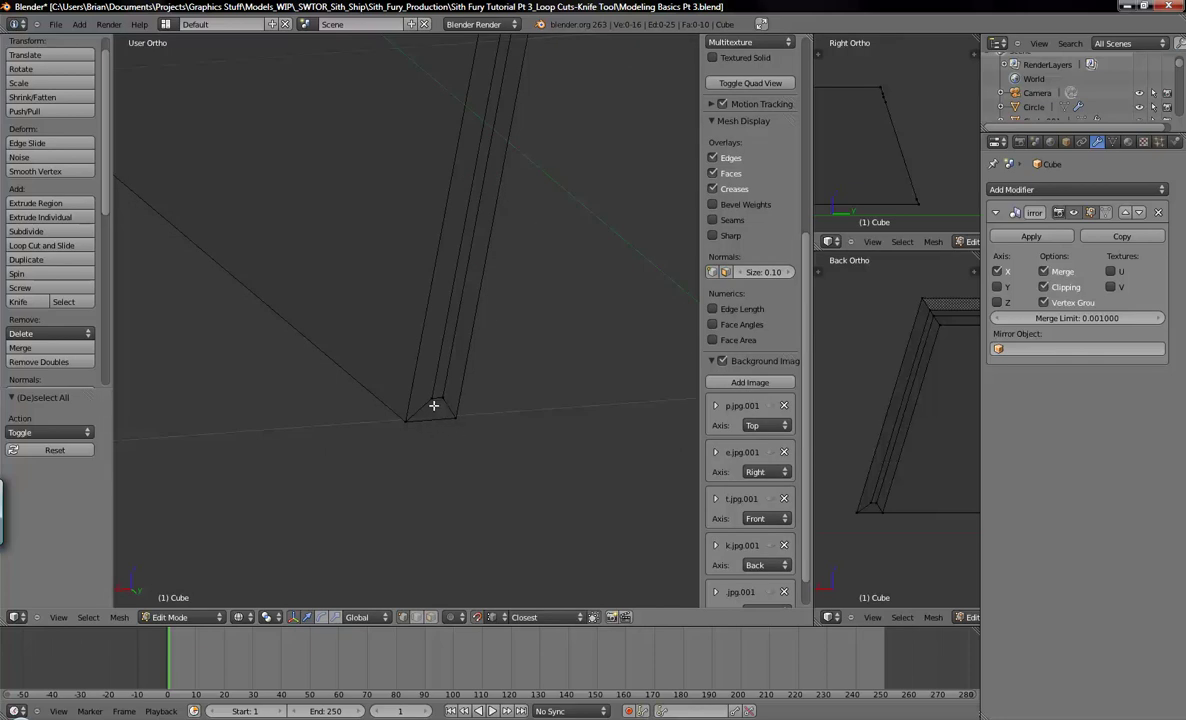
pyautogui.moveTo(397, 414); pyautogui.dragTo(475, 347, button='middle')
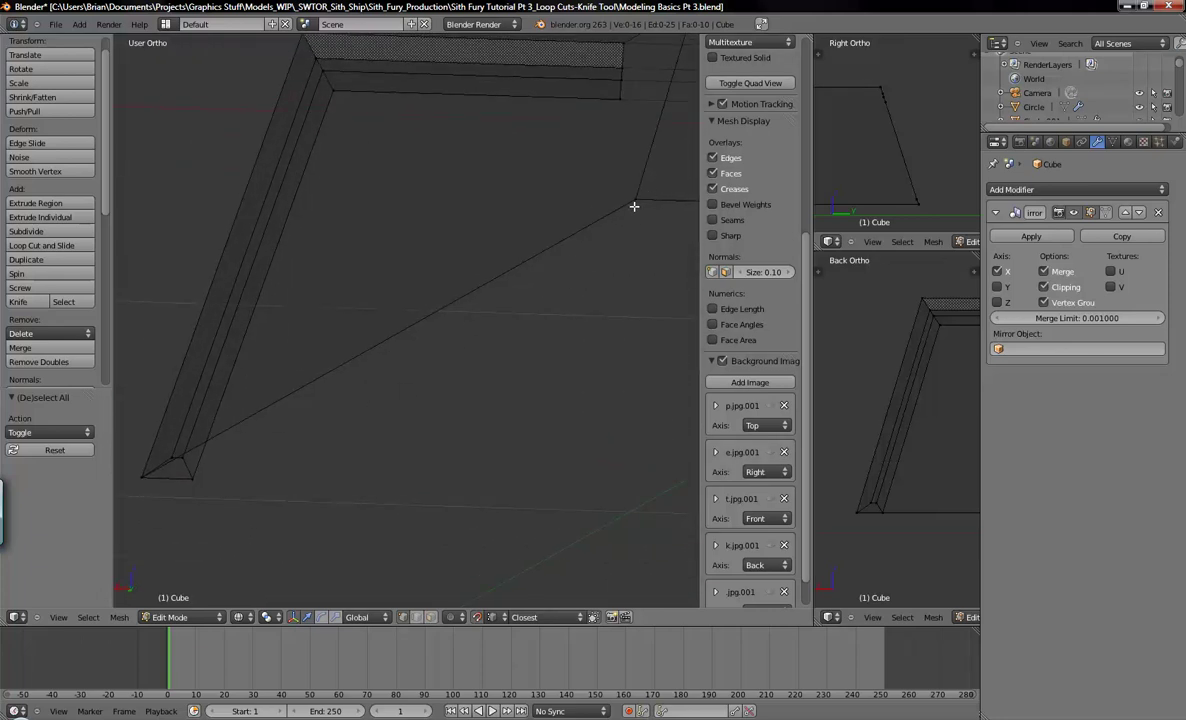
pyautogui.rightClick(189, 478)
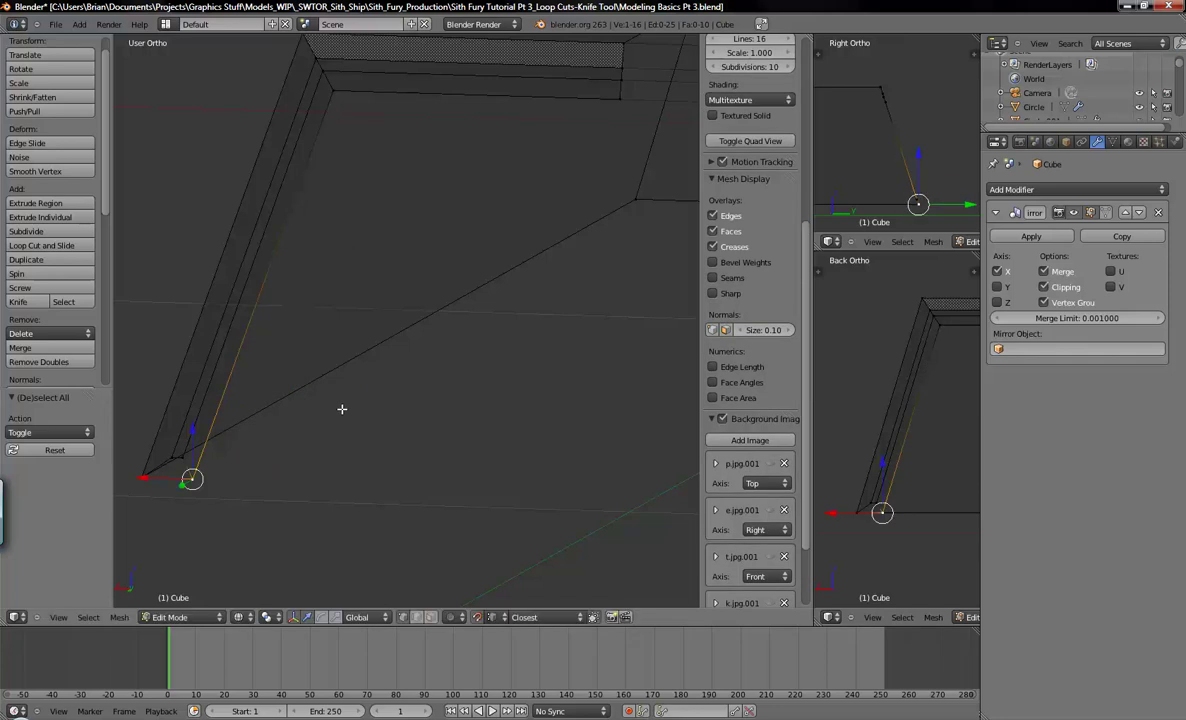
pyautogui.moveTo(550, 327); pyautogui.dragTo(611, 349, button='middle')
pyautogui.rightClick(623, 316)
pyautogui.scroll(-3, 622, 317)
pyautogui.moveTo(620, 320); pyautogui.dragTo(503, 373, button='middle')
pyautogui.press('x')
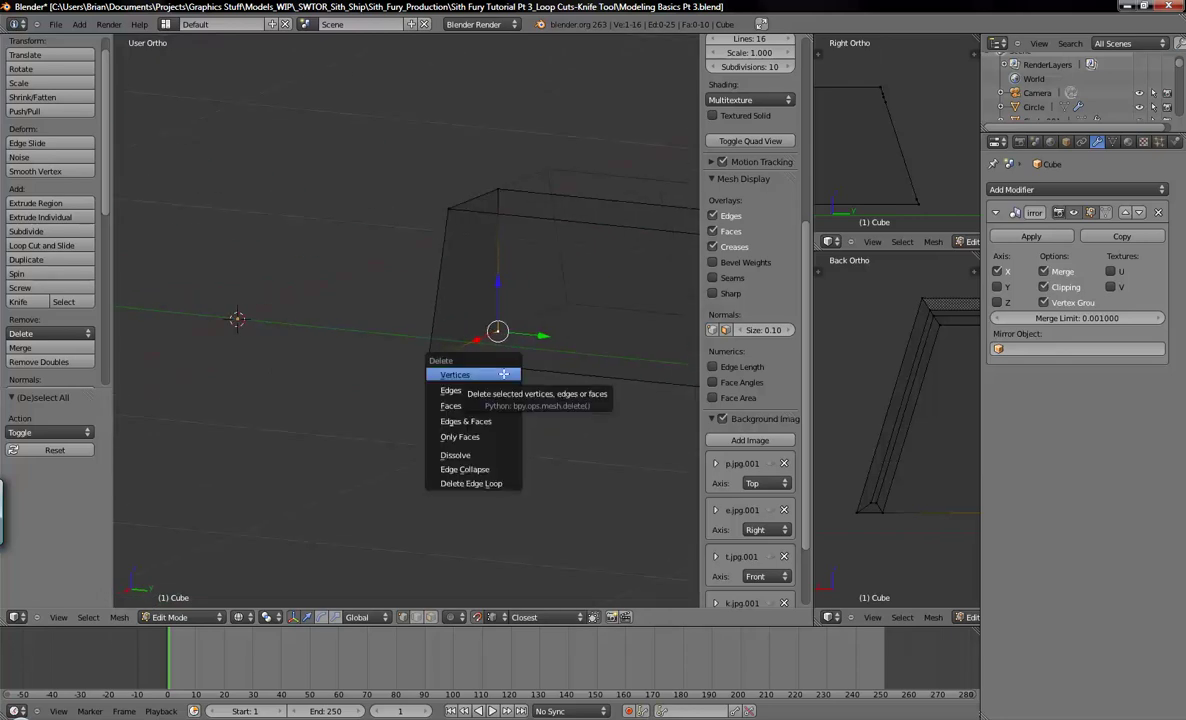
pyautogui.press('Escape')
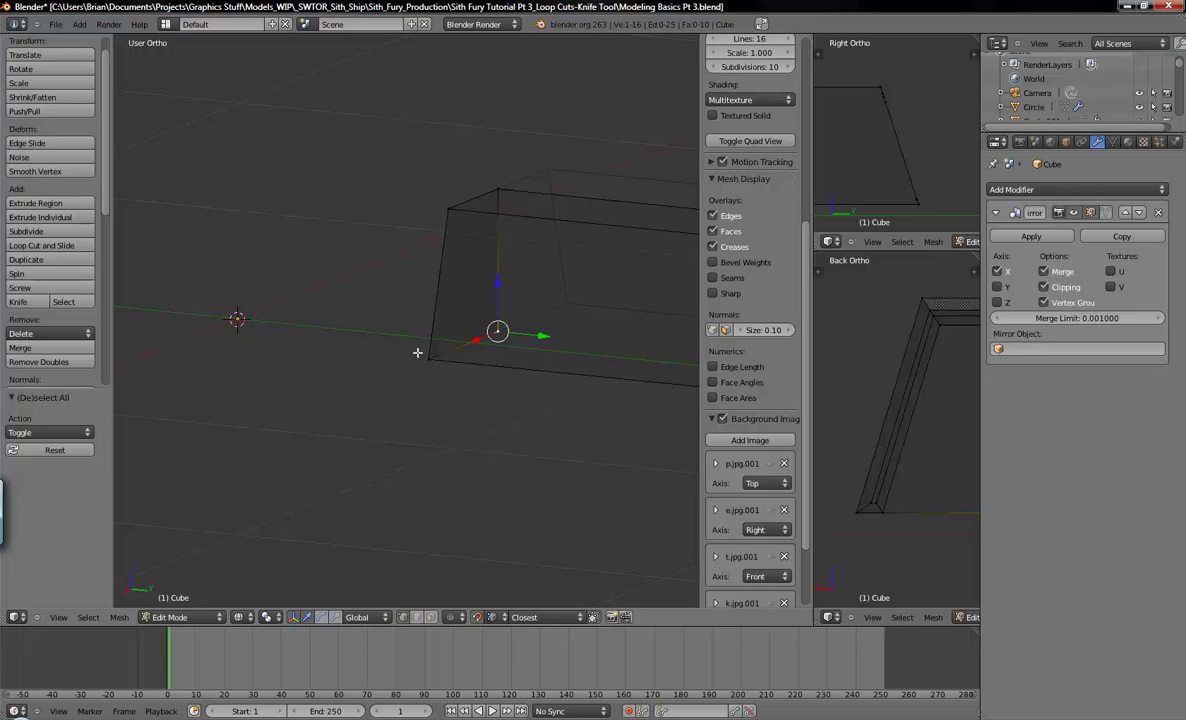
pyautogui.press('a')
# Set the snap element to Edge and extrude a new vertex from the rim's inner bottom corner
pyautogui.keyDown('shift'); pyautogui.moveTo(552, 396); pyautogui.dragTo(385, 339, button='middle'); pyautogui.keyUp('shift')
pyautogui.keyDown('shift'); pyautogui.moveTo(512, 416); pyautogui.dragTo(390, 450, button='middle'); pyautogui.keyUp('shift')
pyautogui.moveTo(548, 467); pyautogui.dragTo(577, 467, button='middle')
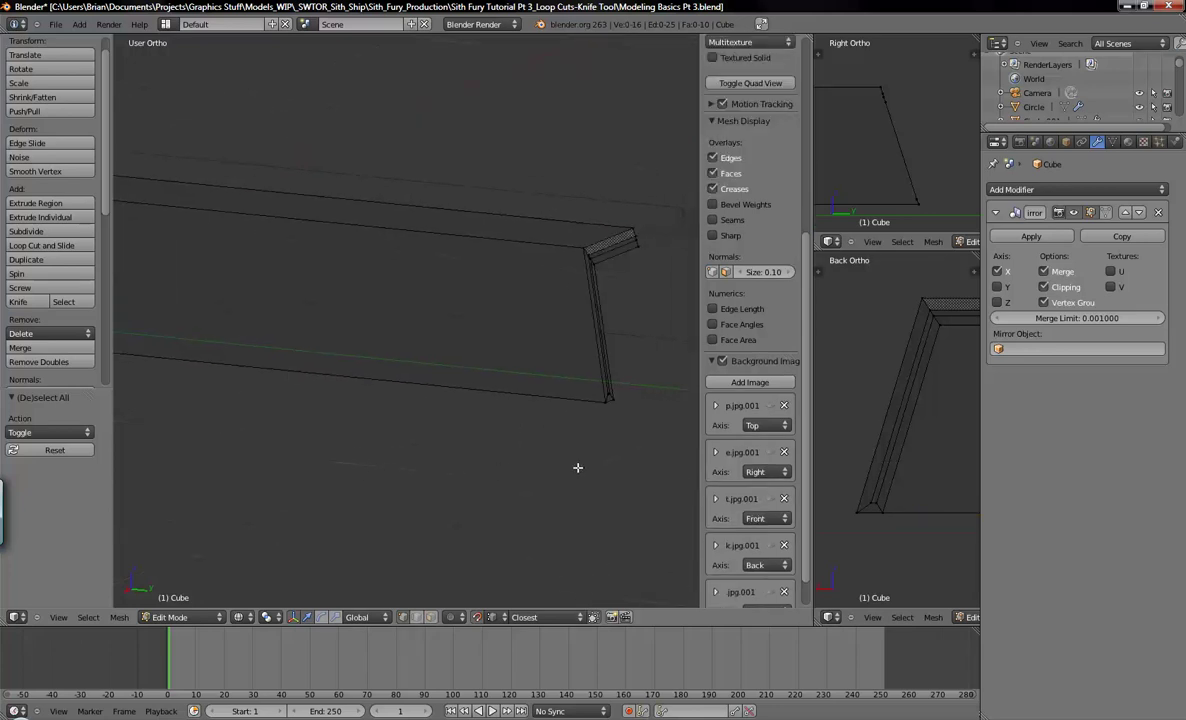
pyautogui.rightClick(625, 405)
pyautogui.moveTo(558, 480); pyautogui.dragTo(616, 436, button='middle')
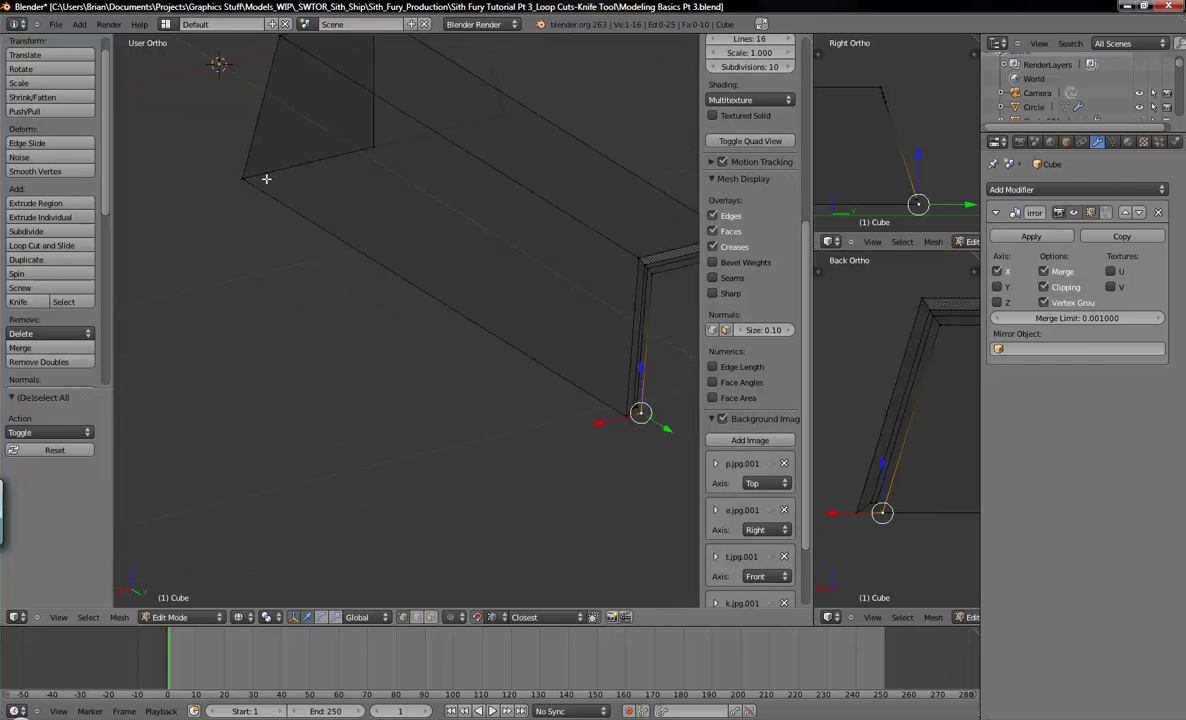
pyautogui.keyDown('shift'); pyautogui.moveTo(495, 413); pyautogui.dragTo(471, 455, button='middle'); pyautogui.keyUp('shift')
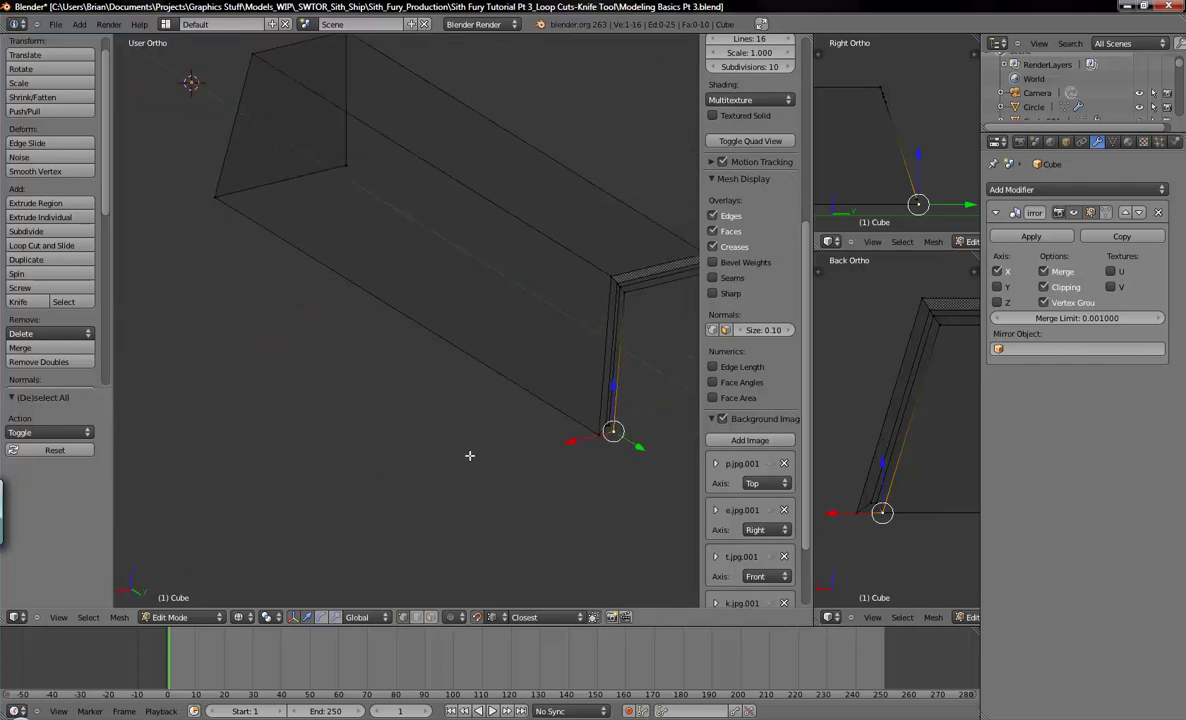
pyautogui.click(492, 619)
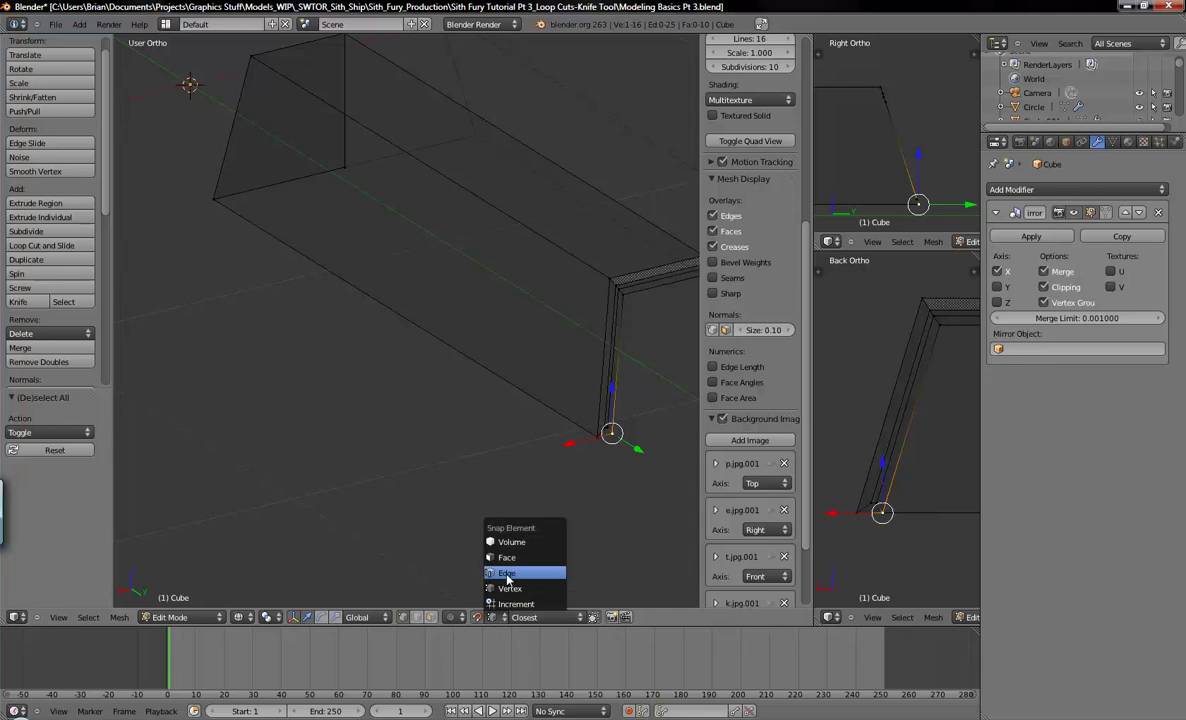
pyautogui.click(507, 575)
pyautogui.press('e')
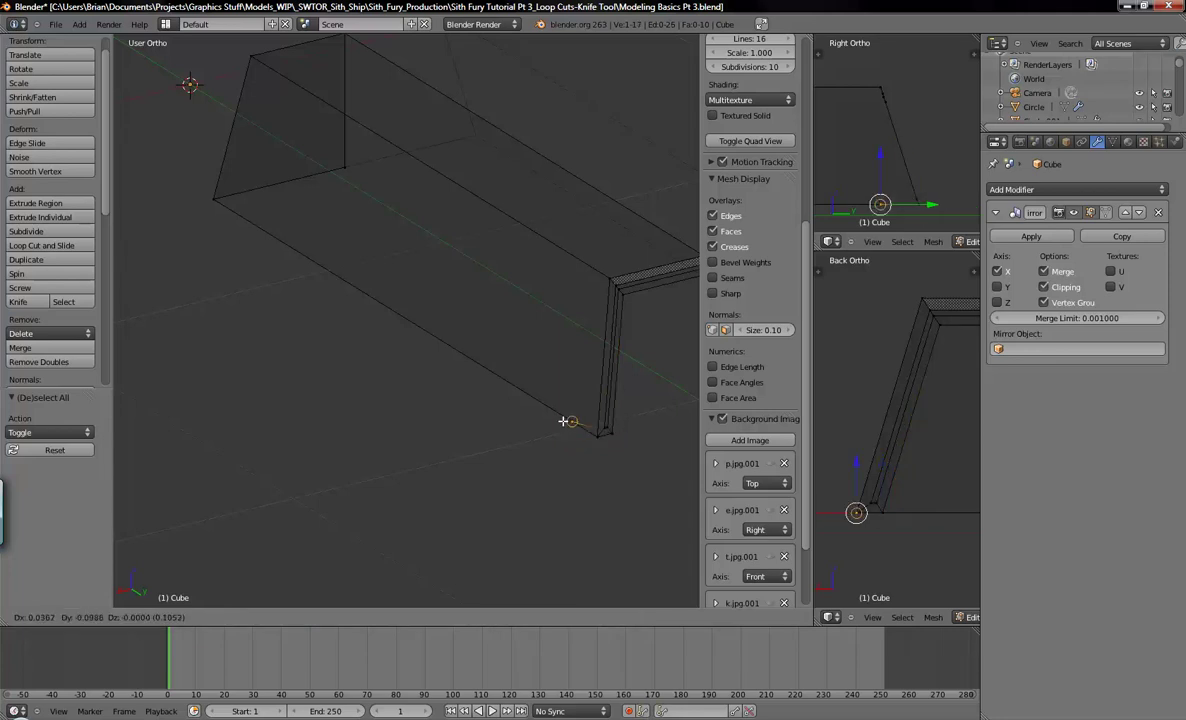
pyautogui.click(569, 427)
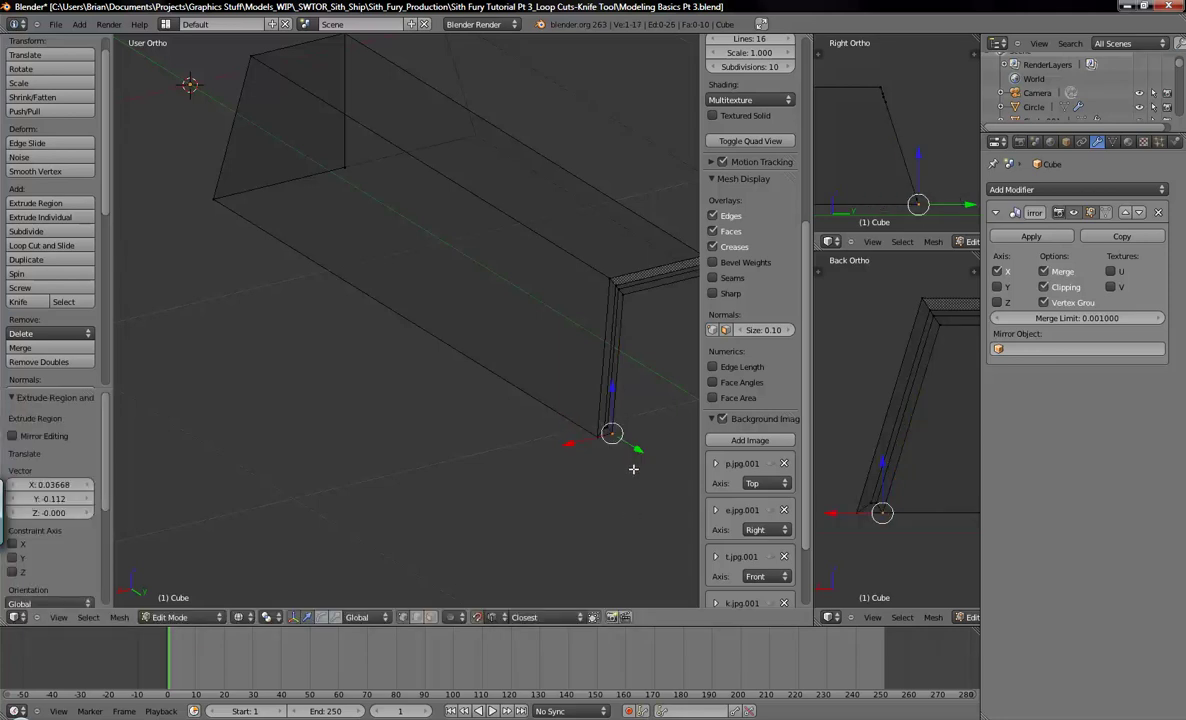
# Move the extruded vertex along the global Y axis by about -0.377, toward the hull's opposite end
pyautogui.press('g')
pyautogui.press('y')
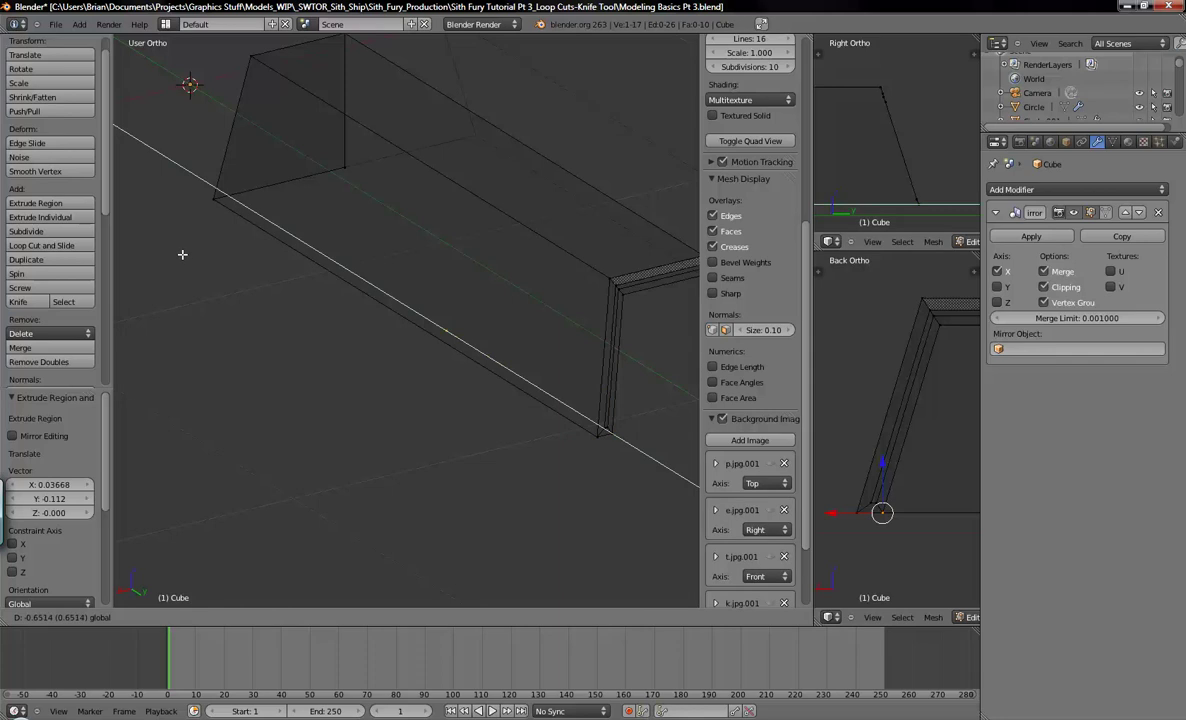
pyautogui.click(416, 307)
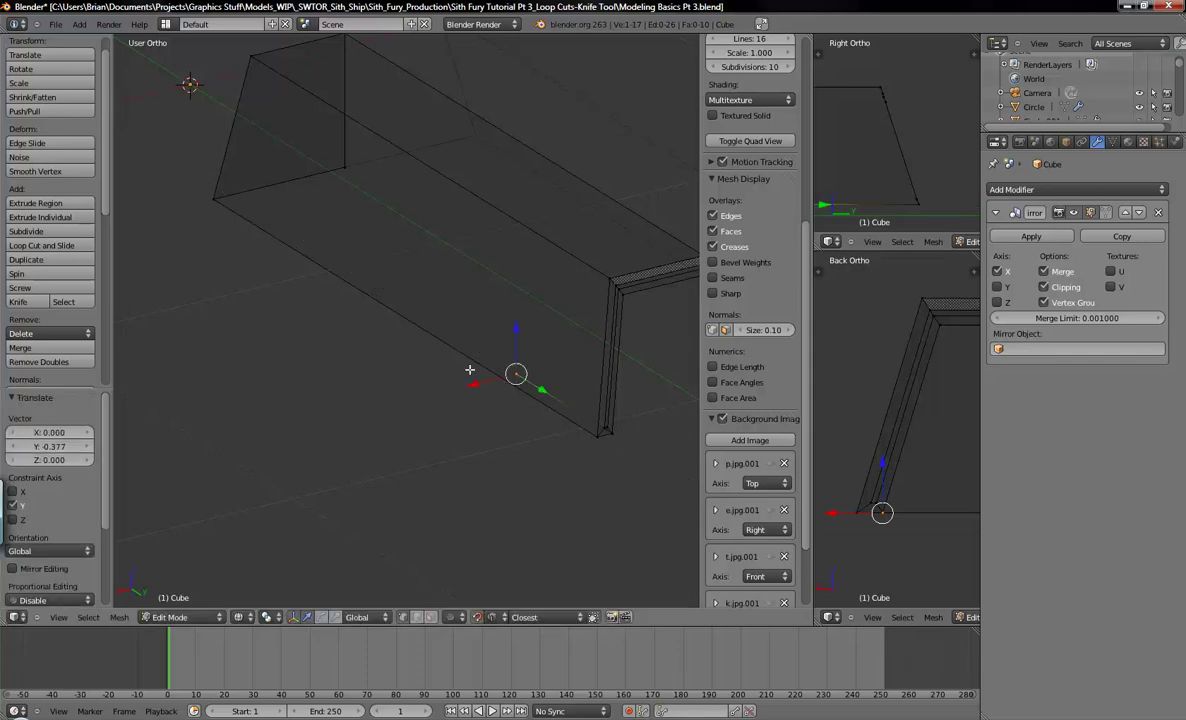
# Undo the last vertex move and extrusion, then re-extrude the rim's inner bottom corner vertex along global Y by about -1.508 to the hull's opposite end
pyautogui.hotkey('ctrl', 'z')
pyautogui.hotkey('ctrl', 'z')
pyautogui.keyDown('shift'); pyautogui.moveTo(670, 464); pyautogui.dragTo(628, 490, button='middle'); pyautogui.keyUp('shift')
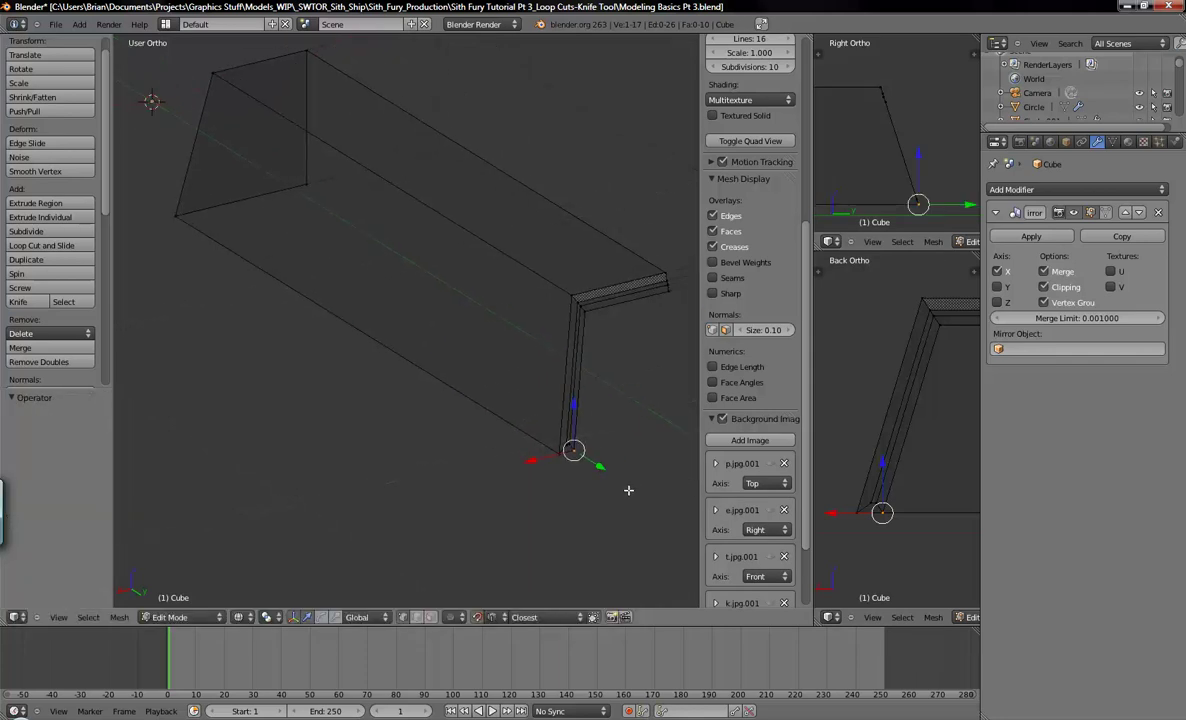
pyautogui.press('e')
pyautogui.press('y')
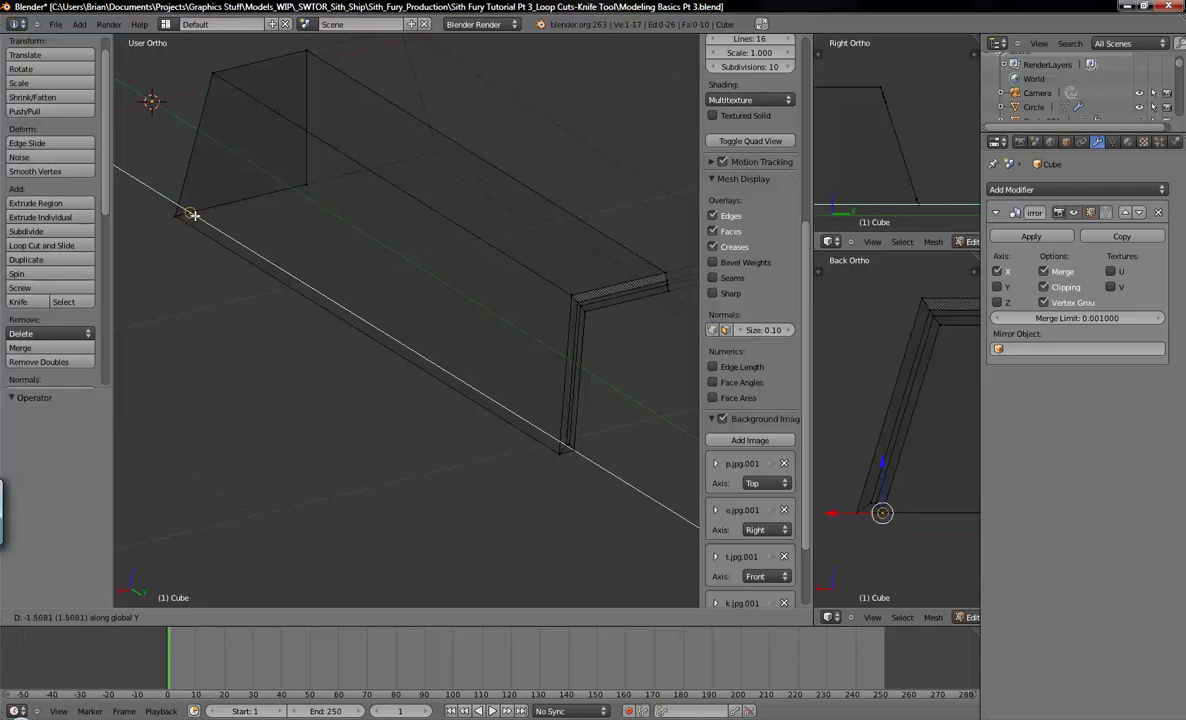
pyautogui.click(193, 213)
pyautogui.keyDown('shift'); pyautogui.moveTo(245, 317); pyautogui.dragTo(309, 350, button='middle'); pyautogui.keyUp('shift')
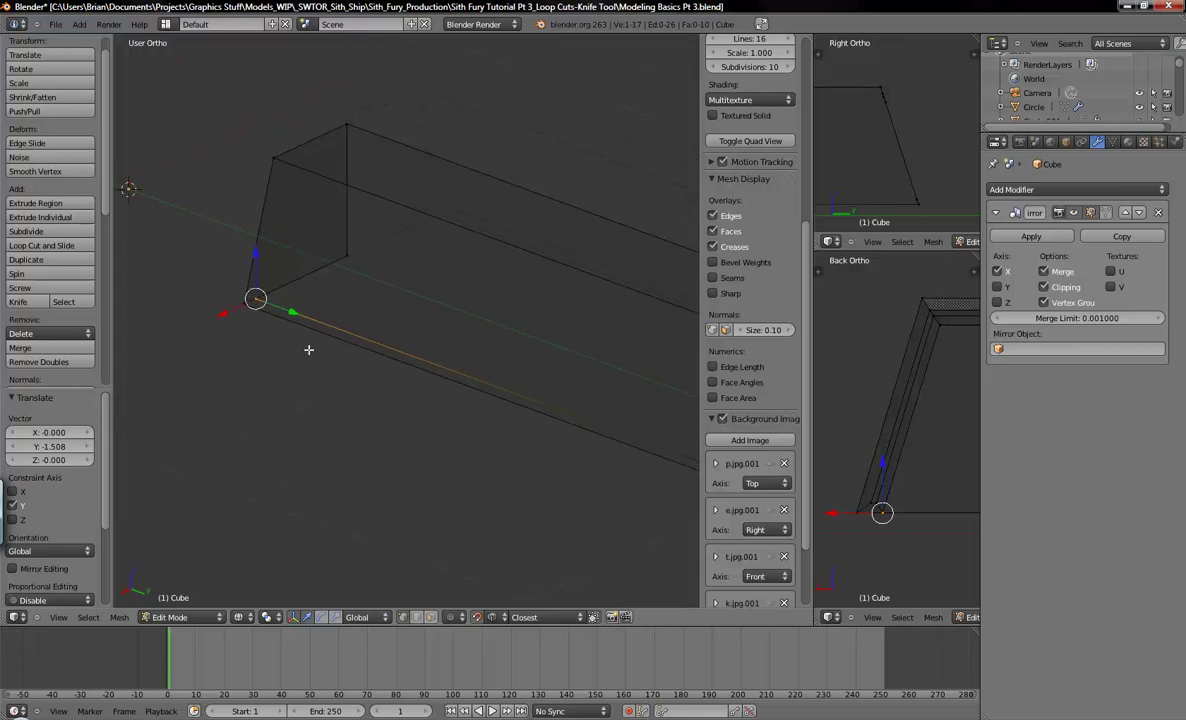
# Delete the bottom centre vertex at the hull's far end to remove the end face
pyautogui.rightClick(344, 255)
pyautogui.press('x')
pyautogui.click(344, 255)
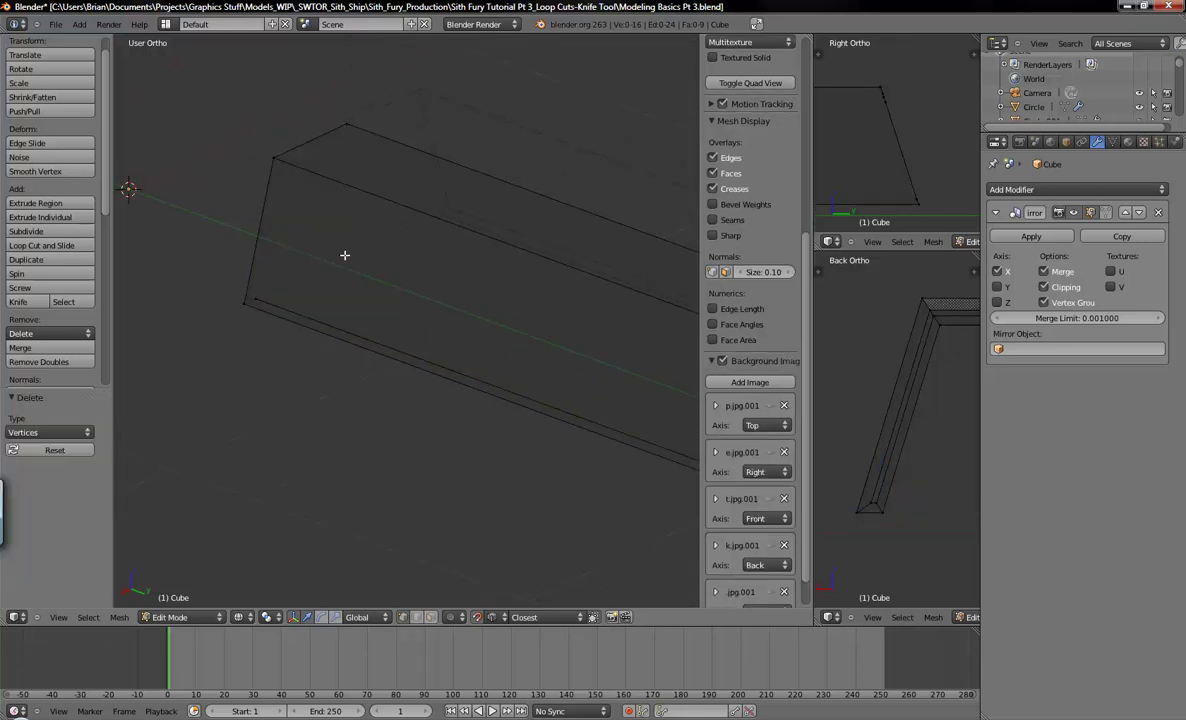
# Fill the hull's bottom edge with a face between the extruded inner vertex and the rim's bottom corners, clear the selection and restore solid shading
pyautogui.rightClick(257, 299)
pyautogui.moveTo(376, 397)
pyautogui.mouseDown(button='middle')
pyautogui.moveTo(326, 386)
pyautogui.moveTo(544, 428)
pyautogui.moveTo(403, 418)
pyautogui.moveTo(324, 391)
pyautogui.moveTo(310, 423)
pyautogui.moveTo(422, 415)
pyautogui.moveTo(310, 363)
pyautogui.moveTo(296, 455)
pyautogui.moveTo(262, 426)
pyautogui.moveTo(246, 437)
pyautogui.moveTo(450, 402)
pyautogui.moveTo(390, 440)
pyautogui.moveTo(483, 385)
pyautogui.mouseUp(button='middle')
pyautogui.keyDown('shift'); pyautogui.rightClick(539, 408); pyautogui.keyUp('shift')
pyautogui.keyDown('shift'); pyautogui.rightClick(574, 404); pyautogui.keyUp('shift')
pyautogui.press('f')
pyautogui.press('a')
pyautogui.press('z')
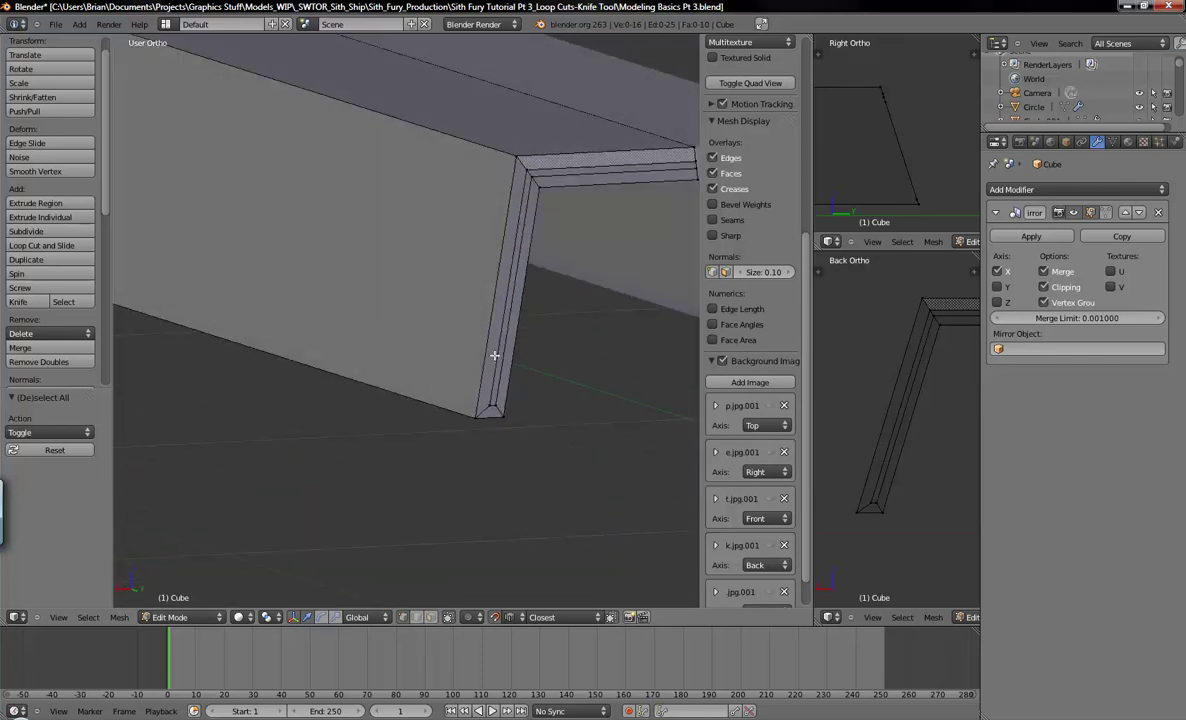
# In face select mode, pick the rear rim's two middle faces, side and top, and extrude them slightly inward
pyautogui.moveTo(519, 315); pyautogui.dragTo(444, 345, button='middle')
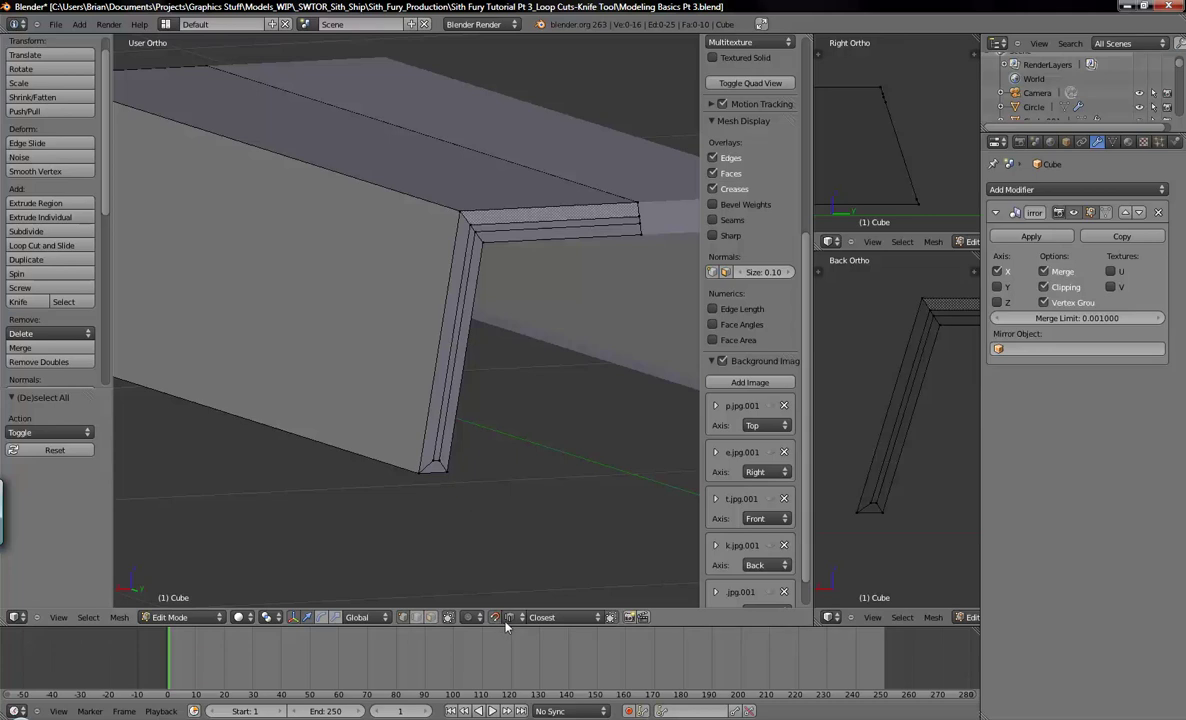
pyautogui.click(431, 618)
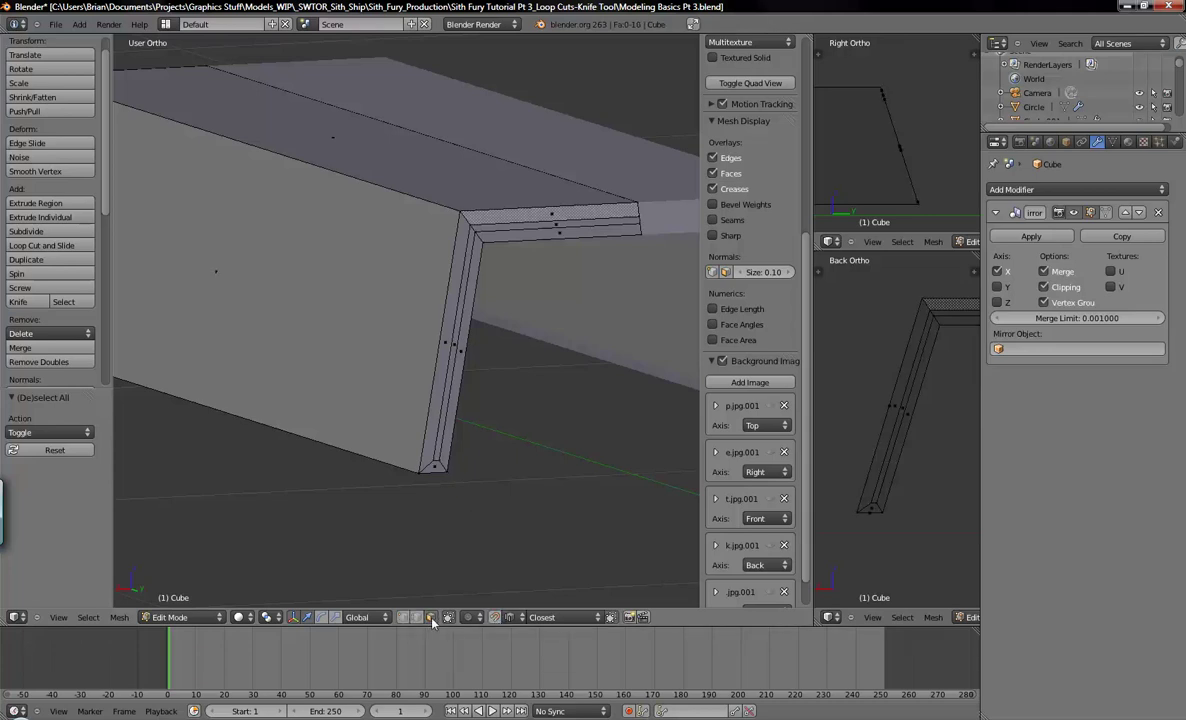
pyautogui.rightClick(456, 340)
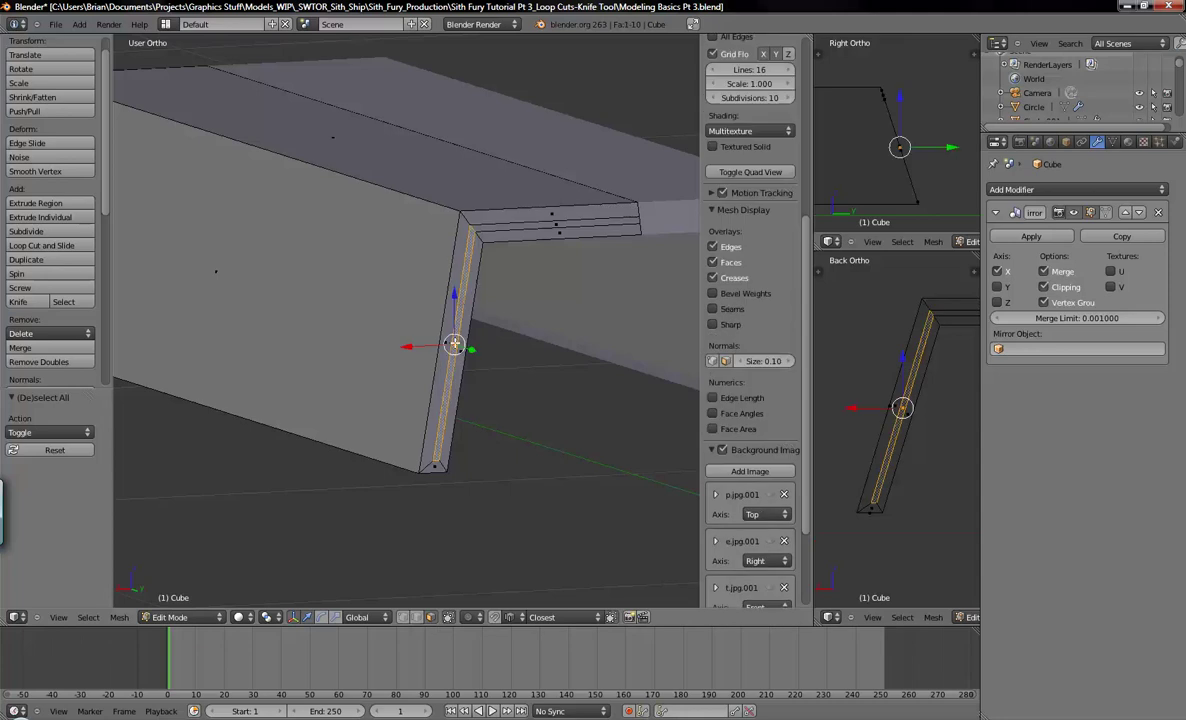
pyautogui.keyDown('shift'); pyautogui.rightClick(557, 225); pyautogui.keyUp('shift')
pyautogui.moveTo(521, 358); pyautogui.dragTo(474, 472, button='middle')
pyautogui.press('e')
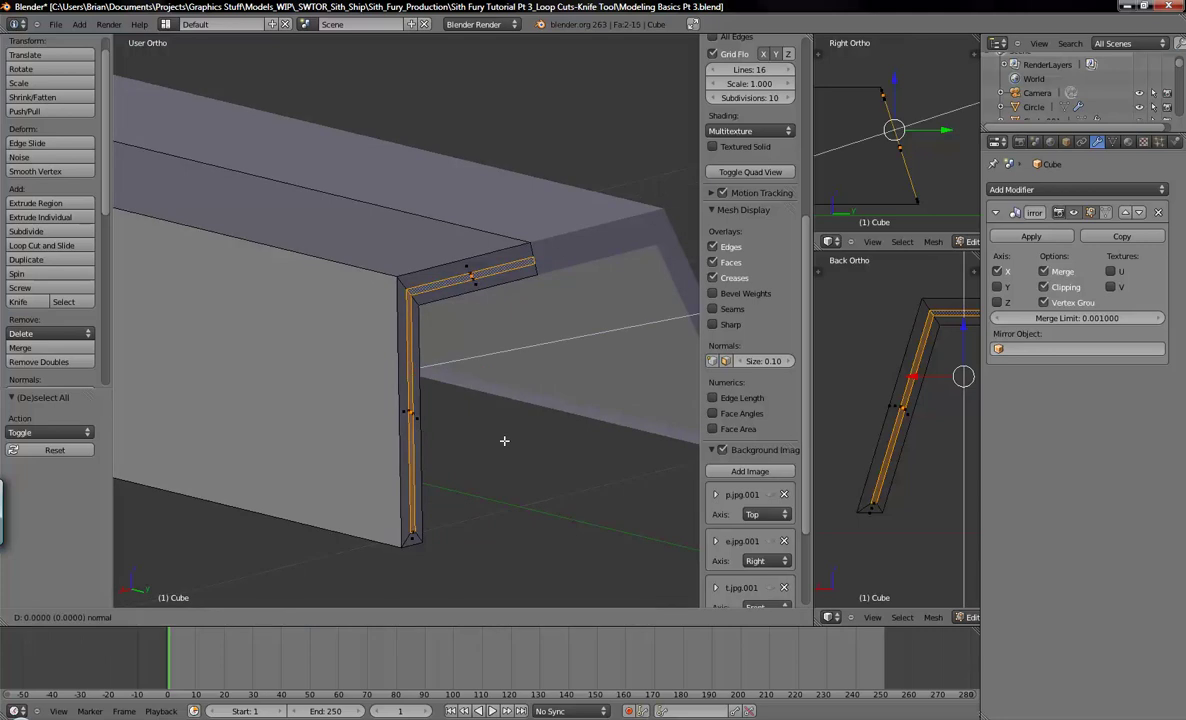
pyautogui.click(499, 441)
# Move the extruded rim faces about -0.011 along global Y to deepen the groove, and clear the selection
pyautogui.press('g')
pyautogui.press('y')
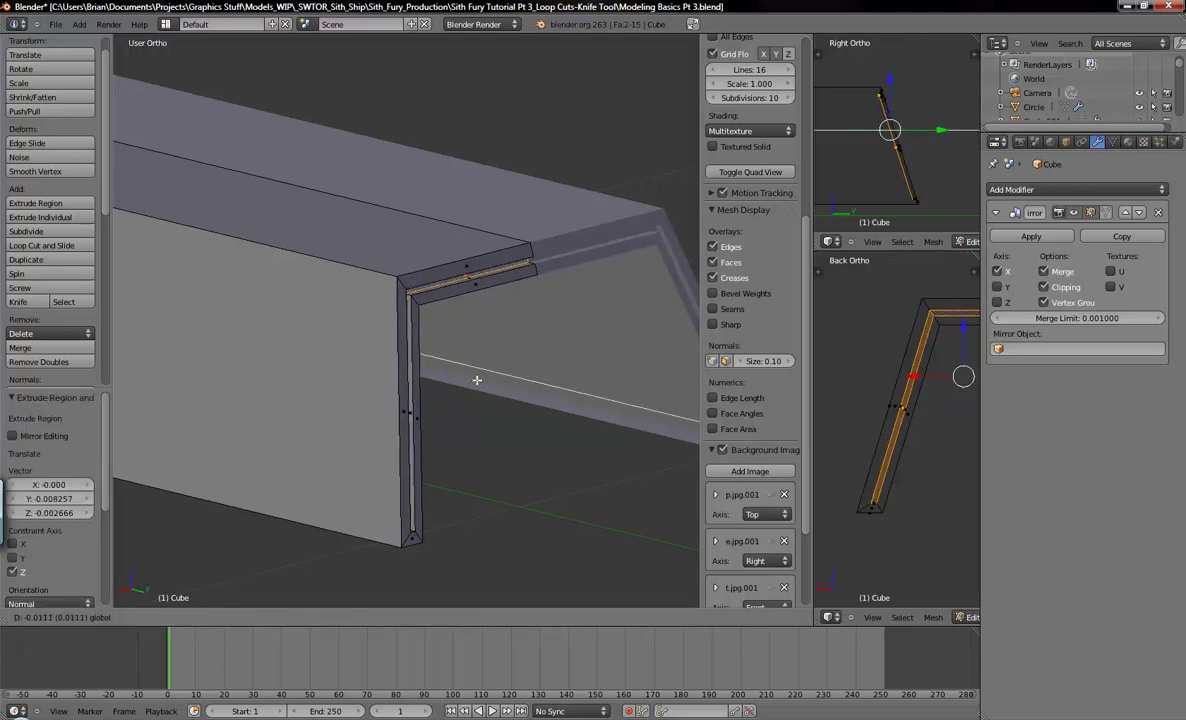
pyautogui.click(477, 380)
pyautogui.press('a')
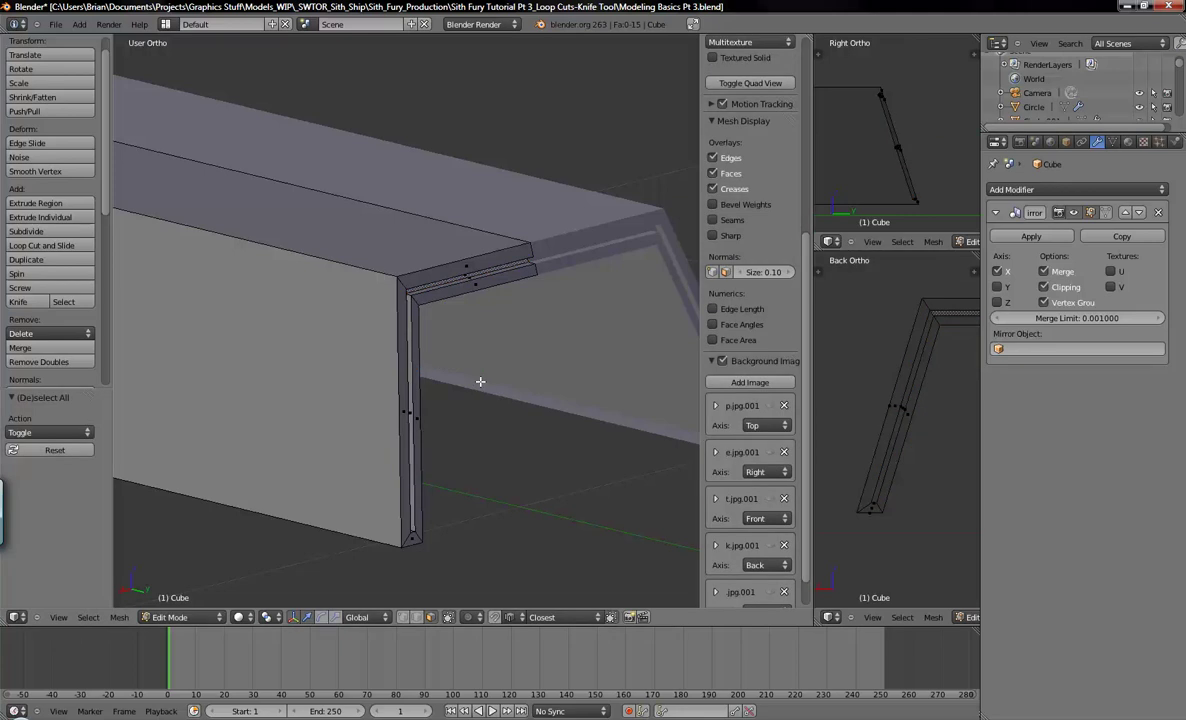
# Leave Edit Mode and examine the groove around the mirrored hull's rear rim
pyautogui.press('Tab')
pyautogui.moveTo(535, 416); pyautogui.dragTo(397, 453, button='middle')
pyautogui.press('Tab')
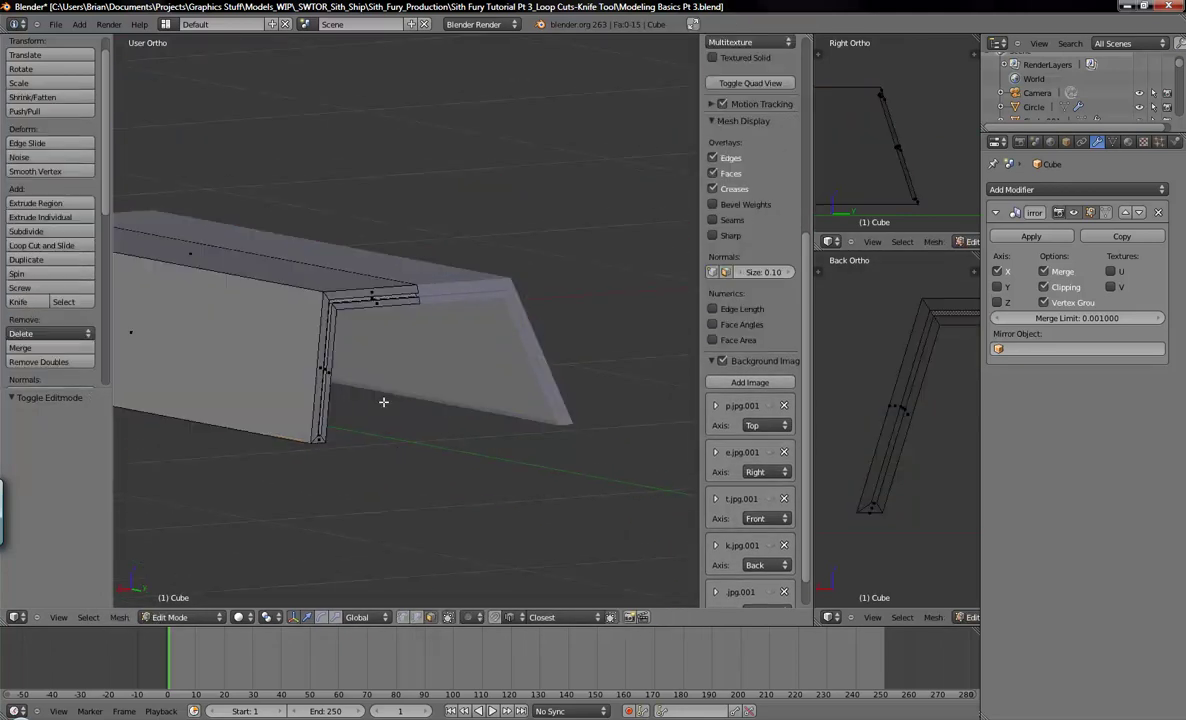
pyautogui.keyDown('shift'); pyautogui.moveTo(331, 372); pyautogui.dragTo(375, 407, button='middle'); pyautogui.keyUp('shift')
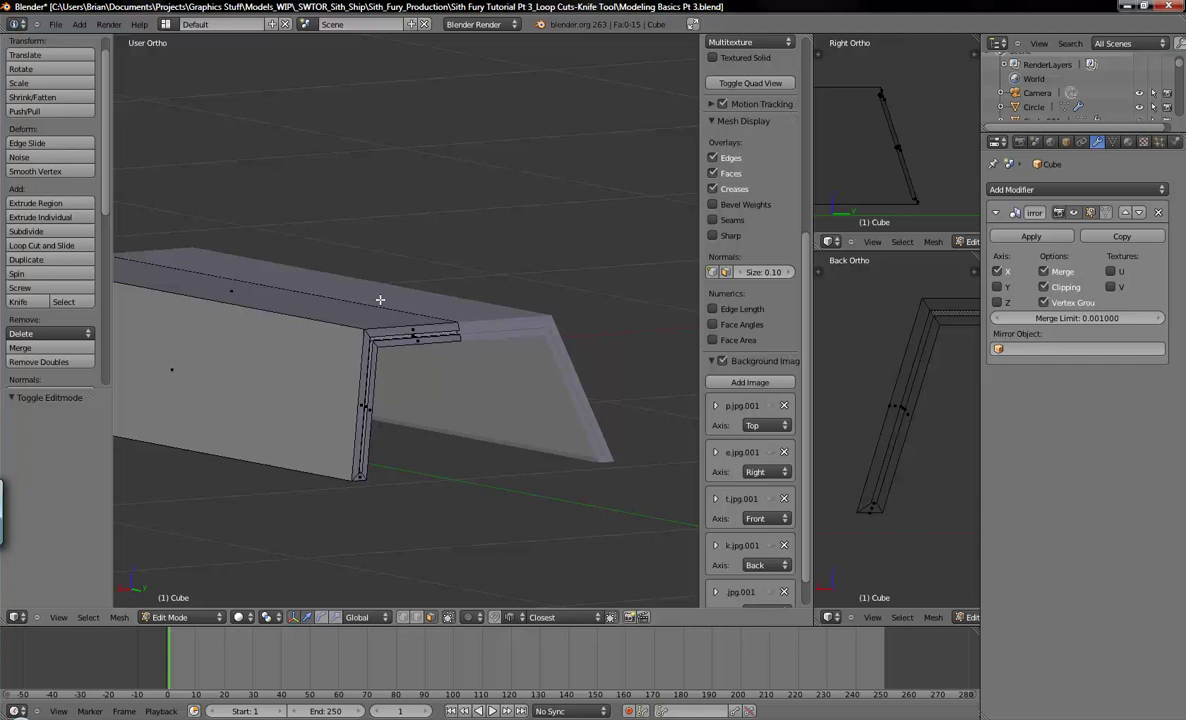
pyautogui.press('Tab')
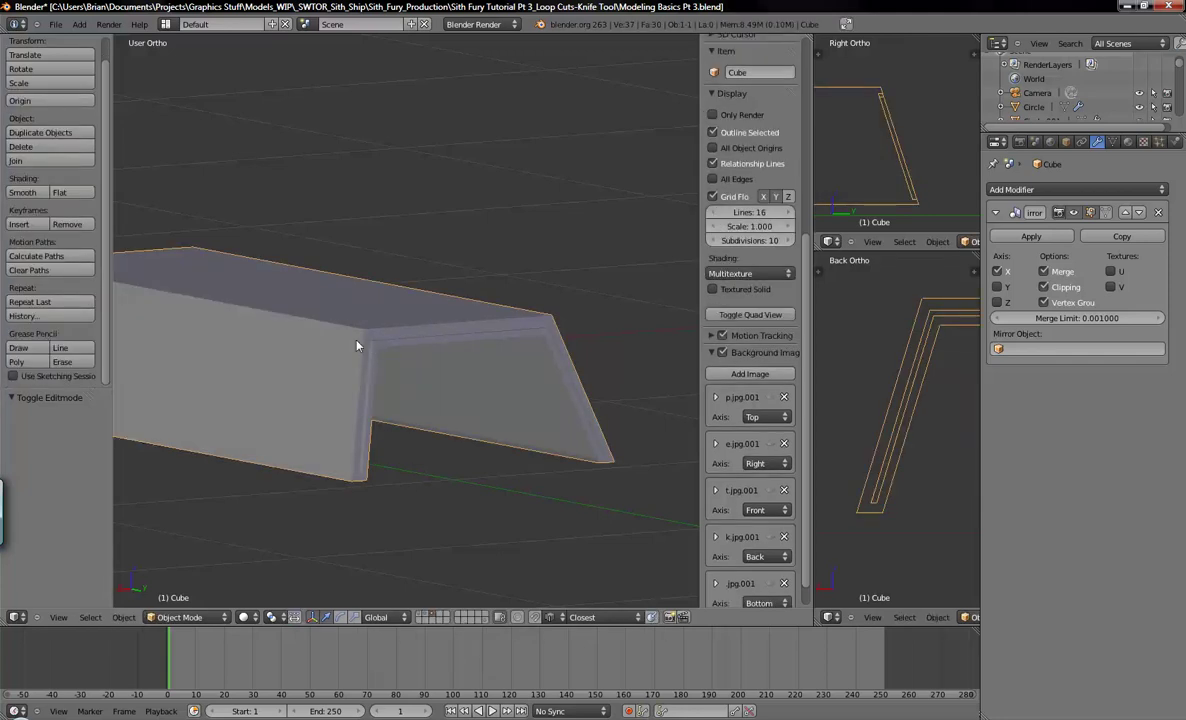
pyautogui.press('g')
pyautogui.rightClick(432, 294)
pyautogui.keyDown('shift'); pyautogui.moveTo(318, 299); pyautogui.dragTo(361, 291, button='middle'); pyautogui.keyUp('shift')
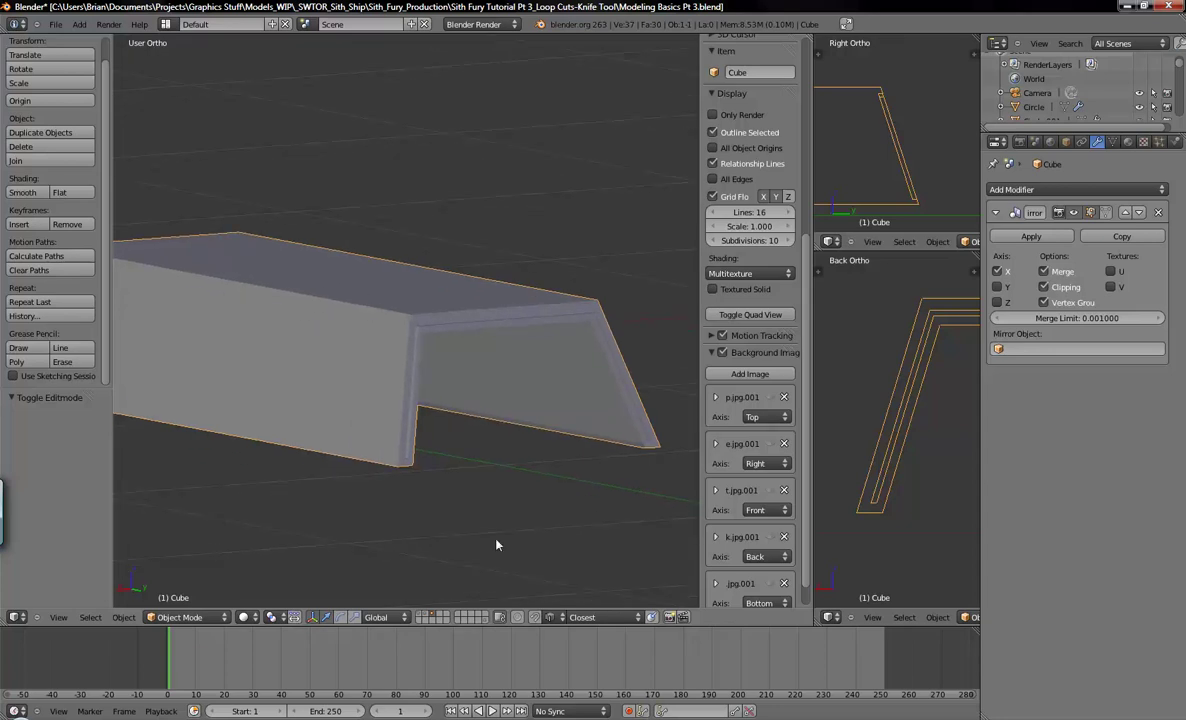
pyautogui.keyDown('shift'); pyautogui.moveTo(381, 461); pyautogui.dragTo(436, 448, button='middle'); pyautogui.keyUp('shift')
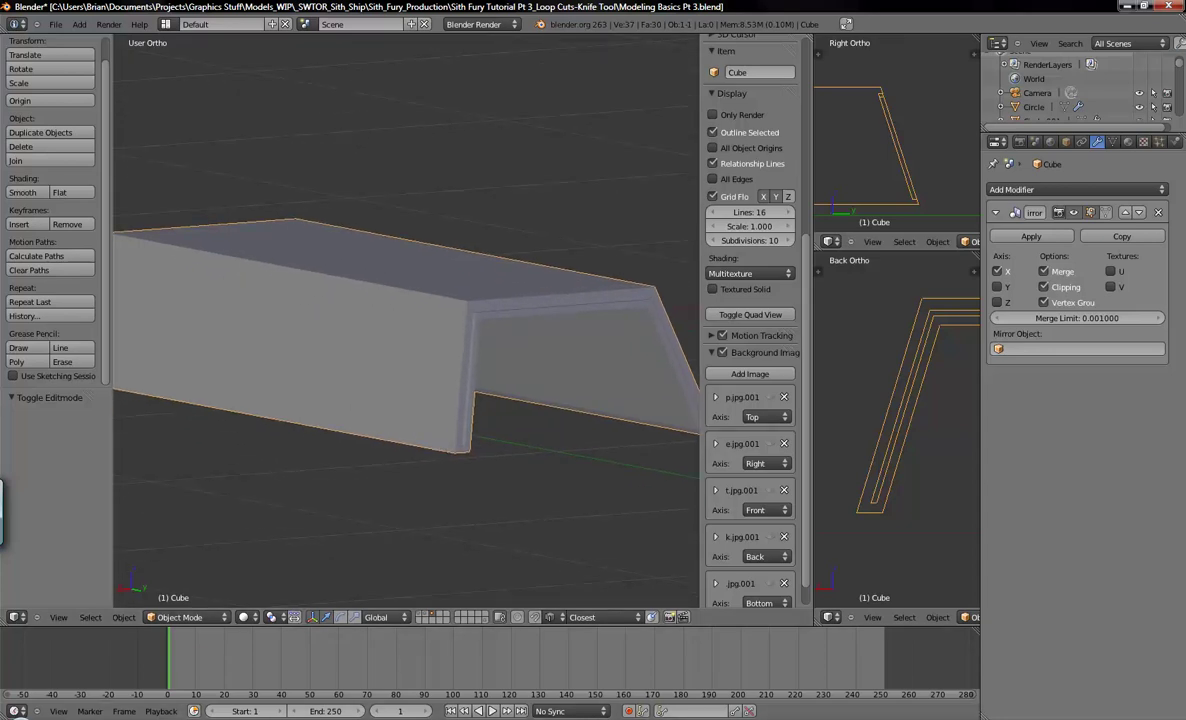
# Review the ship reference pictures in Windows Photo Gallery, including the wp04_20101022_1920x1080 - Copy image, and return to Blender
pyautogui.click(257, 678)
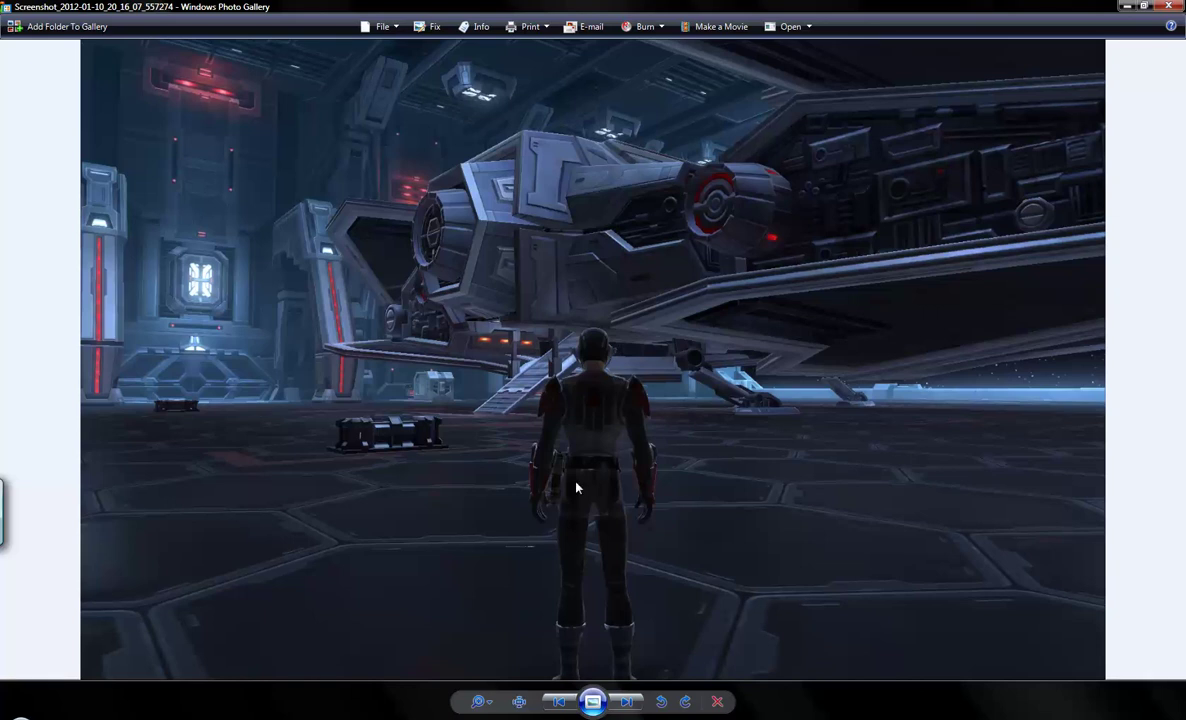
pyautogui.rightClick(338, 719)
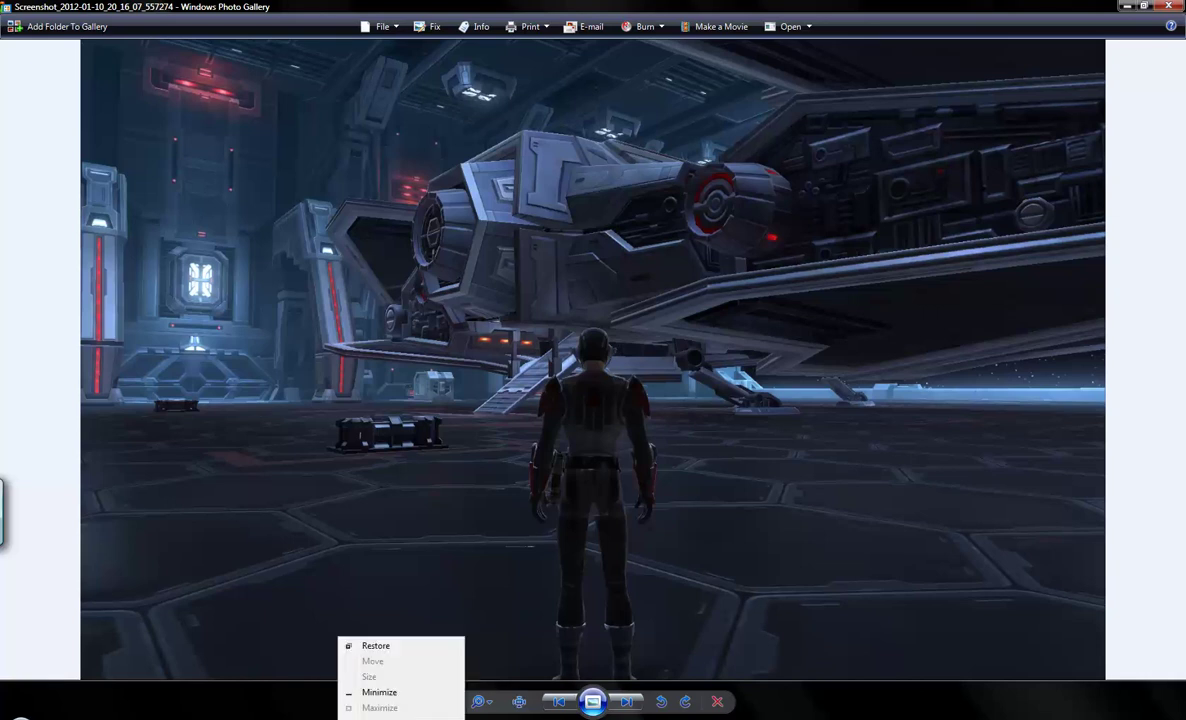
pyautogui.click(338, 719)
pyautogui.click(420, 719)
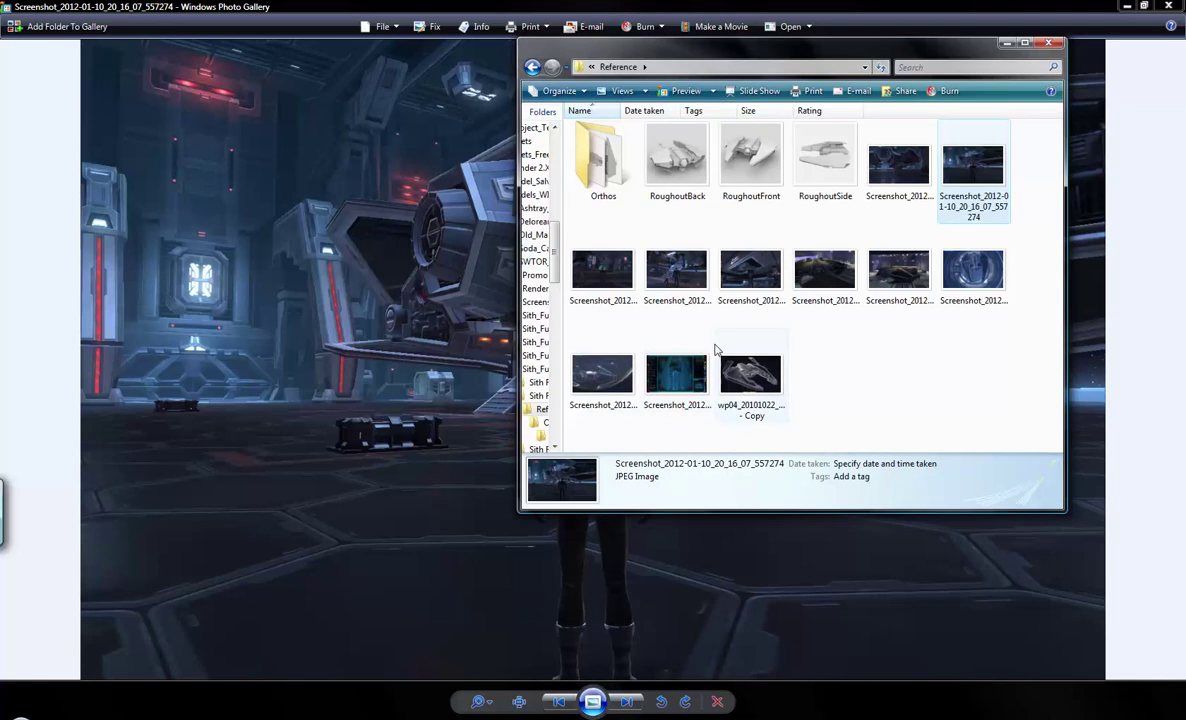
pyautogui.doubleClick(653, 276)
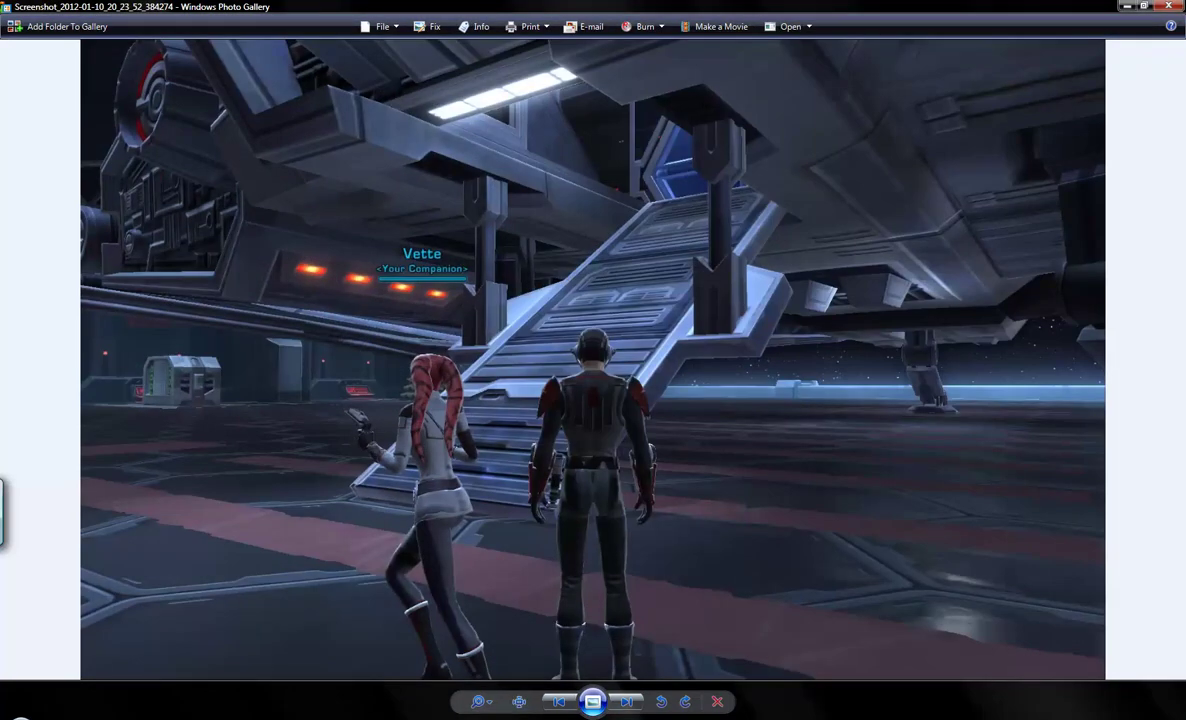
pyautogui.click(425, 719)
pyautogui.doubleClick(754, 373)
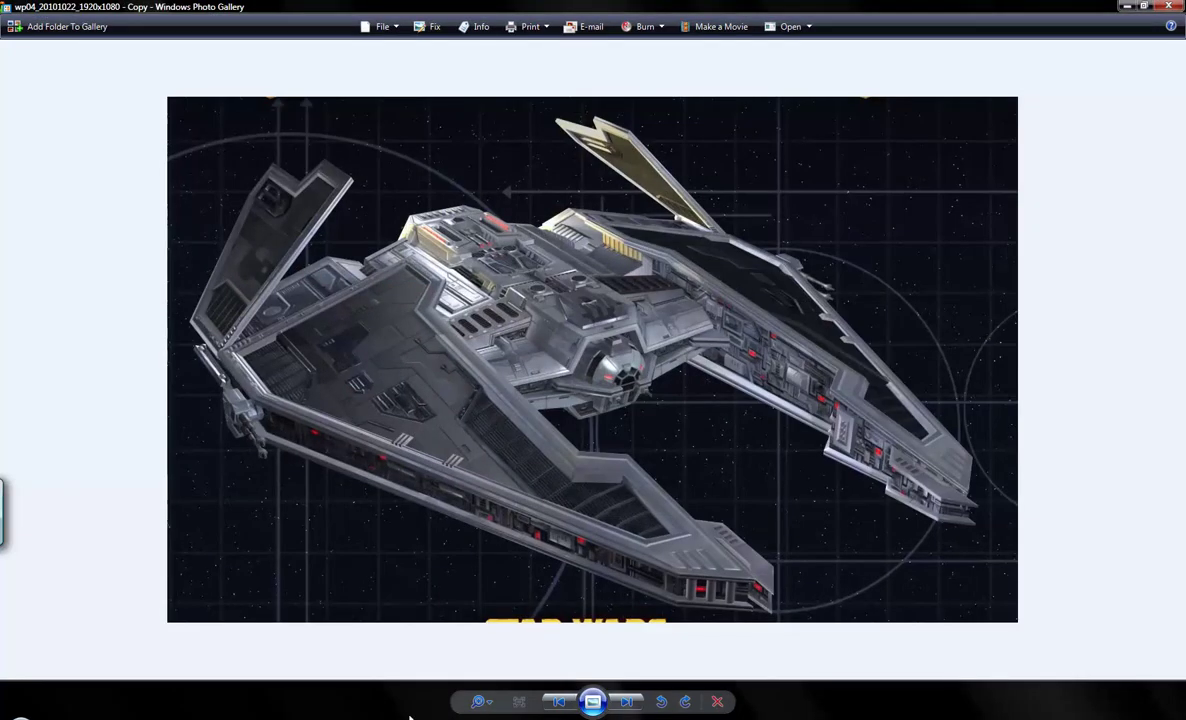
pyautogui.click(600, 719)
# From the right side view, duplicate the hull object and leave the copy in its original place
pyautogui.moveTo(540, 363); pyautogui.dragTo(540, 269, button='middle')
pyautogui.press('g')
pyautogui.rightClick(423, 290)
pyautogui.press('KP_3')
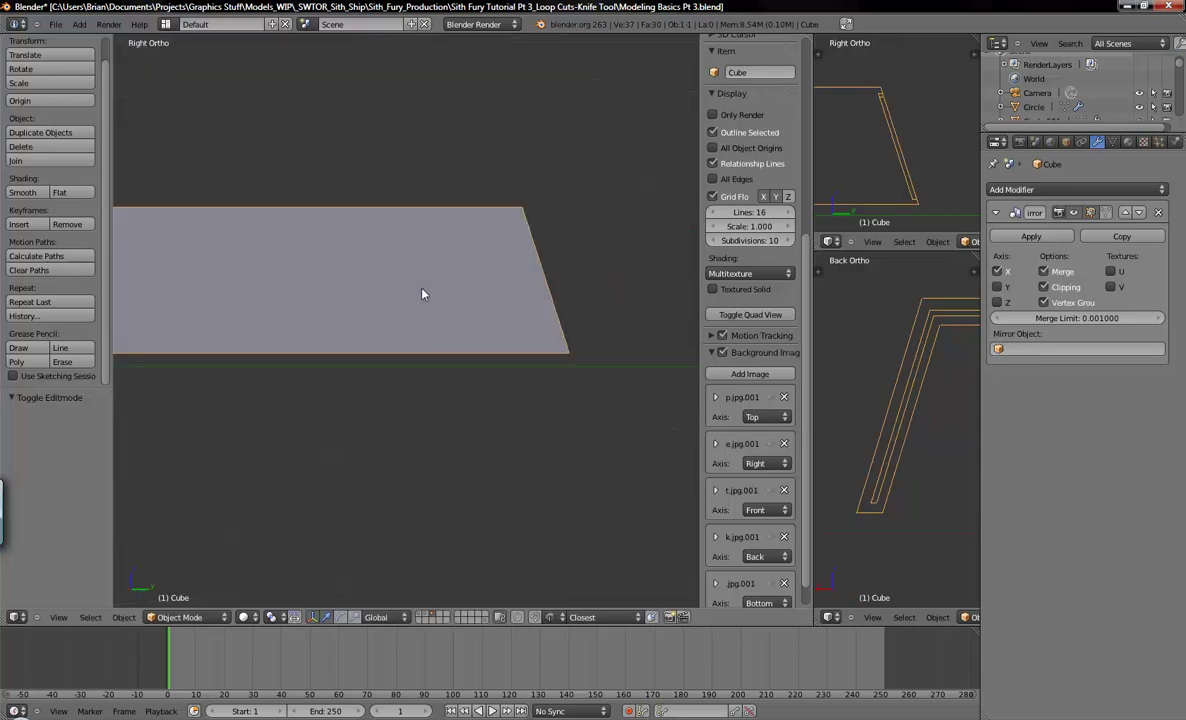
pyautogui.scroll(-3, 455, 254)
pyautogui.keyDown('shift'); pyautogui.moveTo(408, 320); pyautogui.dragTo(575, 392, button='middle'); pyautogui.keyUp('shift')
pyautogui.hotkey('shift', 'd')
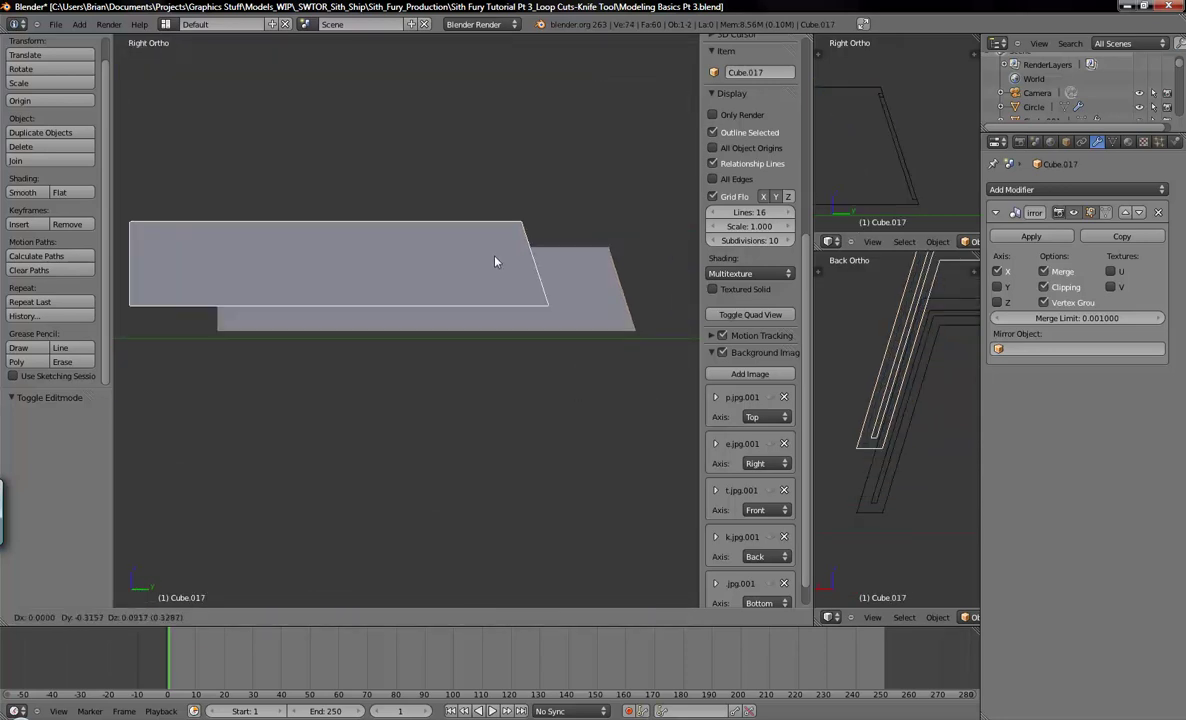
pyautogui.rightClick(490, 187)
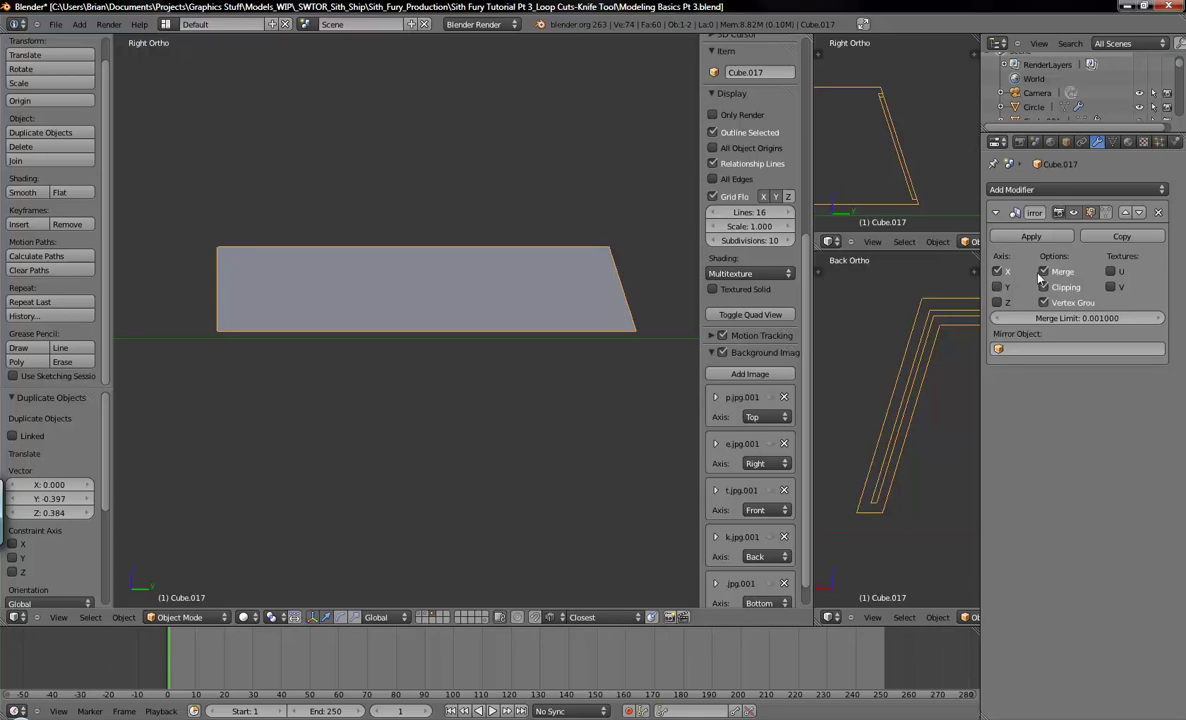
# Enable the Z axis in the duplicate's Mirror modifier, inspect the mirrored lower half, and apply the modifier
pyautogui.moveTo(581, 267)
pyautogui.keyDown('shift'); pyautogui.mouseDown(button='middle')
pyautogui.moveTo(501, 253)
pyautogui.moveTo(617, 234)
pyautogui.moveTo(581, 251)
pyautogui.mouseUp(button='middle'); pyautogui.keyUp('shift')
pyautogui.moveTo(581, 257); pyautogui.dragTo(572, 261, button='right')
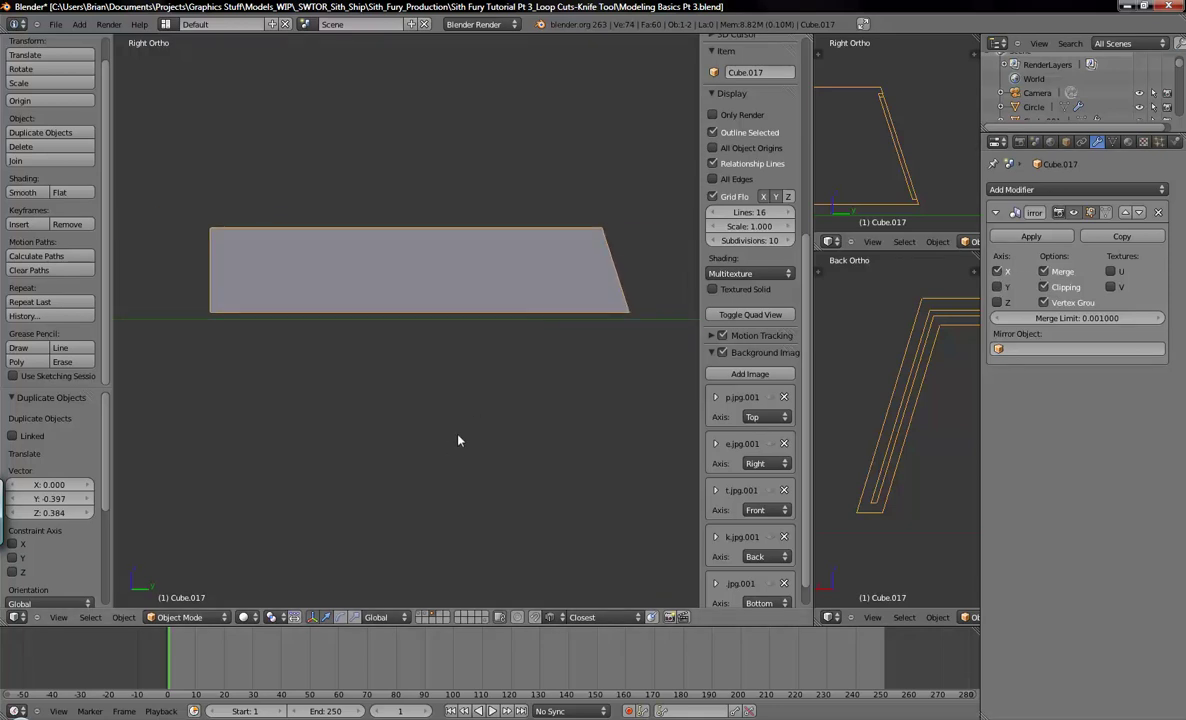
pyautogui.click(997, 303)
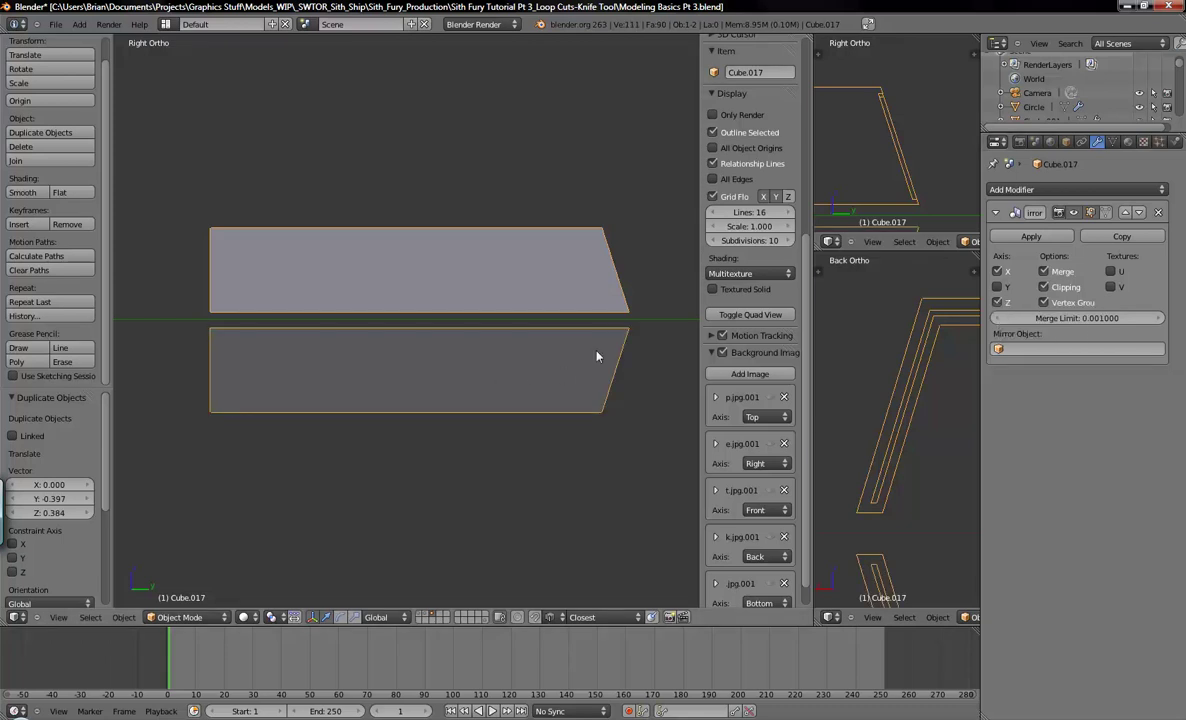
pyautogui.moveTo(619, 345); pyautogui.dragTo(556, 365, button='middle')
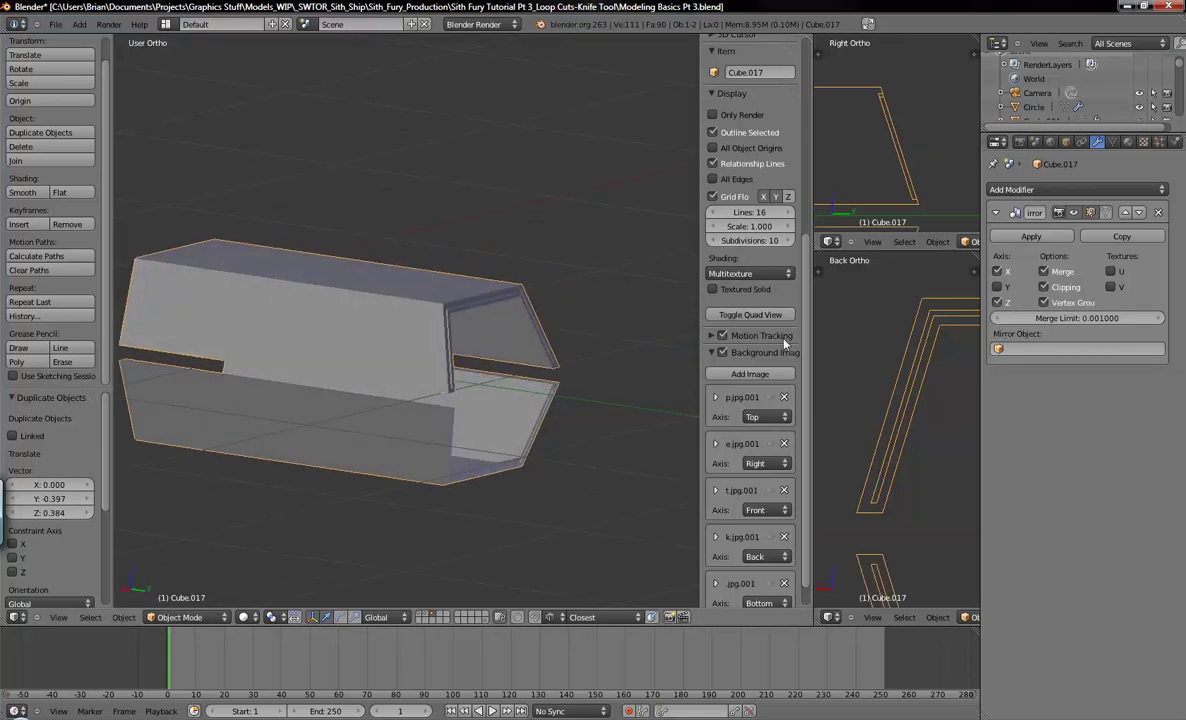
pyautogui.moveTo(449, 333); pyautogui.dragTo(500, 394, button='middle')
pyautogui.press('Tab')
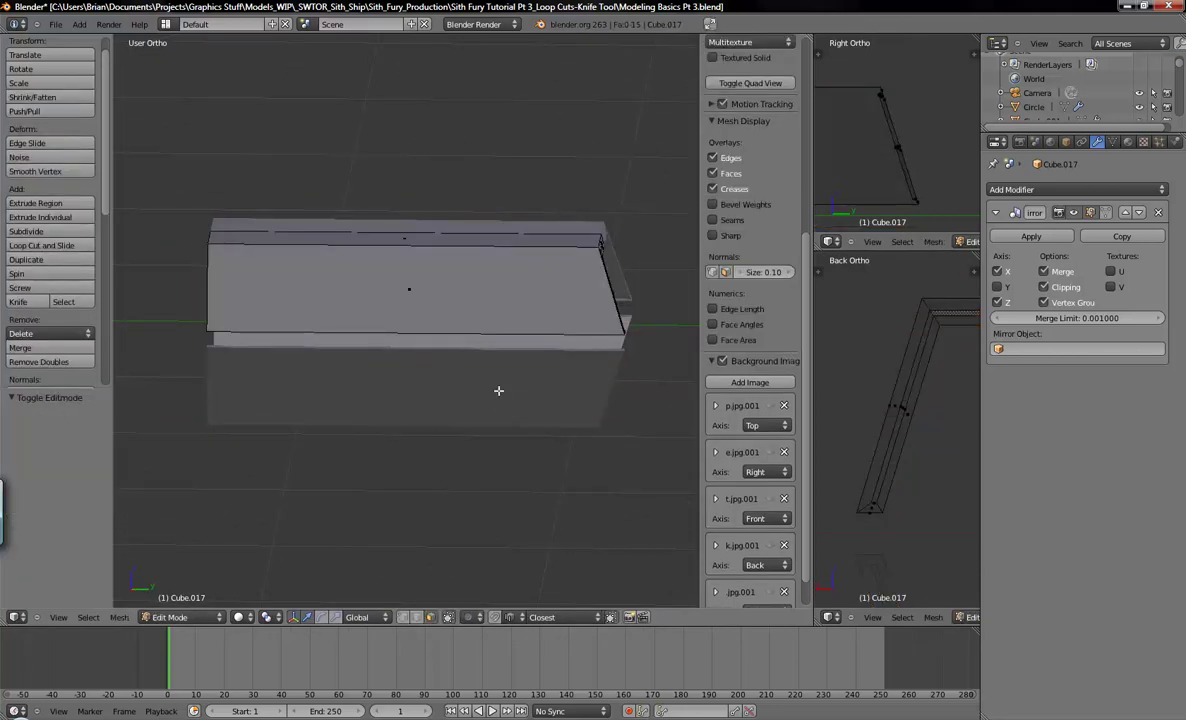
pyautogui.press('Tab')
pyautogui.moveTo(603, 376)
pyautogui.mouseDown(button='middle')
pyautogui.moveTo(590, 372)
pyautogui.moveTo(606, 367)
pyautogui.mouseUp(button='middle')
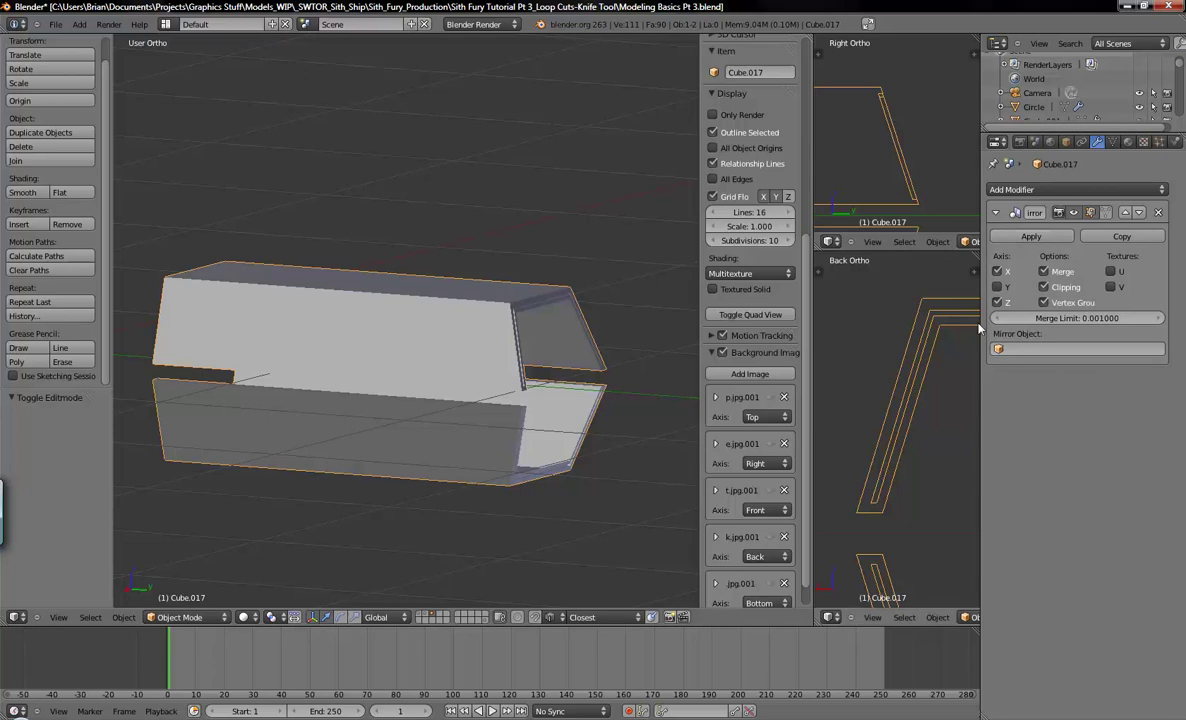
pyautogui.click(1038, 241)
# In the duplicate's mesh, box-select all vertices of the upper half in wireframe, delete them, and check the remaining lower half from the front
pyautogui.press('Tab')
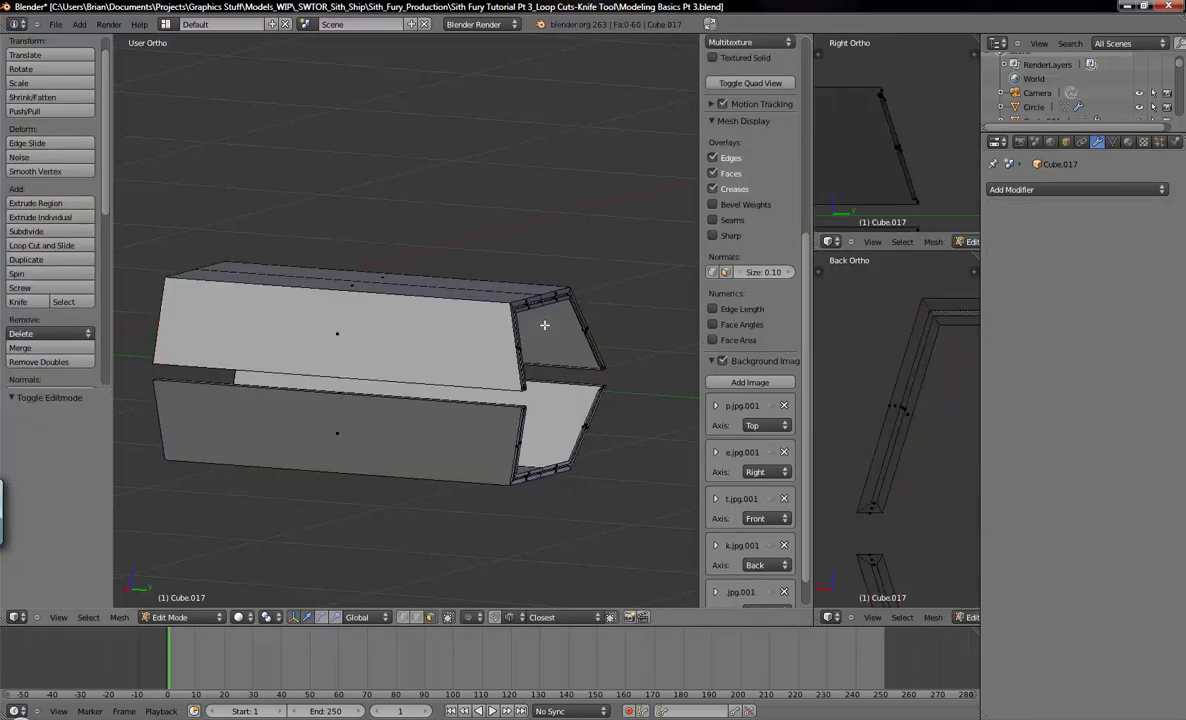
pyautogui.press('KP_3')
pyautogui.keyDown('shift'); pyautogui.moveTo(590, 329); pyautogui.dragTo(551, 321, button='middle'); pyautogui.keyUp('shift')
pyautogui.press('a')
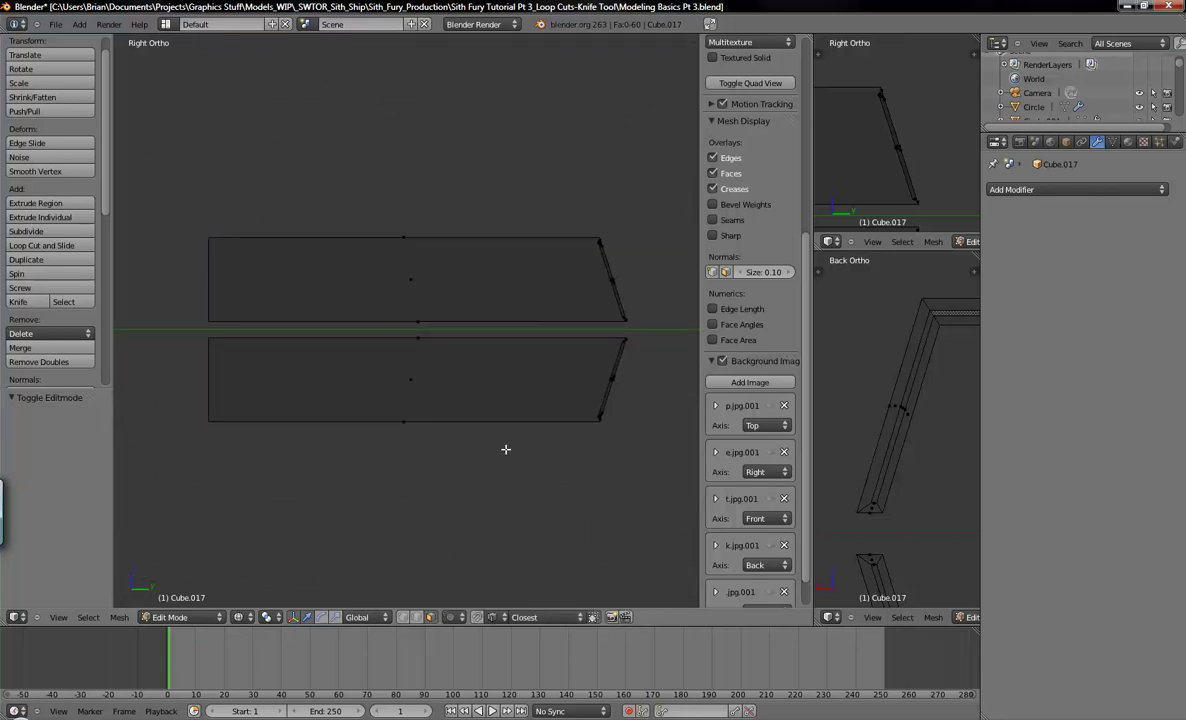
pyautogui.click(403, 617)
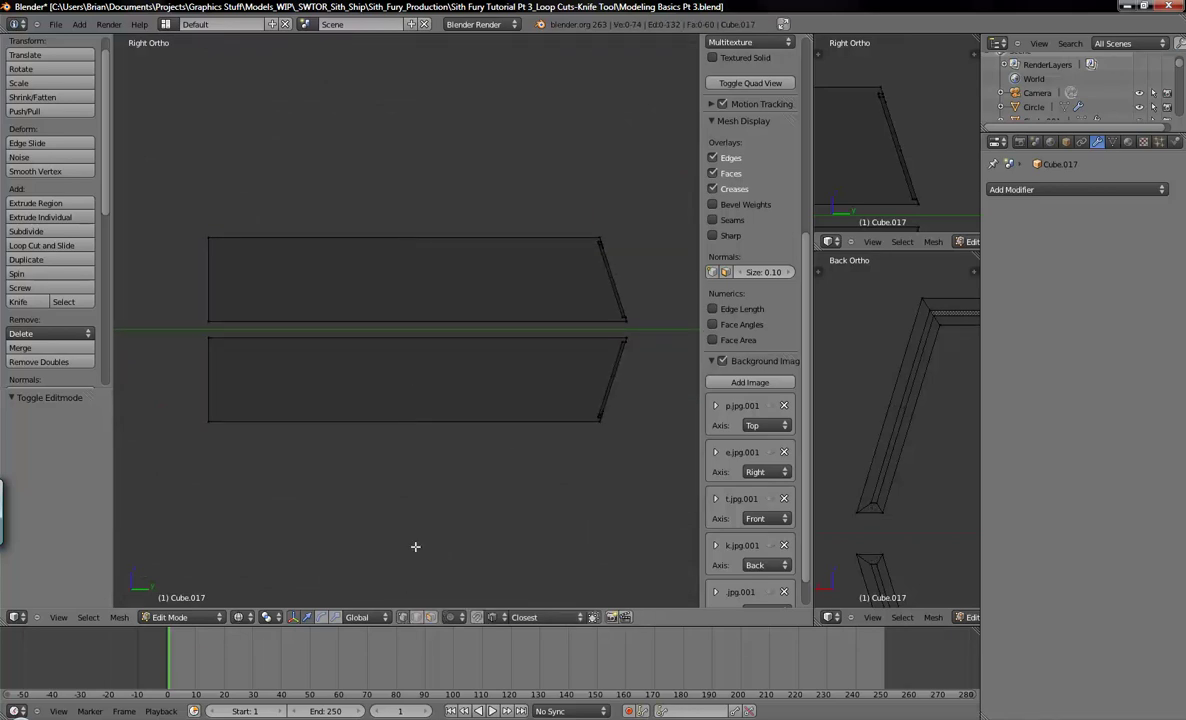
pyautogui.press('b')
pyautogui.moveTo(167, 199); pyautogui.dragTo(646, 329)
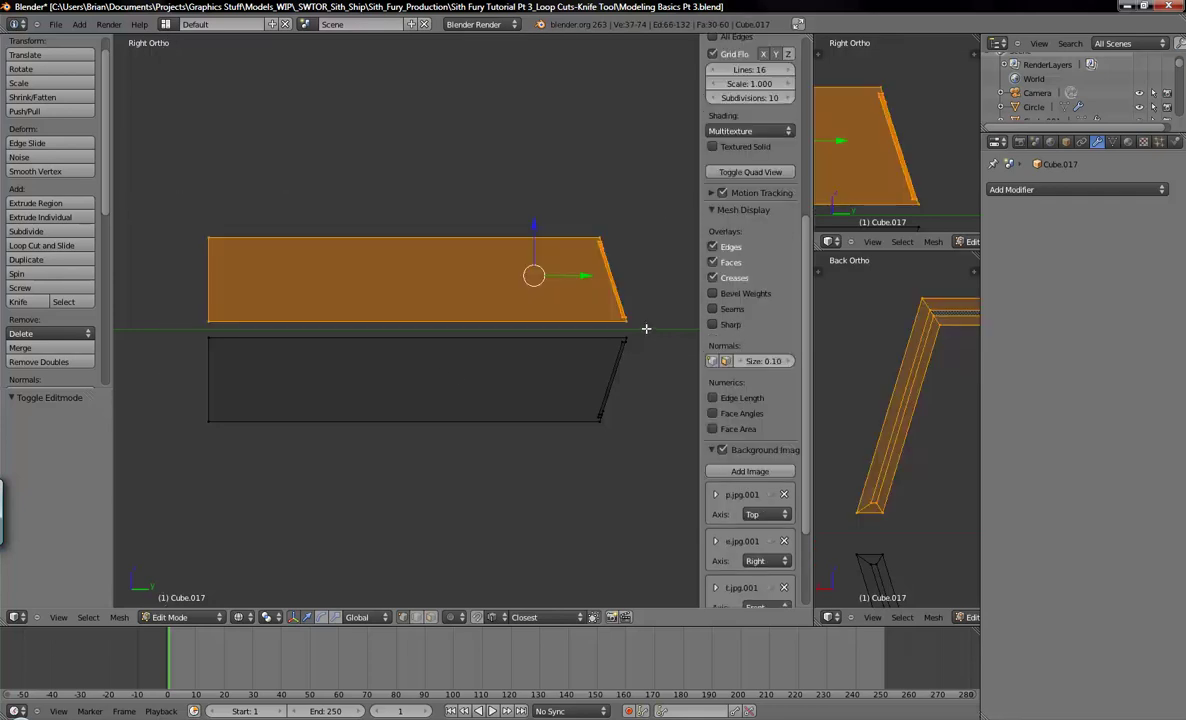
pyautogui.press('x')
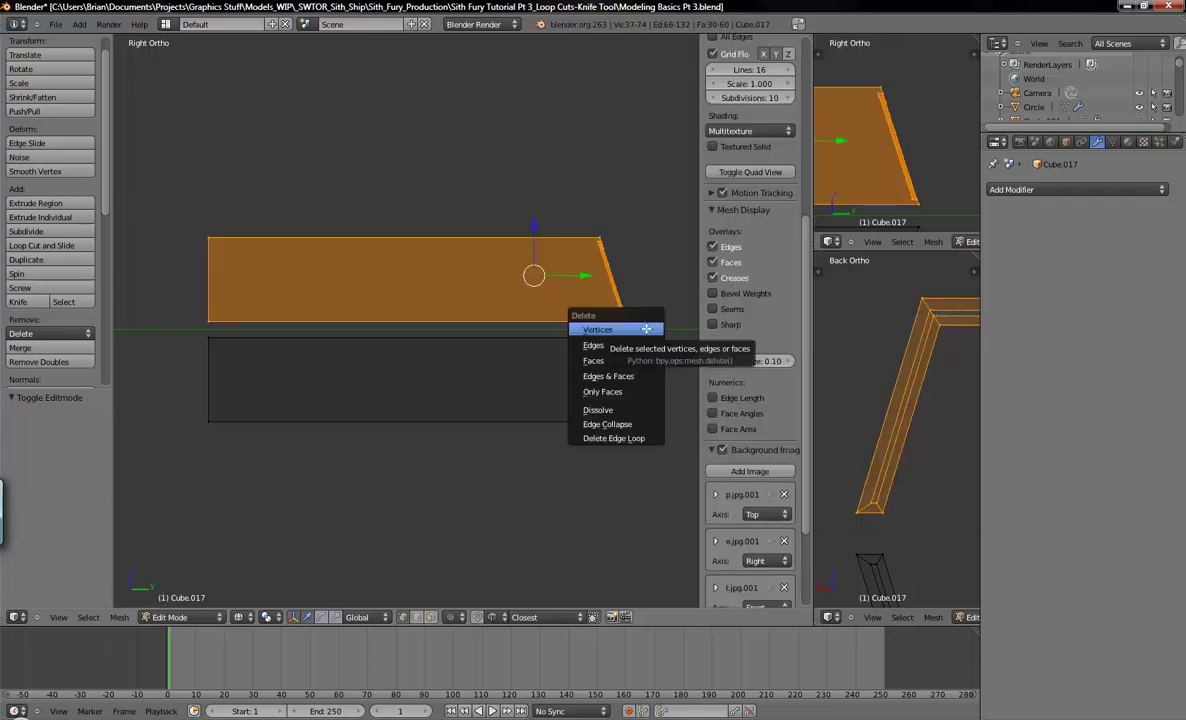
pyautogui.click(646, 329)
pyautogui.moveTo(635, 316)
pyautogui.mouseDown(button='middle')
pyautogui.moveTo(649, 331)
pyautogui.moveTo(313, 320)
pyautogui.mouseUp(button='middle')
pyautogui.press('KP_1')
pyautogui.keyDown('shift'); pyautogui.moveTo(556, 349); pyautogui.dragTo(492, 378, button='middle'); pyautogui.keyUp('shift')
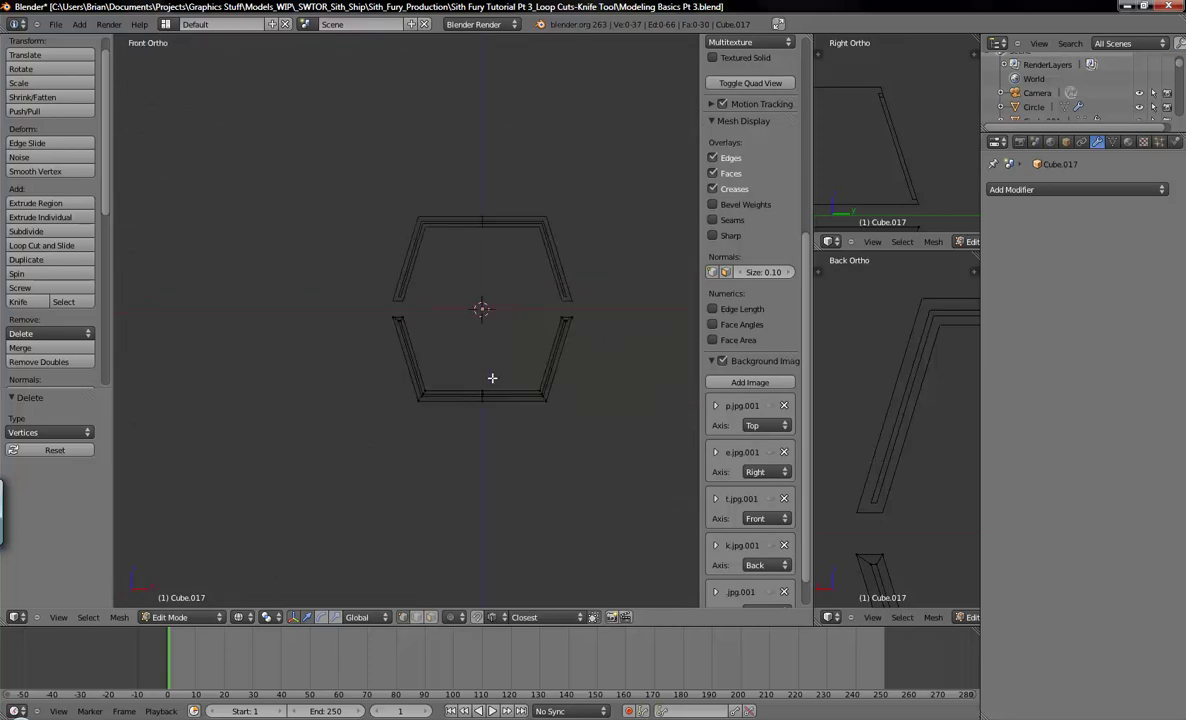
# From the front view, delete the lower half's vertices left of the centre line and leave mesh editing
pyautogui.press('b')
pyautogui.moveTo(349, 298); pyautogui.dragTo(447, 399)
pyautogui.press('x')
pyautogui.click(447, 399)
pyautogui.moveTo(448, 399); pyautogui.dragTo(450, 490, button='middle')
pyautogui.press('Tab')
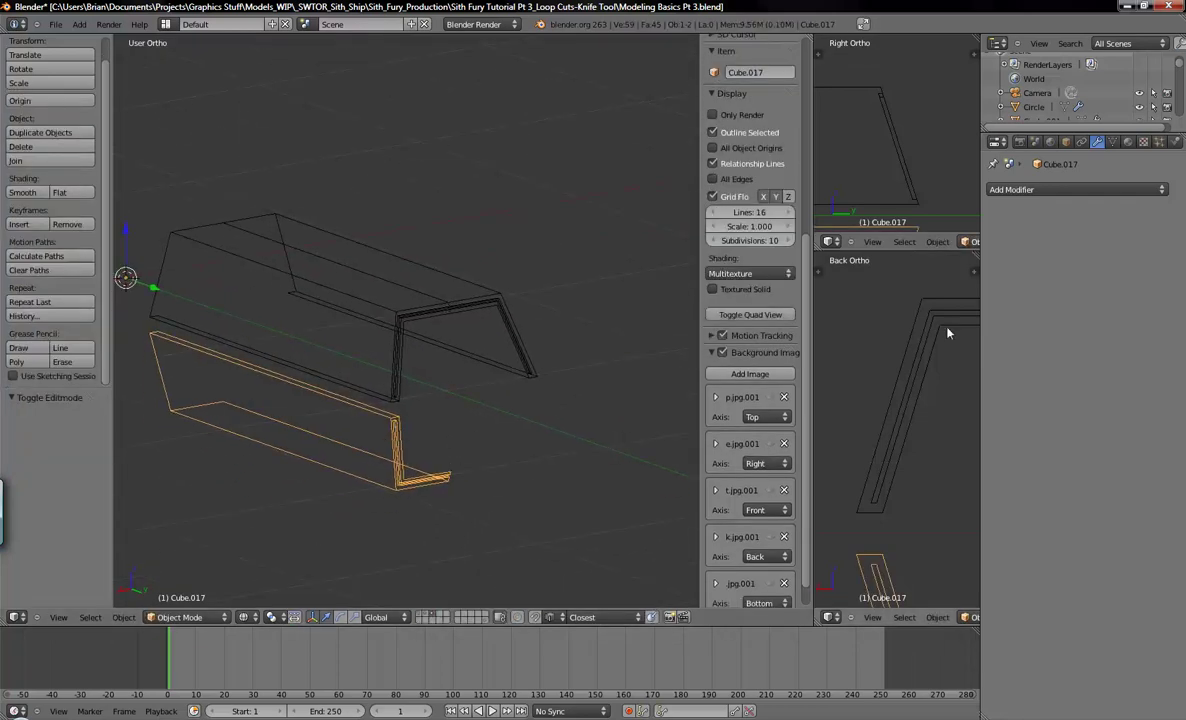
# Add a Mirror modifier on the X axis to the lower half and enable Clipping
pyautogui.click(1012, 189)
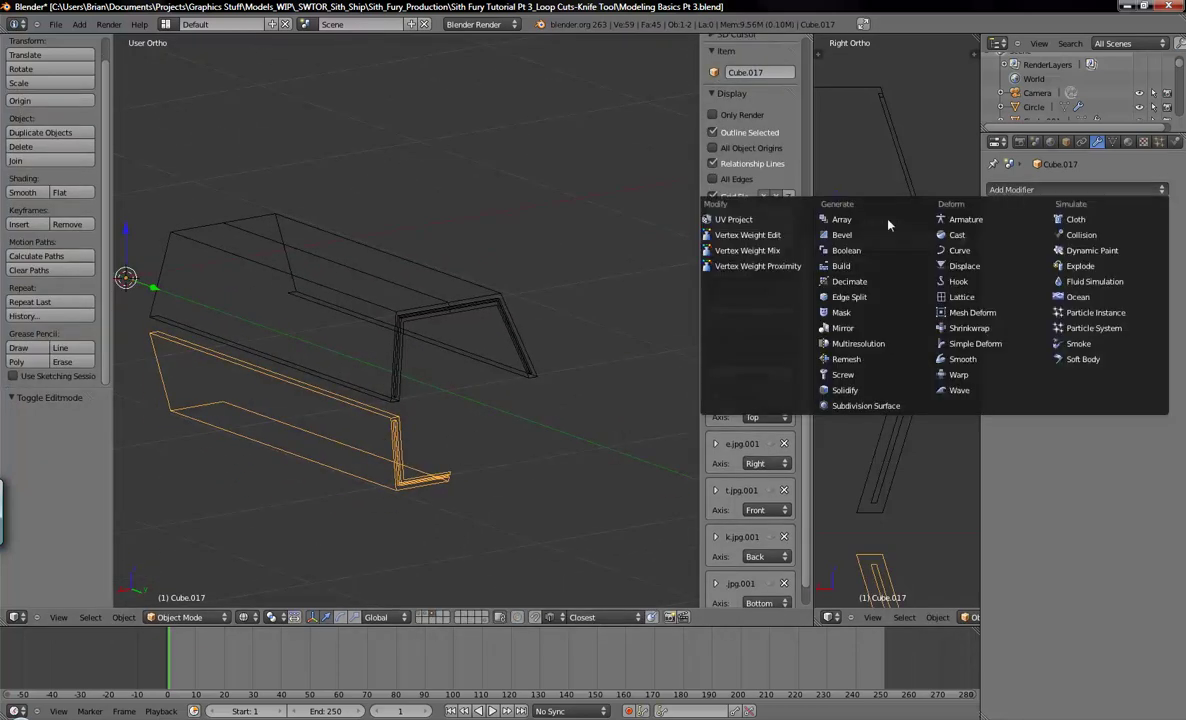
pyautogui.click(843, 330)
pyautogui.click(1045, 289)
pyautogui.keyDown('shift'); pyautogui.moveTo(463, 498); pyautogui.dragTo(549, 492, button='middle'); pyautogui.keyUp('shift')
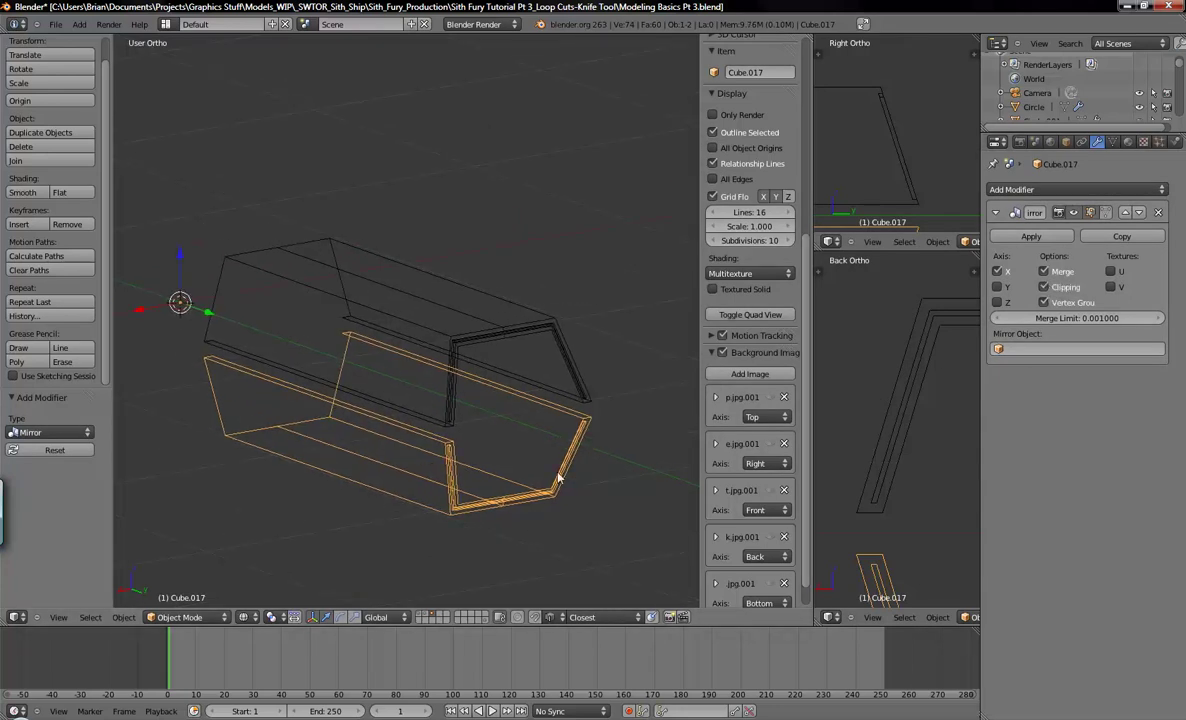
# Select the upper hull object and inspect both hull halves in solid shading
pyautogui.press('Tab')
pyautogui.press('Tab')
pyautogui.press('Tab')
pyautogui.press('Tab')
pyautogui.rightClick(426, 296)
pyautogui.moveTo(426, 296)
pyautogui.mouseDown(button='middle')
pyautogui.moveTo(459, 228)
pyautogui.moveTo(577, 429)
pyautogui.moveTo(564, 371)
pyautogui.moveTo(516, 350)
pyautogui.moveTo(525, 359)
pyautogui.mouseUp(button='middle')
pyautogui.press('z')
pyautogui.moveTo(383, 403); pyautogui.dragTo(446, 367, button='middle')
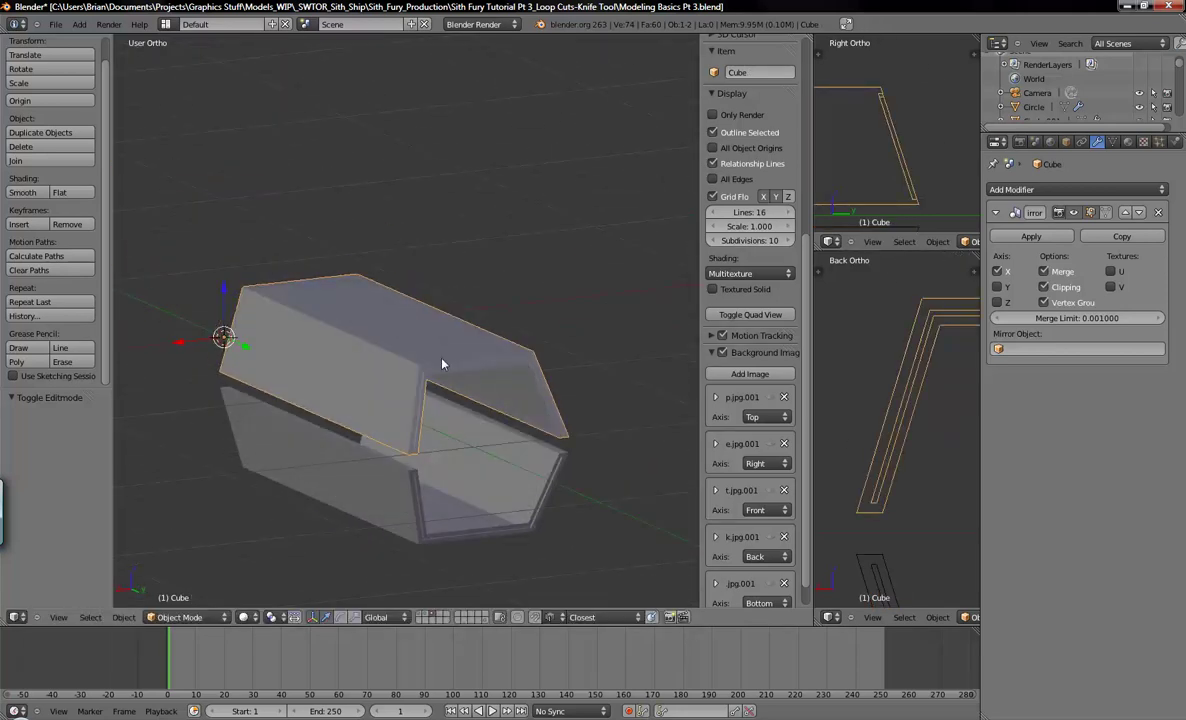
pyautogui.moveTo(455, 415); pyautogui.dragTo(470, 400, button='middle')
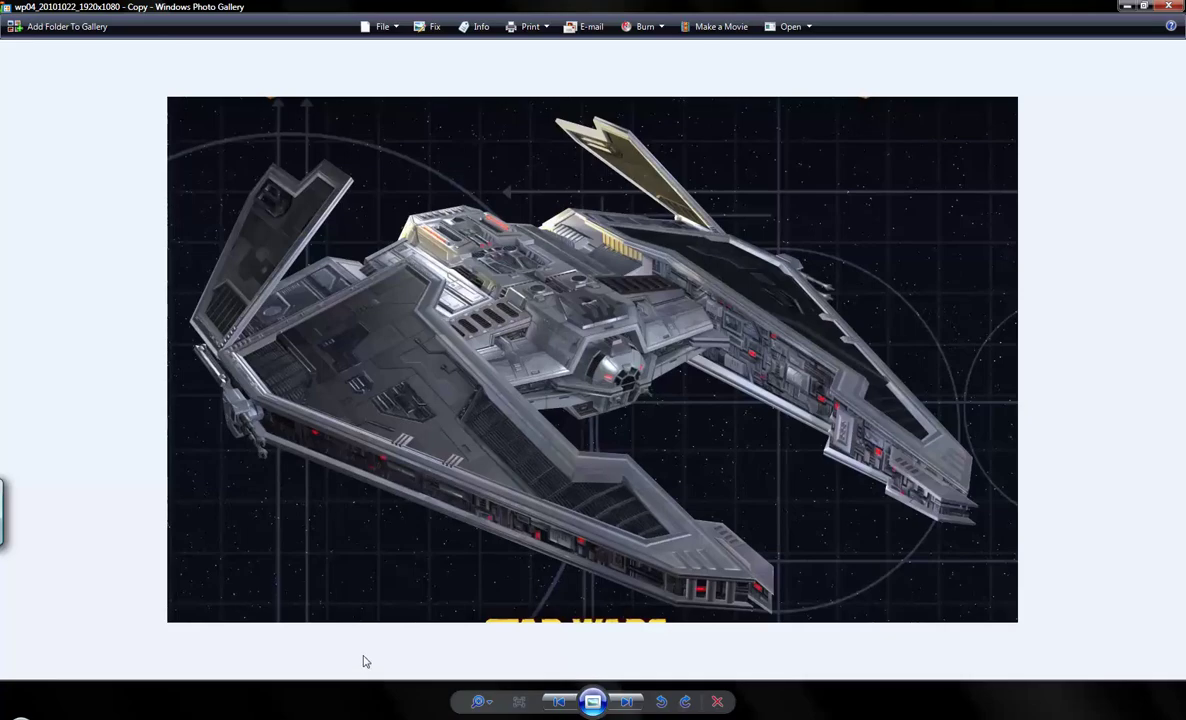
# Switch to Windows Photo Gallery, browse the ship references, and open another ship screenshot from the Reference folder
pyautogui.press('Right')
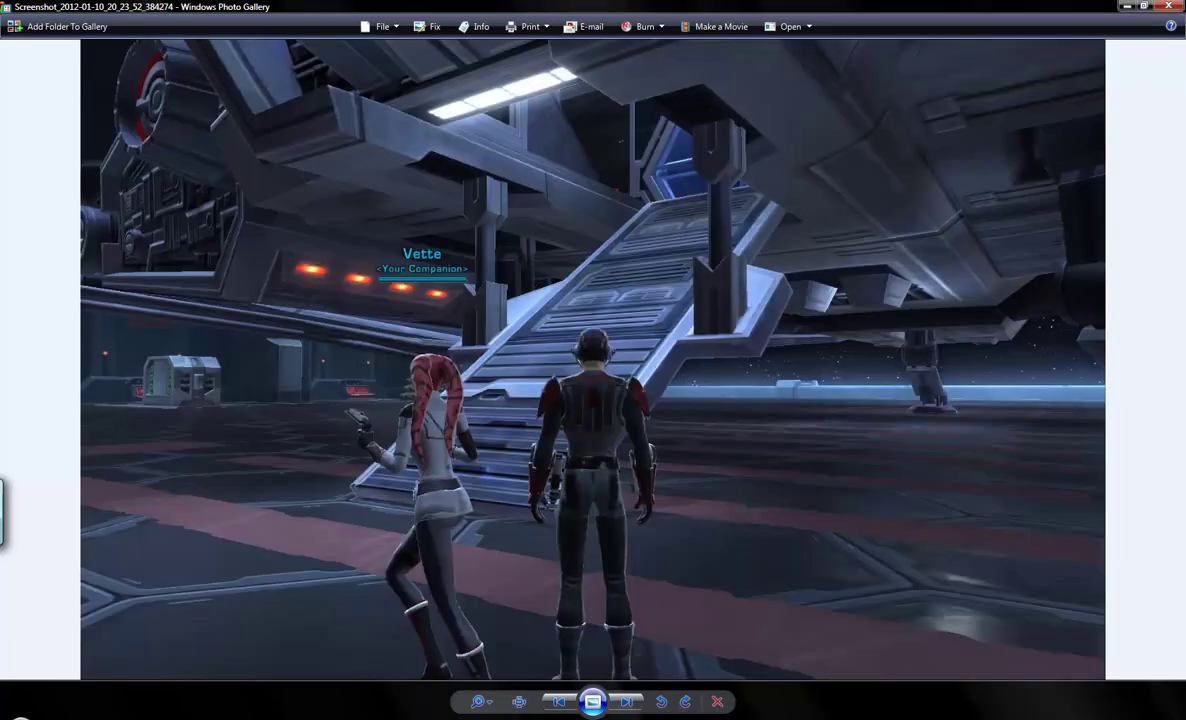
pyautogui.rightClick(332, 714)
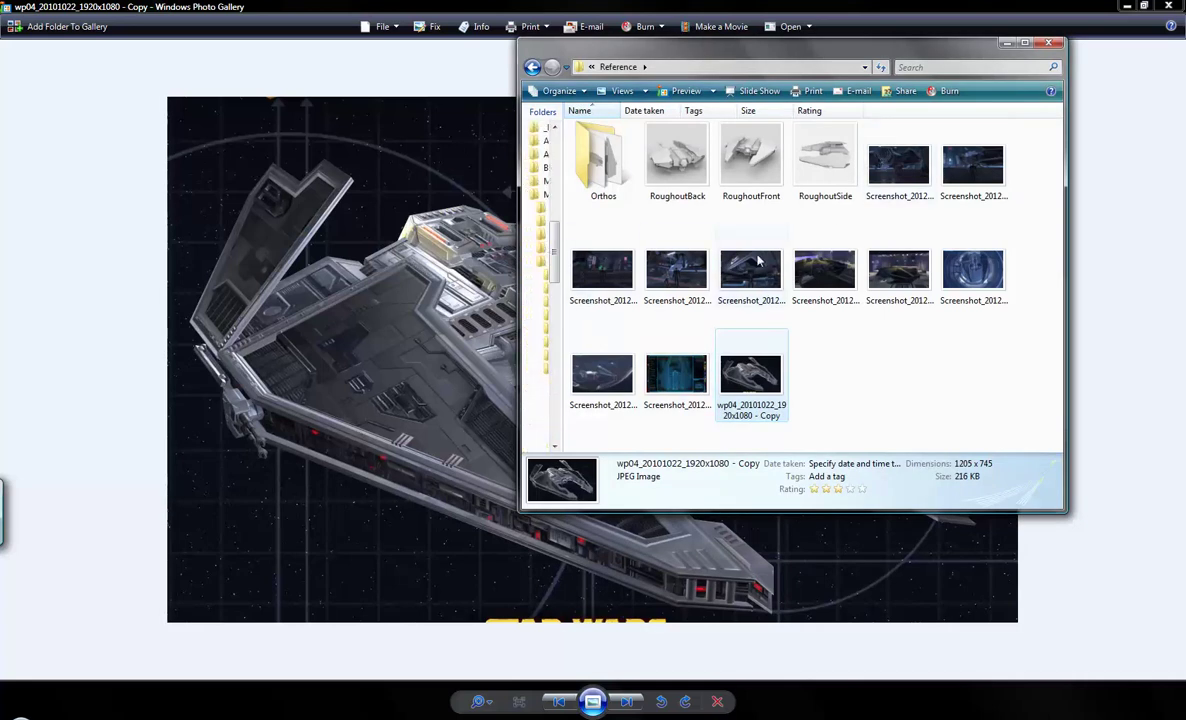
pyautogui.doubleClick(826, 272)
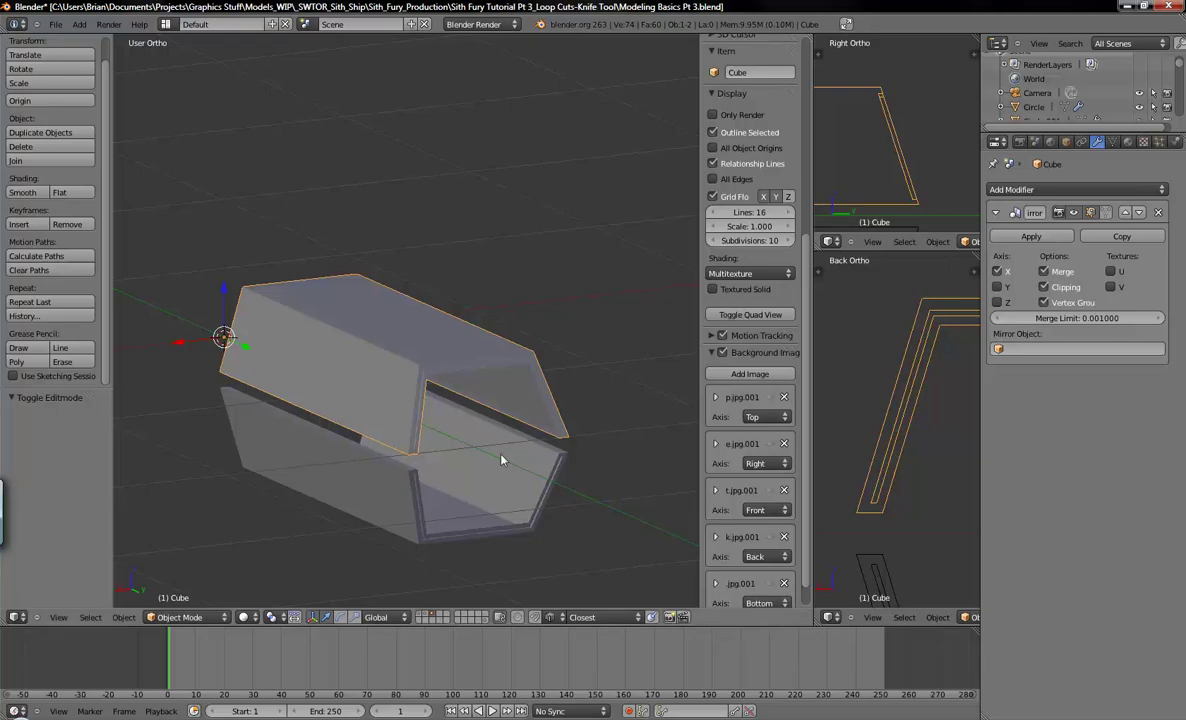
# Return to Blender and show the top background image behind the upper hull in a wireframe top view
pyautogui.press('KP_7')
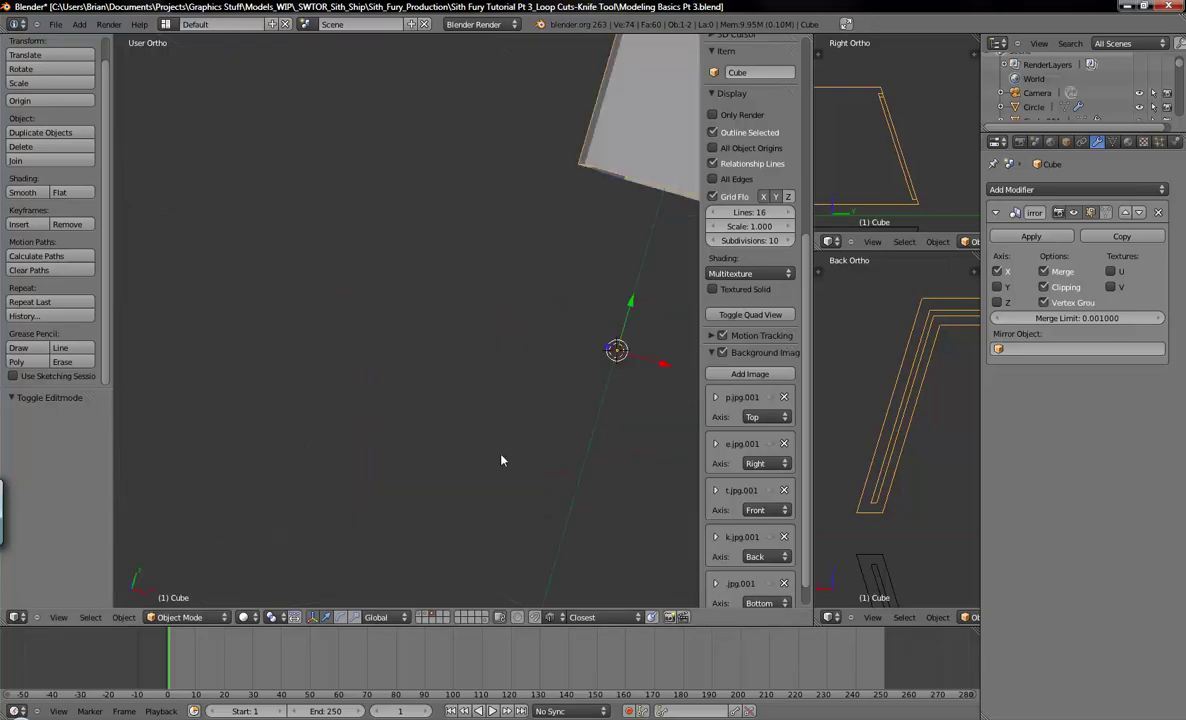
pyautogui.press('KP_Decimal')
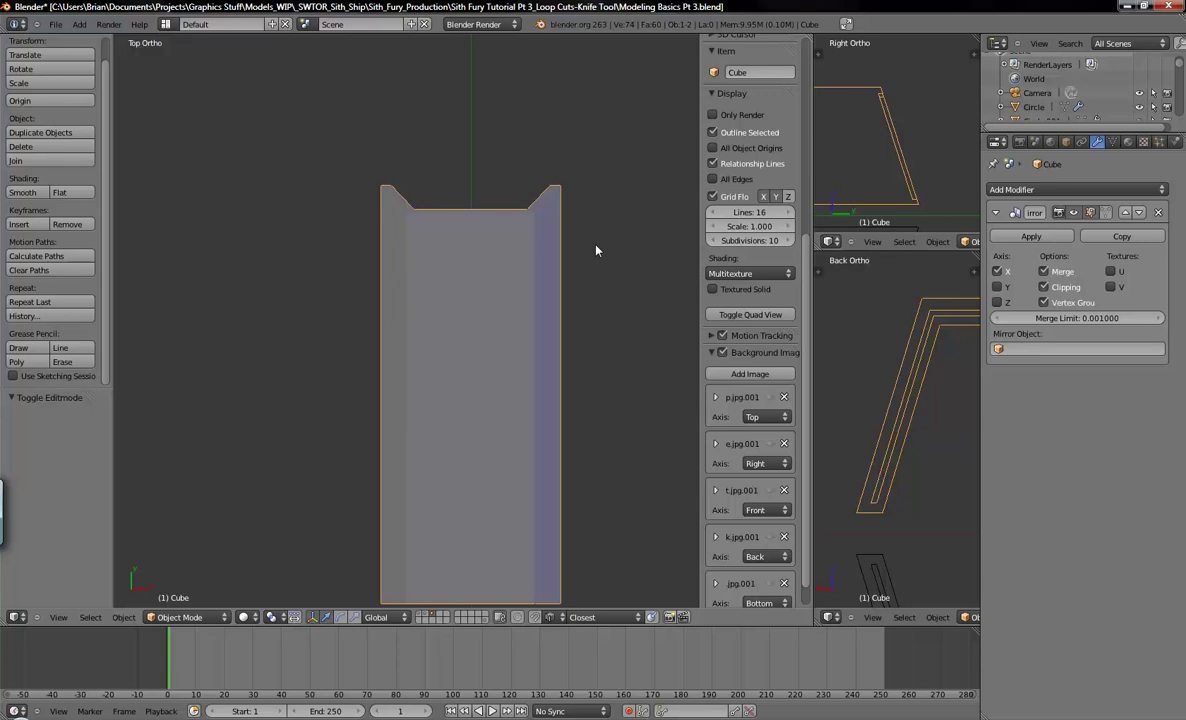
pyautogui.press('z')
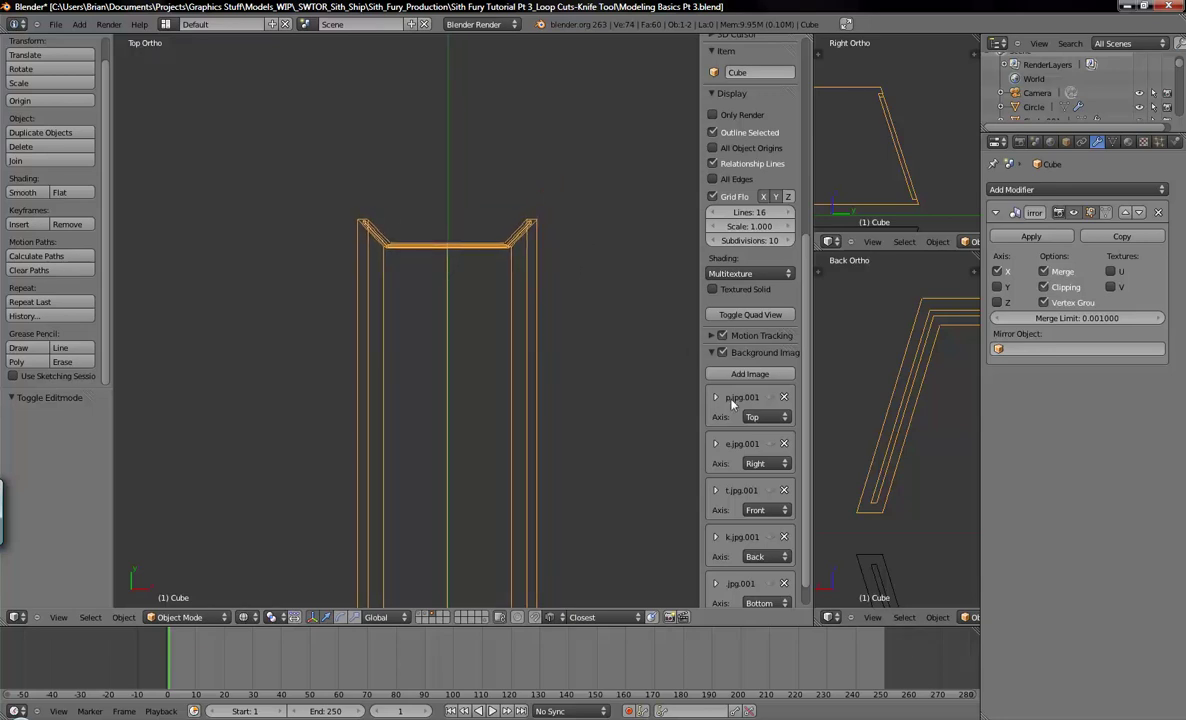
pyautogui.scroll(-1, 740, 403)
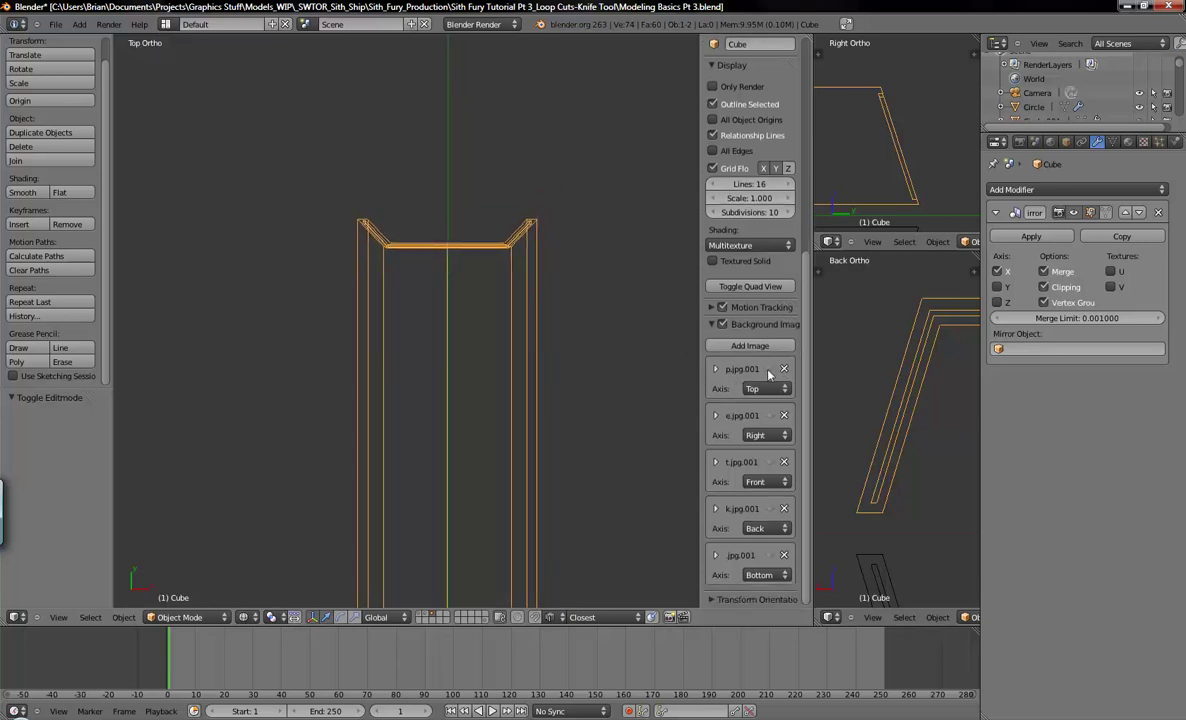
pyautogui.click(769, 370)
pyautogui.moveTo(499, 298)
pyautogui.keyDown('shift'); pyautogui.mouseDown(button='middle')
pyautogui.moveTo(480, 304)
pyautogui.moveTo(490, 307)
pyautogui.mouseUp(button='middle'); pyautogui.keyUp('shift')
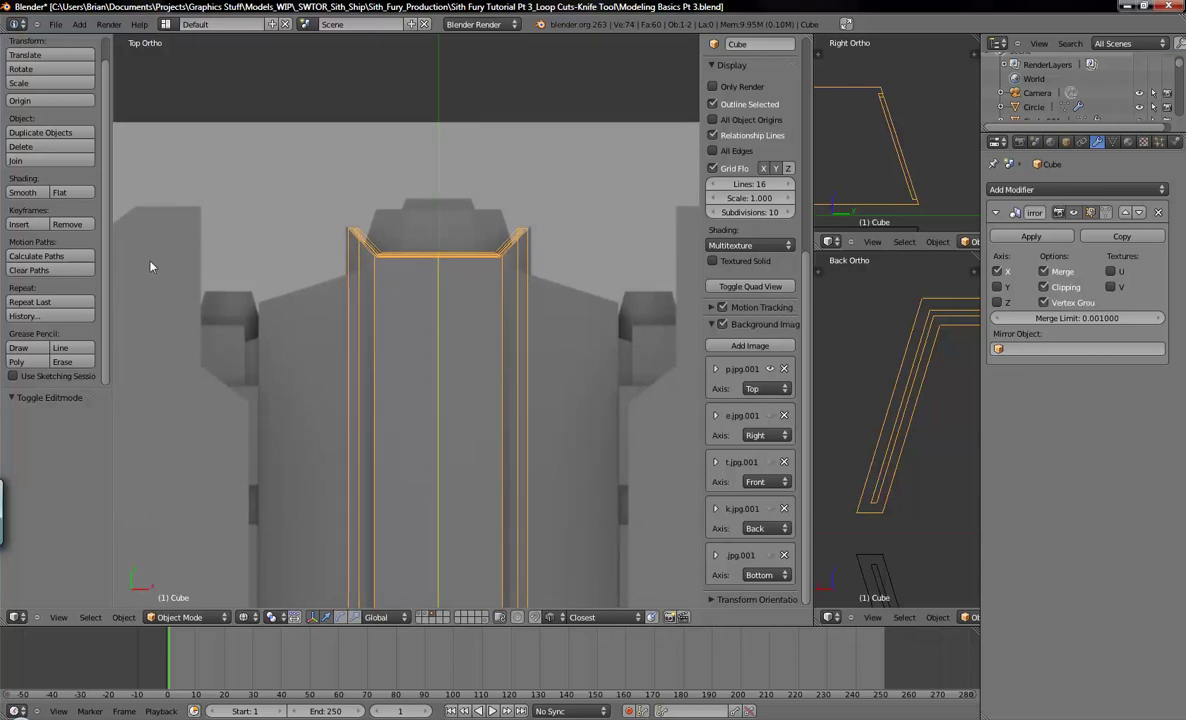
# Add a loop cut across the upper hull's mesh and slide it about -0.75 towards the rear rim
pyautogui.press('Tab')
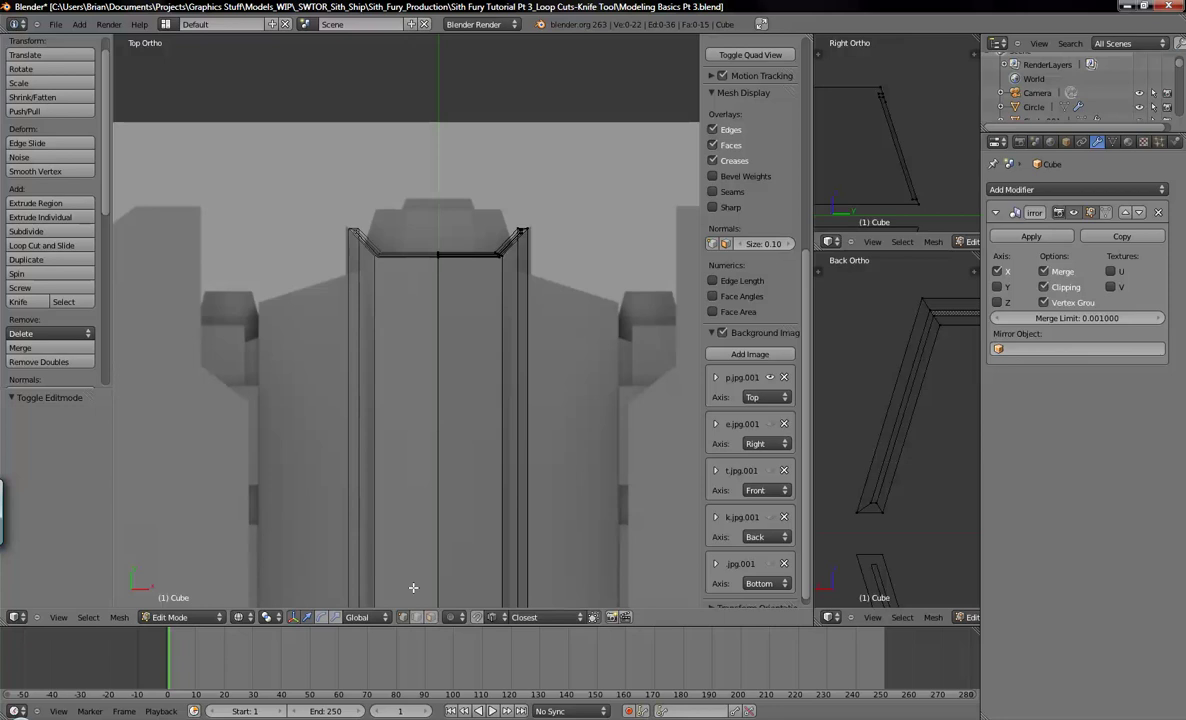
pyautogui.click(46, 246)
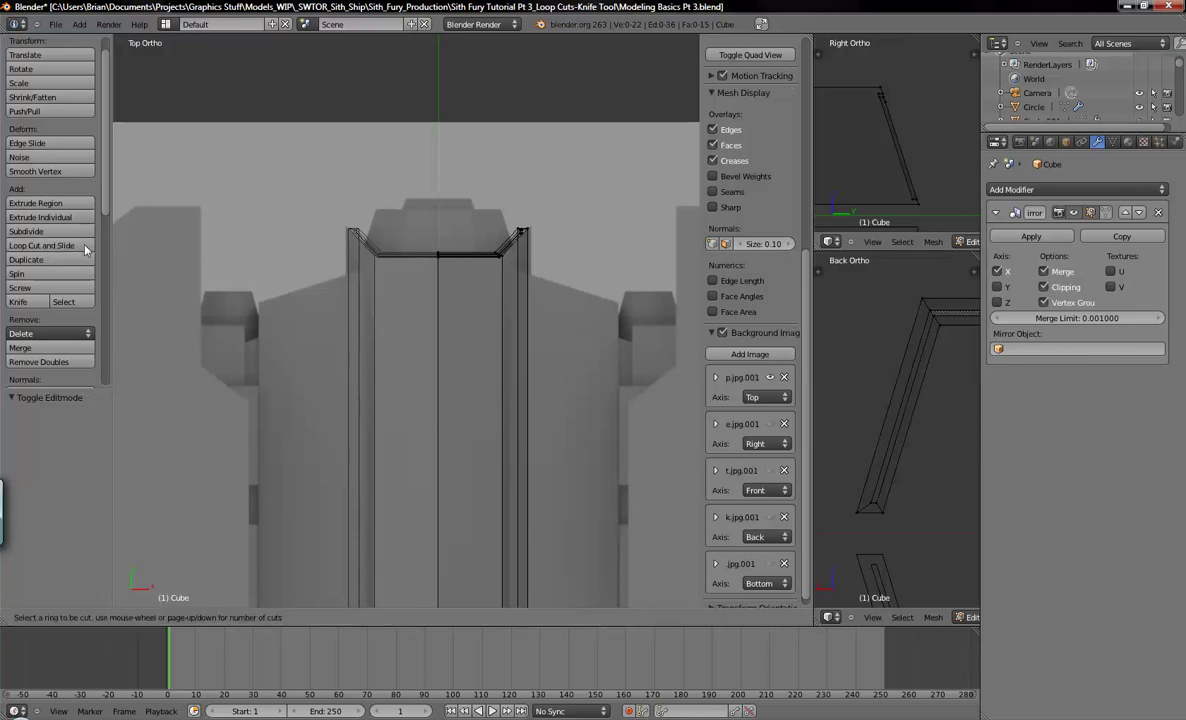
pyautogui.click(499, 455)
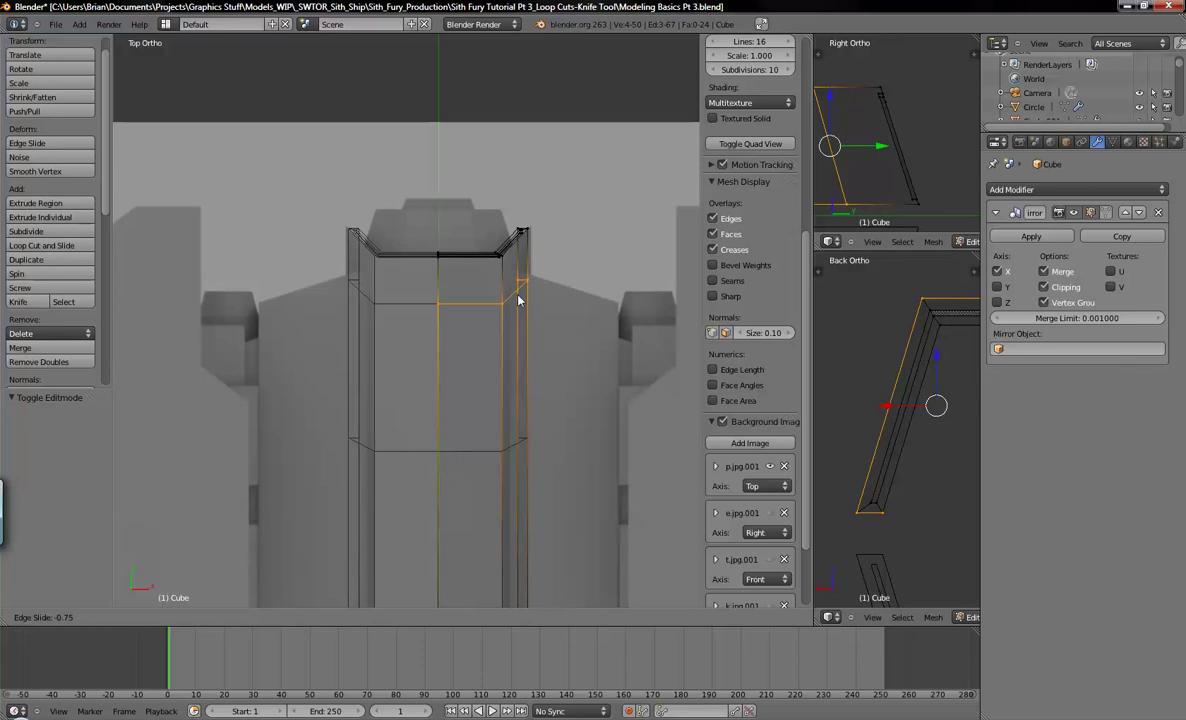
pyautogui.click(519, 300)
pyautogui.moveTo(519, 300); pyautogui.dragTo(458, 310, button='middle')
pyautogui.press('KP_7')
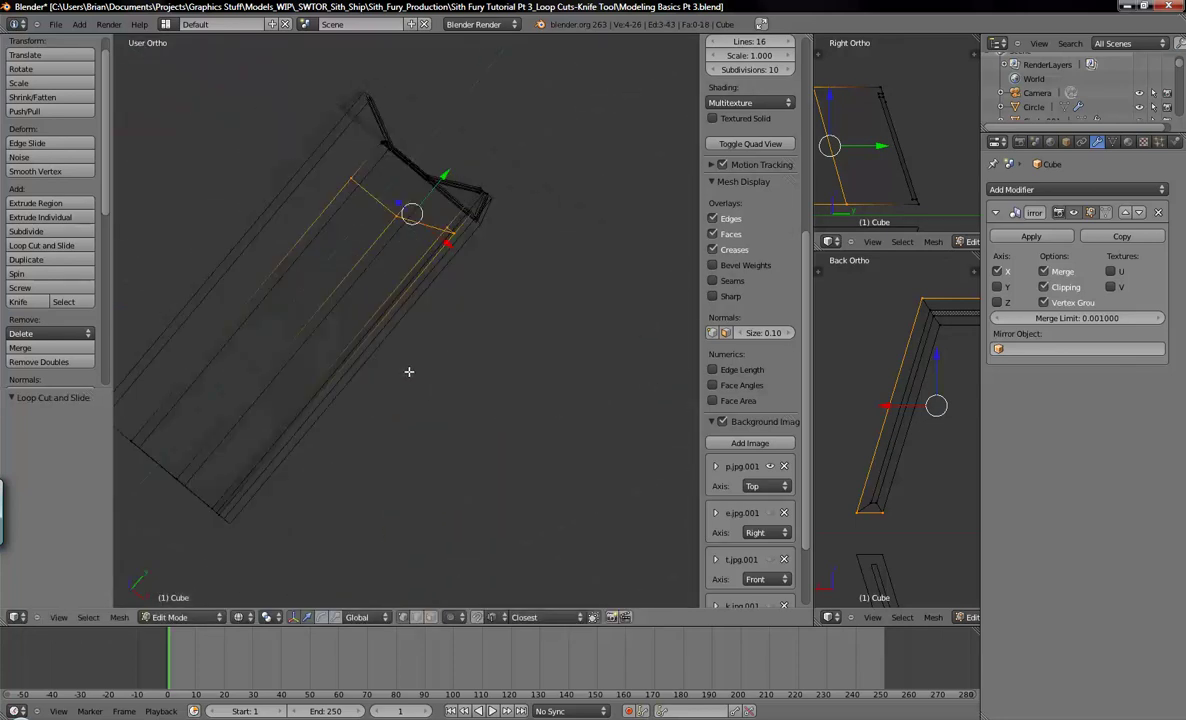
pyautogui.keyDown('shift'); pyautogui.moveTo(430, 328); pyautogui.dragTo(440, 375, button='middle'); pyautogui.keyUp('shift')
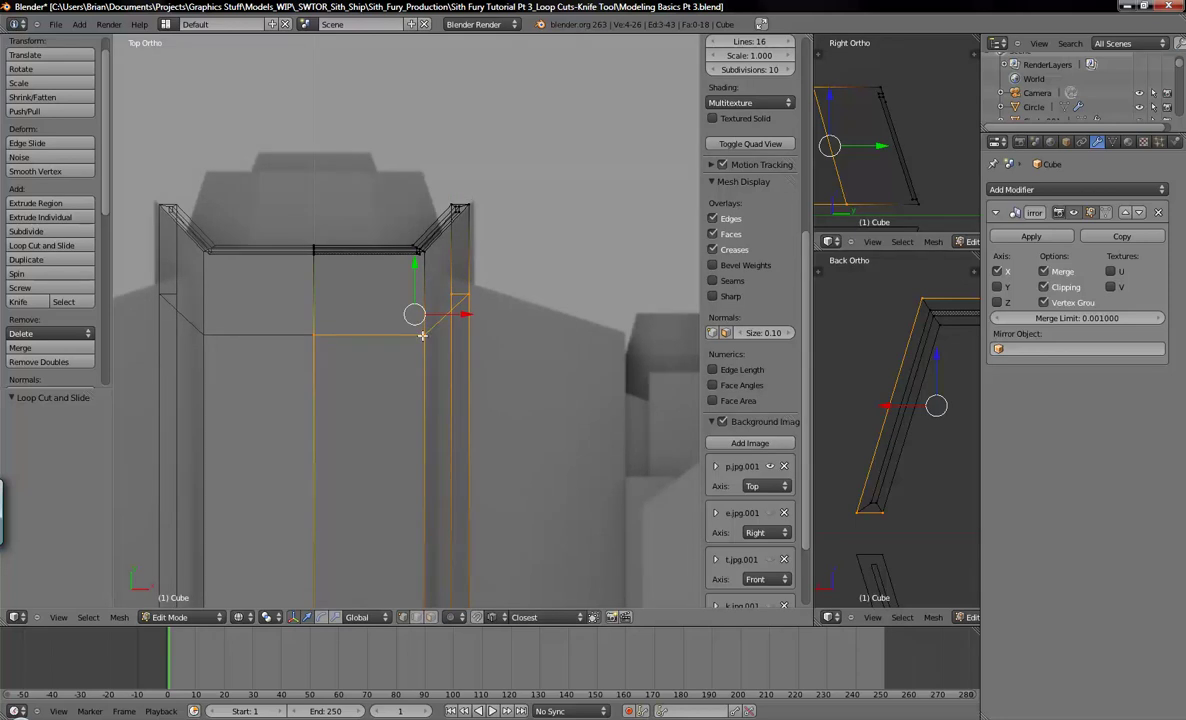
# Straighten the new loop by moving its two top-face vertices about 0.087 along Y, with a final -0.0015 correction
pyautogui.rightClick(422, 337)
pyautogui.rightClick(314, 335)
pyautogui.keyDown('shift'); pyautogui.rightClick(426, 340); pyautogui.keyUp('shift')
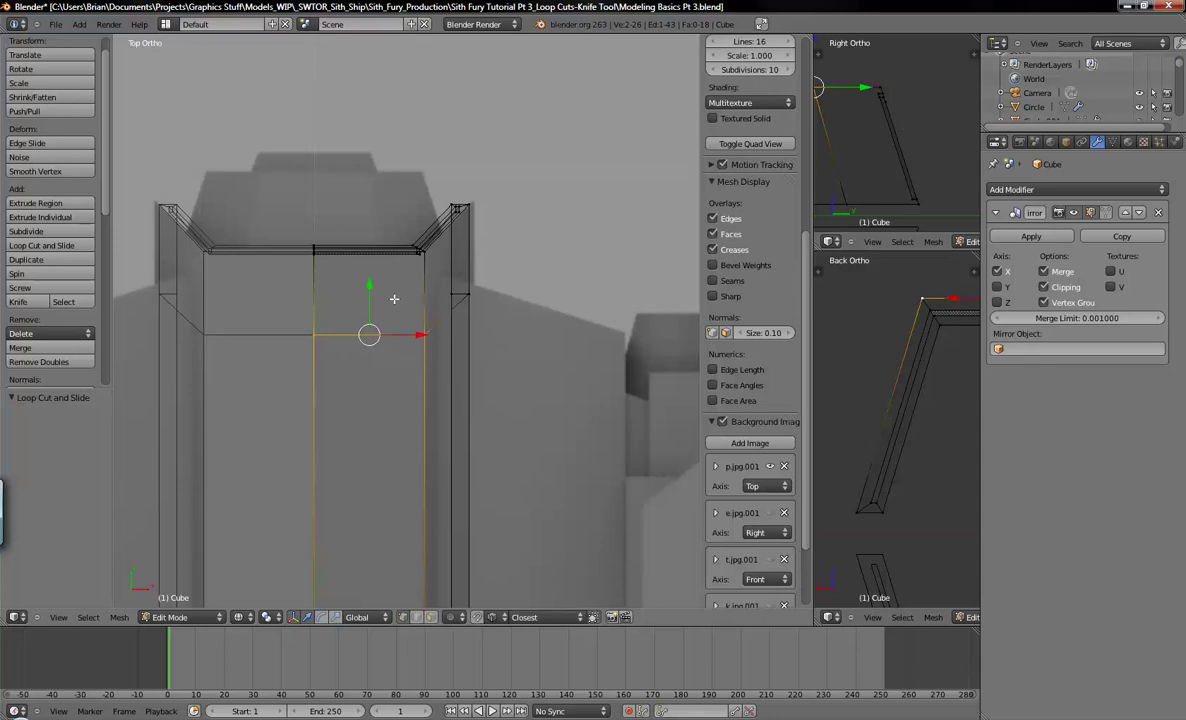
pyautogui.press('g')
pyautogui.press('y')
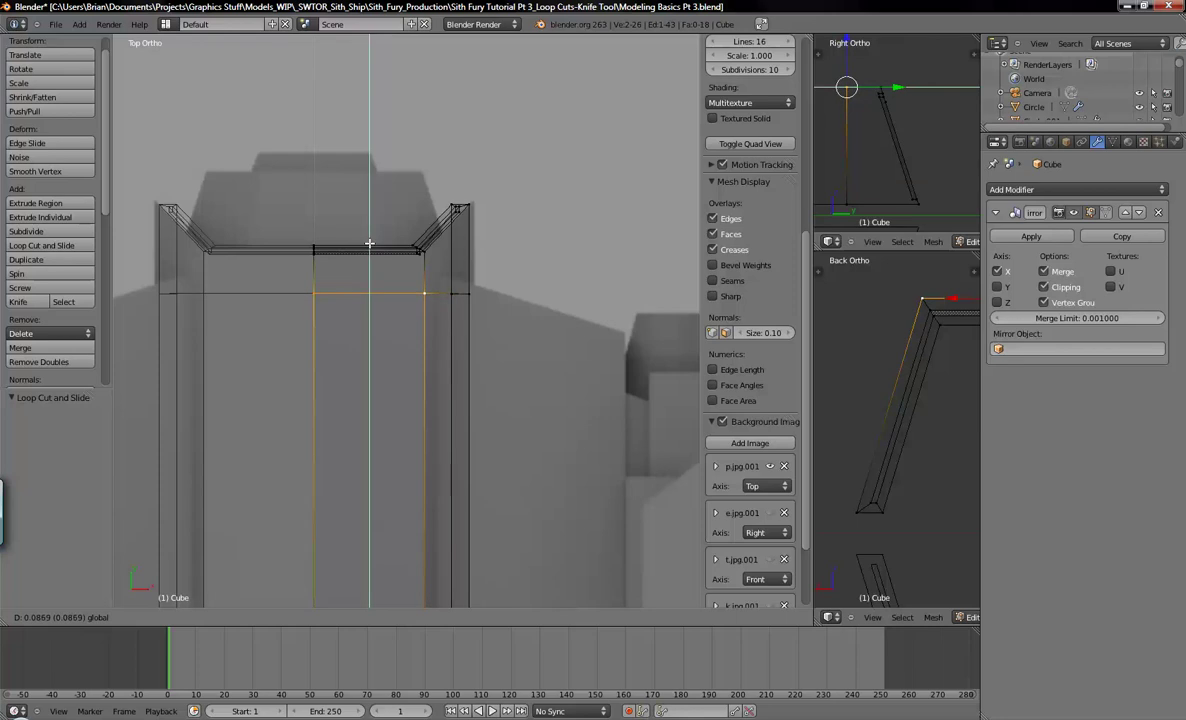
pyautogui.click(369, 242)
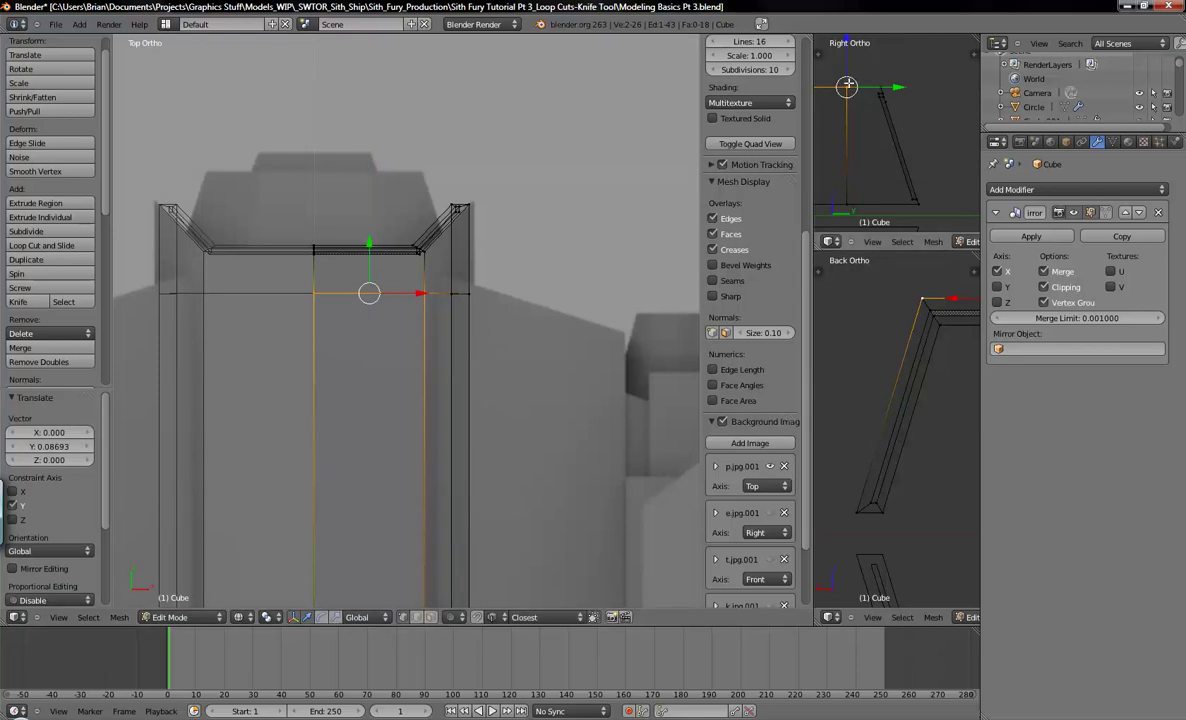
pyautogui.keyDown('shift'); pyautogui.moveTo(361, 275); pyautogui.dragTo(375, 303, button='middle'); pyautogui.keyUp('shift')
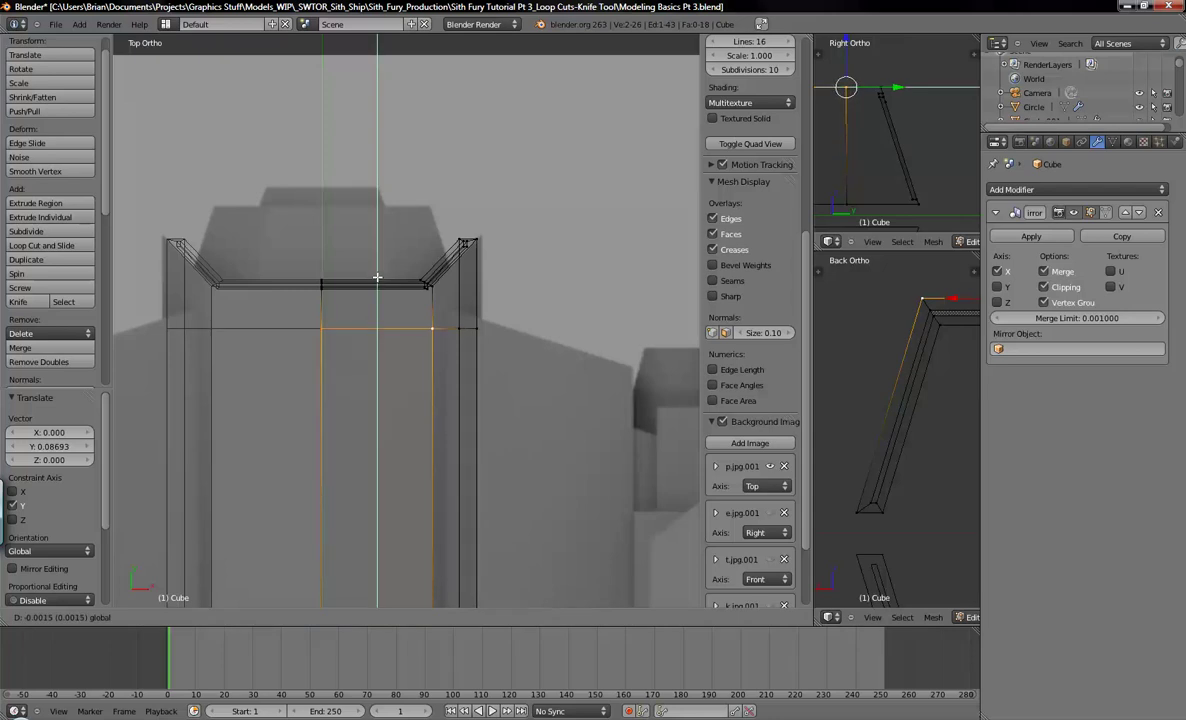
pyautogui.moveTo(372, 276); pyautogui.dragTo(344, 358, button='middle')
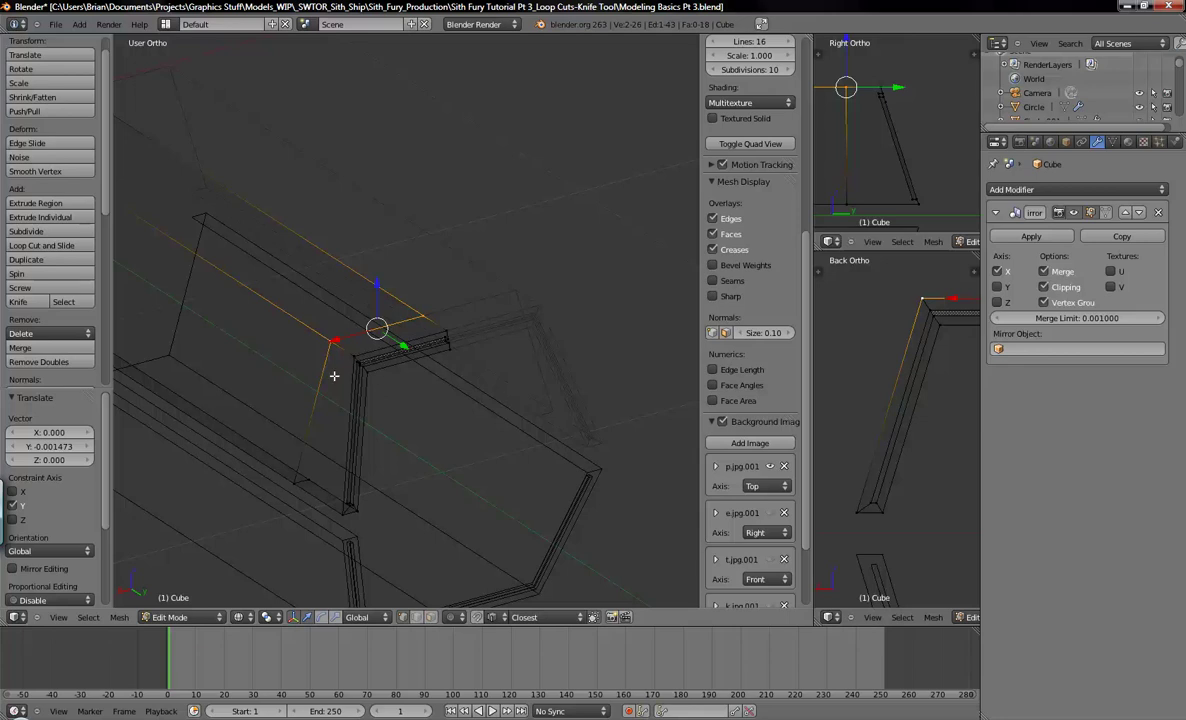
# Box-select the vertices at the rear rim's upper corner and move them about -0.043 along X
pyautogui.press('a')
pyautogui.press('KP_7')
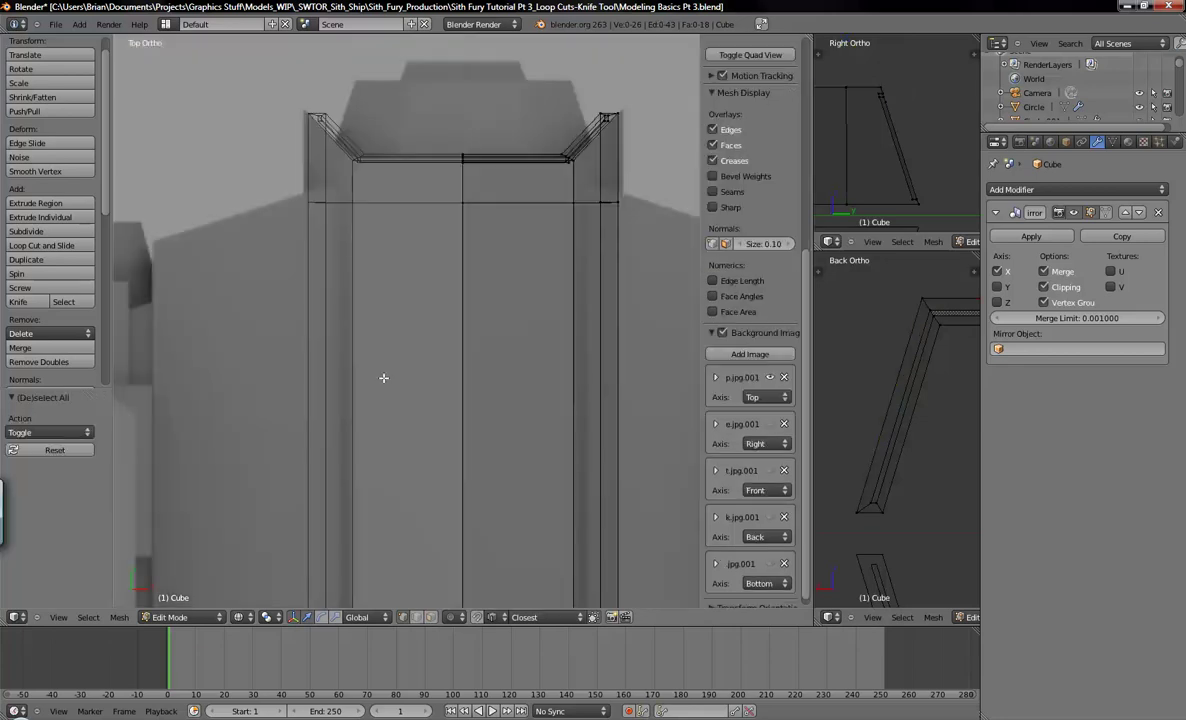
pyautogui.keyDown('shift'); pyautogui.moveTo(479, 280); pyautogui.dragTo(434, 386, button='middle'); pyautogui.keyUp('shift')
pyautogui.moveTo(497, 234); pyautogui.dragTo(540, 281)
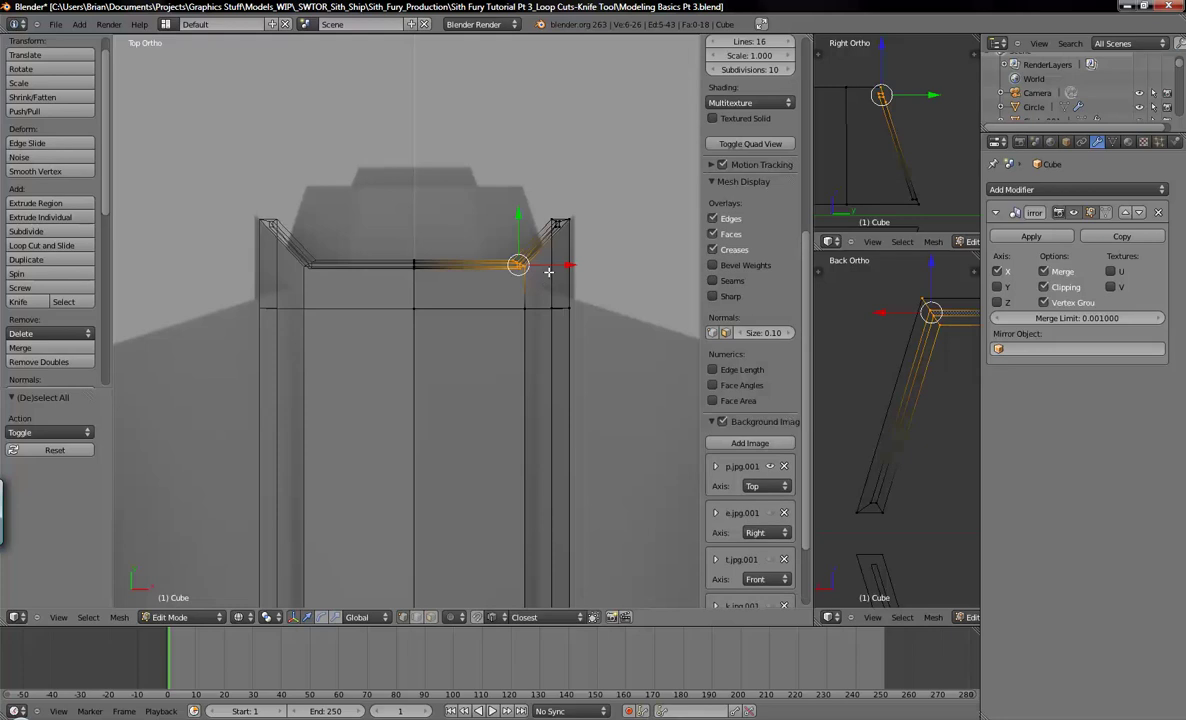
pyautogui.press('g')
pyautogui.press('x')
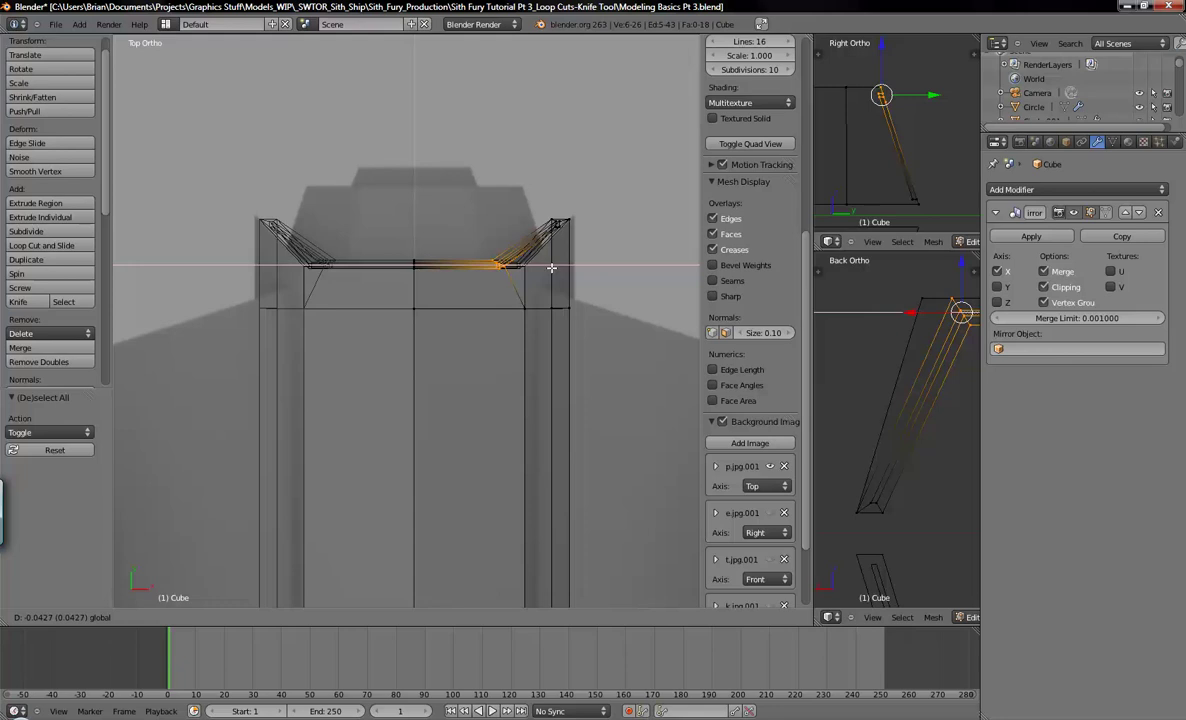
pyautogui.click(551, 267)
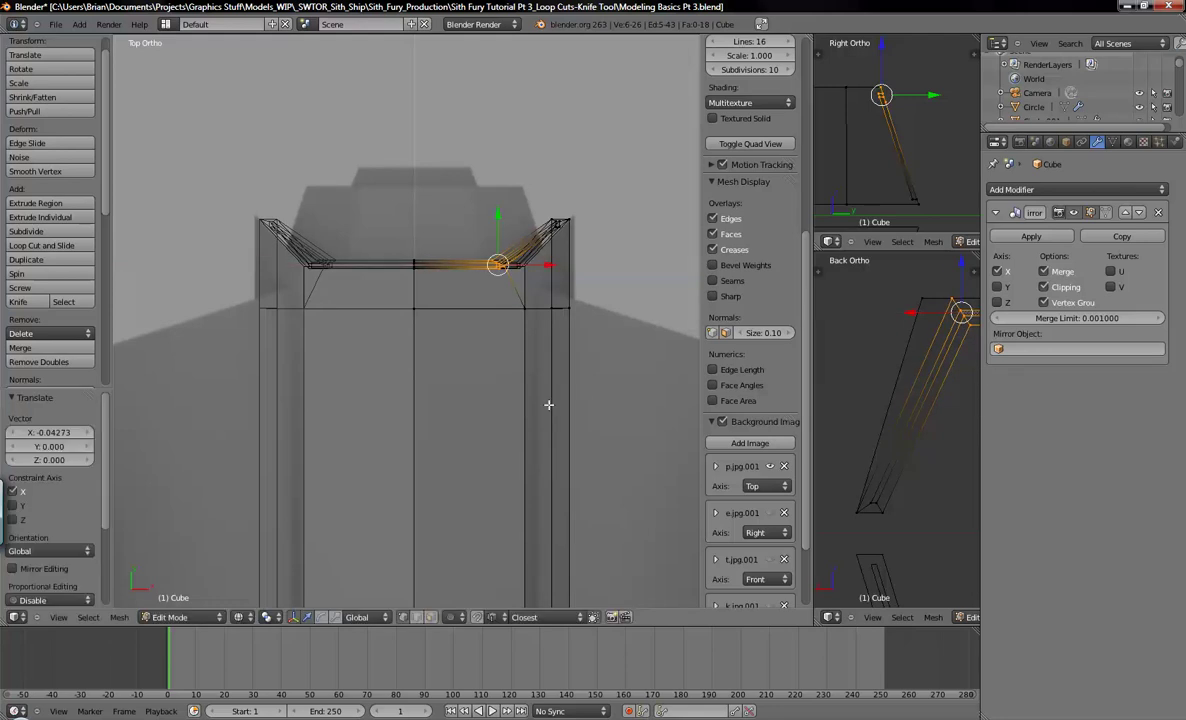
# Inspect the reshaped rear rim and both hull halves in solid shading from several angles
pyautogui.moveTo(569, 336); pyautogui.dragTo(424, 359, button='middle')
pyautogui.press('z')
pyautogui.moveTo(556, 365); pyautogui.dragTo(360, 336, button='middle')
pyautogui.press('Tab')
pyautogui.moveTo(397, 490)
pyautogui.keyDown('shift'); pyautogui.mouseDown(button='middle')
pyautogui.moveTo(484, 394)
pyautogui.moveTo(471, 397)
pyautogui.mouseUp(button='middle'); pyautogui.keyUp('shift')
pyautogui.keyDown('shift'); pyautogui.moveTo(528, 325); pyautogui.dragTo(410, 427, button='middle'); pyautogui.keyUp('shift')
pyautogui.scroll(-3, 466, 375)
pyautogui.scroll(2, 352, 401)
pyautogui.press('Tab')
pyautogui.press('Tab')
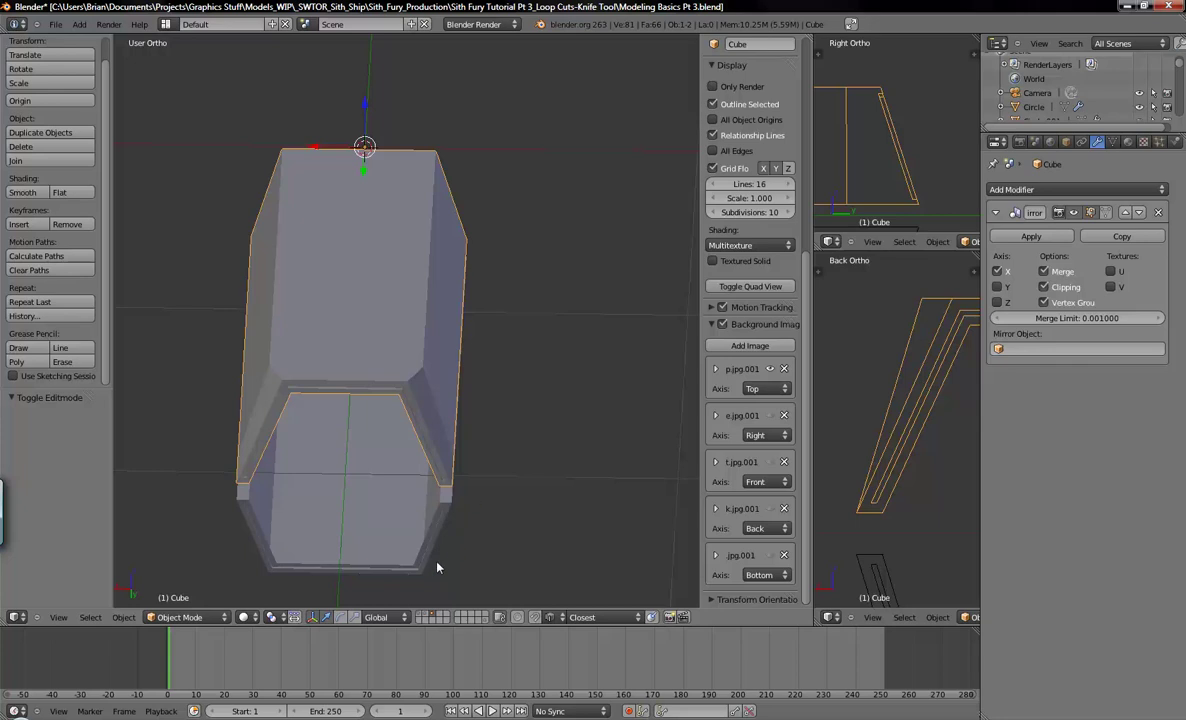
# Bring both hull halves into the back view, check the ship screenshot in Windows Photo Gallery, and return to Blender
pyautogui.keyDown('shift'); pyautogui.moveTo(926, 470); pyautogui.dragTo(911, 437, button='middle'); pyautogui.keyUp('shift')
pyautogui.scroll(-4, 871, 557)
pyautogui.click(483, 697)
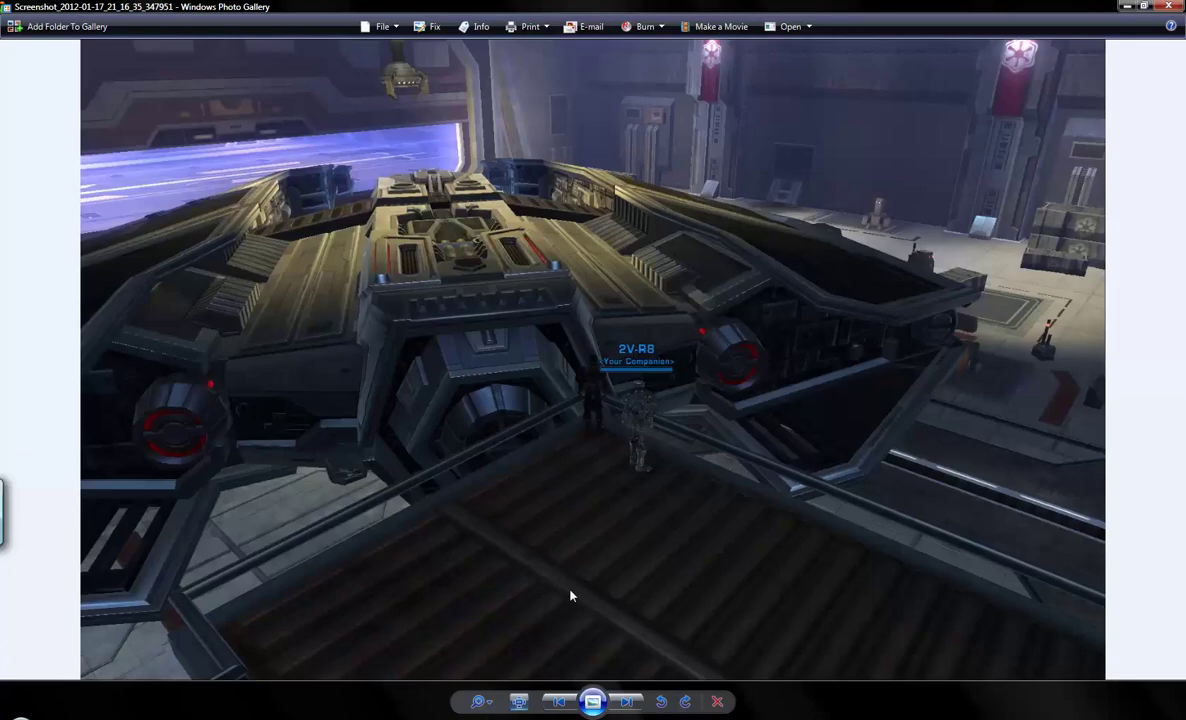
pyautogui.hotkey('alt', 'Tab')
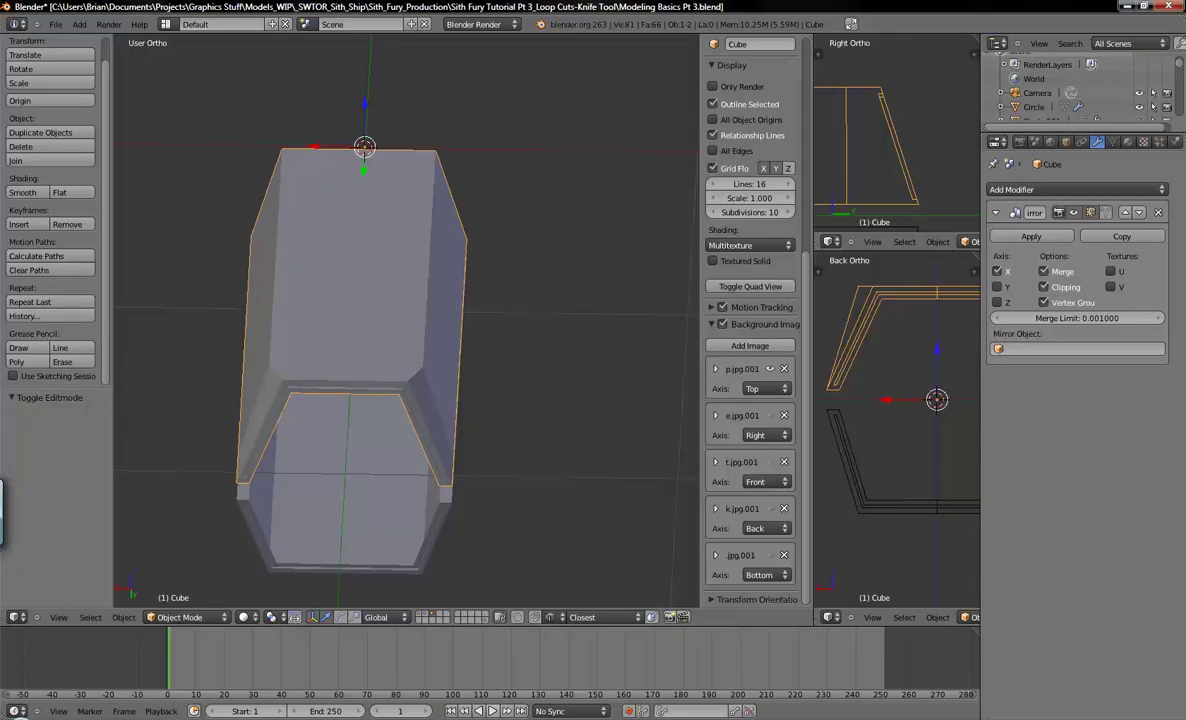
# Open the upper hull half for mesh editing in the top view, framed on its rear rim over the reference
pyautogui.press('Tab')
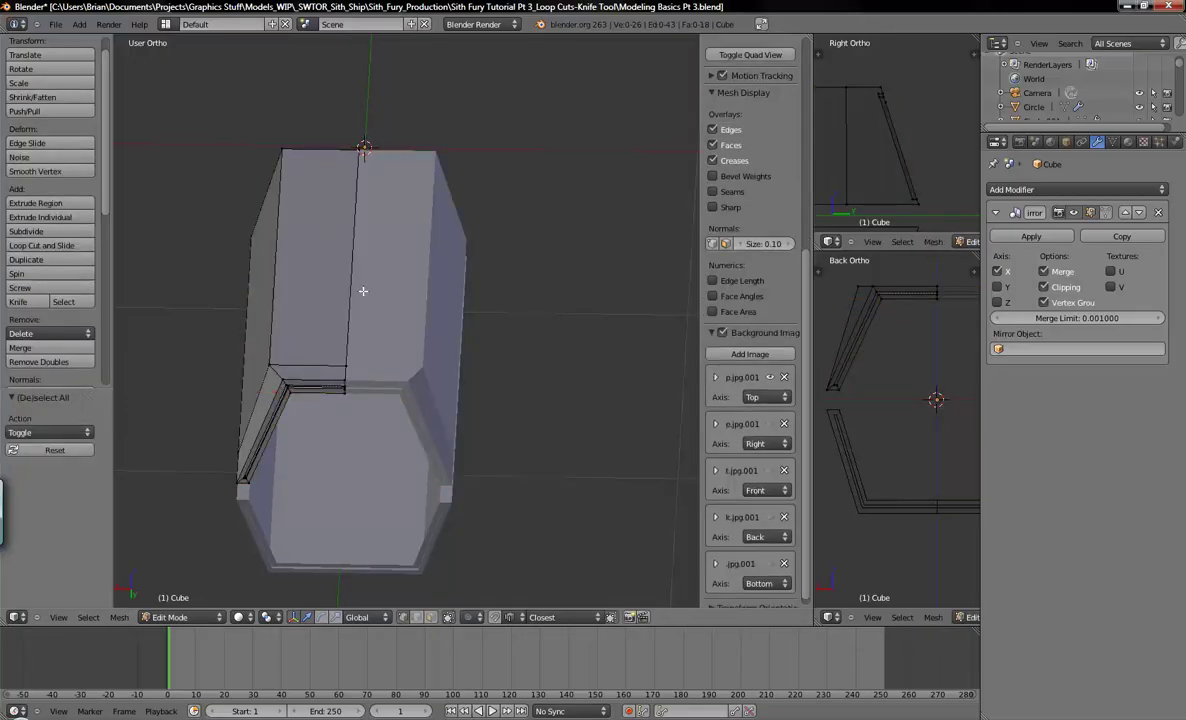
pyautogui.press('KP_7')
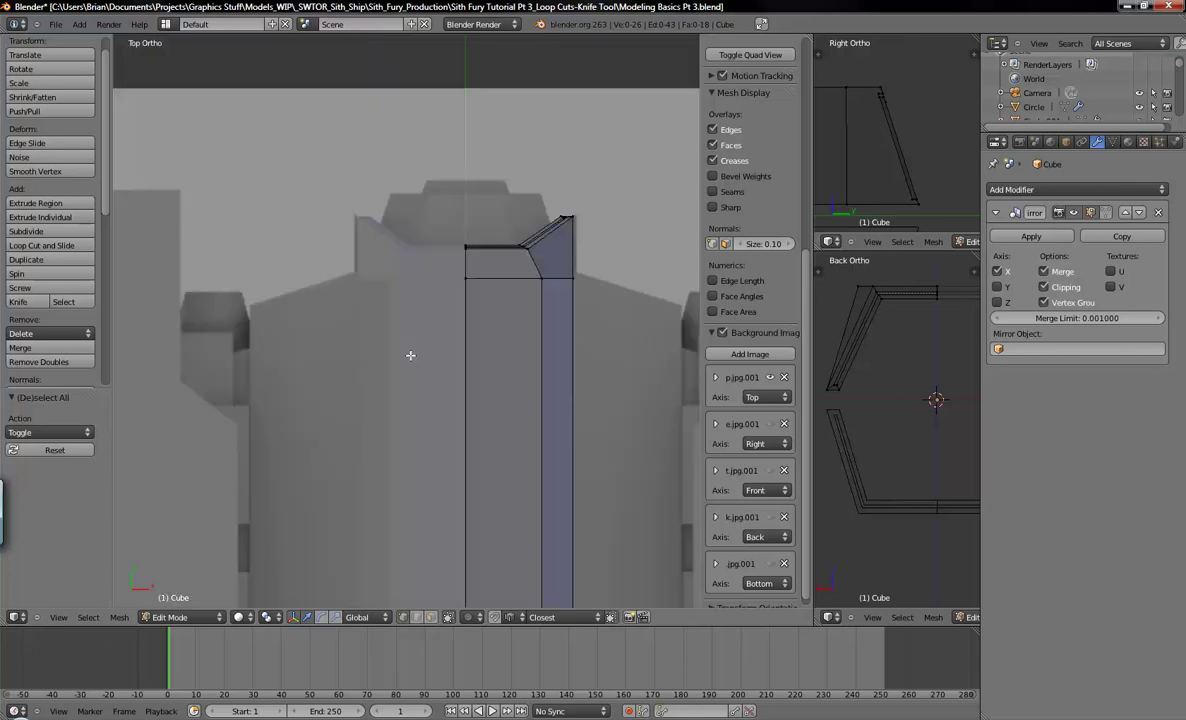
pyautogui.keyDown('shift'); pyautogui.moveTo(580, 374); pyautogui.dragTo(528, 299, button='middle'); pyautogui.keyUp('shift')
pyautogui.scroll(2, 402, 352)
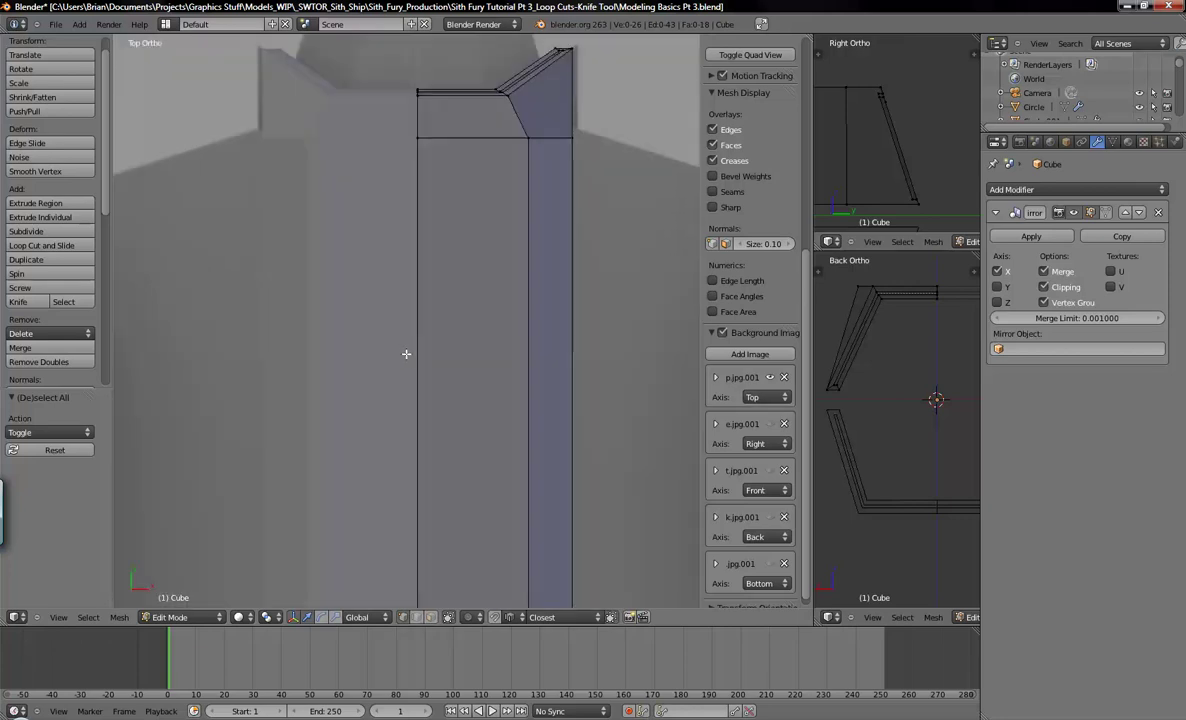
pyautogui.scroll(-1, 407, 353)
pyautogui.keyDown('shift'); pyautogui.moveTo(498, 347); pyautogui.dragTo(454, 420, button='middle'); pyautogui.keyUp('shift')
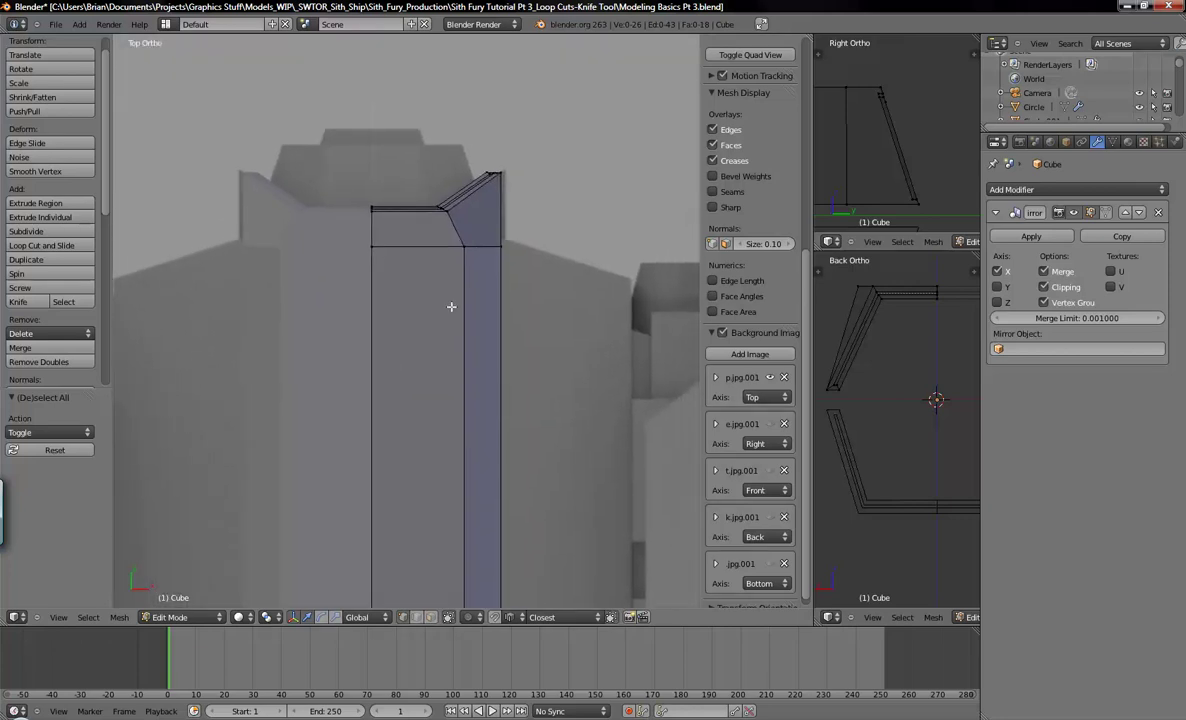
pyautogui.rightClick(376, 248)
pyautogui.rightClick(462, 266)
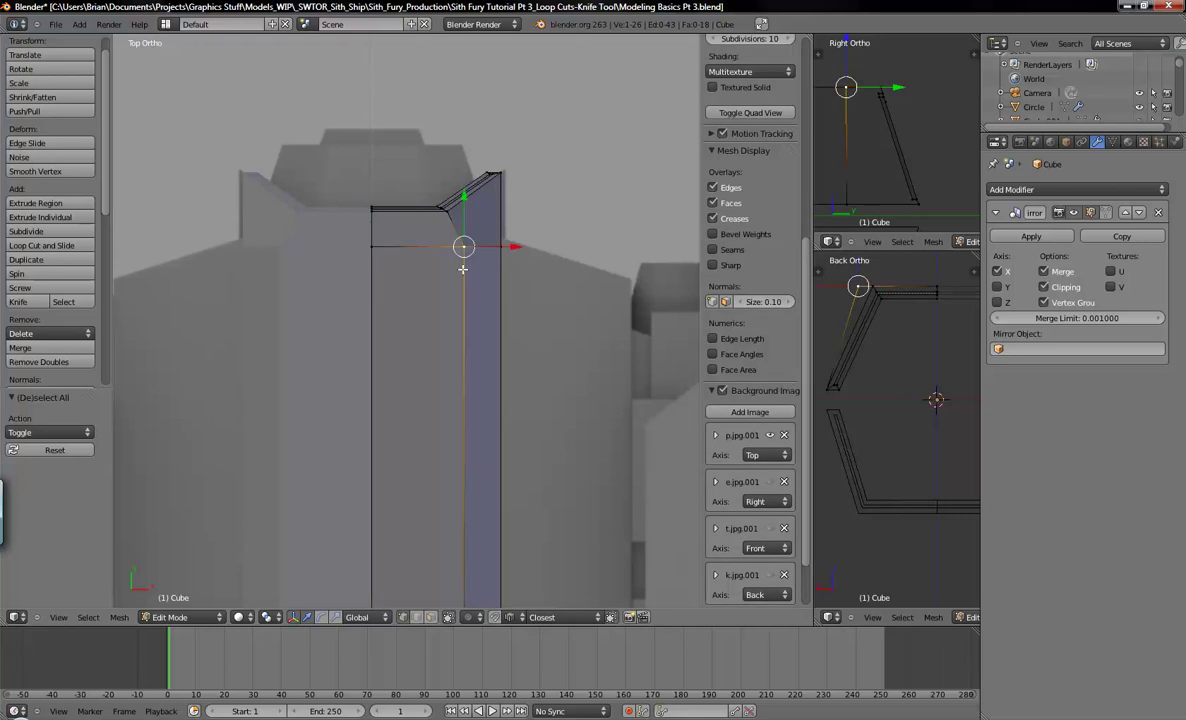
pyautogui.rightClick(372, 251)
pyautogui.press('g')
pyautogui.rightClick(455, 346)
pyautogui.press('a')
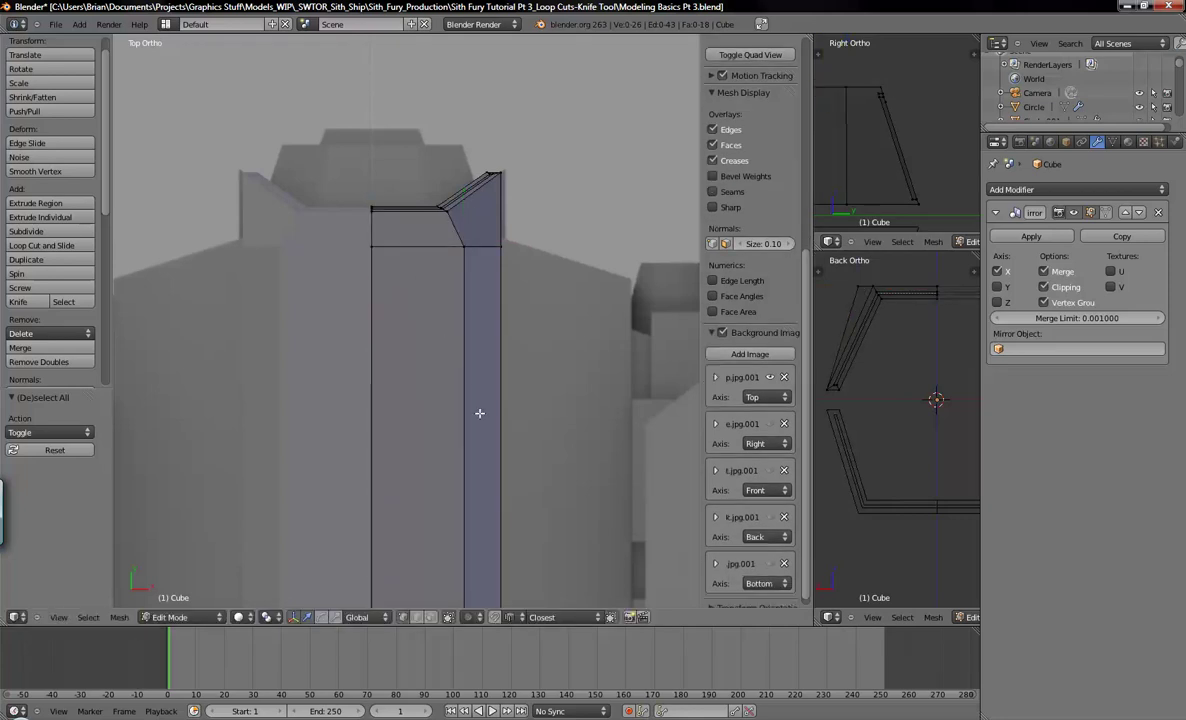
pyautogui.keyDown('shift'); pyautogui.moveTo(479, 413); pyautogui.dragTo(424, 283, button='middle'); pyautogui.keyUp('shift')
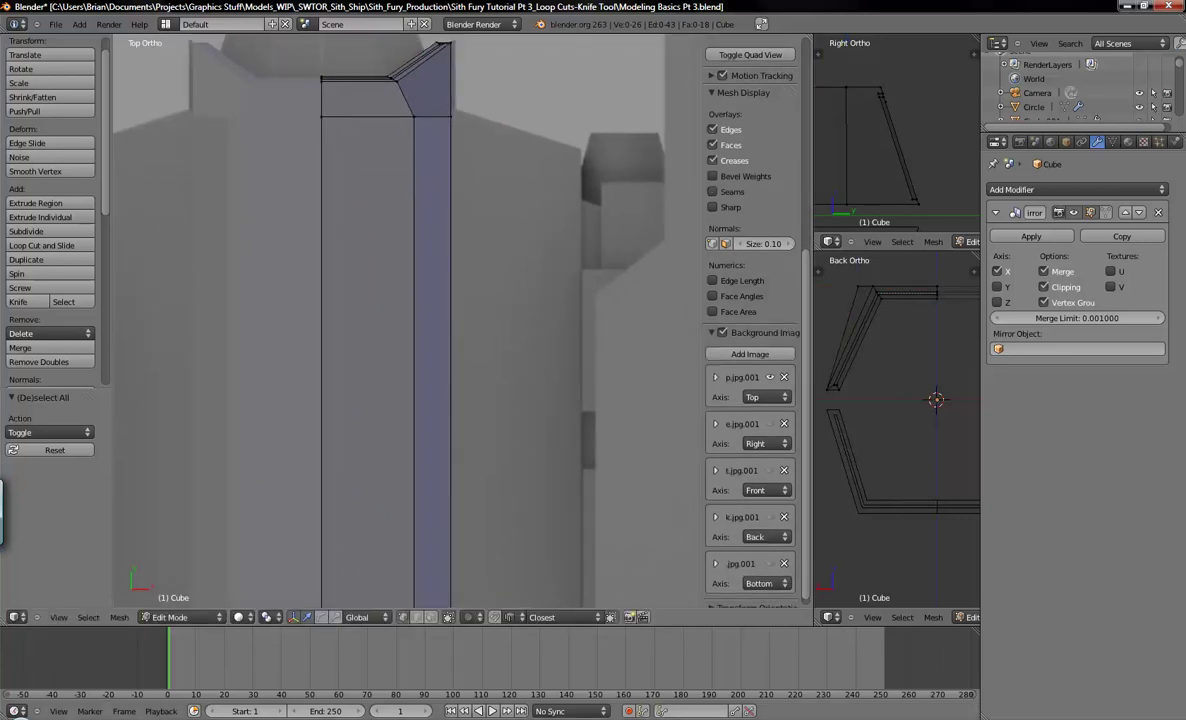
# Open the top-down ship screenshot from the Reference folder in Windows Photo Gallery, examine the central hull up close, and return to Blender
pyautogui.click(484, 717)
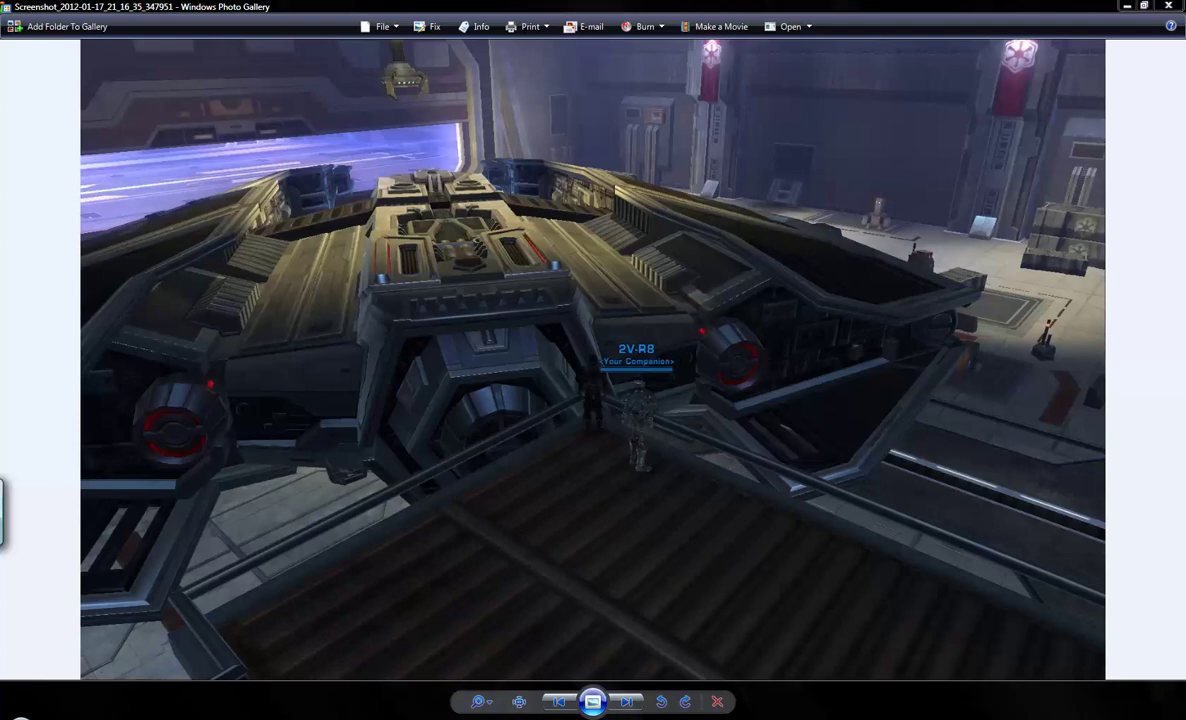
pyautogui.press('Right')
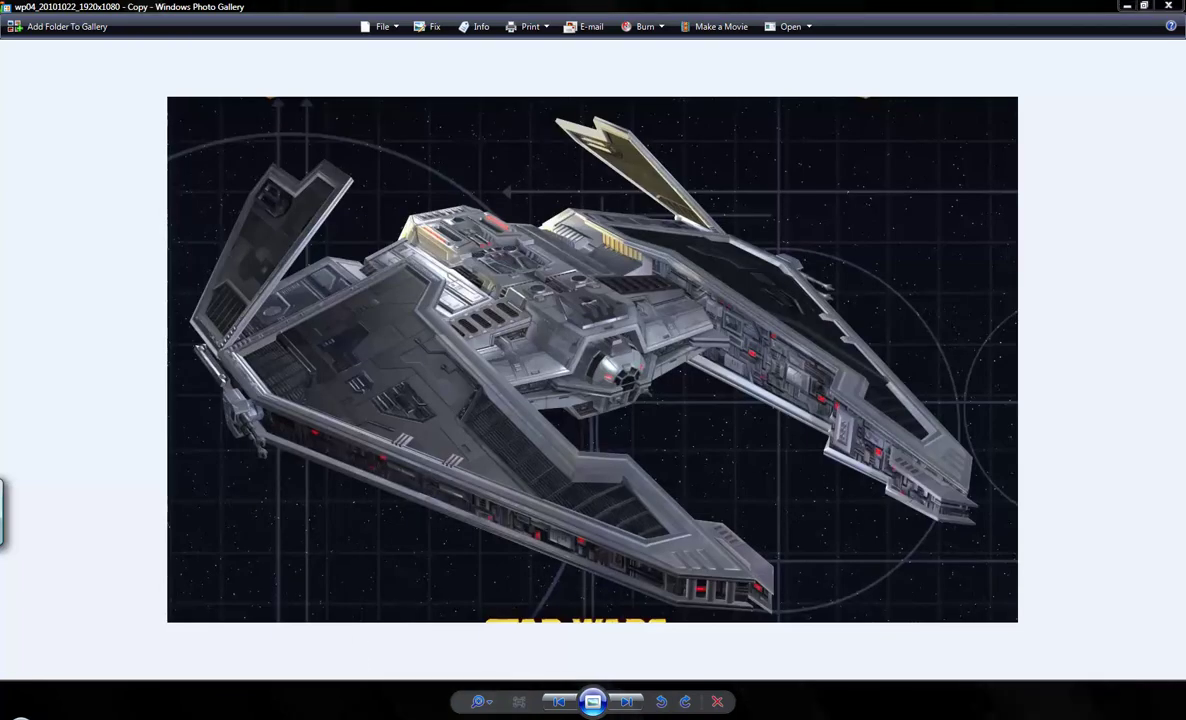
pyautogui.click(484, 717)
pyautogui.click(416, 717)
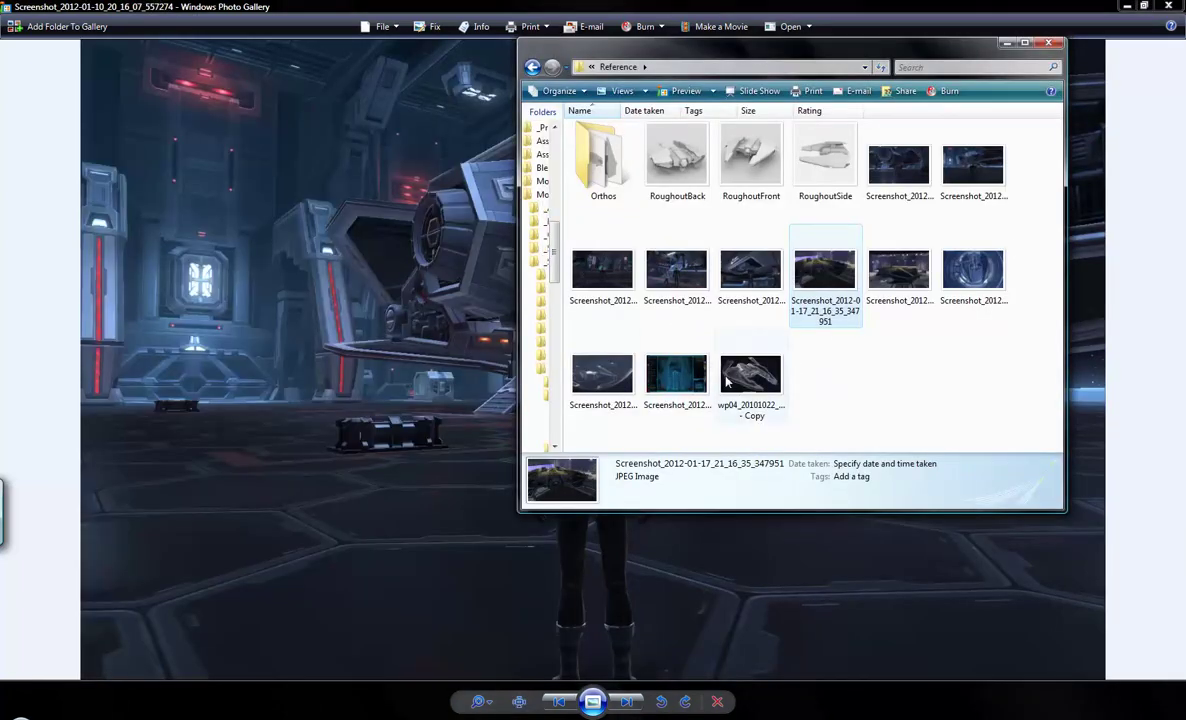
pyautogui.doubleClick(970, 268)
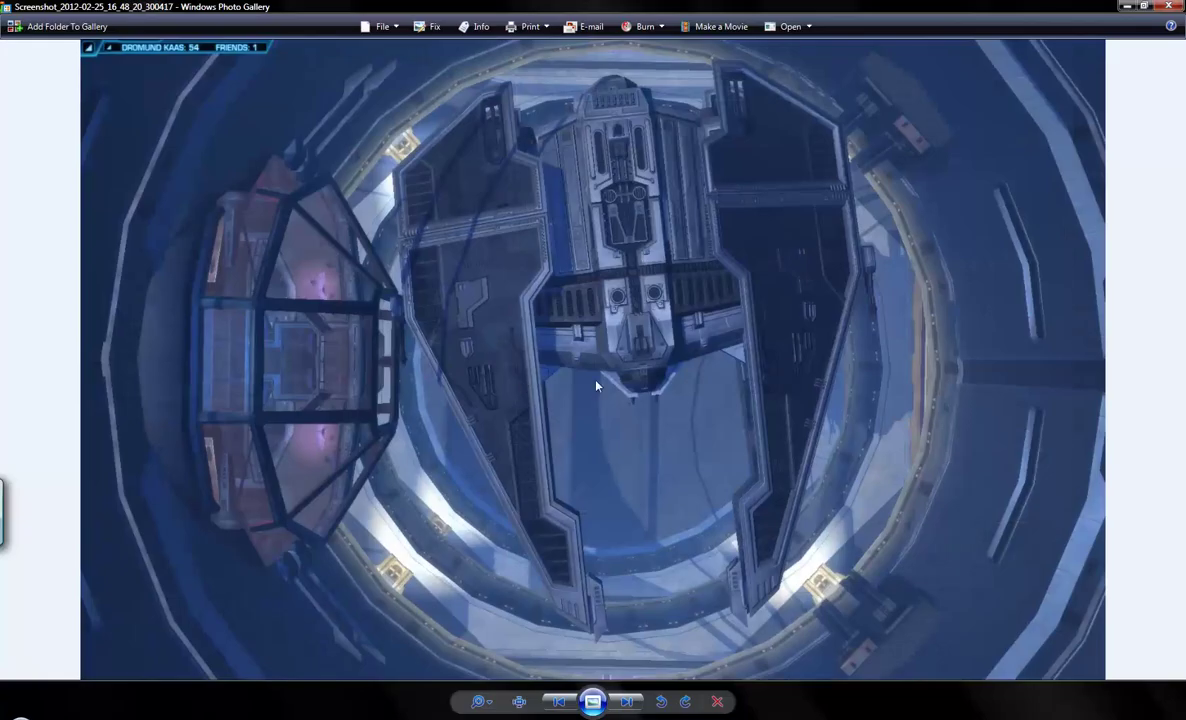
pyautogui.scroll(3, 511, 388)
pyautogui.moveTo(680, 178); pyautogui.dragTo(693, 427)
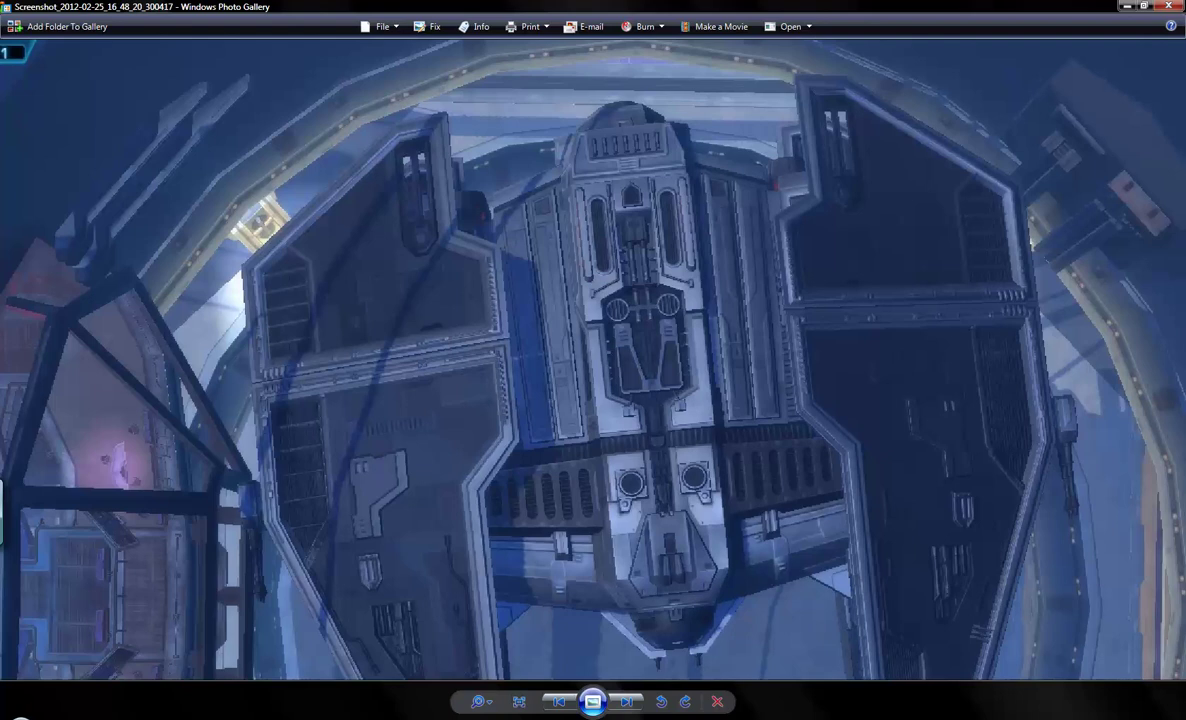
pyautogui.hotkey('alt', 'Tab')
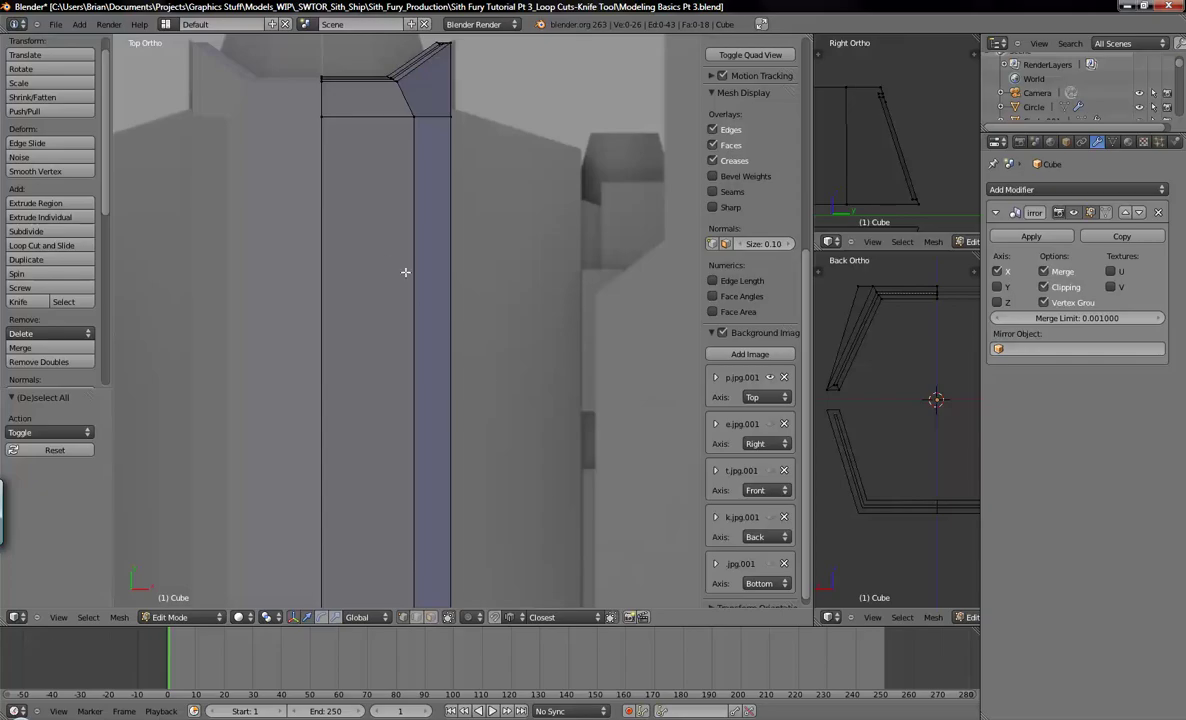
# Add five evenly spaced crosswise loop cuts along the length of the upper hull half
pyautogui.keyDown('shift'); pyautogui.moveTo(405, 272); pyautogui.dragTo(495, 314, button='middle'); pyautogui.keyUp('shift')
pyautogui.click(40, 246)
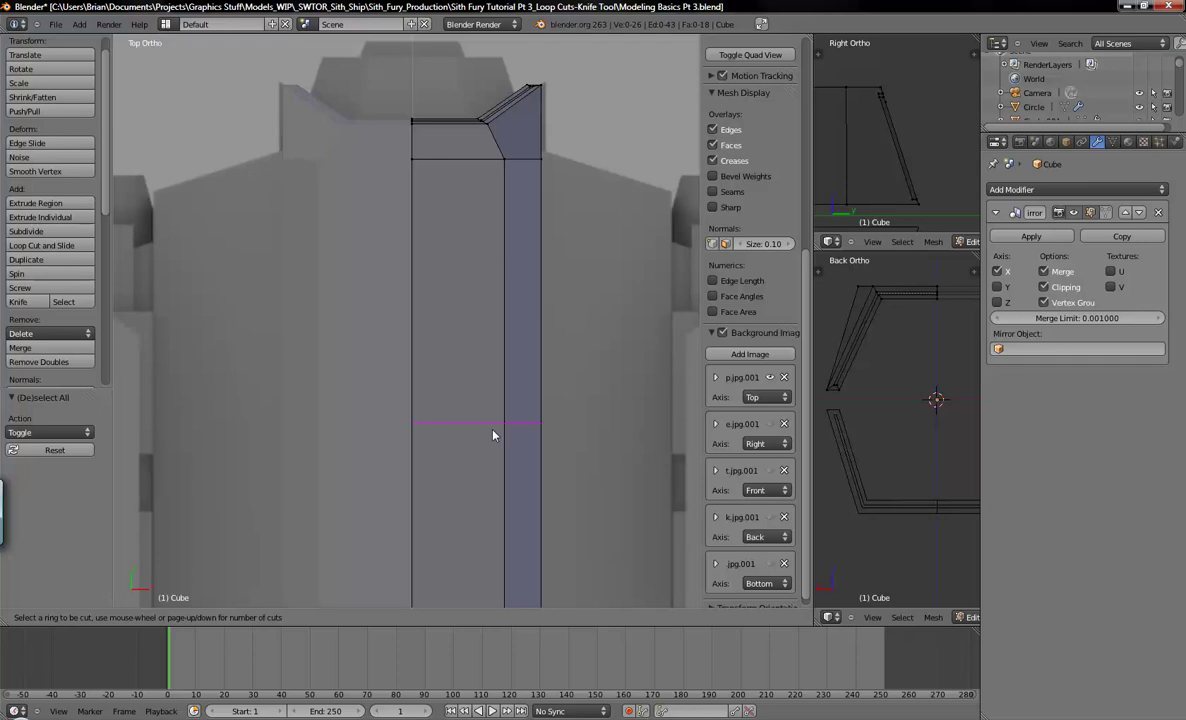
pyautogui.scroll(2, 500, 443)
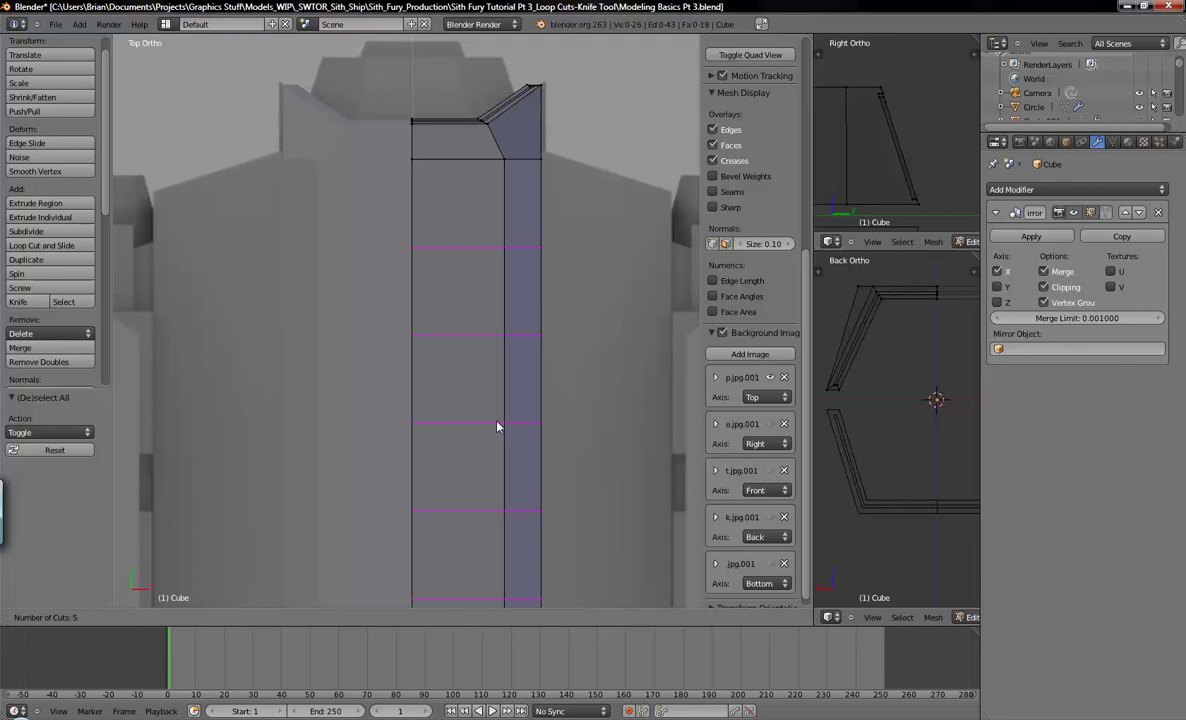
pyautogui.scroll(1, 497, 430)
pyautogui.click(495, 424)
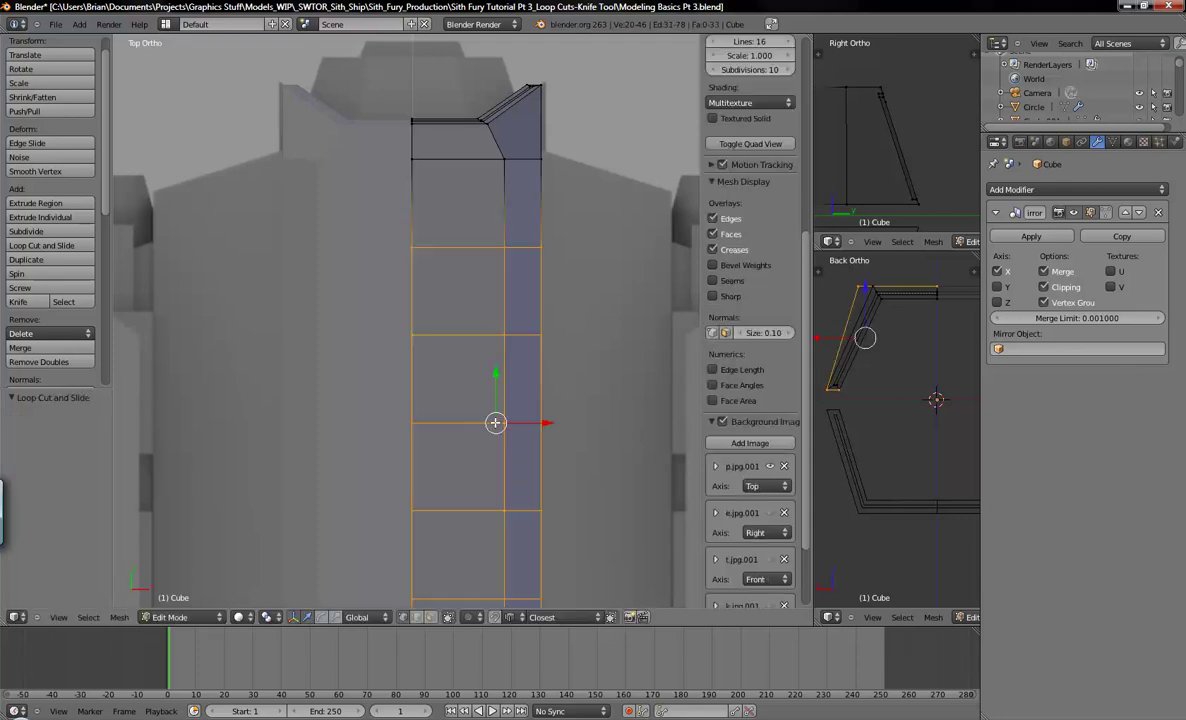
# Move the new loop nearest the hull's front end about -0.099 along Y
pyautogui.keyDown('shift'); pyautogui.moveTo(561, 455); pyautogui.dragTo(510, 374, button='middle'); pyautogui.keyUp('shift')
pyautogui.keyDown('alt'); pyautogui.rightClick(474, 541); pyautogui.keyUp('alt')
pyautogui.keyDown('shift'); pyautogui.moveTo(474, 541); pyautogui.dragTo(502, 368, button='middle'); pyautogui.keyUp('shift')
pyautogui.moveTo(496, 330); pyautogui.dragTo(491, 369)
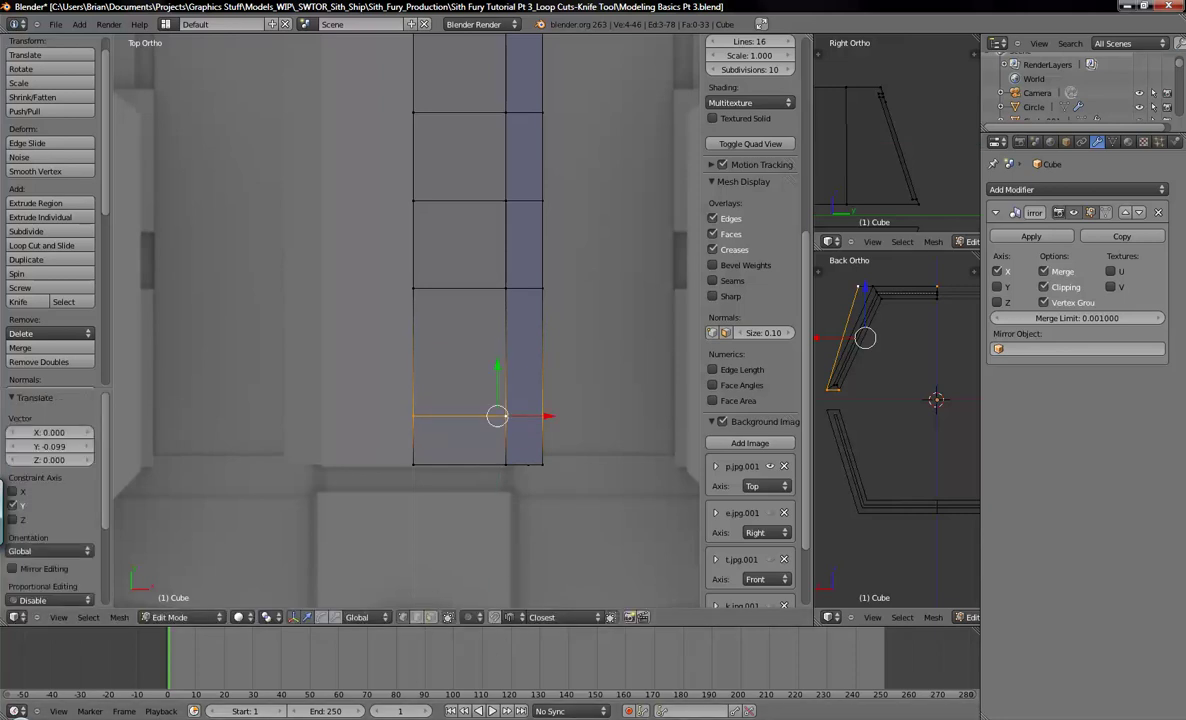
# Check the top-down ship screenshot in Windows Photo Gallery, and back in Blender move the second loop from the front about -0.24 along Y
pyautogui.hotkey('alt', 'Tab')
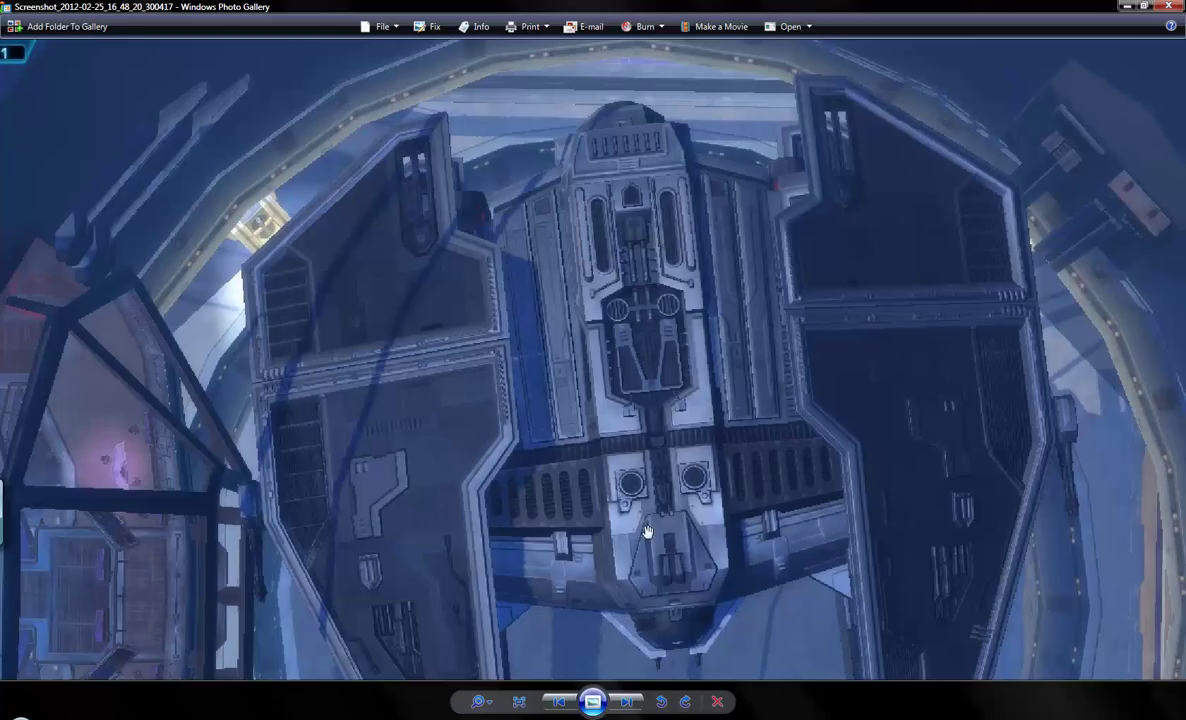
pyautogui.hotkey('alt', 'Tab')
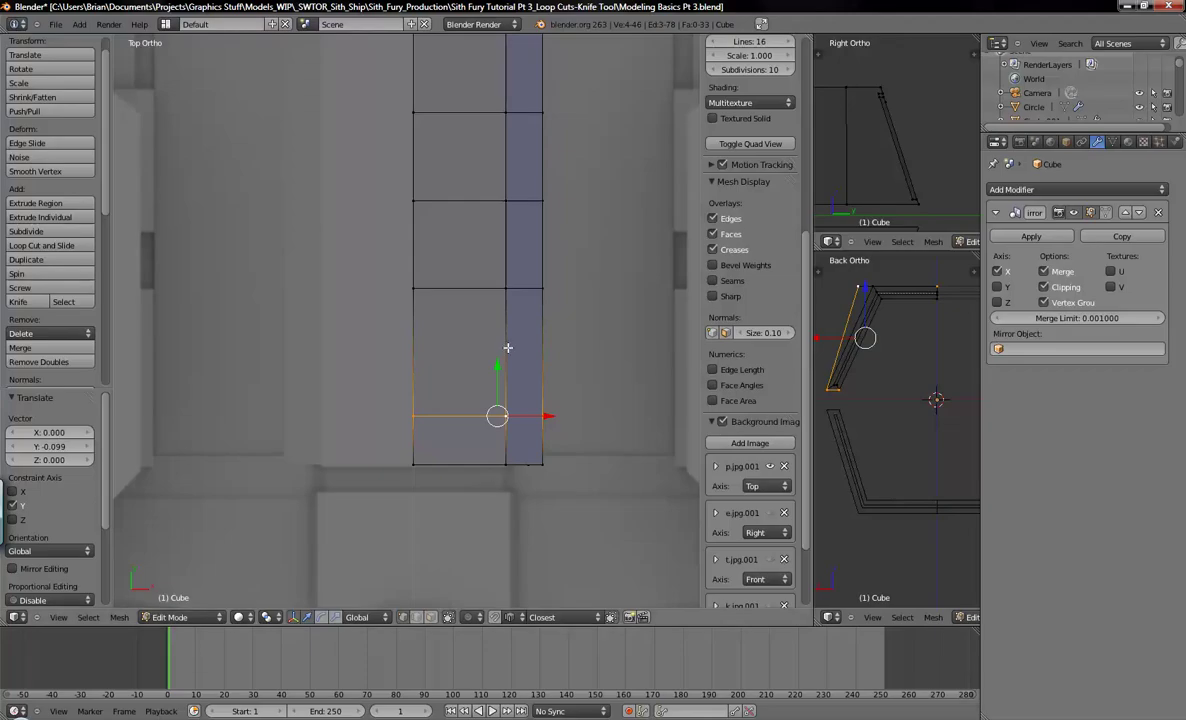
pyautogui.keyDown('alt'); pyautogui.rightClick(460, 289); pyautogui.keyUp('alt')
pyautogui.moveTo(497, 245); pyautogui.dragTo(484, 341)
pyautogui.keyDown('shift'); pyautogui.moveTo(522, 273); pyautogui.dragTo(545, 491, button='middle'); pyautogui.keyUp('shift')
# Move the rearmost new loop about 0.062 along Y, with a correction of about -0.012
pyautogui.keyDown('alt'); pyautogui.rightClick(490, 243); pyautogui.keyUp('alt')
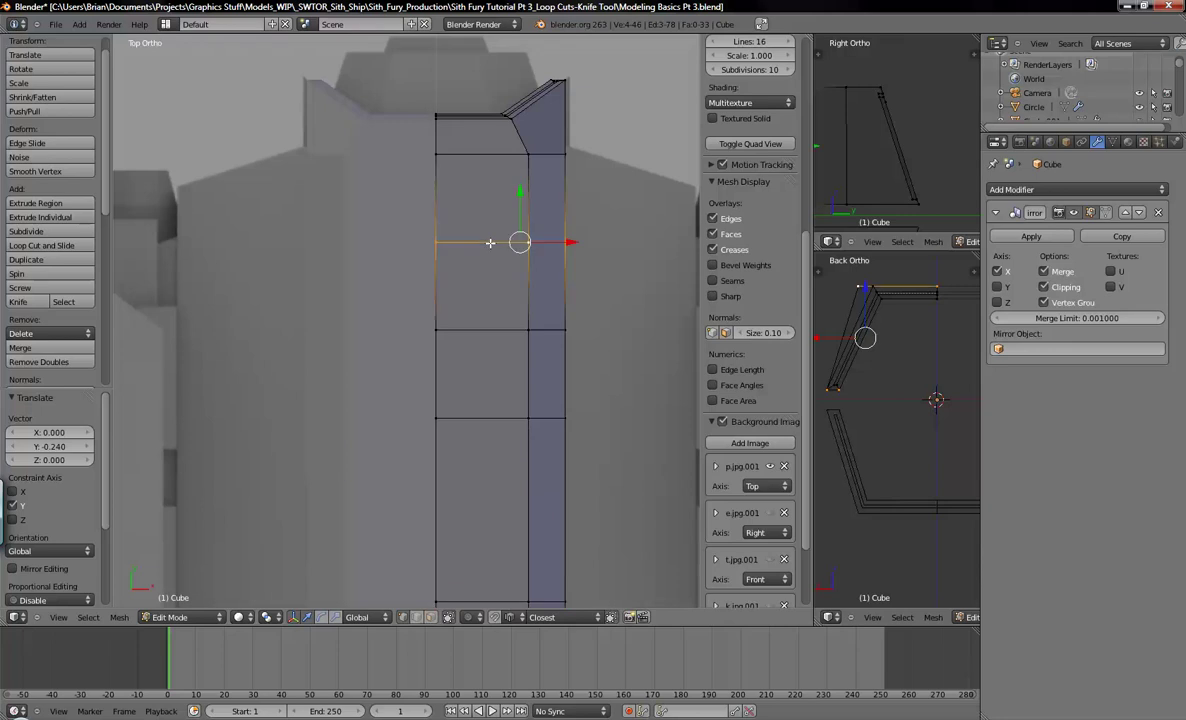
pyautogui.press('g')
pyautogui.press('y')
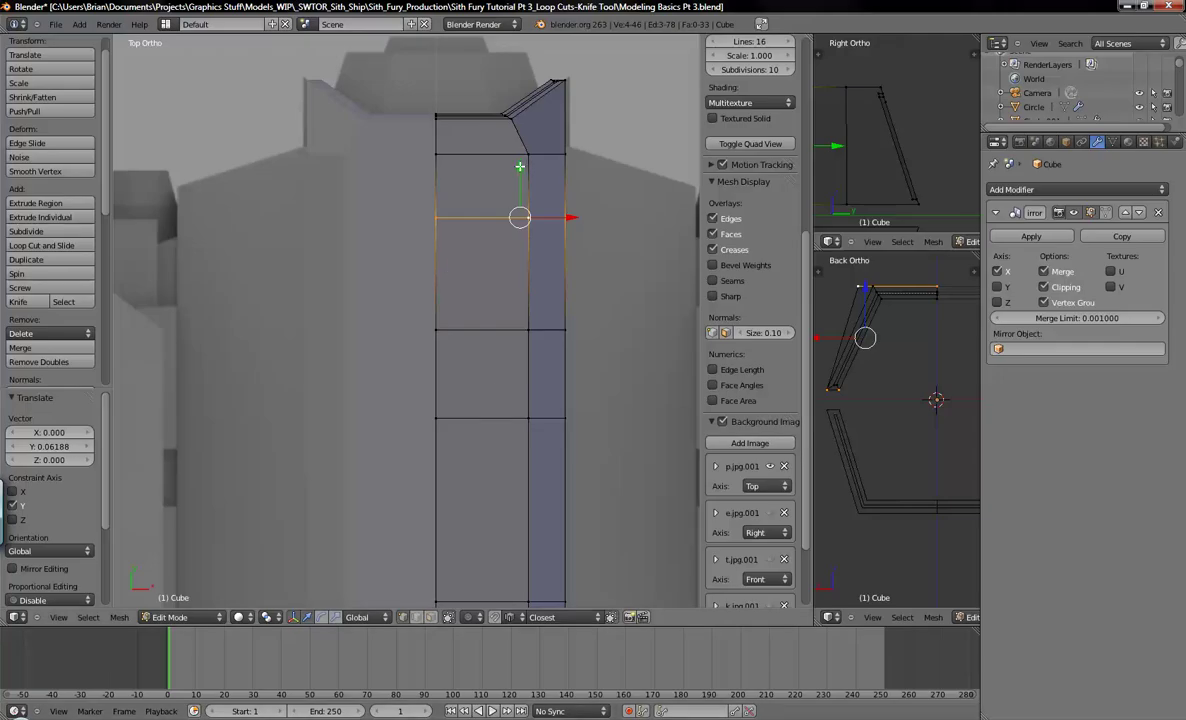
pyautogui.press('g')
pyautogui.press('y')
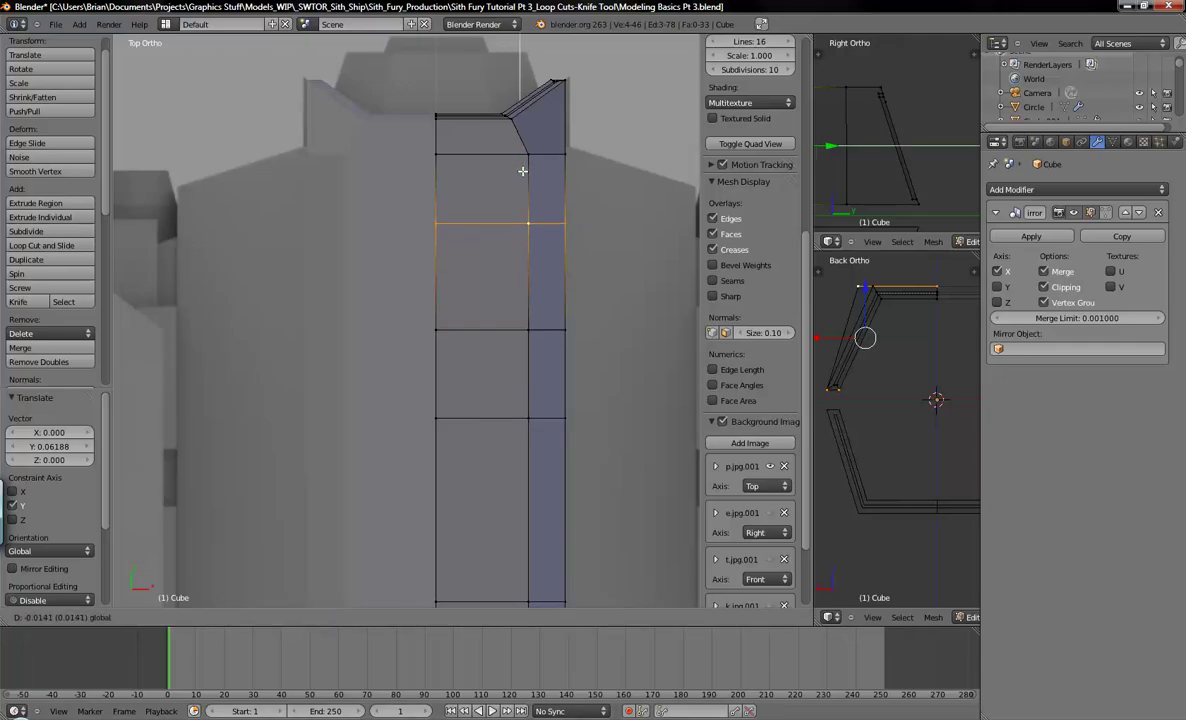
pyautogui.click(518, 190)
# Move the second new loop from the rear about 0.18 along Y
pyautogui.keyDown('alt'); pyautogui.rightClick(484, 331); pyautogui.keyUp('alt')
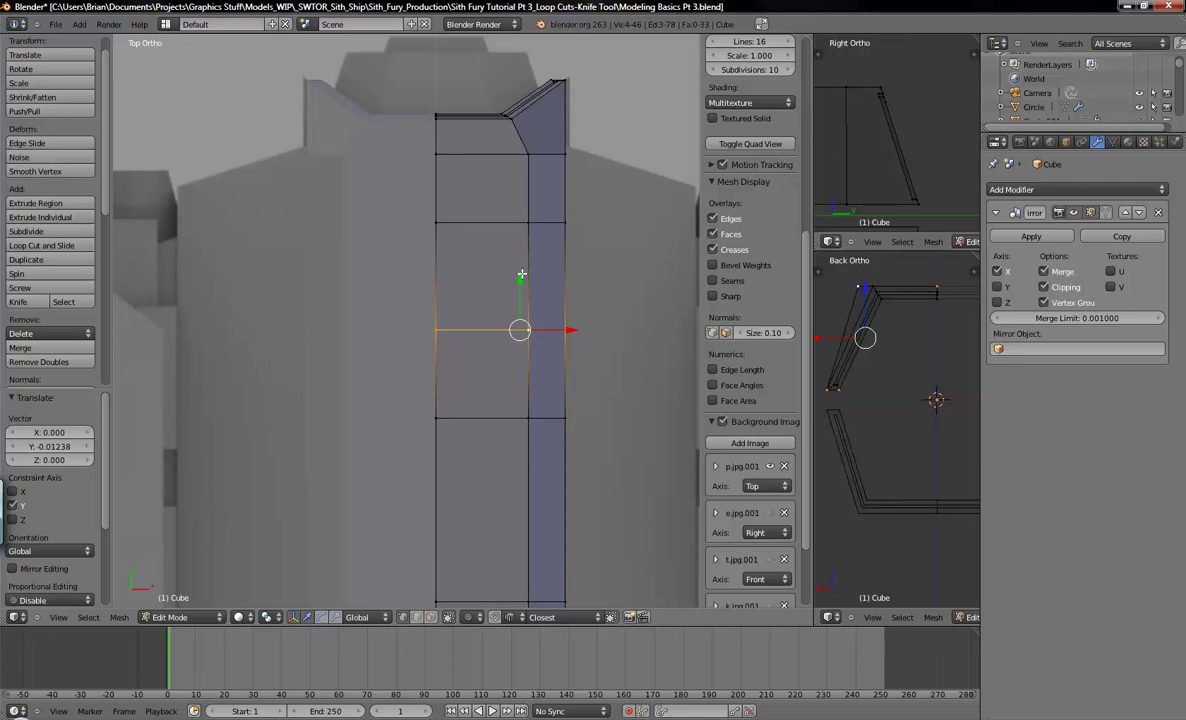
pyautogui.press('g')
pyautogui.press('y')
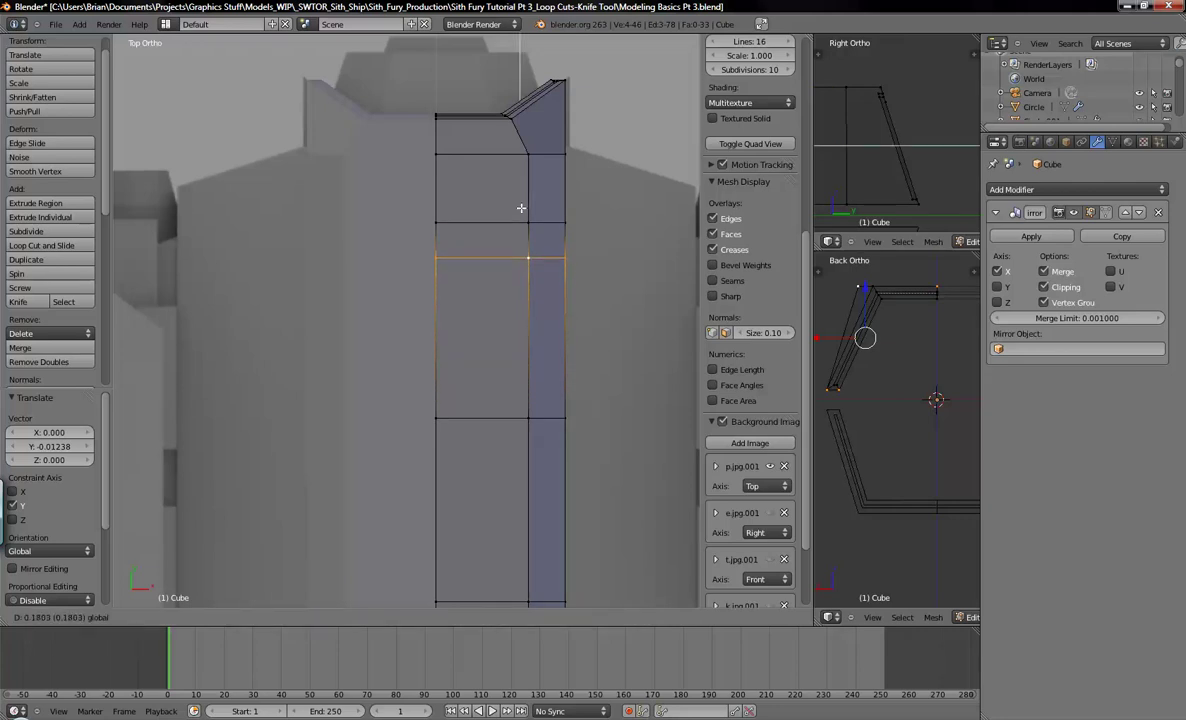
pyautogui.click(521, 207)
pyautogui.keyDown('shift'); pyautogui.moveTo(524, 483); pyautogui.dragTo(516, 381, button='middle'); pyautogui.keyUp('shift')
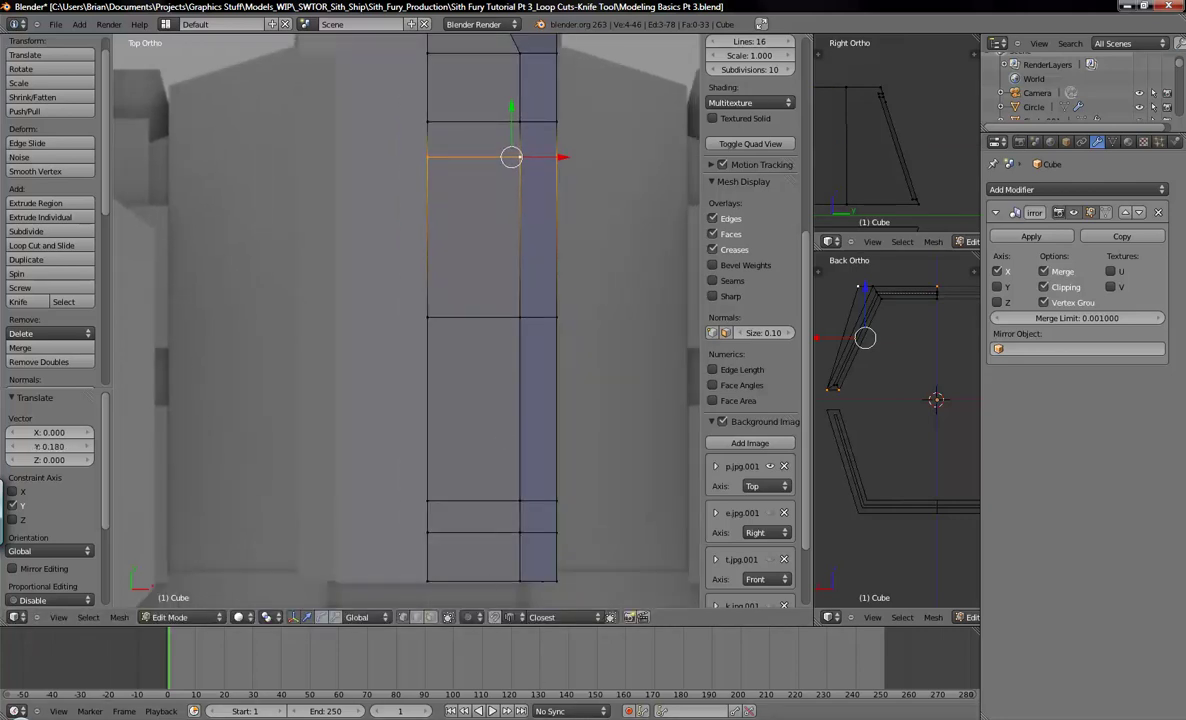
# Shift the second new loop from the rear about -0.145 along Y and move the middle loop about 0.203 along Y, just in front of it
pyautogui.click(640, 719)
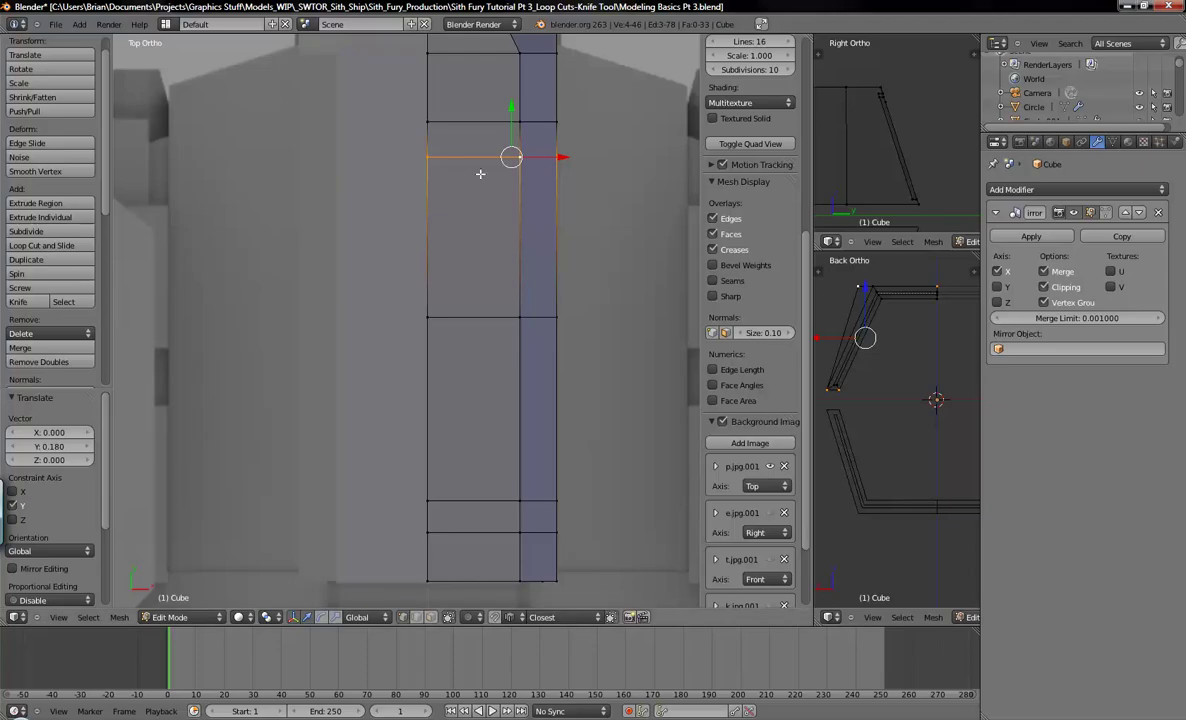
pyautogui.moveTo(472, 173)
pyautogui.keyDown('shift'); pyautogui.mouseDown(button='middle')
pyautogui.moveTo(469, 204)
pyautogui.moveTo(485, 186)
pyautogui.mouseUp(button='middle'); pyautogui.keyUp('shift')
pyautogui.moveTo(525, 123); pyautogui.dragTo(520, 183)
pyautogui.keyDown('alt'); pyautogui.rightClick(486, 327); pyautogui.keyUp('alt')
pyautogui.moveTo(524, 284); pyautogui.dragTo(524, 205)
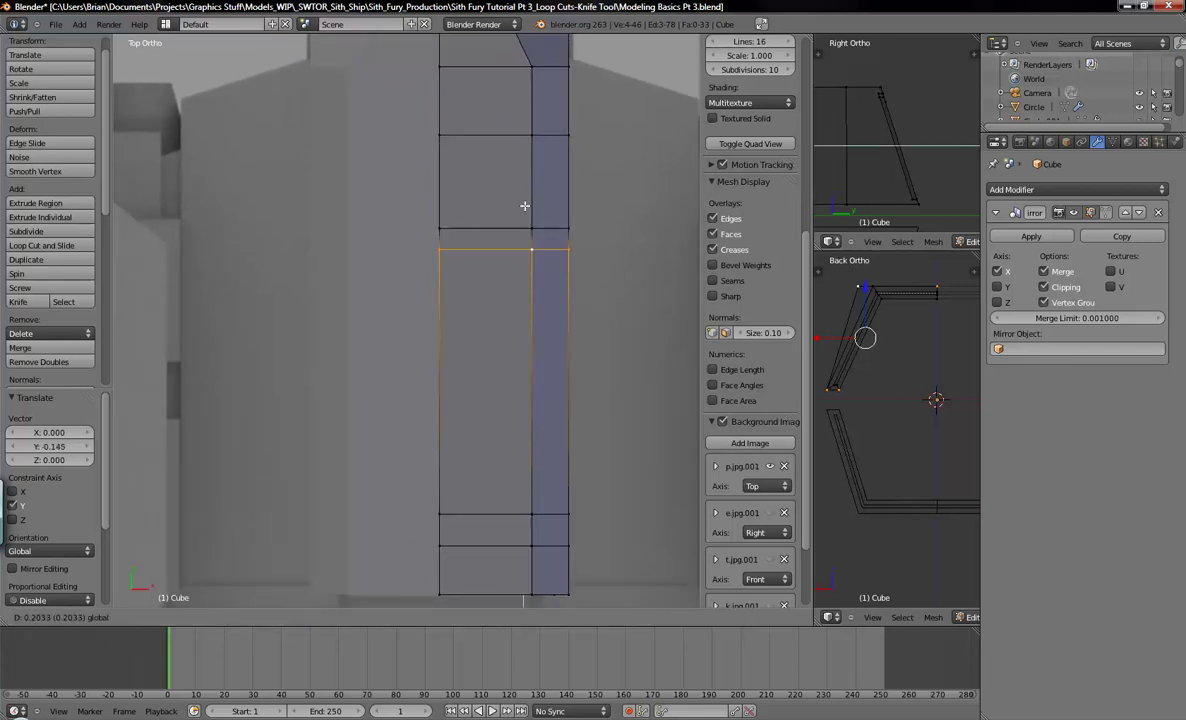
pyautogui.moveTo(524, 205); pyautogui.dragTo(524, 205)
pyautogui.keyDown('shift'); pyautogui.moveTo(507, 278); pyautogui.dragTo(525, 290, button='middle'); pyautogui.keyUp('shift')
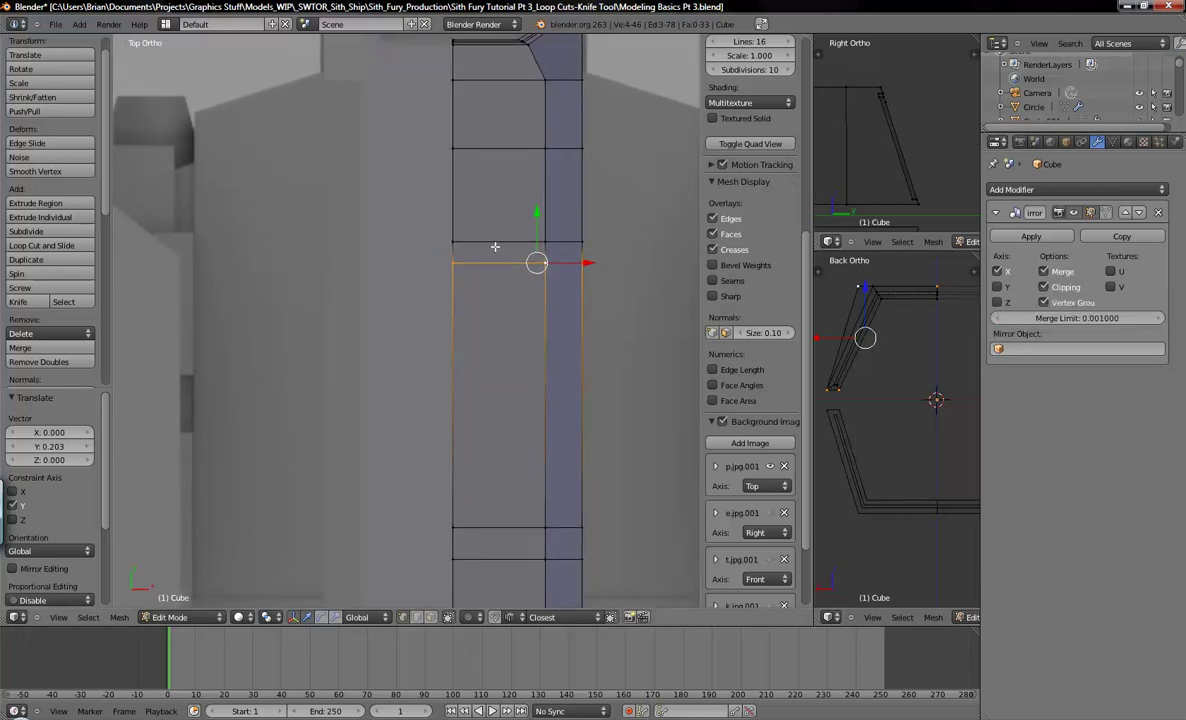
# Turn off Clipping in the Mirror modifier and try moving the middle loop's centreline vertex away from the mirror line
pyautogui.press('g')
pyautogui.rightClick(463, 292)
pyautogui.rightClick(455, 265)
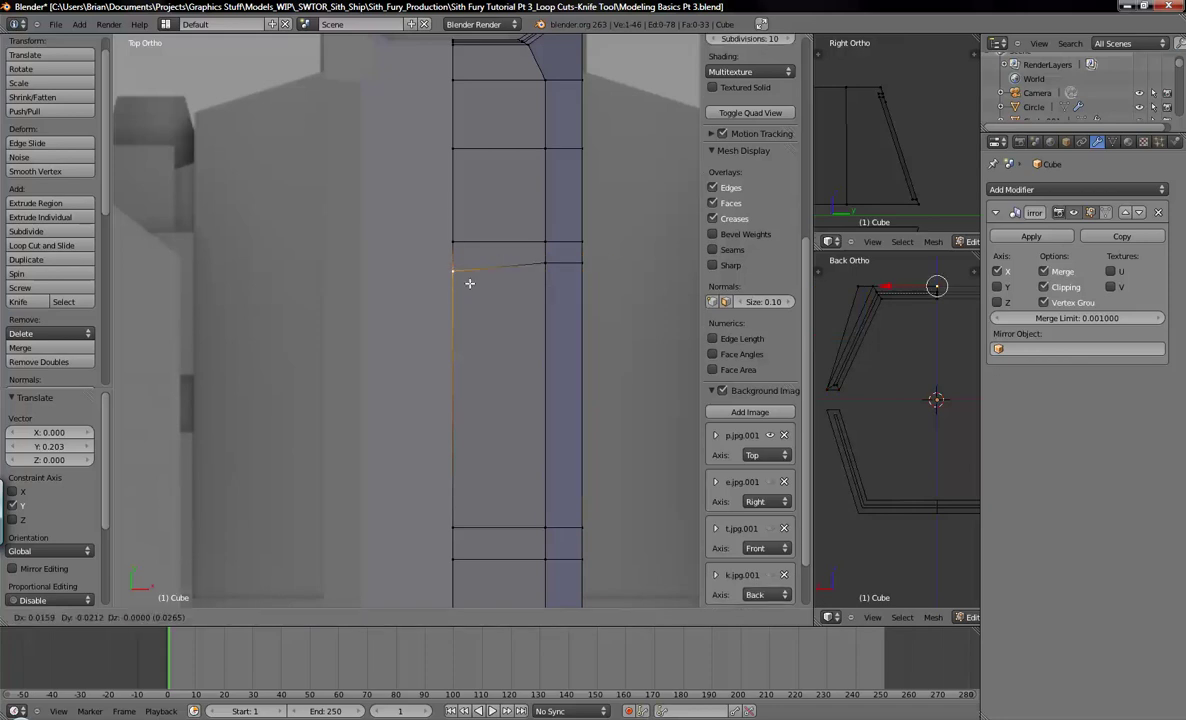
pyautogui.press('g')
pyautogui.rightClick(453, 265)
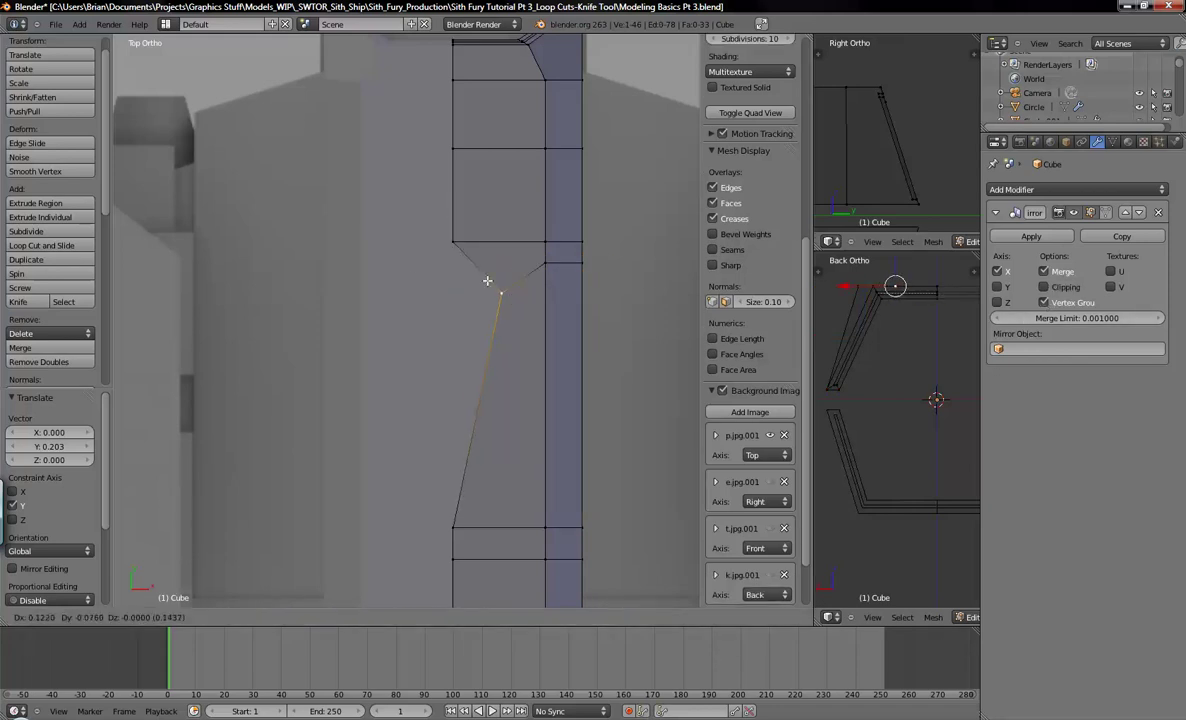
# Leave mesh editing on the upper hull half and move the lower hull half to another layer
pyautogui.moveTo(495, 328); pyautogui.dragTo(440, 357, button='middle')
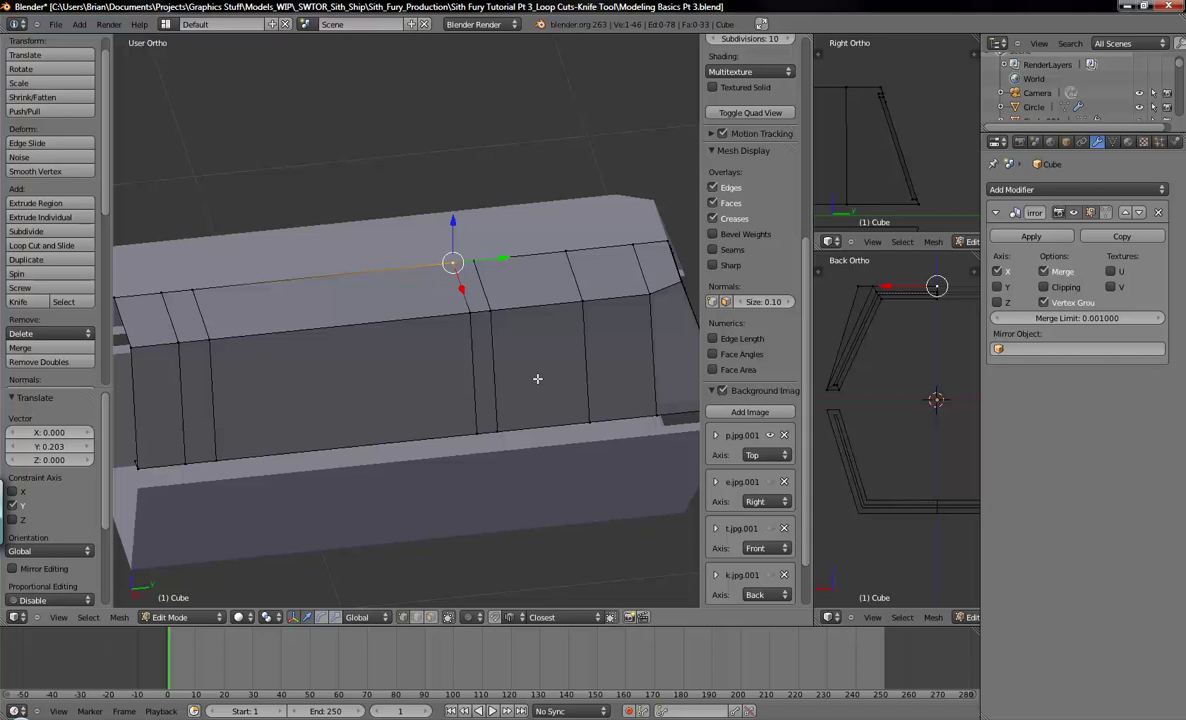
pyautogui.press('Tab')
pyautogui.scroll(-3, 534, 434)
pyautogui.keyDown('shift'); pyautogui.moveTo(529, 430); pyautogui.dragTo(480, 378, button='middle'); pyautogui.keyUp('shift')
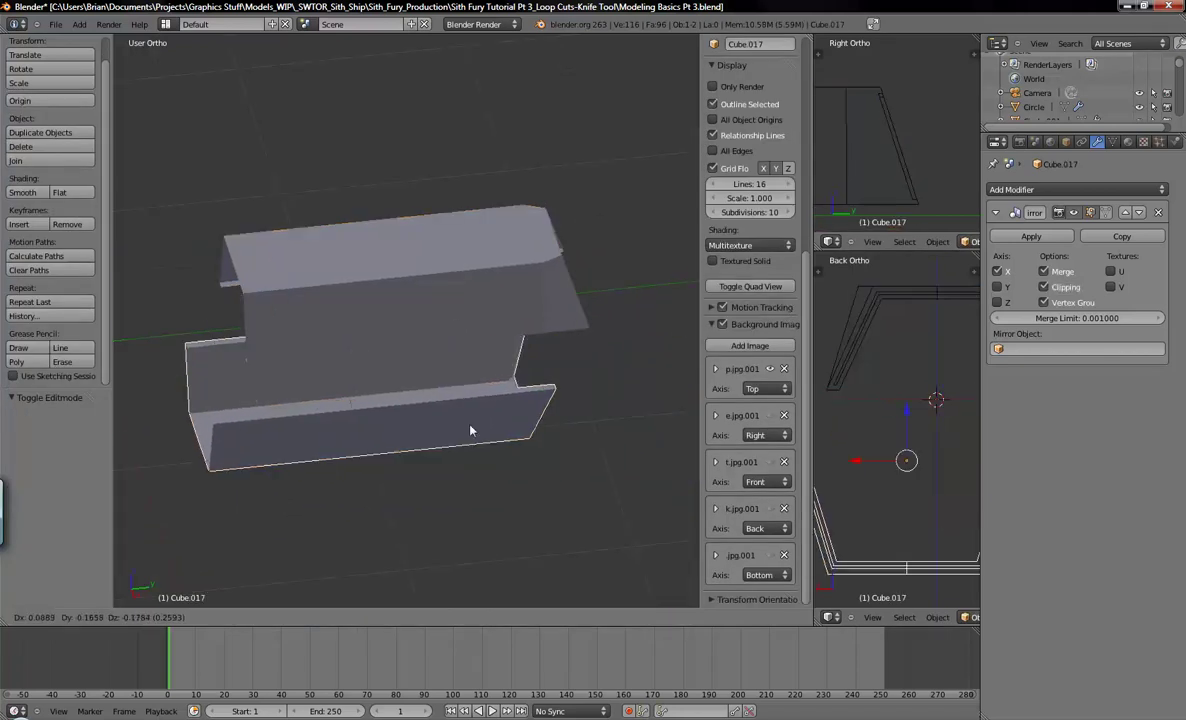
pyautogui.rightClick(471, 420)
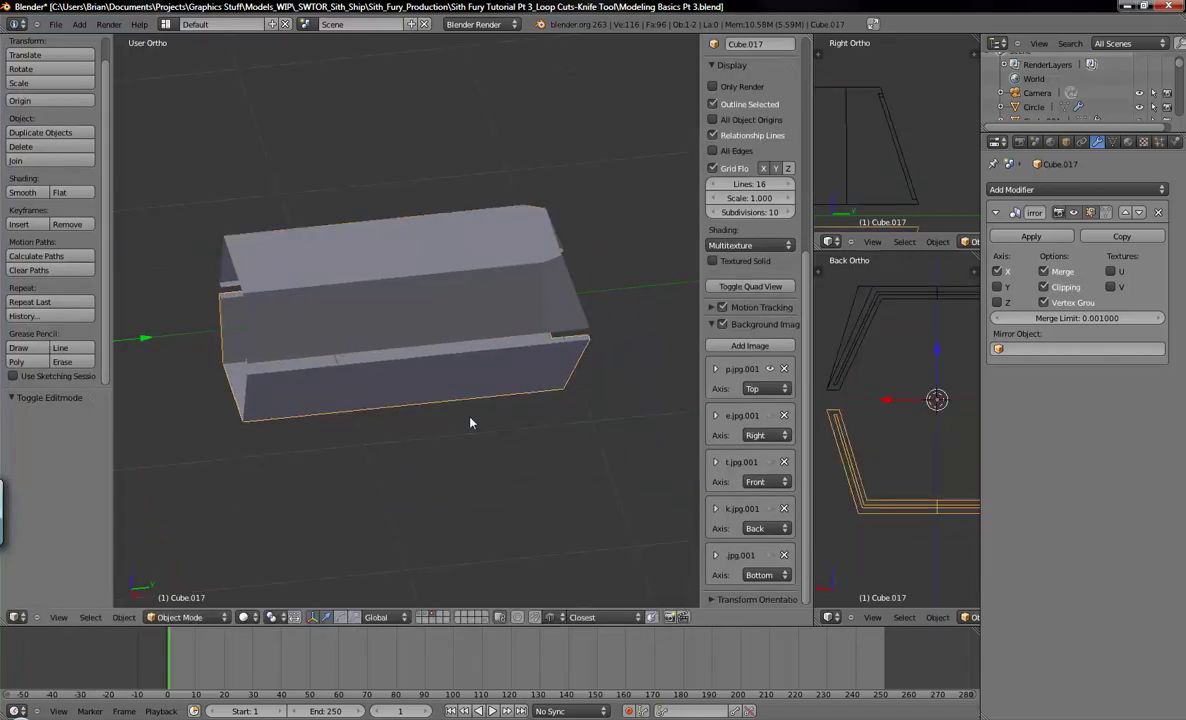
pyautogui.press('m')
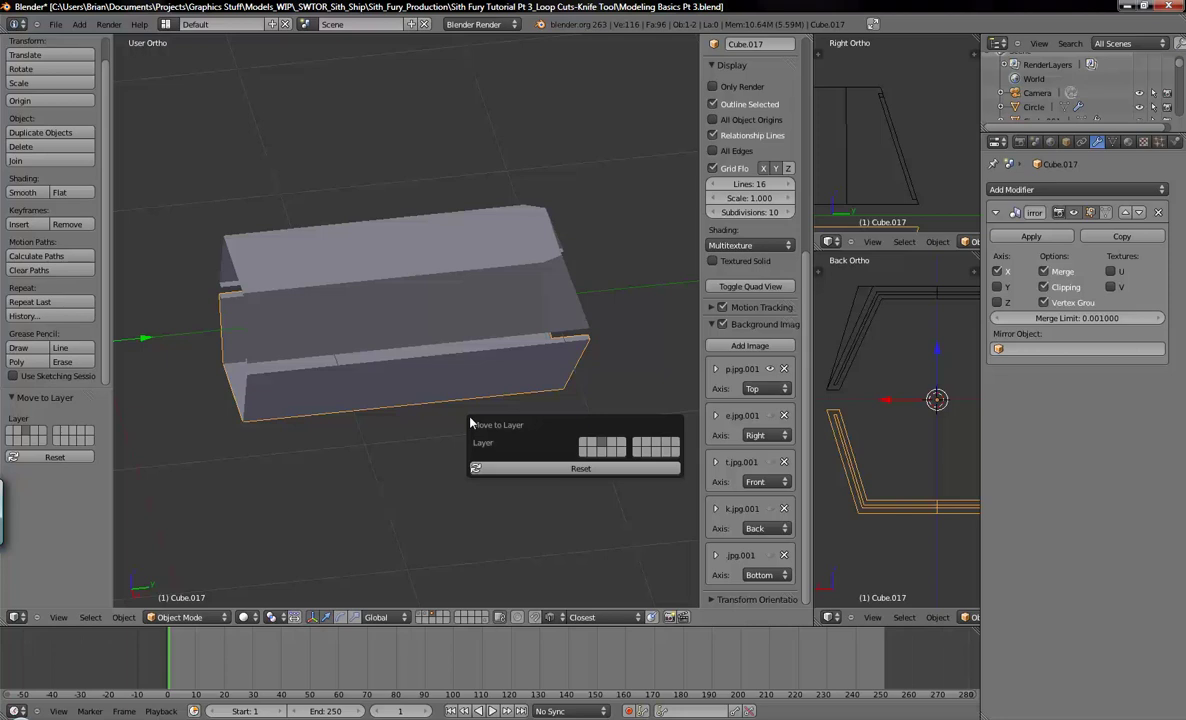
pyautogui.press('2')
pyautogui.press('Return')
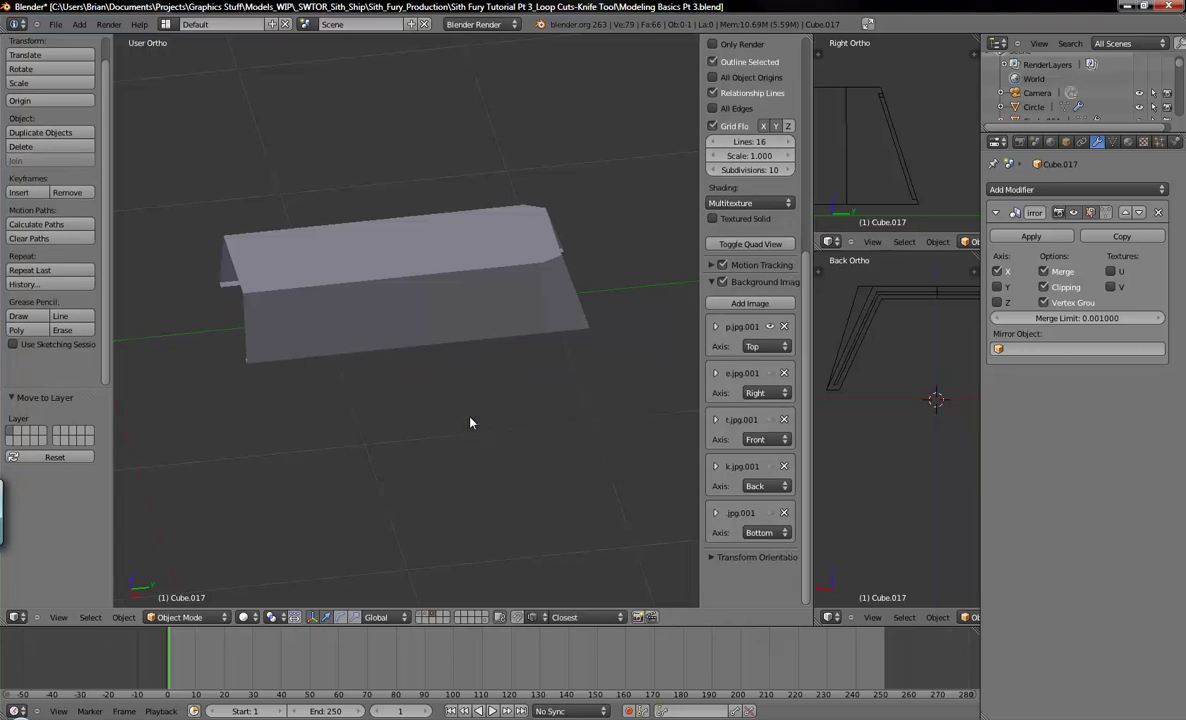
# Select the upper hull half and open it for mesh editing
pyautogui.rightClick(455, 339)
pyautogui.moveTo(455, 339); pyautogui.dragTo(378, 237, button='middle')
pyautogui.press('Tab')
# Try moving the middle loop's centreline vertex 0.133 along X, and undo the move
pyautogui.press('g')
pyautogui.press('x')
pyautogui.click(429, 252)
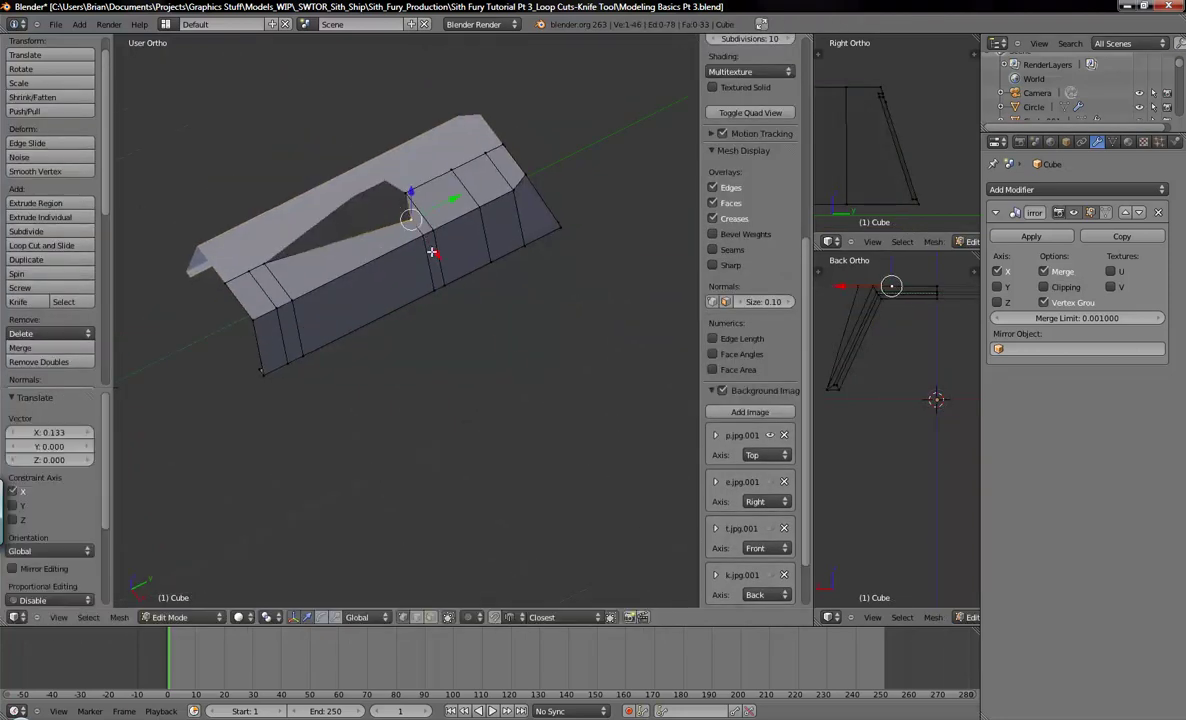
pyautogui.hotkey('ctrl', 'z')
pyautogui.keyDown('shift'); pyautogui.moveTo(429, 252); pyautogui.dragTo(437, 306, button='middle'); pyautogui.keyUp('shift')
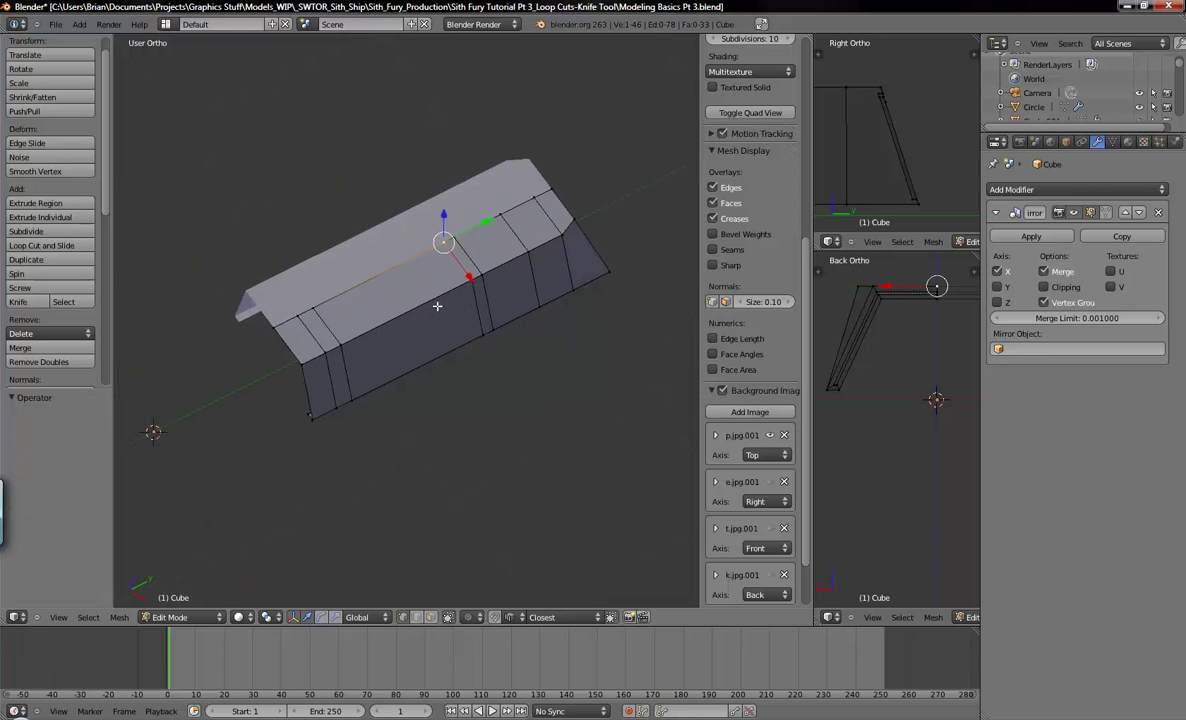
# In top view, select the centreline vertices of the five loops inside the hull's ends and try moving them along X
pyautogui.press('KP_7')
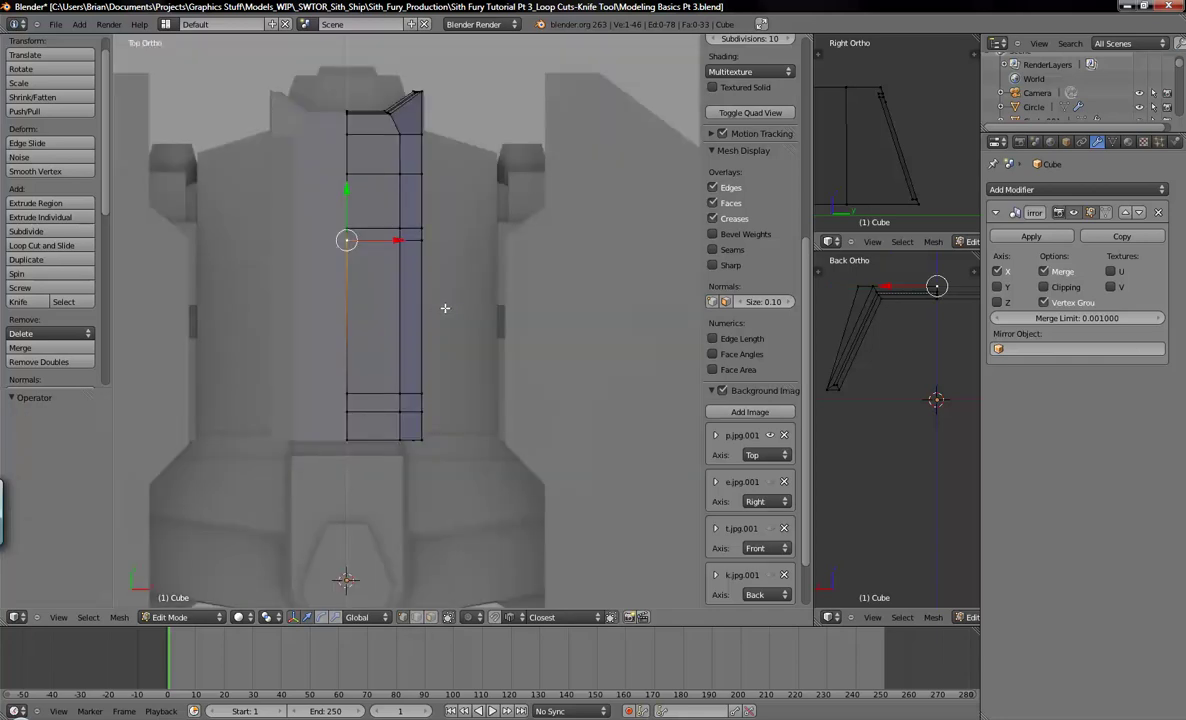
pyautogui.keyDown('shift'); pyautogui.moveTo(445, 308); pyautogui.dragTo(510, 346, button='middle'); pyautogui.keyUp('shift')
pyautogui.scroll(3, 442, 323)
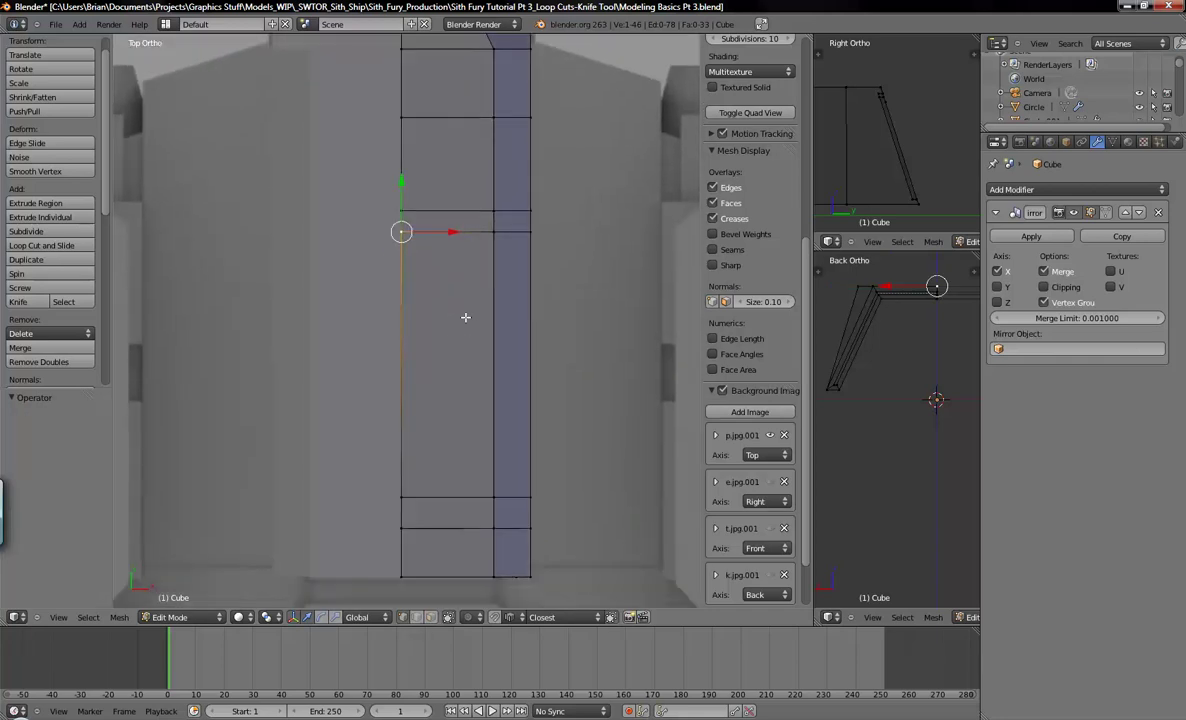
pyautogui.scroll(-1, 462, 325)
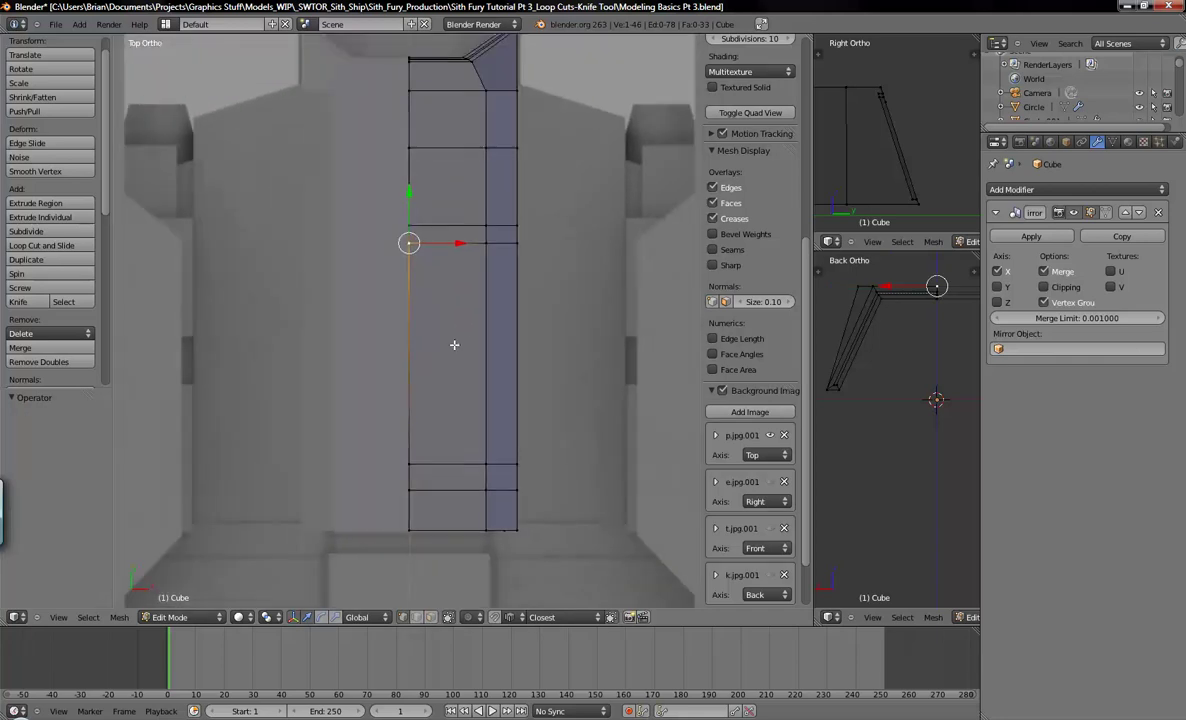
pyautogui.rightClick(416, 490)
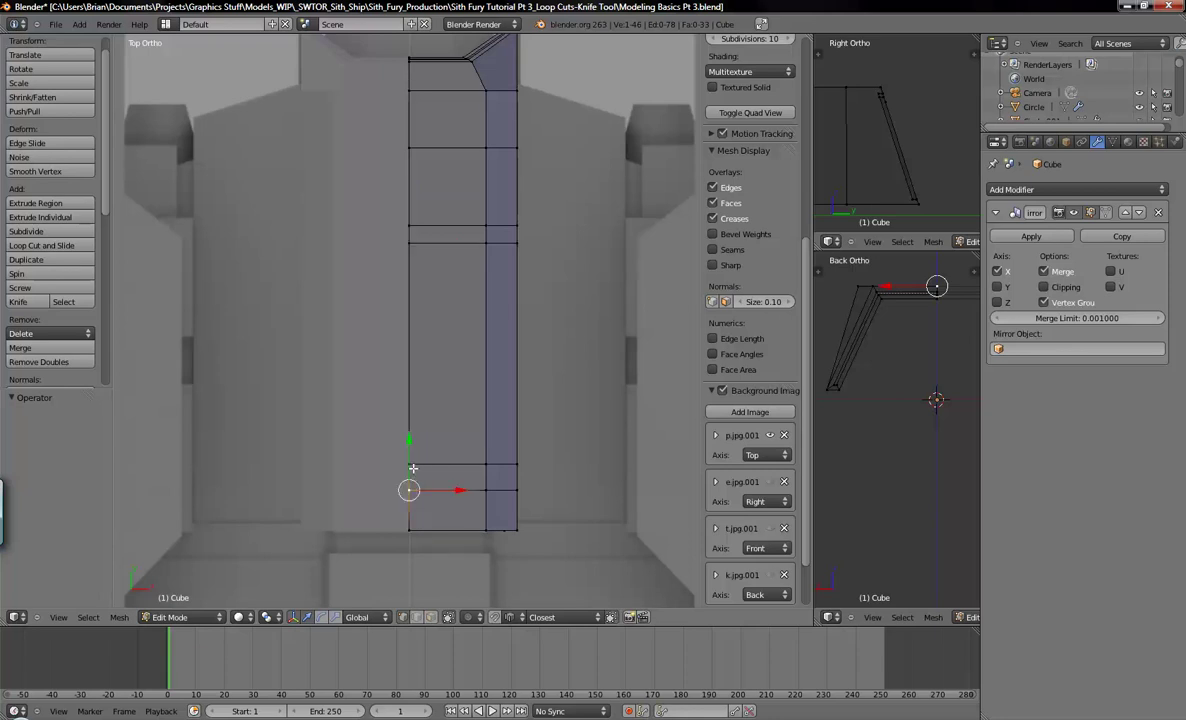
pyautogui.keyDown('ctrl'); pyautogui.rightClick(410, 227); pyautogui.keyUp('ctrl')
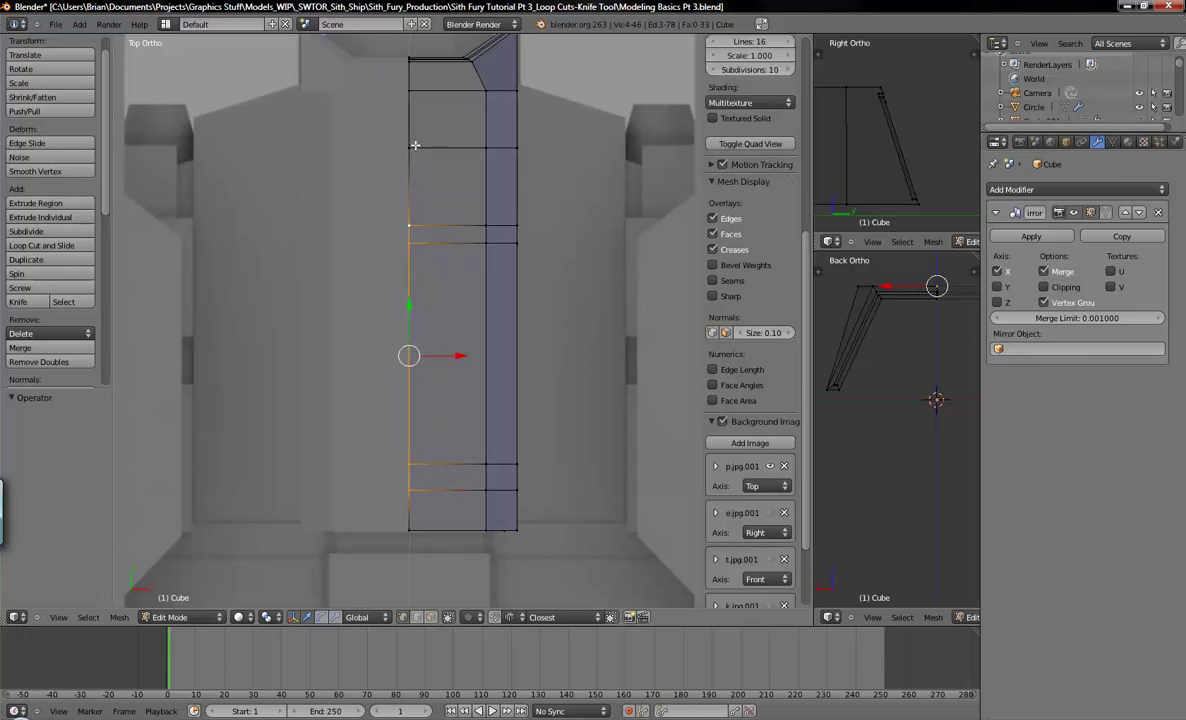
pyautogui.rightClick(409, 464)
pyautogui.keyDown('shift'); pyautogui.rightClick(416, 244); pyautogui.keyUp('shift')
pyautogui.keyDown('shift'); pyautogui.rightClick(416, 218); pyautogui.keyUp('shift')
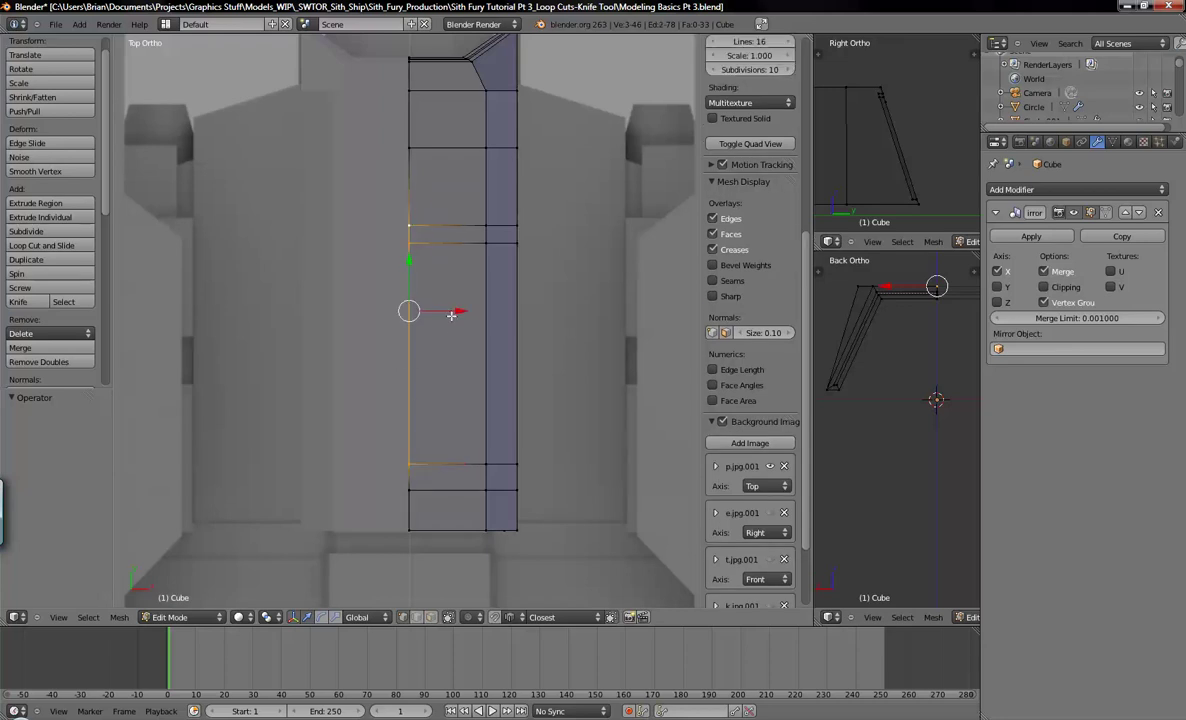
pyautogui.keyDown('shift'); pyautogui.rightClick(410, 489); pyautogui.keyUp('shift')
pyautogui.keyDown('shift'); pyautogui.rightClick(413, 152); pyautogui.keyUp('shift')
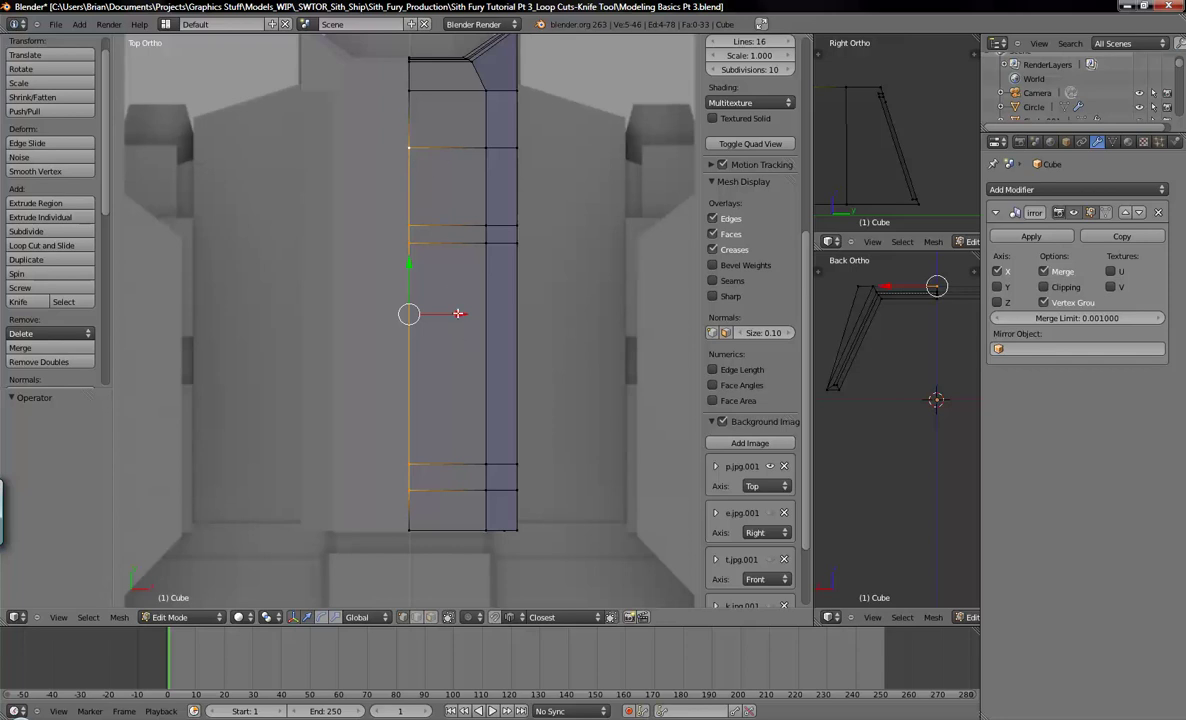
pyautogui.moveTo(471, 310)
pyautogui.mouseDown()
pyautogui.moveTo(471, 323)
pyautogui.moveTo(491, 318)
pyautogui.mouseUp()
pyautogui.hotkey('ctrl', 'z')
# Add the centreline vertex at the hull's straight end to the selection and move all six about 0.066 along X
pyautogui.keyDown('shift'); pyautogui.rightClick(425, 520); pyautogui.keyUp('shift')
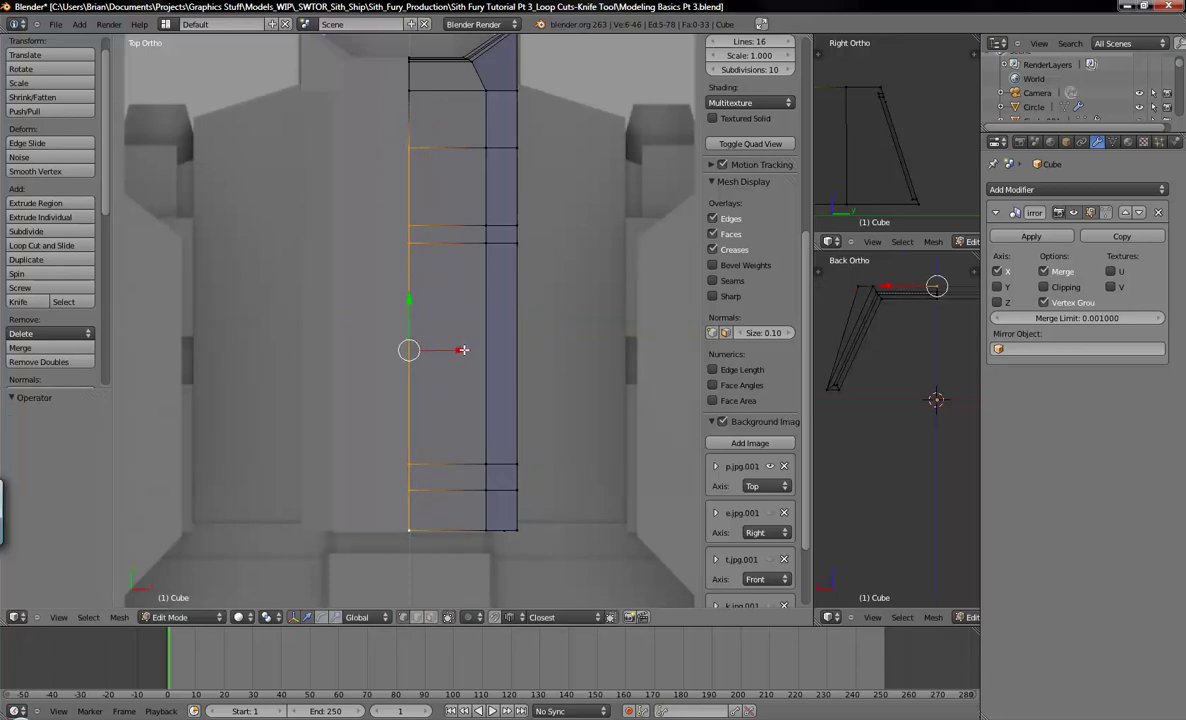
pyautogui.press('g')
pyautogui.press('x')
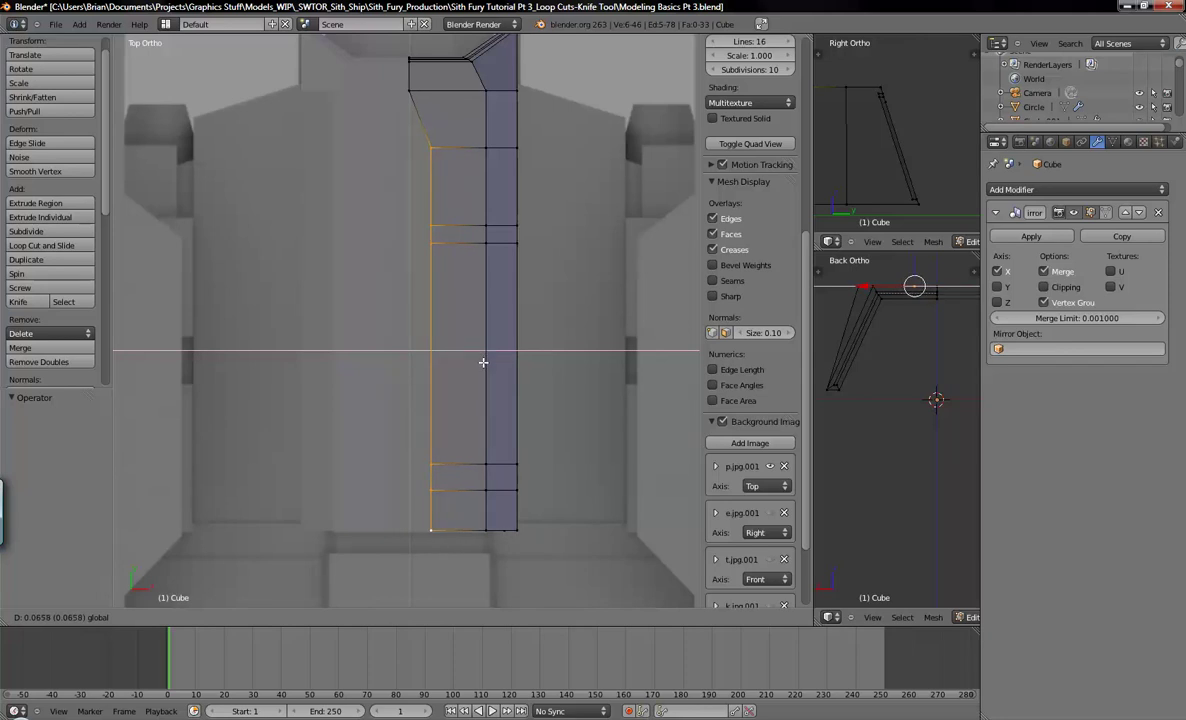
pyautogui.click(483, 362)
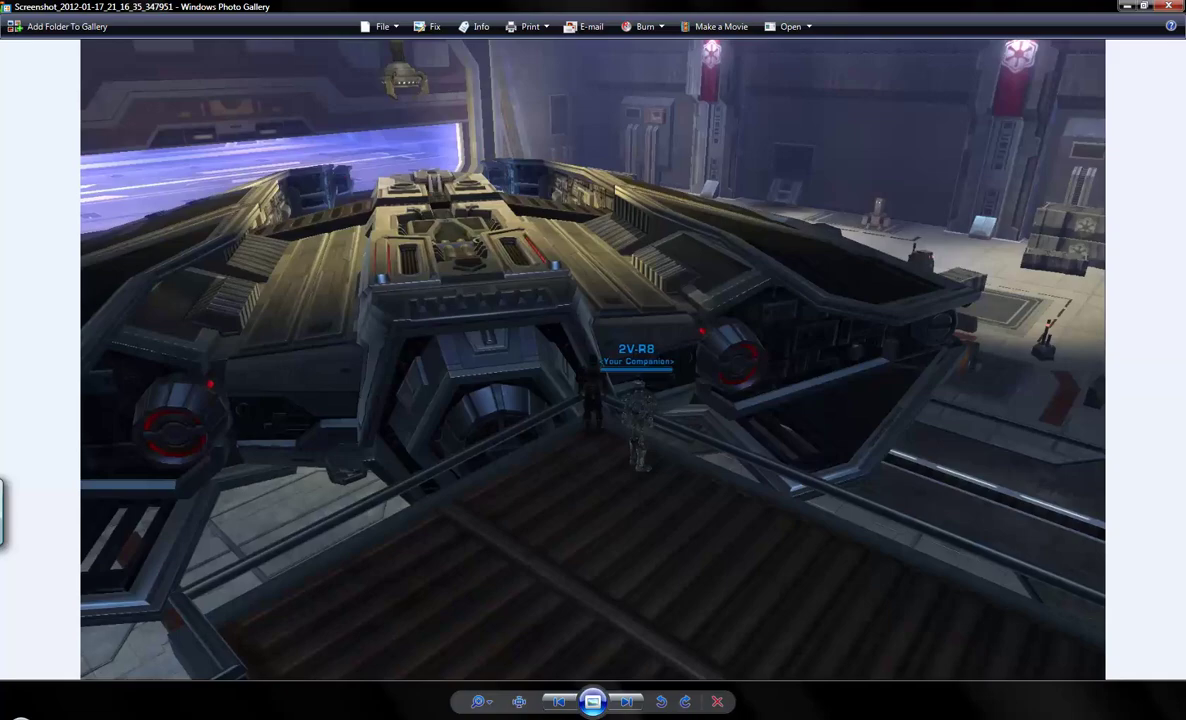
pyautogui.hotkey('alt', 'Tab')
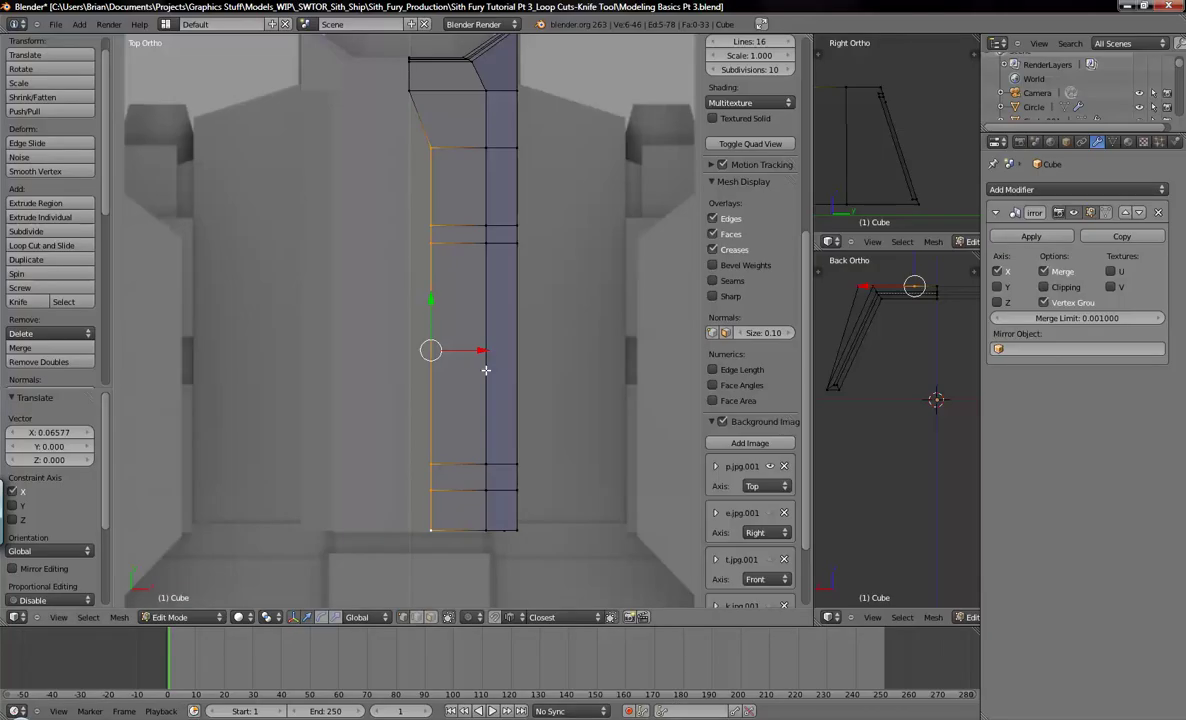
# Move the two inner-edge vertices bounding the opening's long middle section about 0.095 along X to widen it
pyautogui.keyDown('shift'); pyautogui.moveTo(450, 334); pyautogui.dragTo(460, 300, button='middle'); pyautogui.keyUp('shift')
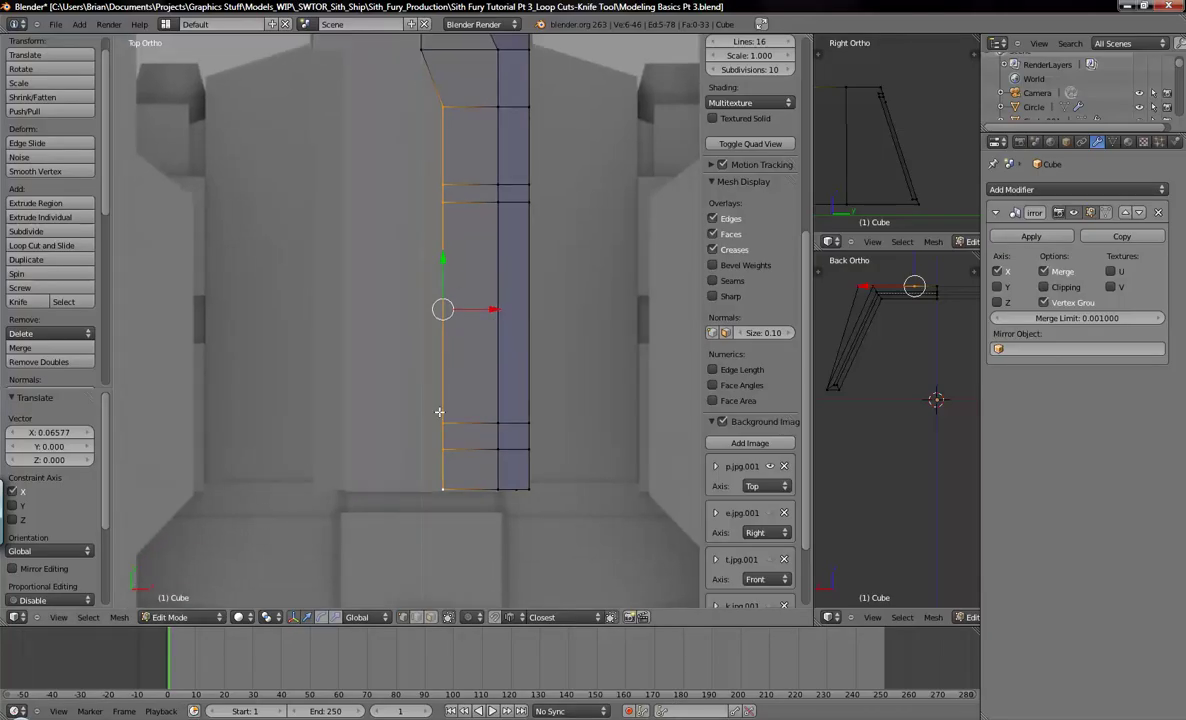
pyautogui.keyDown('shift'); pyautogui.moveTo(461, 413); pyautogui.dragTo(448, 450, button='middle'); pyautogui.keyUp('shift')
pyautogui.rightClick(434, 456)
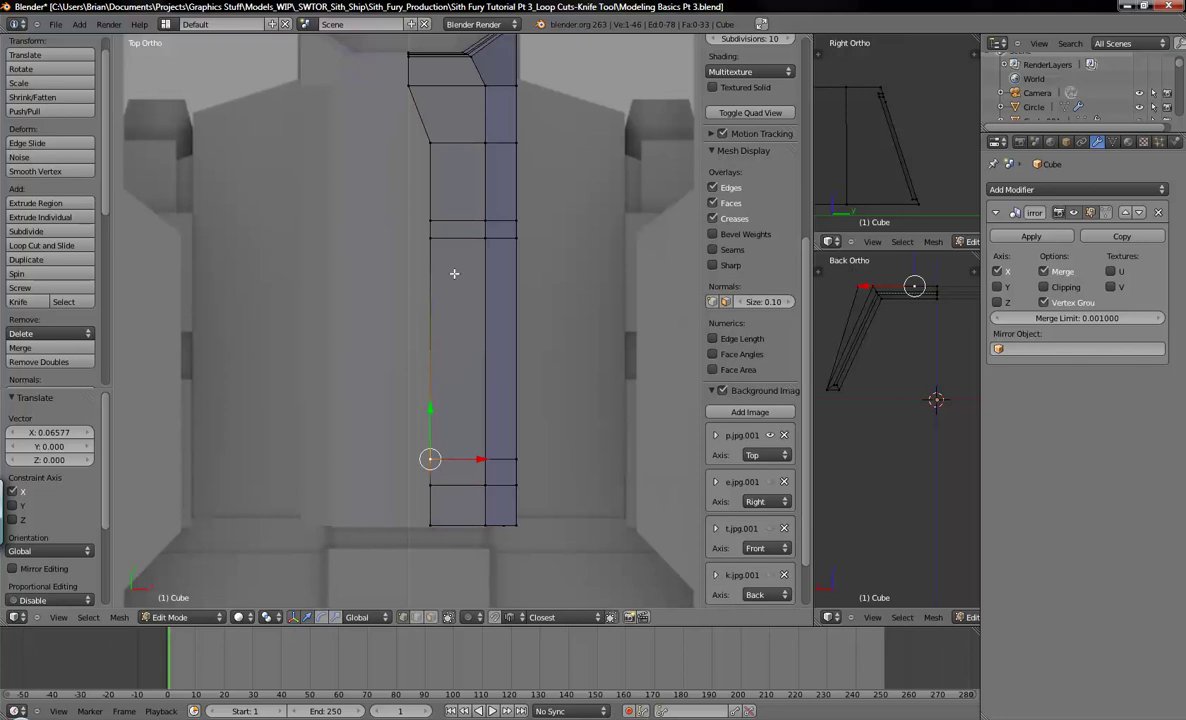
pyautogui.keyDown('shift'); pyautogui.rightClick(442, 238); pyautogui.keyUp('shift')
pyautogui.press('g')
pyautogui.press('x')
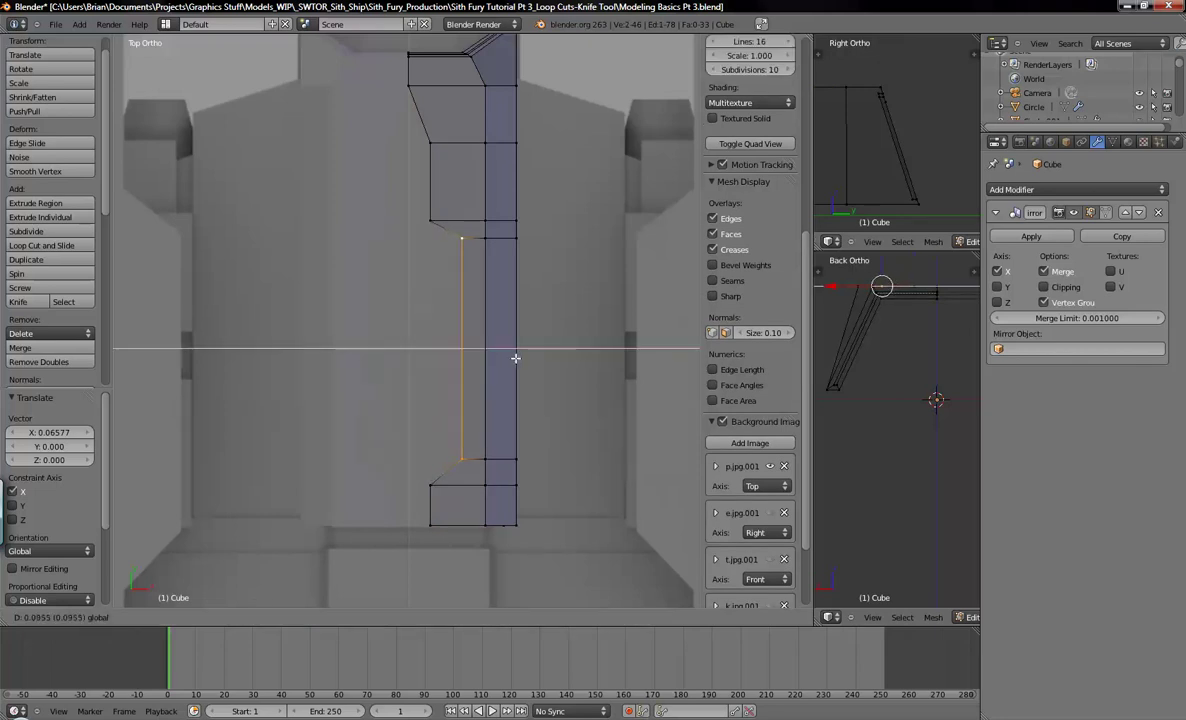
pyautogui.click(515, 358)
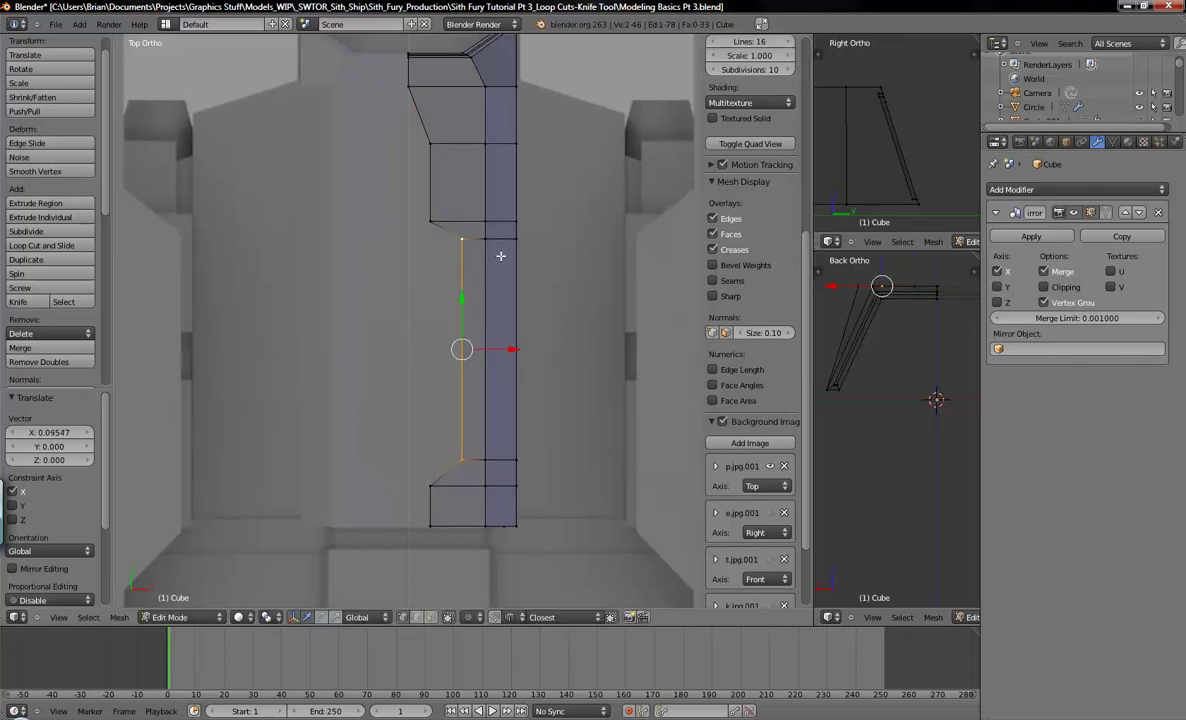
# Compare the hull's flared end and top opening with the overhead reference screenshot of the ship
pyautogui.keyDown('shift'); pyautogui.moveTo(503, 228); pyautogui.dragTo(512, 392, button='middle'); pyautogui.keyUp('shift')
pyautogui.scroll(1, 452, 378)
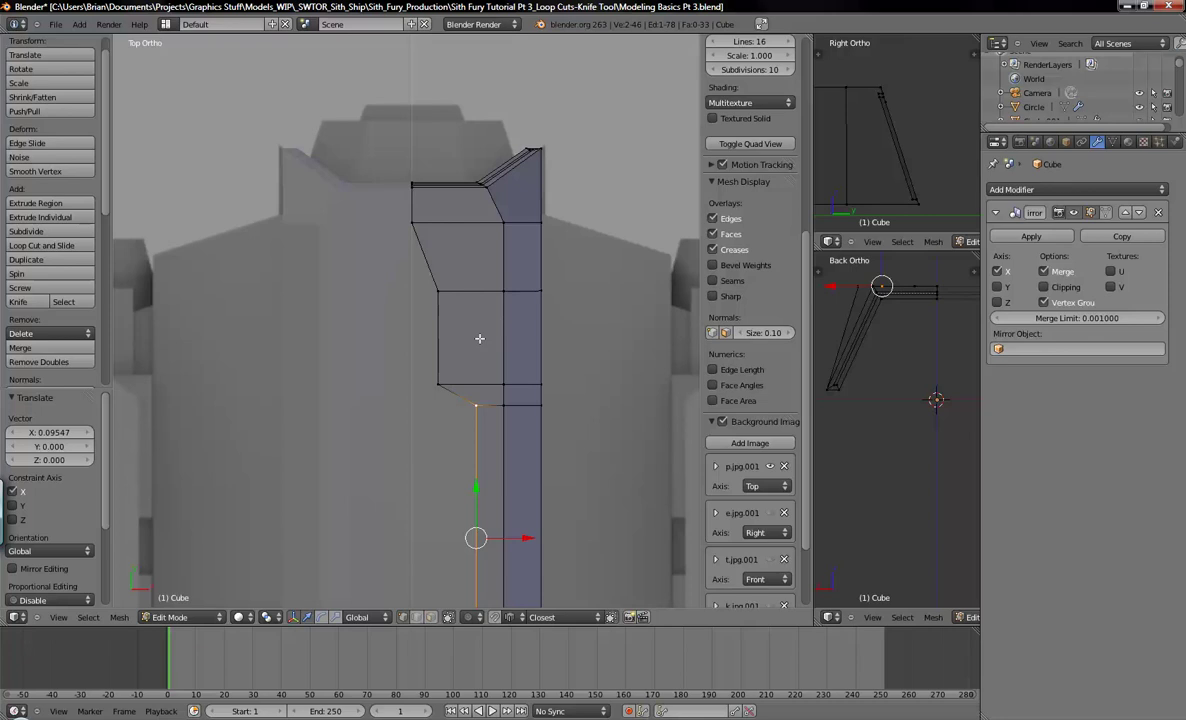
pyautogui.keyDown('shift'); pyautogui.moveTo(477, 340); pyautogui.dragTo(481, 316, button='middle'); pyautogui.keyUp('shift')
pyautogui.scroll(1, 439, 367)
pyautogui.keyDown('shift'); pyautogui.moveTo(423, 199); pyautogui.dragTo(418, 300, button='middle'); pyautogui.keyUp('shift')
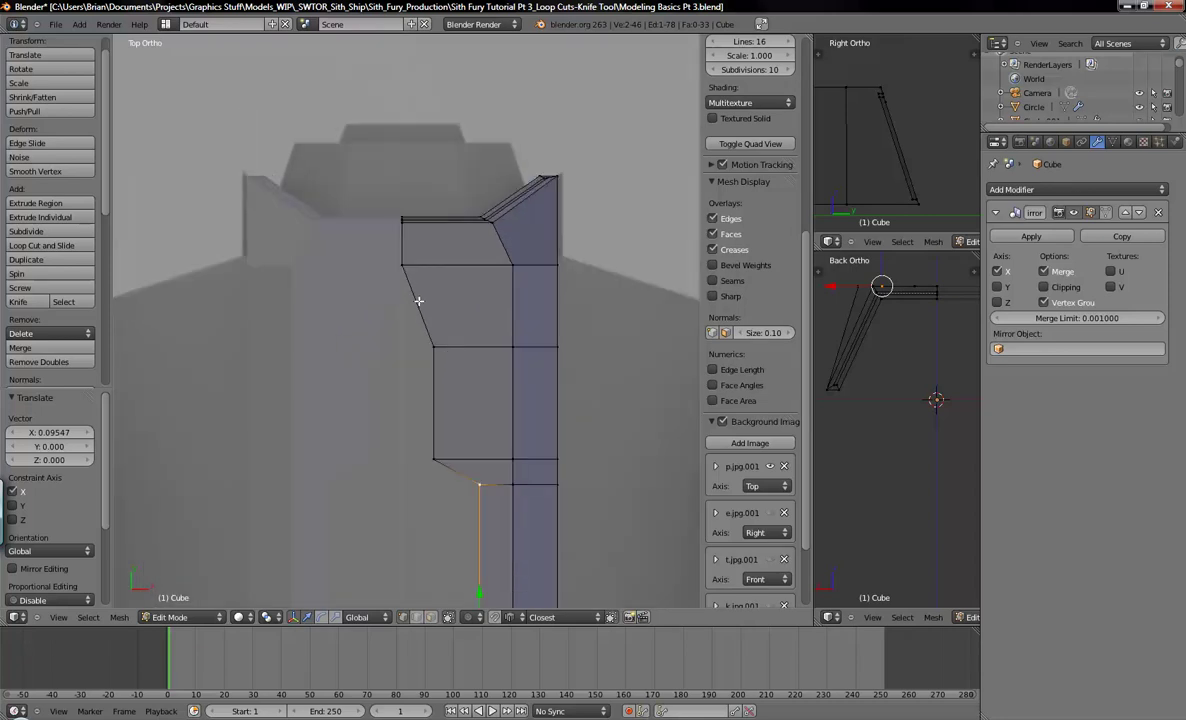
pyautogui.click(540, 718)
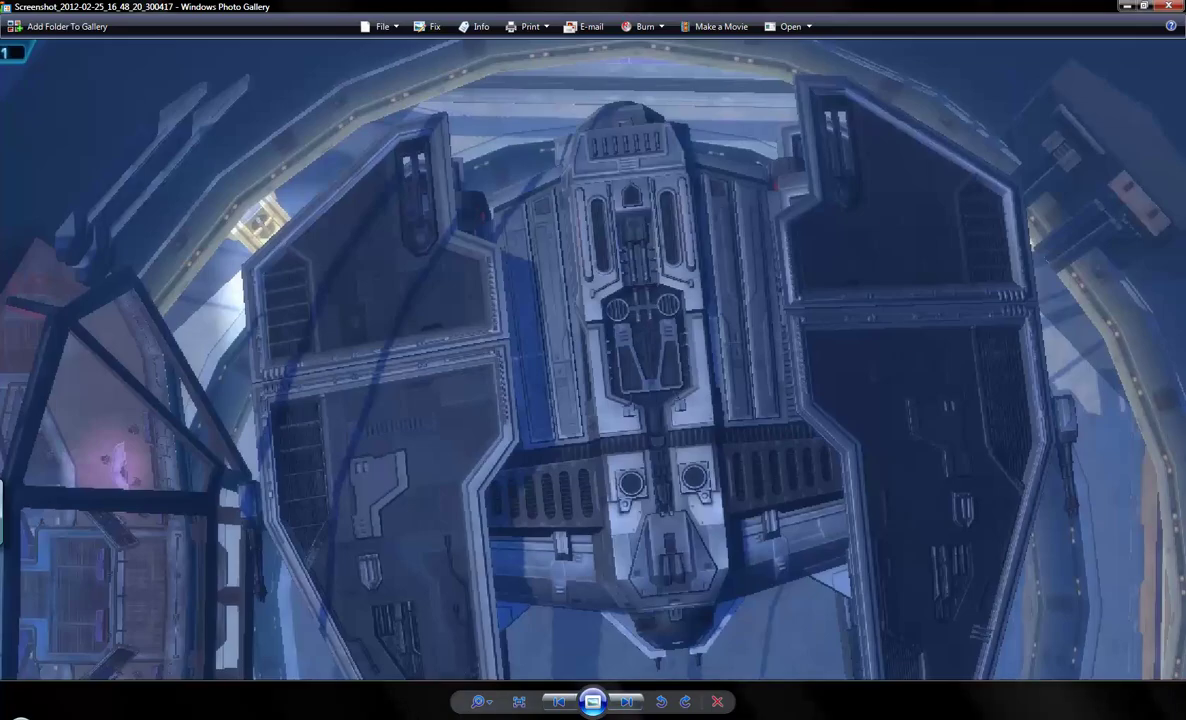
pyautogui.hotkey('alt', 'Tab')
pyautogui.moveTo(453, 339)
pyautogui.keyDown('shift'); pyautogui.mouseDown(button='middle')
pyautogui.moveTo(445, 320)
pyautogui.moveTo(443, 340)
pyautogui.mouseUp(button='middle'); pyautogui.keyUp('shift')
pyautogui.rightClick(420, 349)
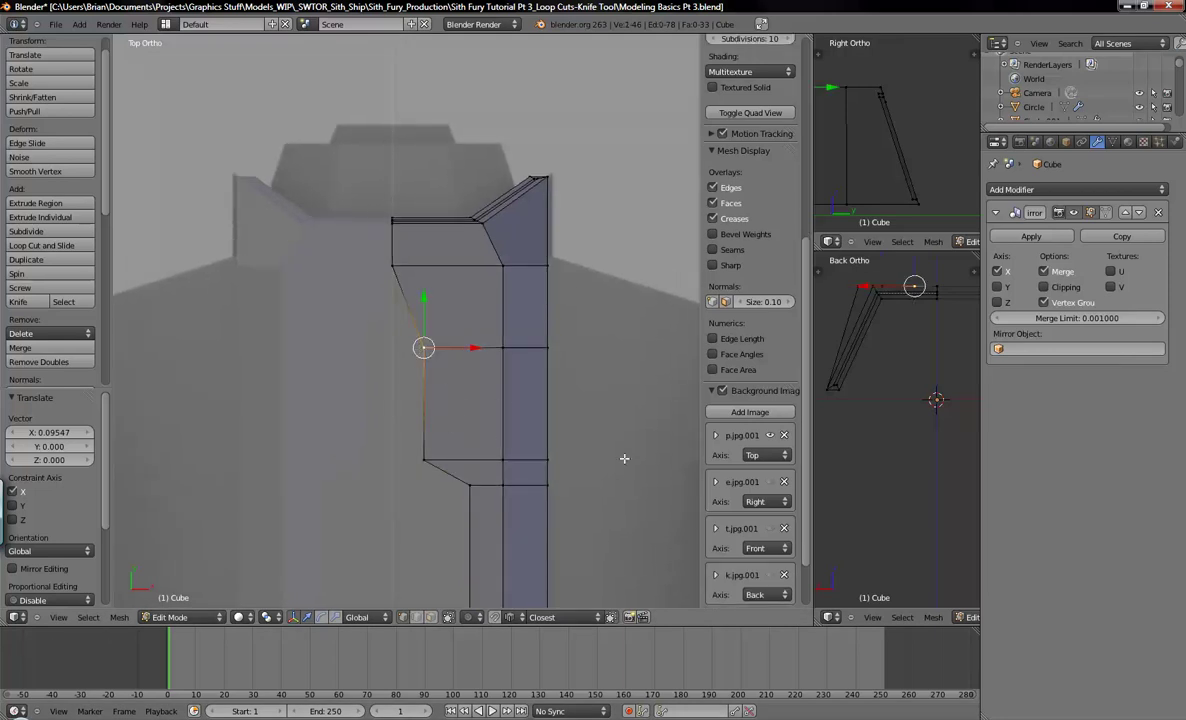
pyautogui.scroll(1, 624, 458)
pyautogui.press('g')
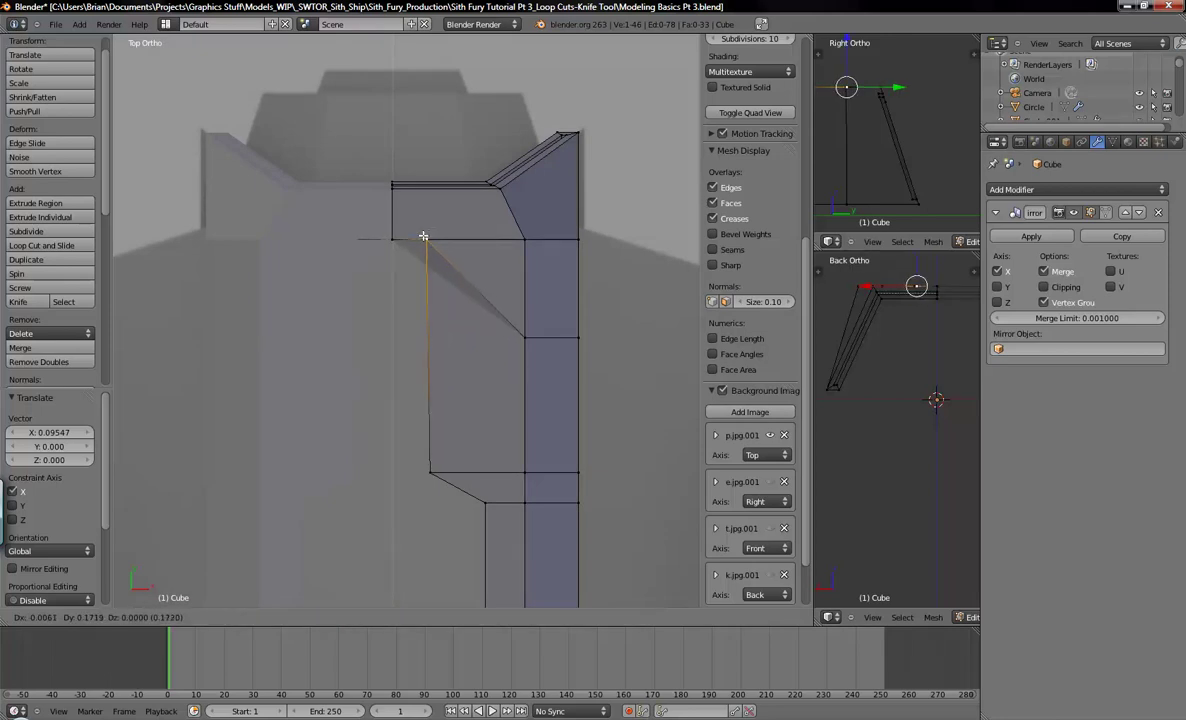
pyautogui.press('Escape')
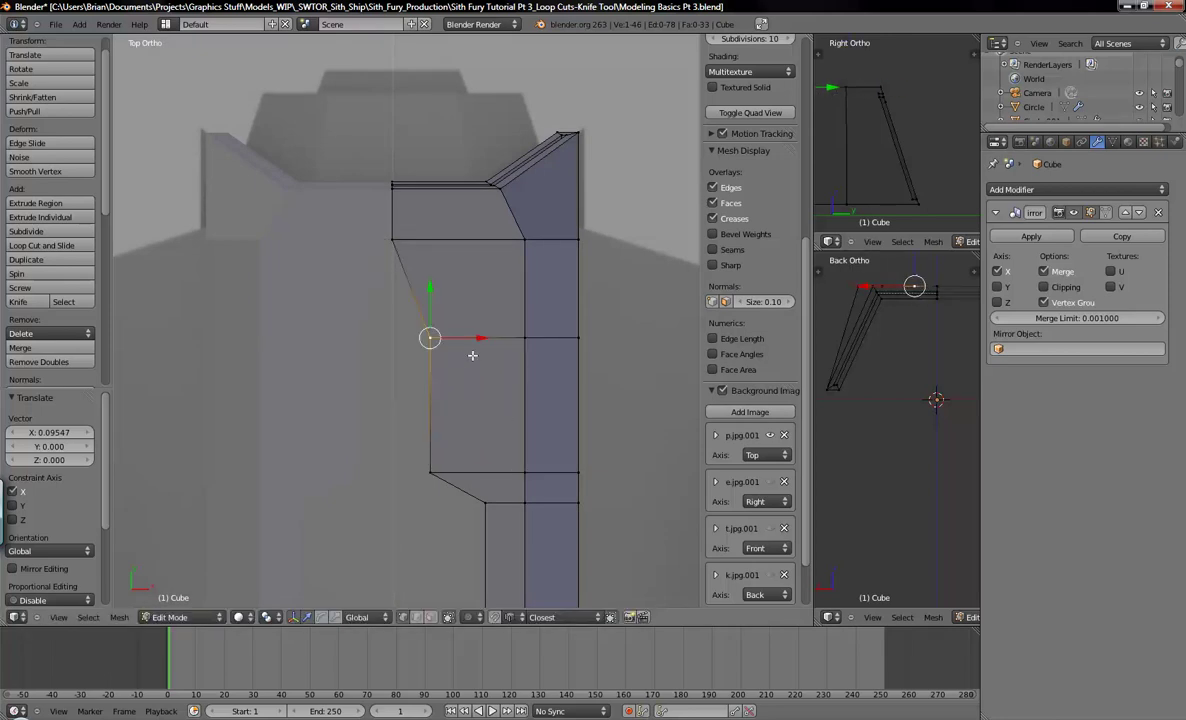
pyautogui.keyDown('shift'); pyautogui.moveTo(514, 424); pyautogui.dragTo(511, 467, button='middle'); pyautogui.keyUp('shift')
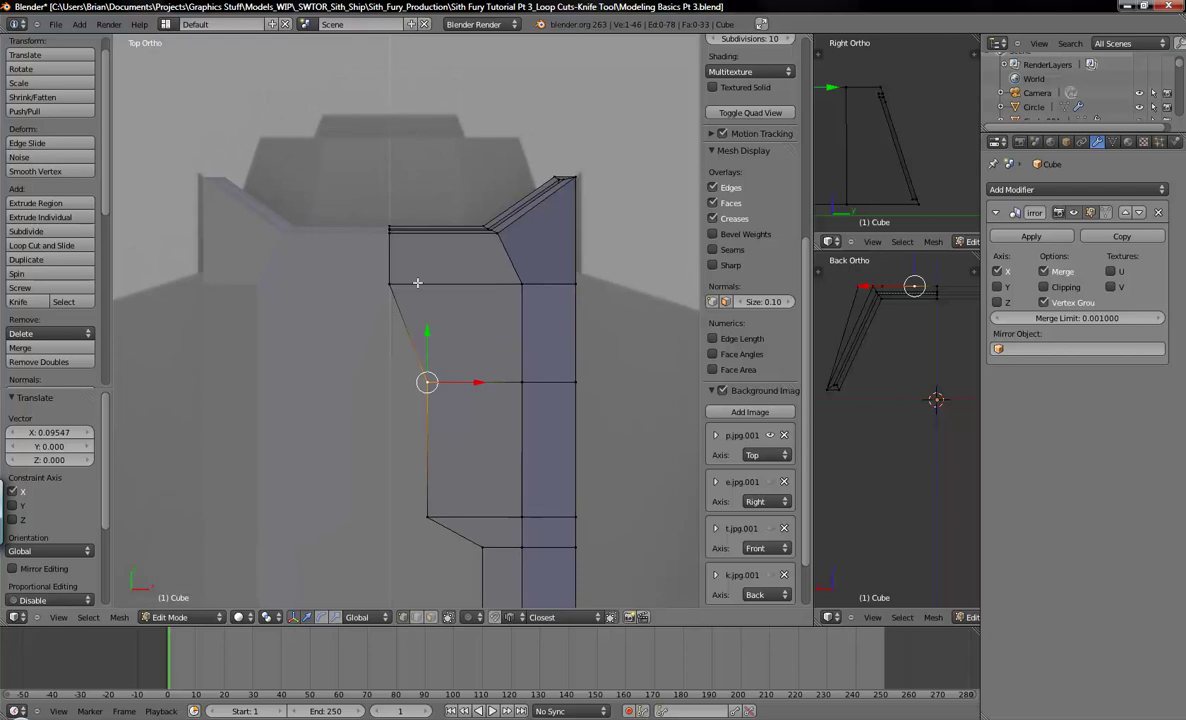
pyautogui.press('g')
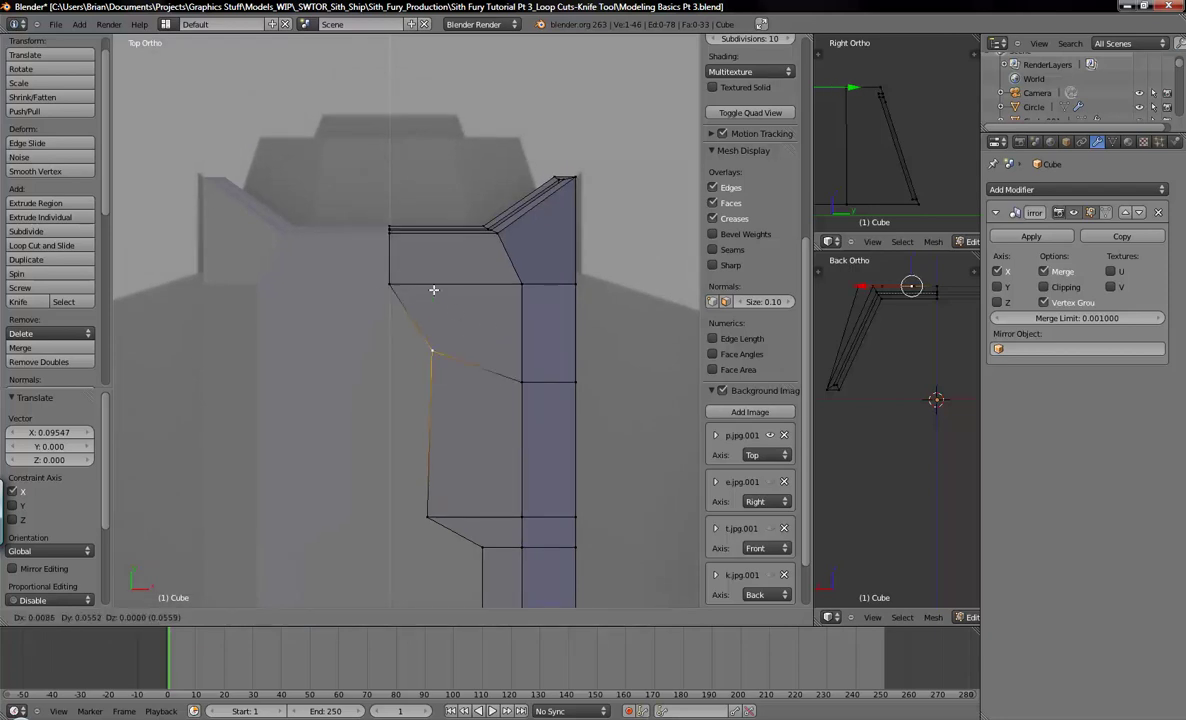
pyautogui.press('Escape')
# Reposition the edge loop at the opening's flared-end corner along Y, closer to the neighbouring loop, finishing with a shift of about 0.027
pyautogui.keyDown('alt'); pyautogui.rightClick(481, 383); pyautogui.keyUp('alt')
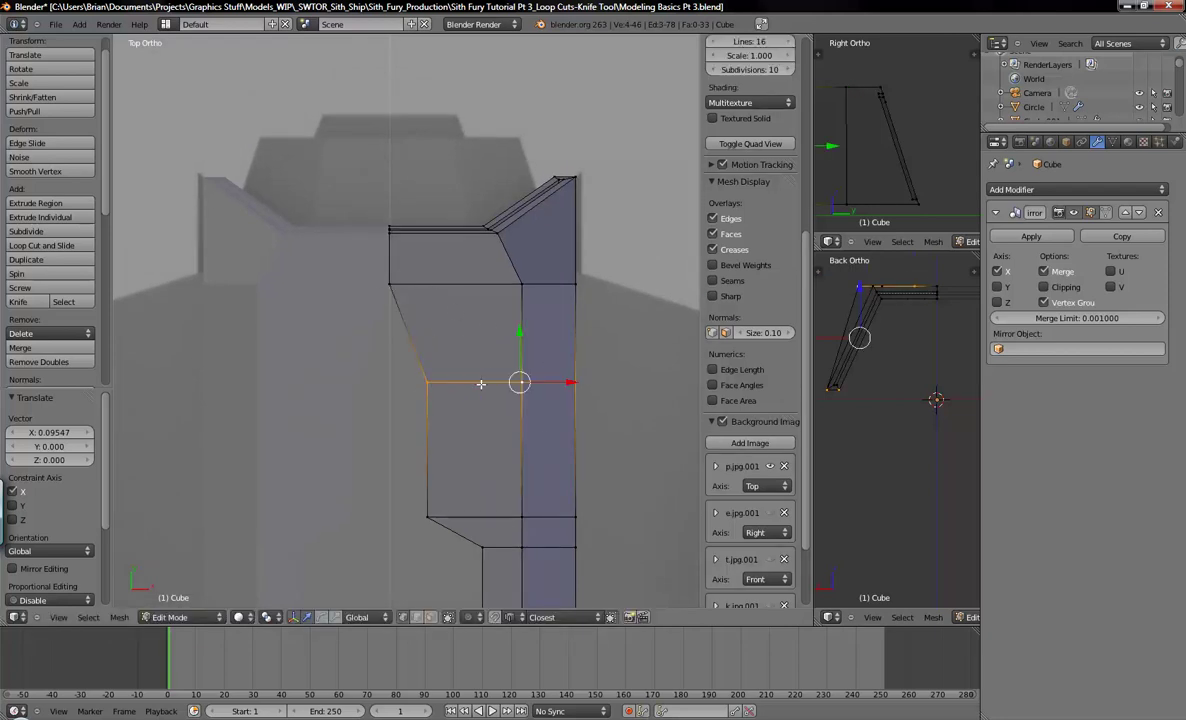
pyautogui.press('g')
pyautogui.press('y')
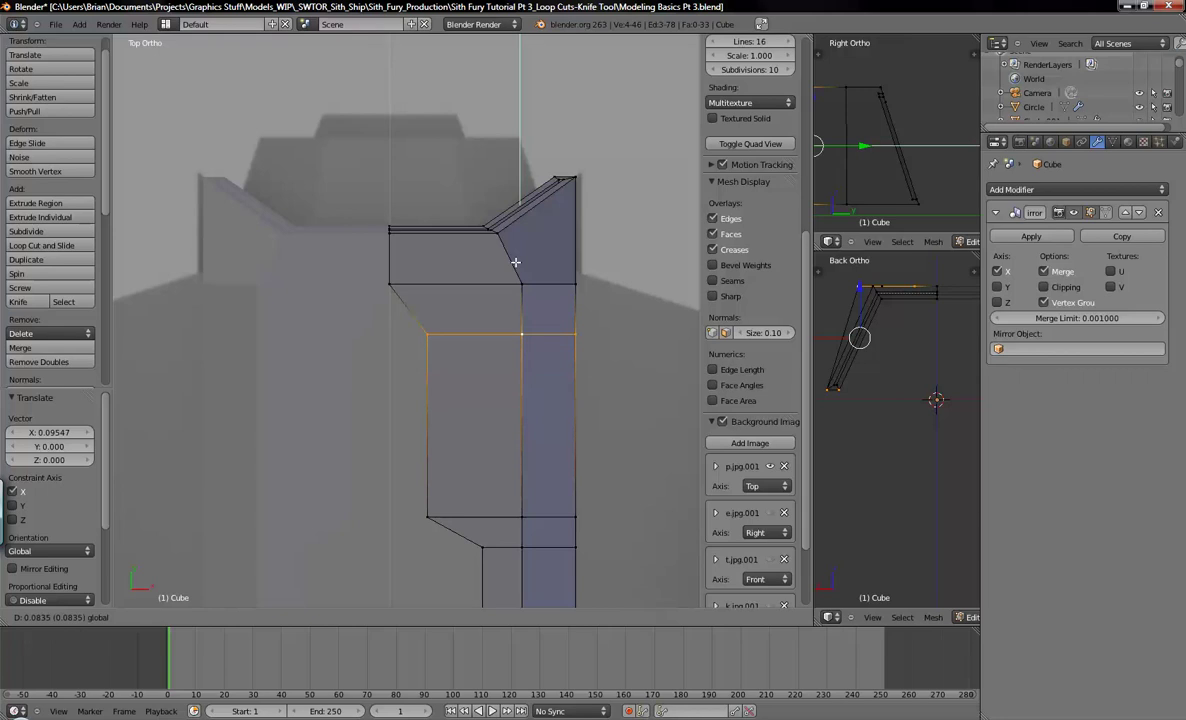
pyautogui.click(516, 335)
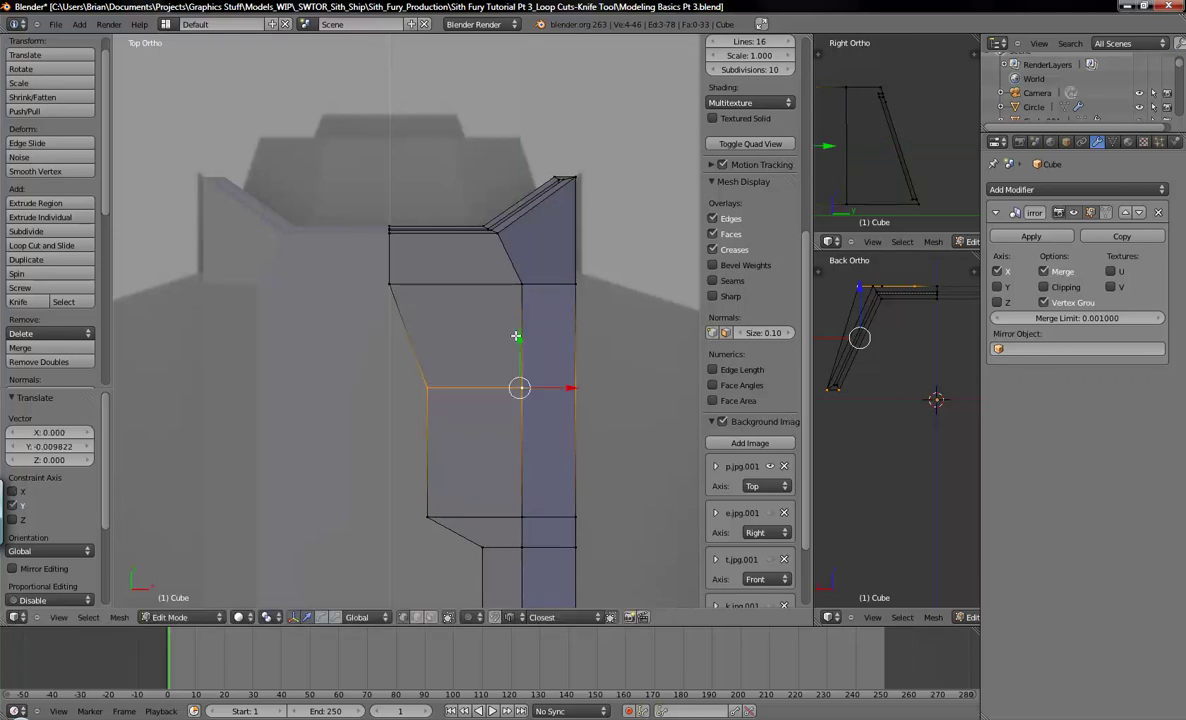
pyautogui.press('g')
pyautogui.press('y')
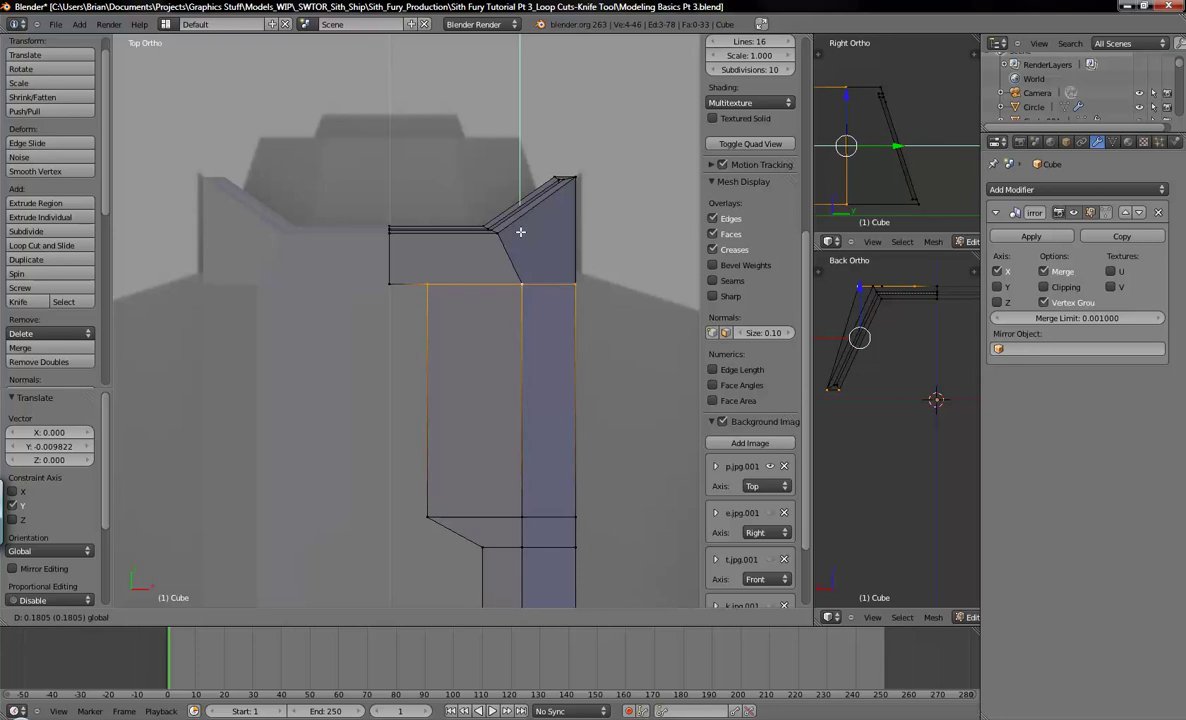
pyautogui.moveTo(520, 232); pyautogui.dragTo(519, 289)
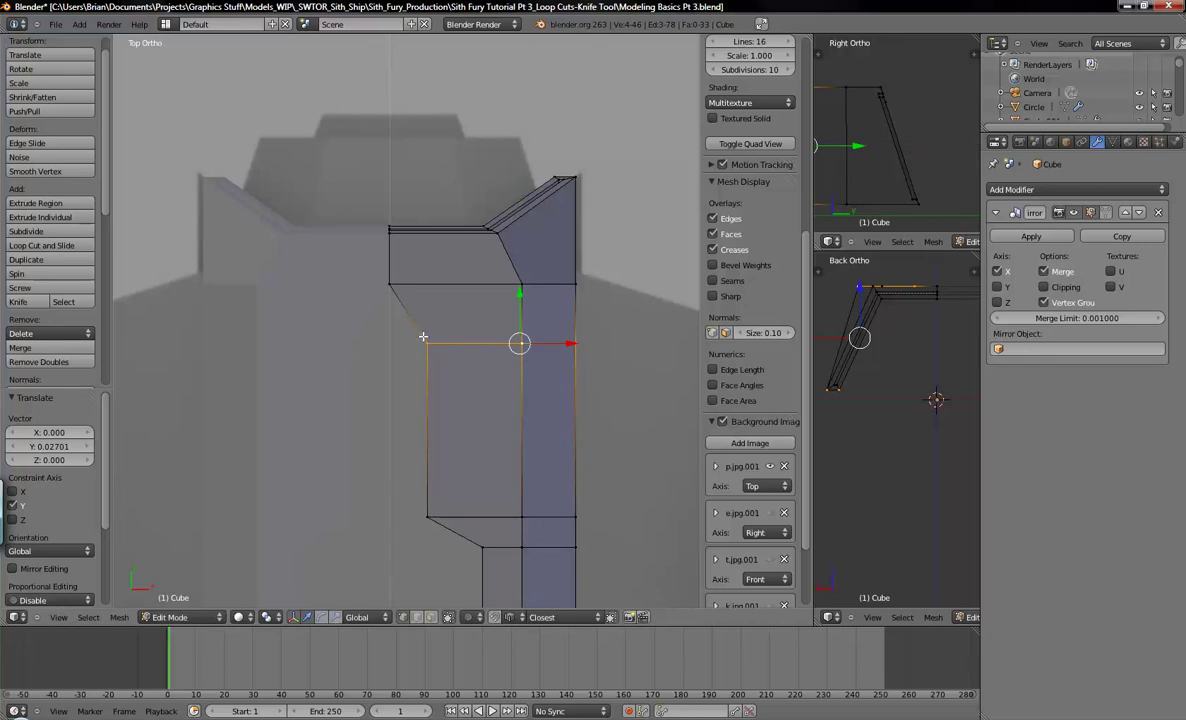
# Turn on Clipping in the Mirror modifier and extrude the opening's flared-end corner vertex -0.195 along X onto the mirror line
pyautogui.keyDown('shift'); pyautogui.moveTo(513, 328); pyautogui.dragTo(516, 257, button='middle'); pyautogui.keyUp('shift')
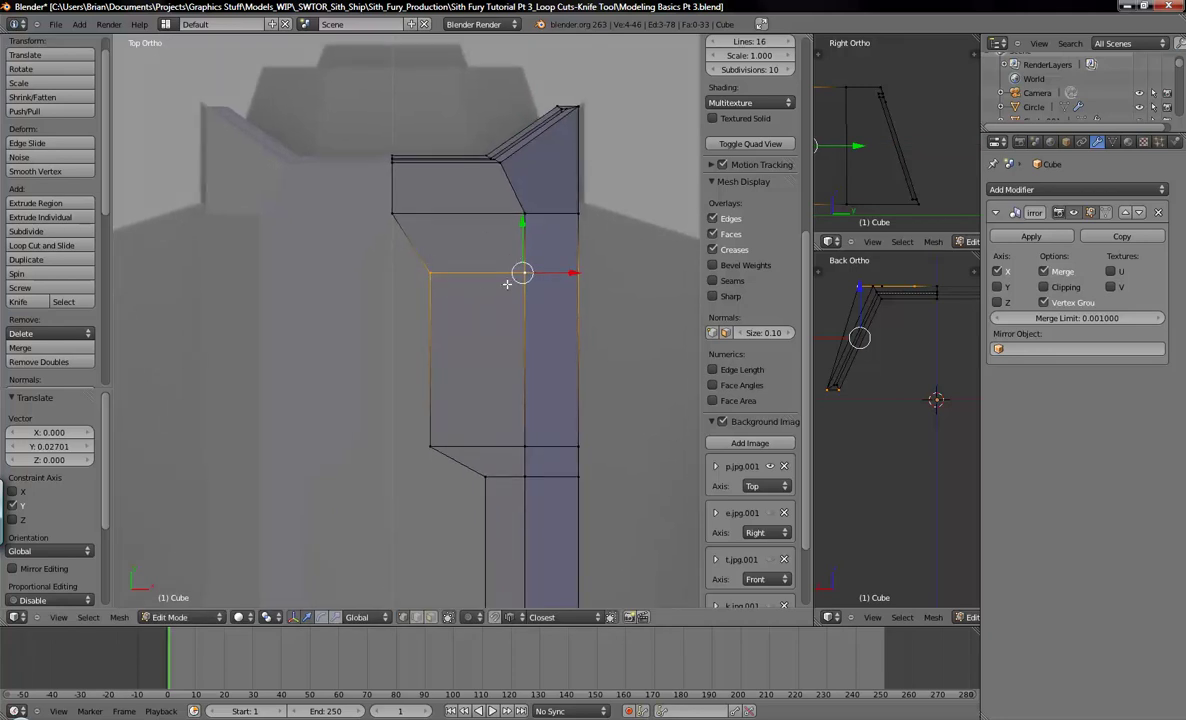
pyautogui.keyDown('shift'); pyautogui.moveTo(480, 346); pyautogui.dragTo(524, 346, button='middle'); pyautogui.keyUp('shift')
pyautogui.moveTo(471, 271); pyautogui.dragTo(426, 267, button='right')
pyautogui.rightClick(426, 267)
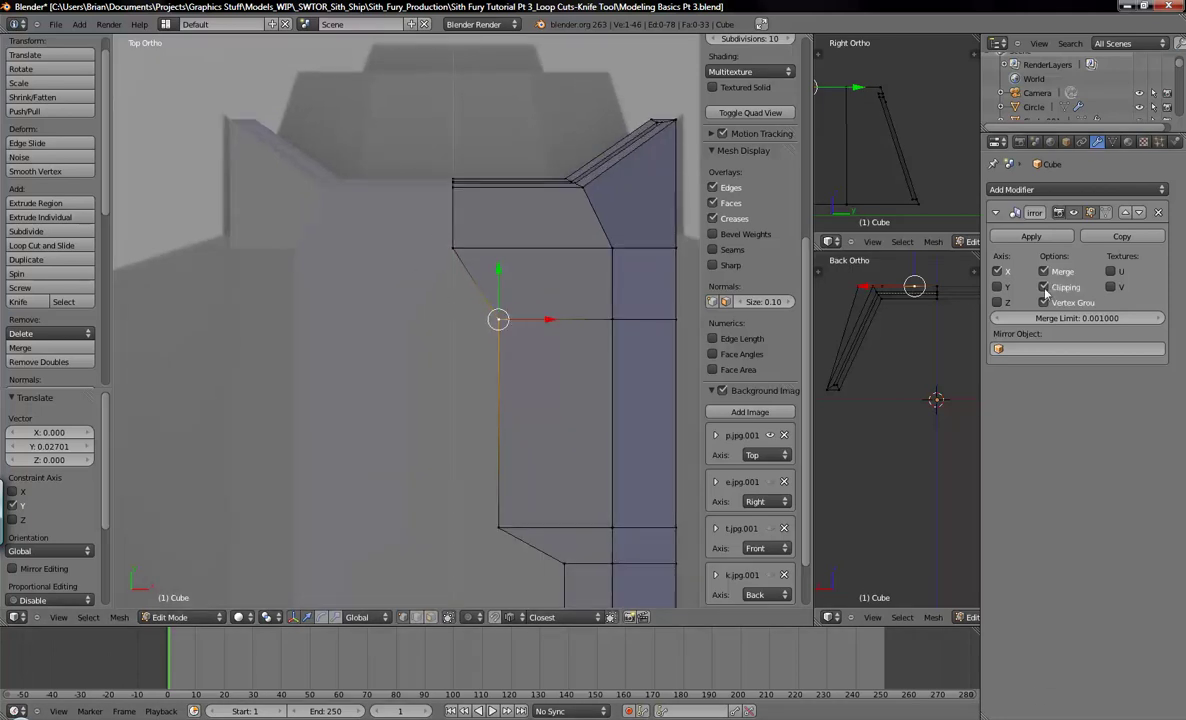
pyautogui.press('g')
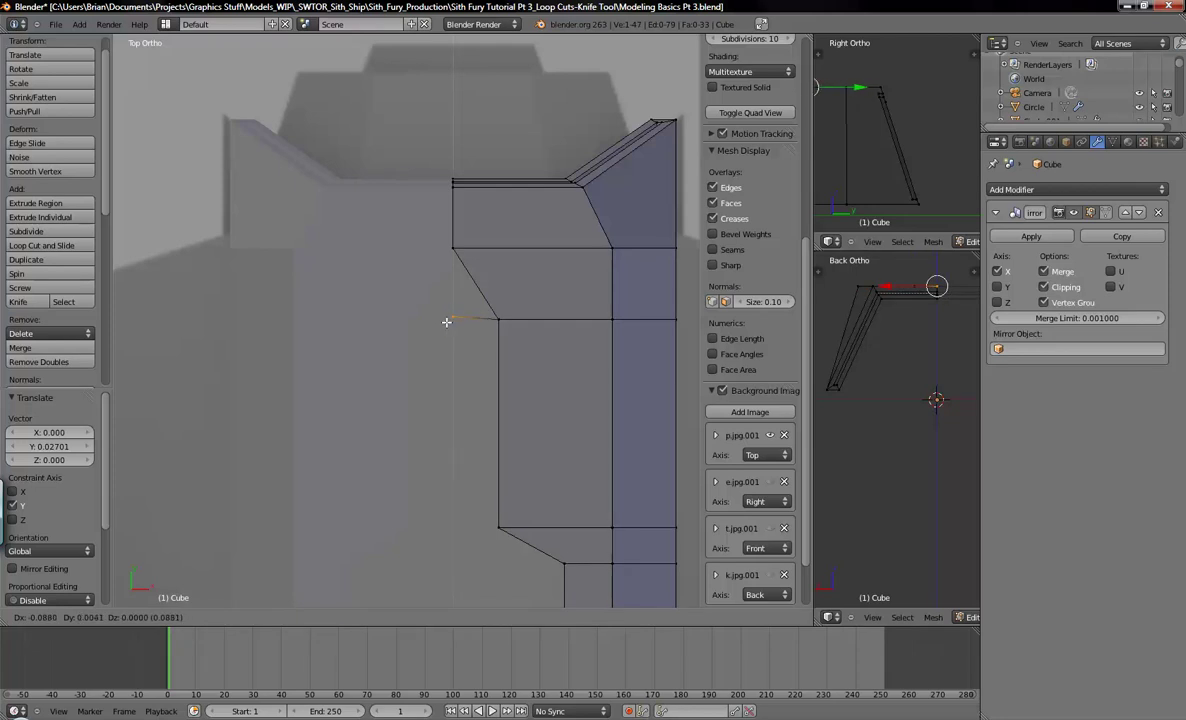
pyautogui.rightClick(485, 328)
pyautogui.moveTo(548, 319); pyautogui.dragTo(434, 328)
pyautogui.click(416, 327)
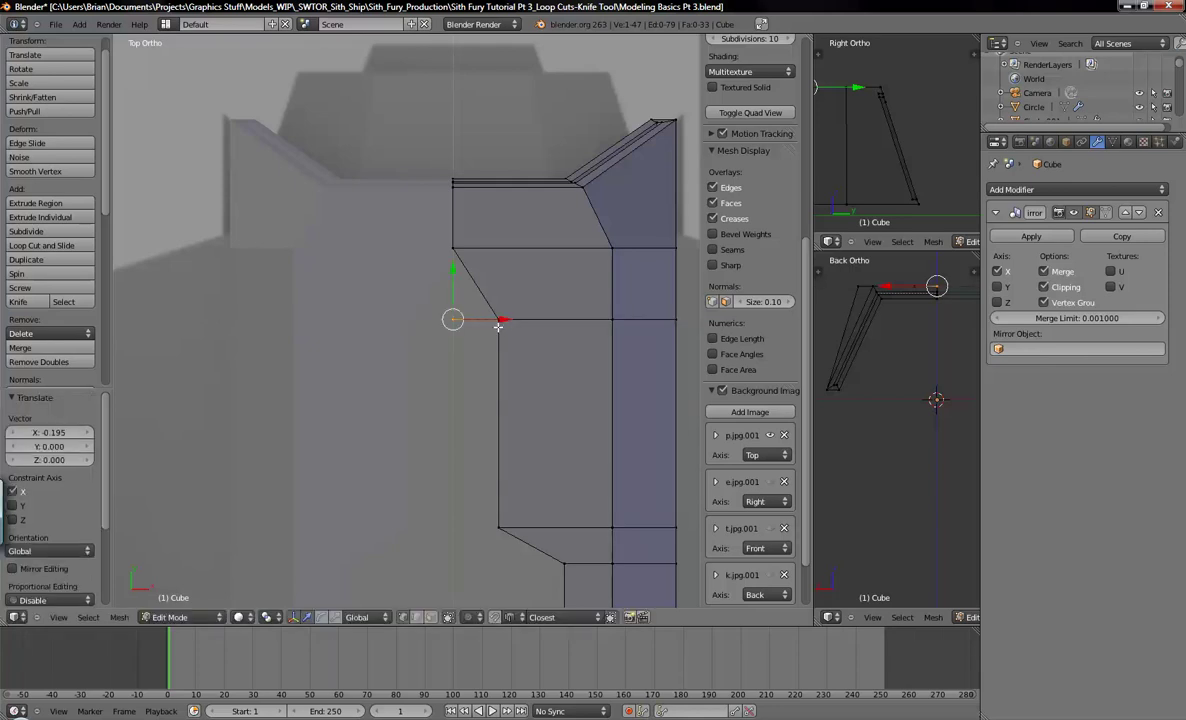
# Fill a triangular face between the extruded vertex, the opening's corner vertex and the adjacent centreline vertex, and clear the selection
pyautogui.keyDown('shift'); pyautogui.rightClick(482, 298); pyautogui.keyUp('shift')
pyautogui.keyDown('shift'); pyautogui.rightClick(449, 248); pyautogui.keyUp('shift')
pyautogui.press('f')
pyautogui.press('a')
pyautogui.rightClick(453, 319)
pyautogui.moveTo(453, 319); pyautogui.dragTo(371, 385, button='middle')
pyautogui.press('a')
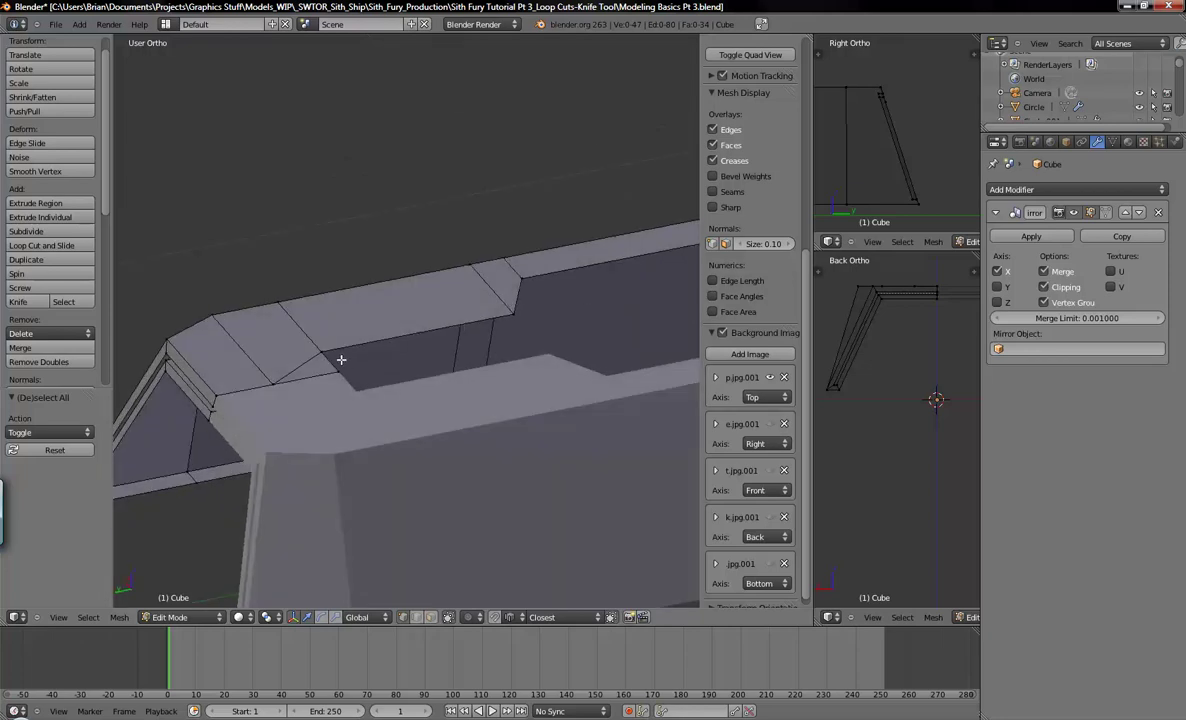
# Select the vertices along the top opening's rim, extrude them and lower the new edges -0.02579 along Z
pyautogui.rightClick(341, 366)
pyautogui.keyDown('shift'); pyautogui.rightClick(328, 351); pyautogui.keyUp('shift')
pyautogui.keyDown('shift'); pyautogui.rightClick(519, 314); pyautogui.keyUp('shift')
pyautogui.keyDown('shift'); pyautogui.rightClick(524, 276); pyautogui.keyUp('shift')
pyautogui.keyDown('shift'); pyautogui.moveTo(597, 321); pyautogui.dragTo(340, 362, button='middle'); pyautogui.keyUp('shift')
pyautogui.keyDown('shift'); pyautogui.moveTo(645, 295); pyautogui.dragTo(450, 273, button='middle'); pyautogui.keyUp('shift')
pyautogui.keyDown('shift'); pyautogui.rightClick(456, 272); pyautogui.keyUp('shift')
pyautogui.keyDown('shift'); pyautogui.rightClick(535, 290); pyautogui.keyUp('shift')
pyautogui.keyDown('shift'); pyautogui.rightClick(607, 275); pyautogui.keyUp('shift')
pyautogui.moveTo(286, 396); pyautogui.dragTo(424, 376, button='middle')
pyautogui.press('e')
pyautogui.click(481, 329)
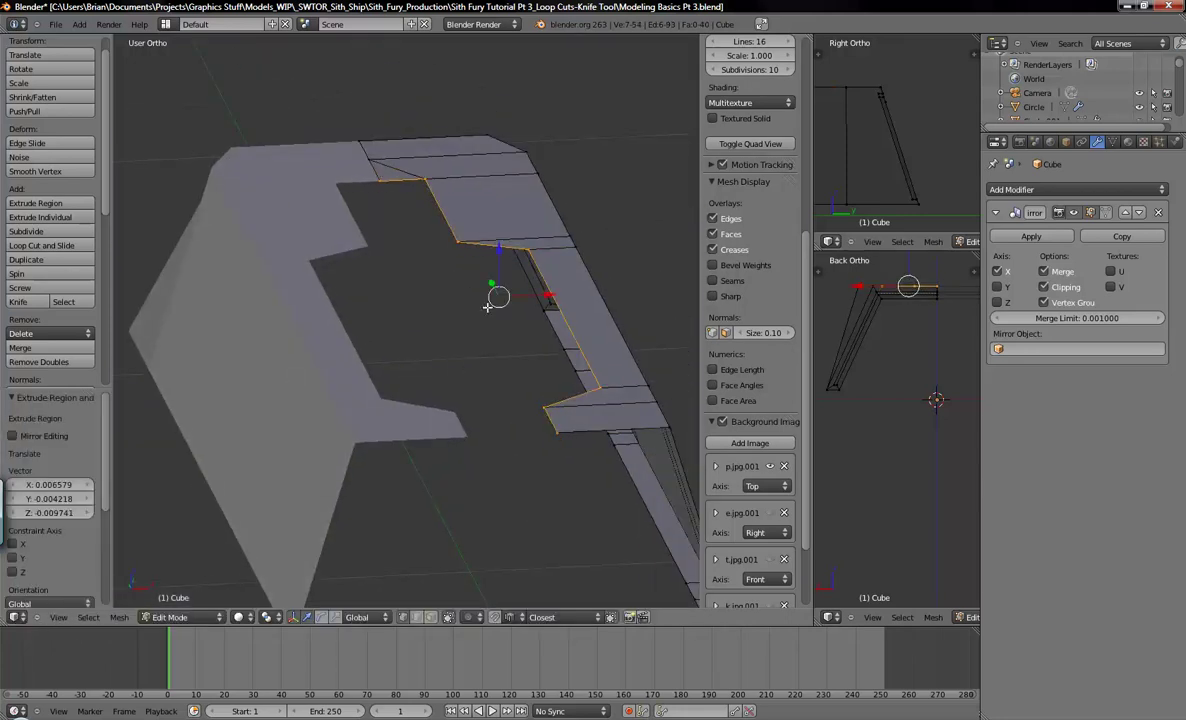
pyautogui.moveTo(501, 256); pyautogui.dragTo(497, 276)
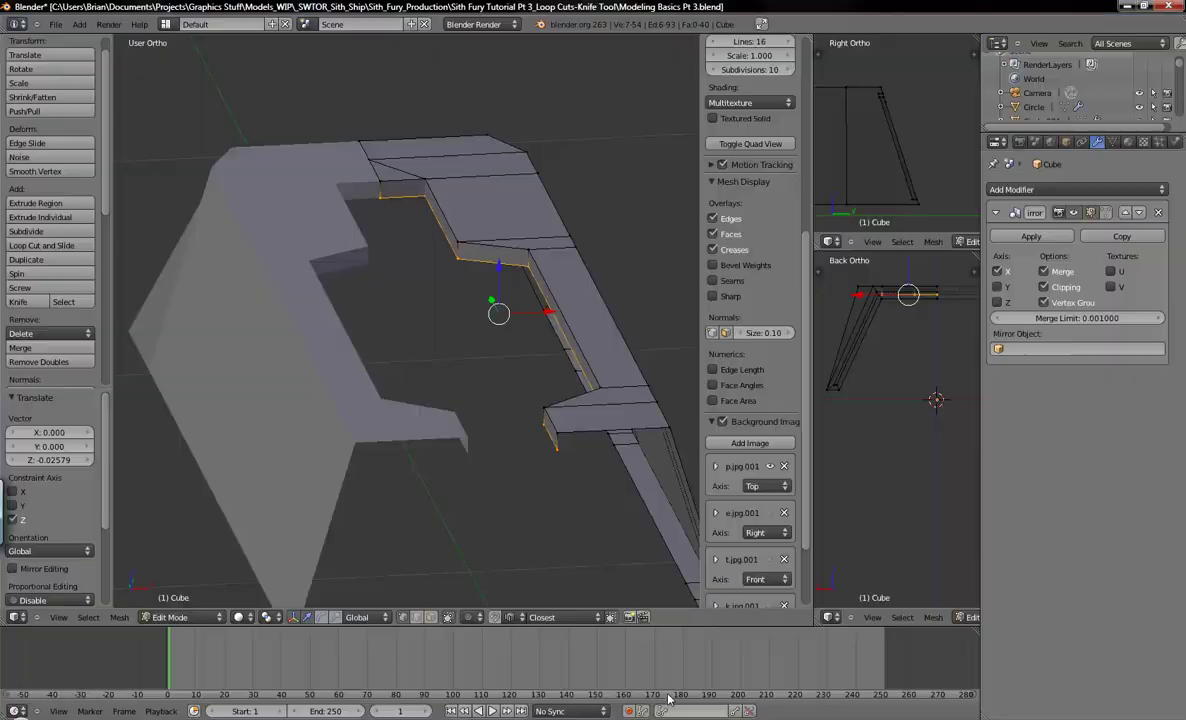
# Nudge the opening's extruded lower rim -0.003224 along Z
pyautogui.press('g')
pyautogui.press('z')
pyautogui.moveTo(504, 261); pyautogui.dragTo(501, 263)
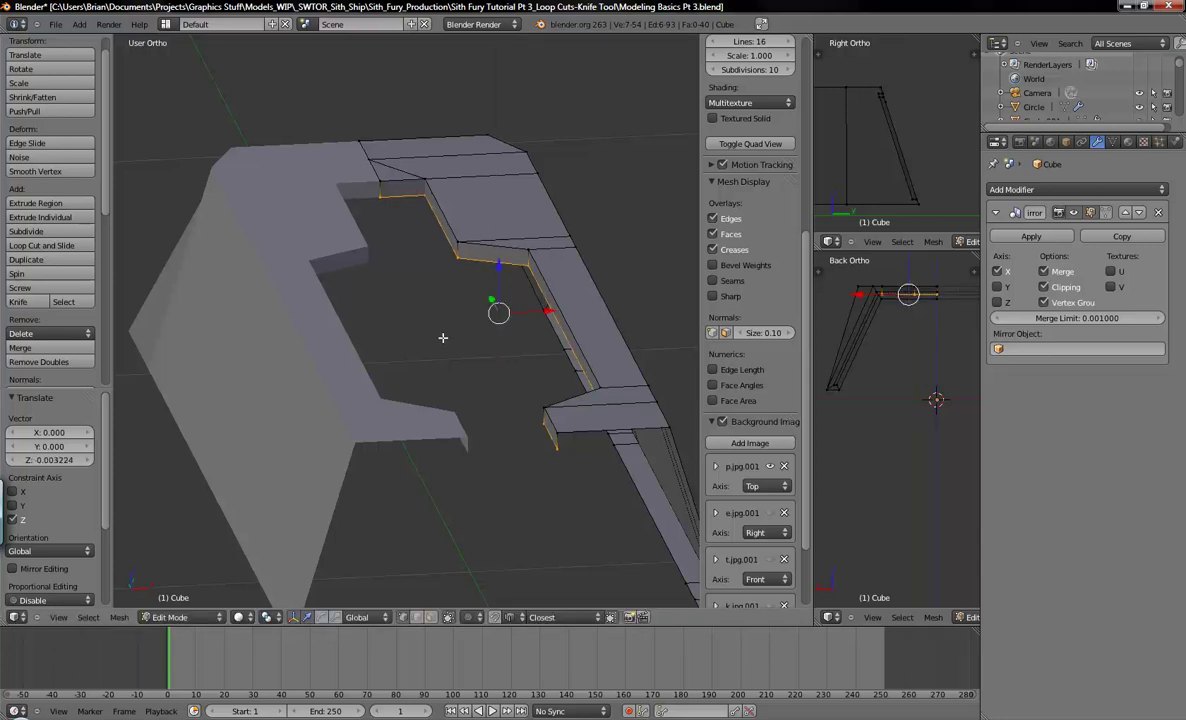
# Compare the opening's lowered rim with the ship reference in the top view and inspect it from several angles
pyautogui.moveTo(443, 338); pyautogui.dragTo(431, 373, button='middle')
pyautogui.moveTo(491, 451); pyautogui.dragTo(478, 384, button='middle')
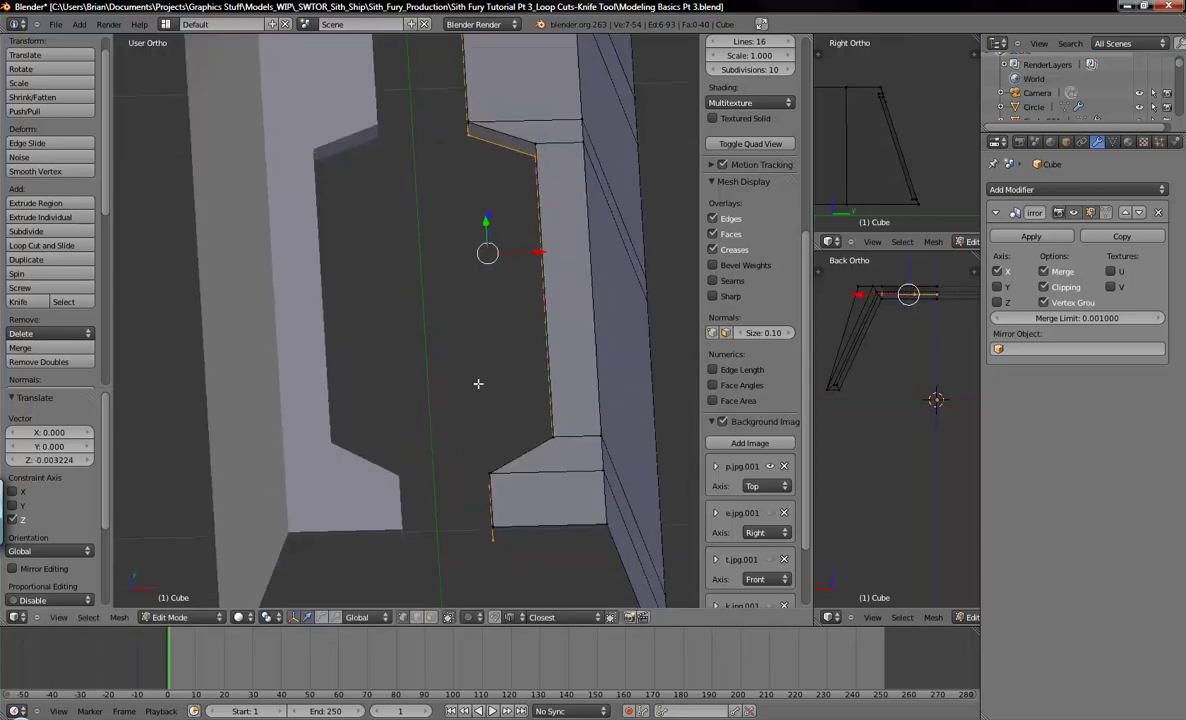
pyautogui.press('KP_7')
pyautogui.scroll(-2, 488, 370)
pyautogui.keyDown('shift'); pyautogui.moveTo(501, 514); pyautogui.dragTo(503, 527, button='middle'); pyautogui.keyUp('shift')
pyautogui.keyDown('shift'); pyautogui.moveTo(485, 336); pyautogui.dragTo(537, 429, button='middle'); pyautogui.keyUp('shift')
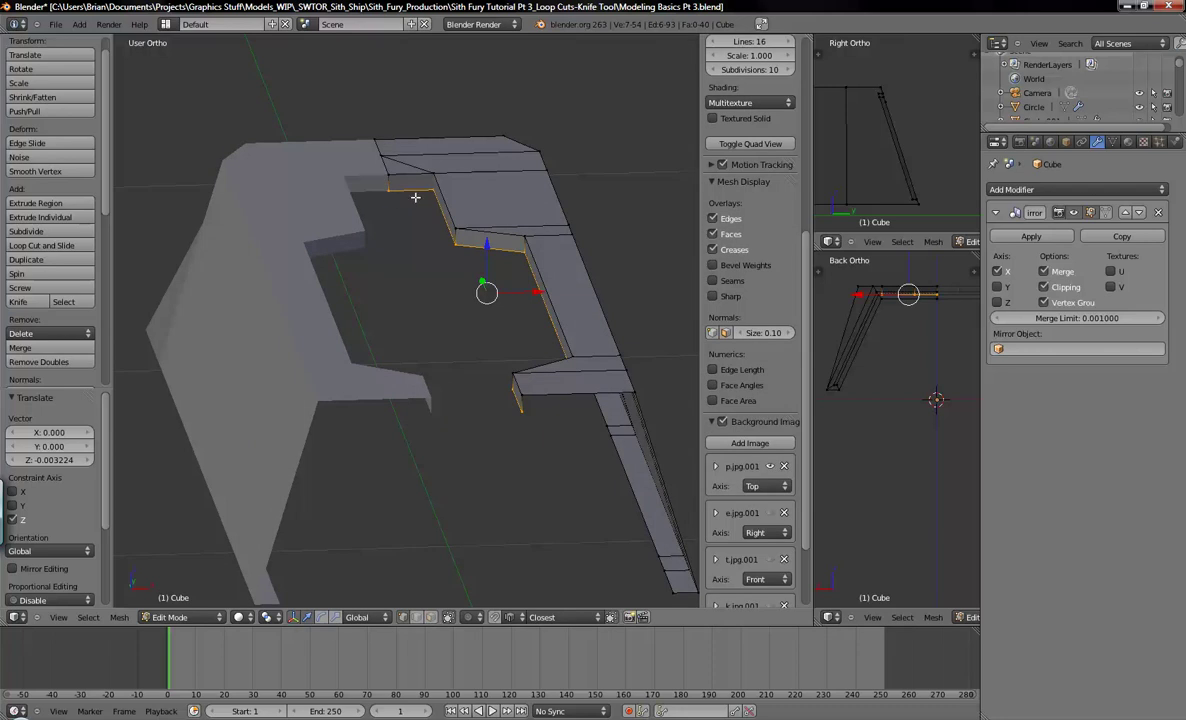
pyautogui.press('KP_7')
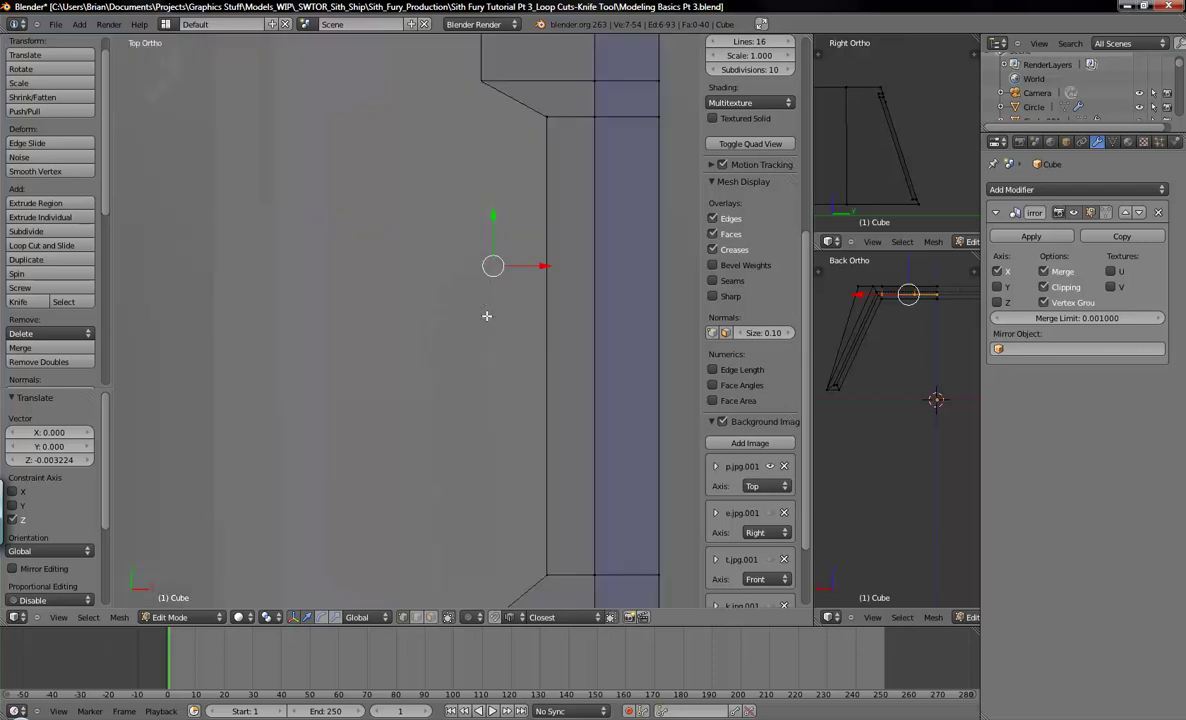
pyautogui.scroll(-4, 521, 375)
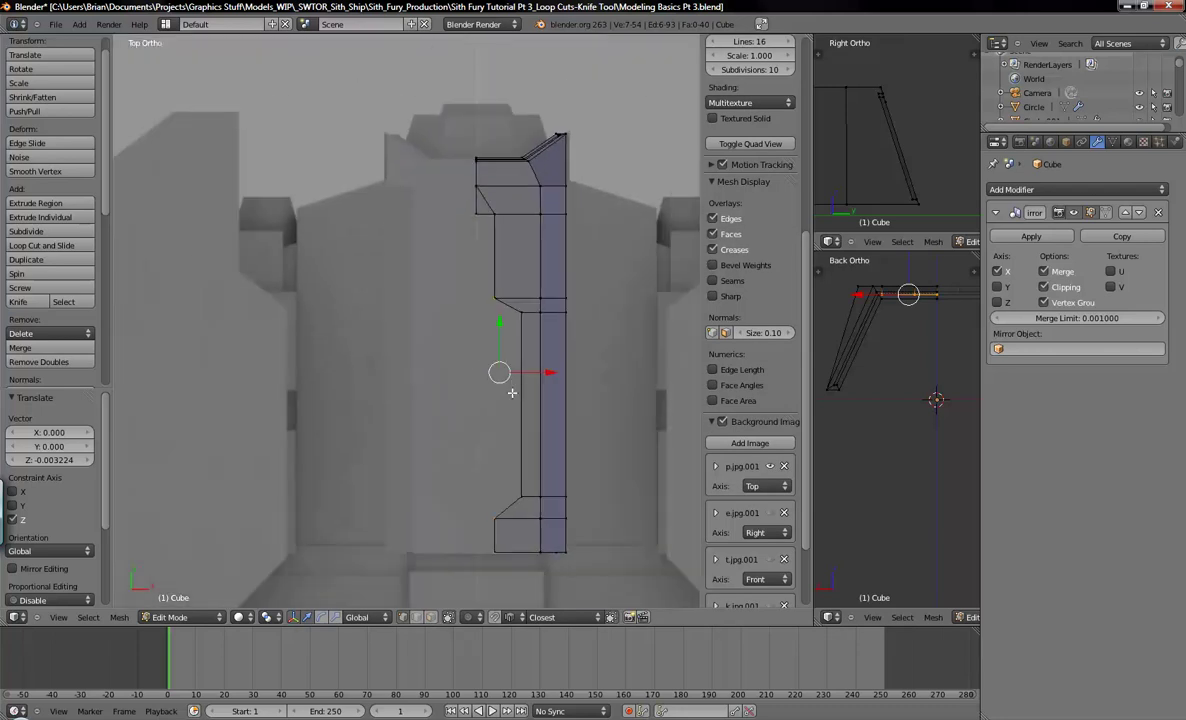
pyautogui.moveTo(515, 471); pyautogui.dragTo(521, 384, button='middle')
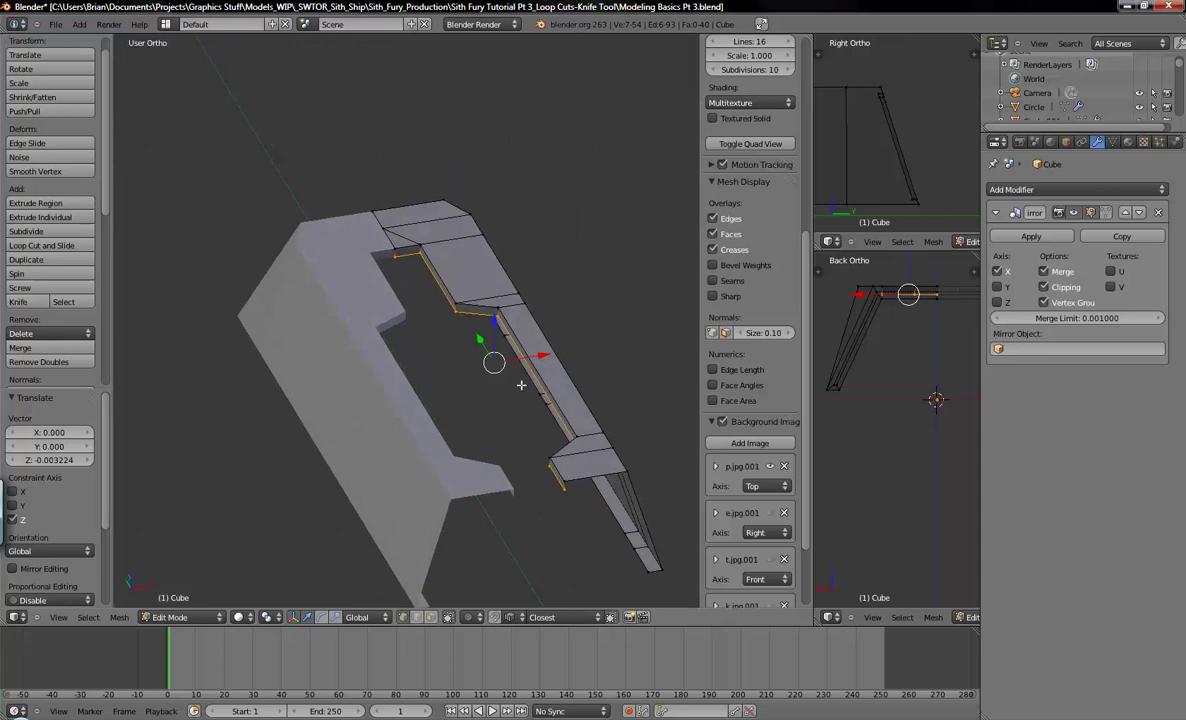
pyautogui.moveTo(507, 372); pyautogui.dragTo(464, 339, button='middle')
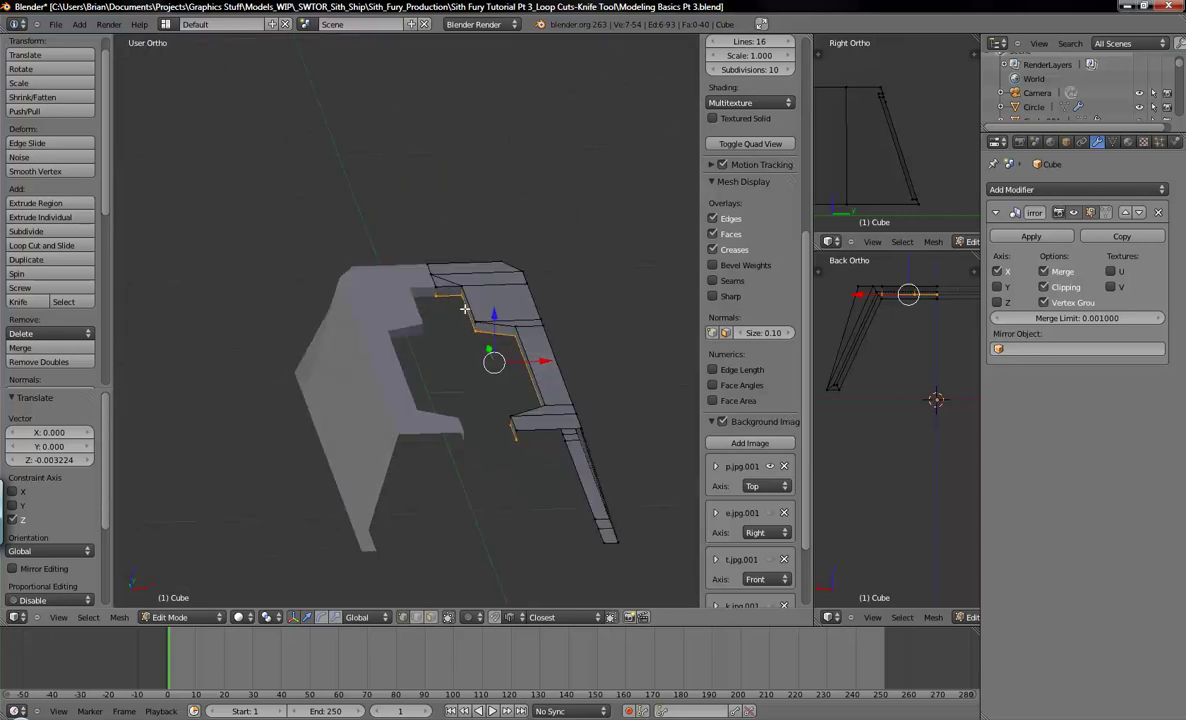
pyautogui.moveTo(440, 299); pyautogui.dragTo(466, 339, button='right')
pyautogui.rightClick(472, 325)
pyautogui.press('a')
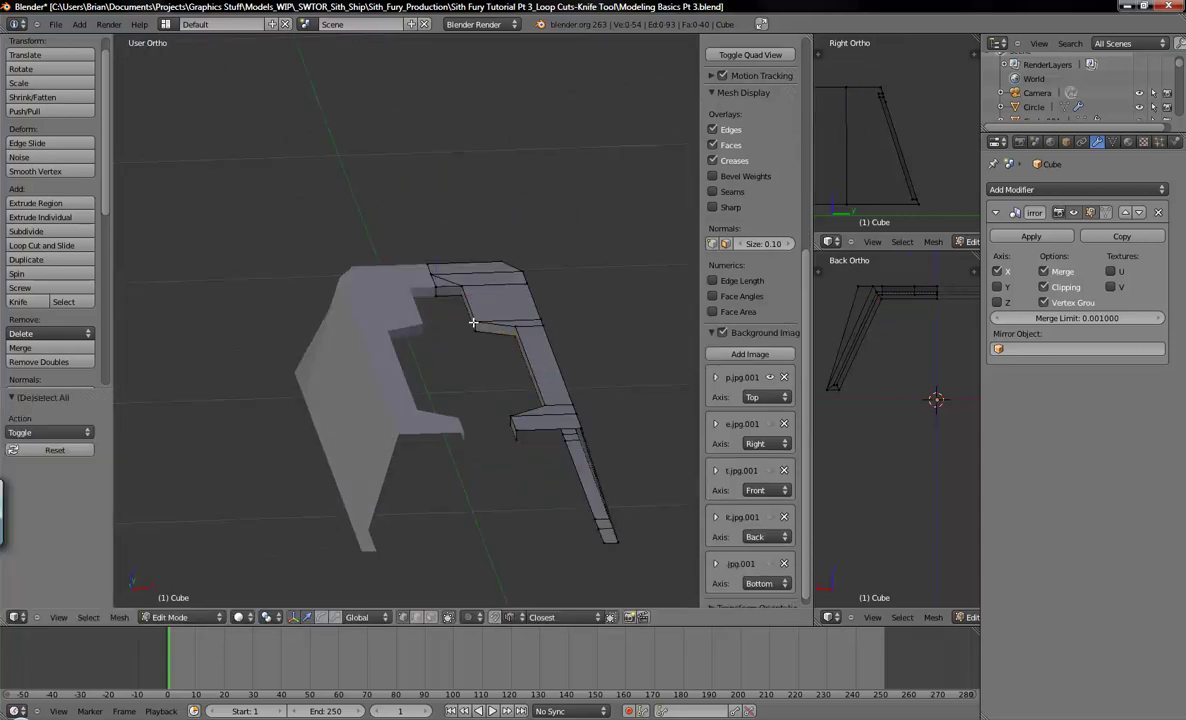
pyautogui.moveTo(476, 323); pyautogui.dragTo(440, 278, button='middle')
pyautogui.rightClick(438, 276)
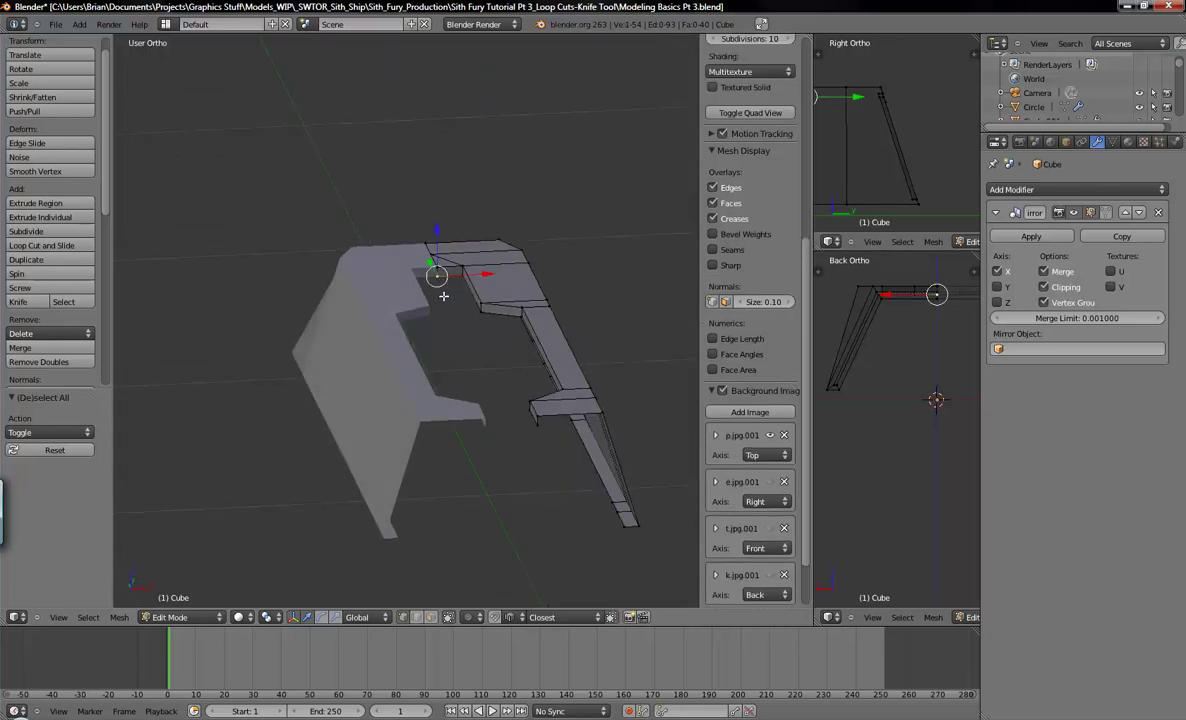
pyautogui.moveTo(538, 381); pyautogui.dragTo(487, 481, button='middle')
pyautogui.press('KP_7')
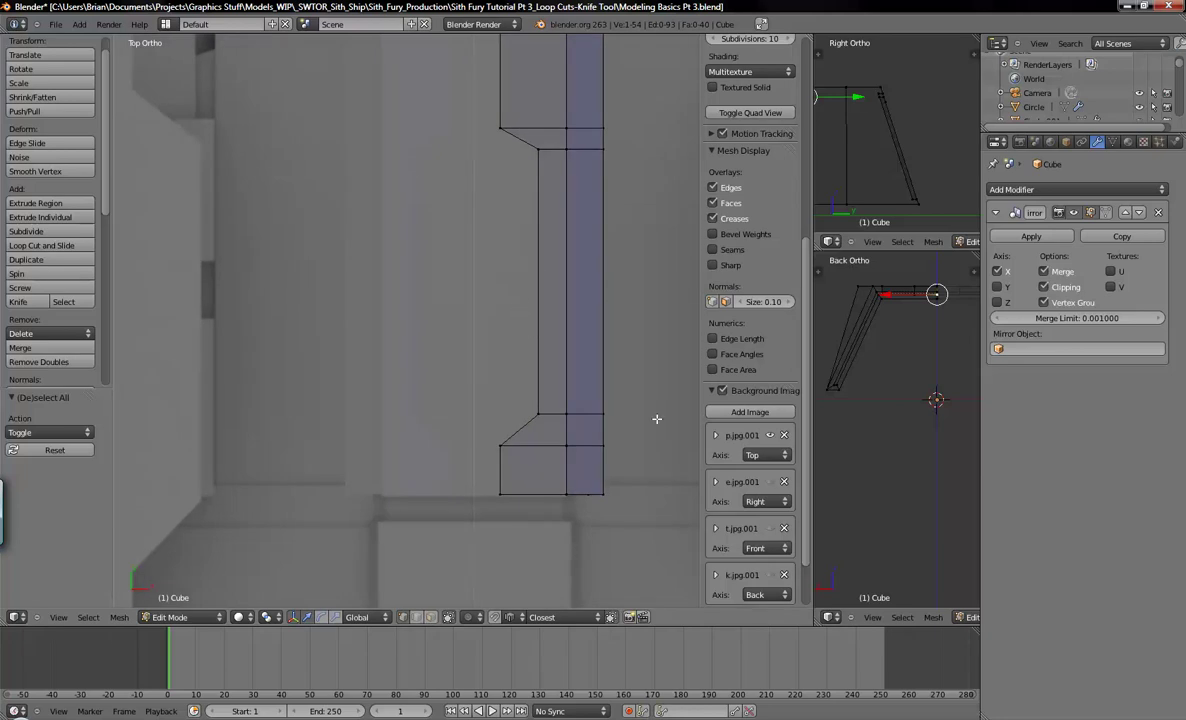
pyautogui.moveTo(509, 432); pyautogui.dragTo(458, 331, button='middle')
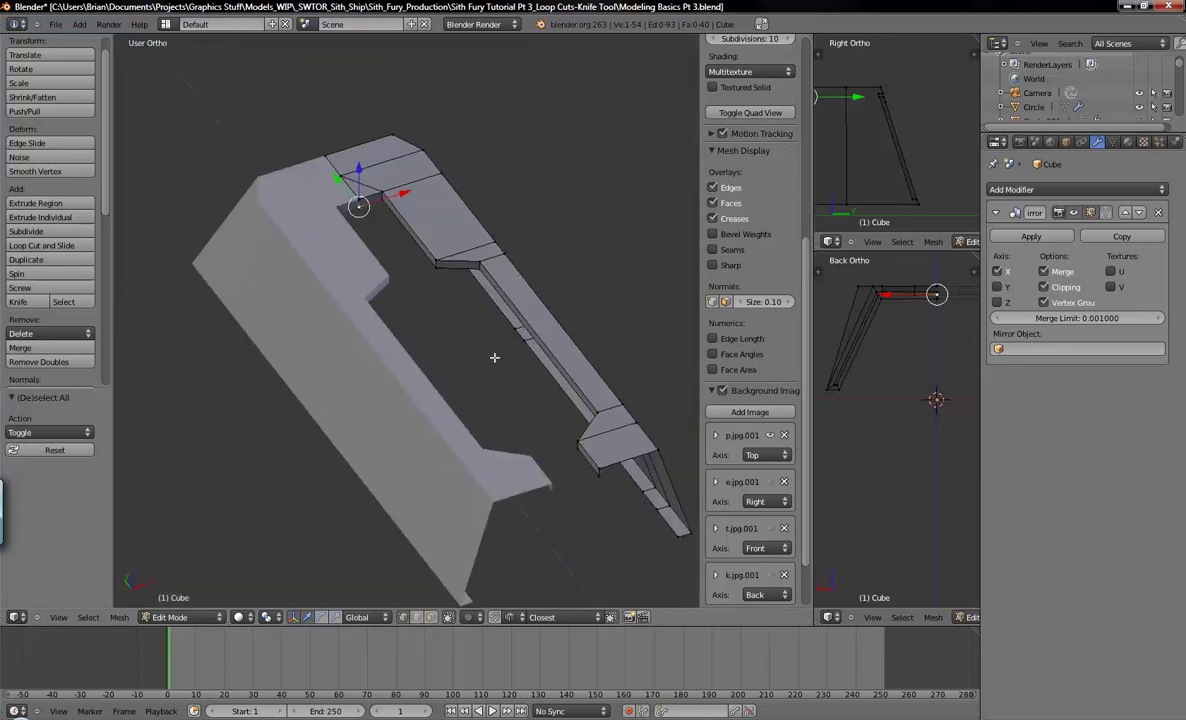
# Extrude the lower edge of the opening's long middle section -0.299 along X onto the mirror line
pyautogui.keyDown('alt'); pyautogui.rightClick(493, 282); pyautogui.keyUp('alt')
pyautogui.keyDown('alt'); pyautogui.rightClick(488, 285); pyautogui.keyUp('alt')
pyautogui.keyDown('shift'); pyautogui.moveTo(481, 375); pyautogui.dragTo(445, 407, button='middle'); pyautogui.keyUp('shift')
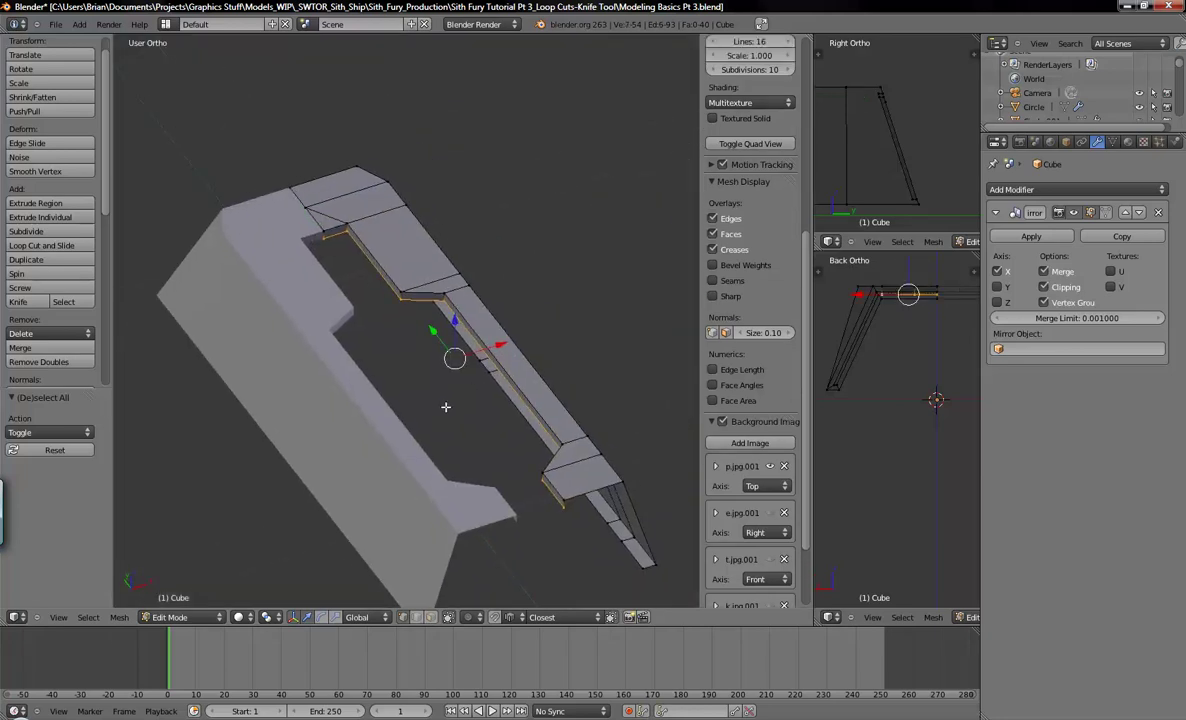
pyautogui.rightClick(448, 300)
pyautogui.moveTo(522, 430); pyautogui.dragTo(495, 399, button='middle')
pyautogui.keyDown('shift'); pyautogui.rightClick(662, 392); pyautogui.keyUp('shift')
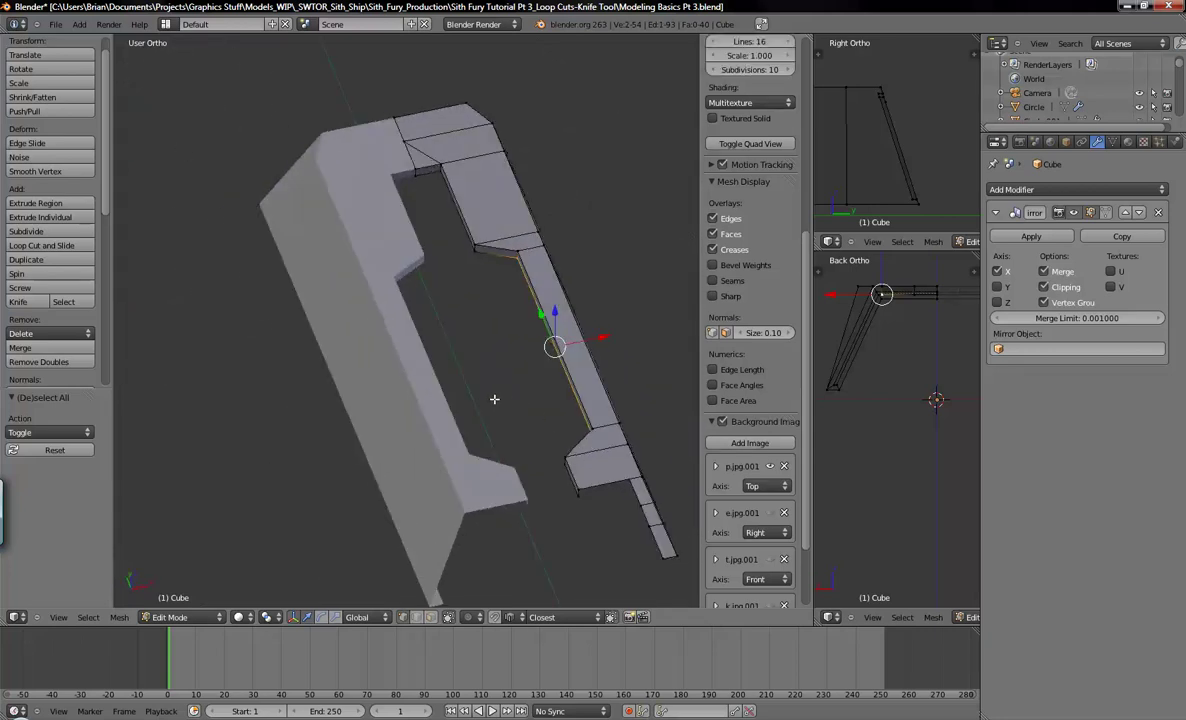
pyautogui.press('e')
pyautogui.rightClick(552, 343)
pyautogui.moveTo(597, 338); pyautogui.dragTo(524, 355)
pyautogui.click(485, 348)
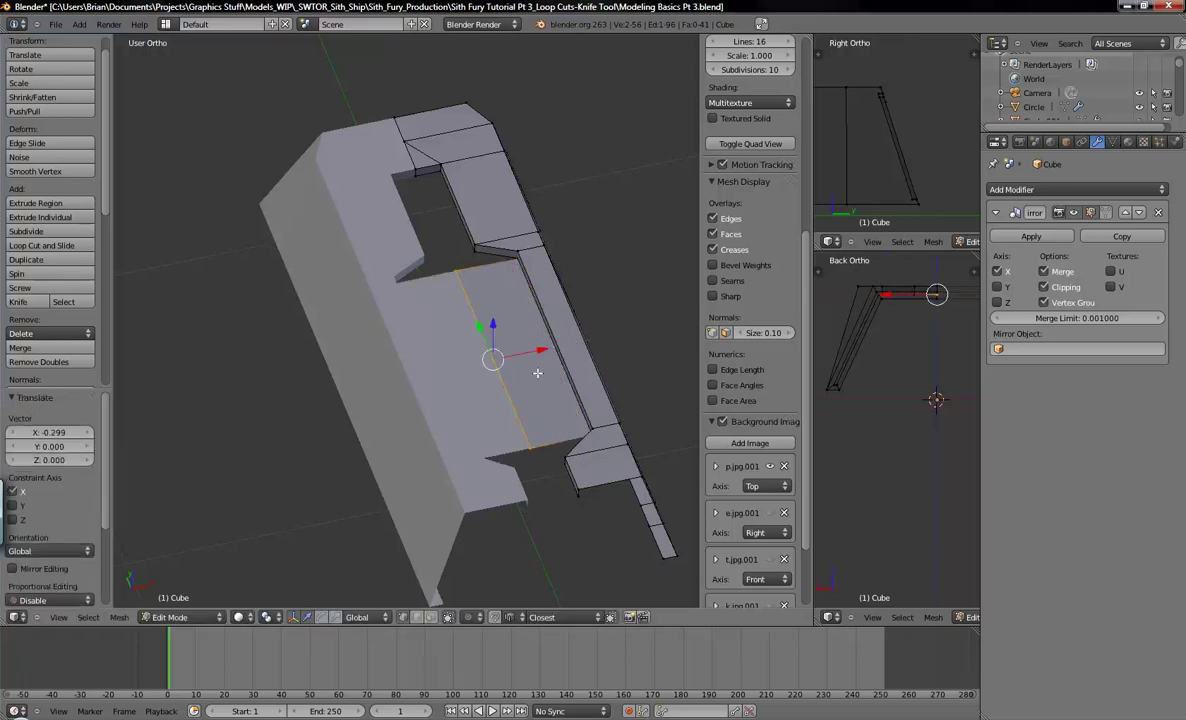
# Extrude the lower rim edge at the end opposite the flared end -0.182 along X onto the mirror line
pyautogui.moveTo(497, 398); pyautogui.dragTo(571, 419, button='middle')
pyautogui.rightClick(583, 421)
pyautogui.keyDown('shift'); pyautogui.rightClick(612, 445); pyautogui.keyUp('shift')
pyautogui.press('e')
pyautogui.click(627, 408)
pyautogui.moveTo(631, 405); pyautogui.dragTo(585, 441)
pyautogui.click(948, 273)
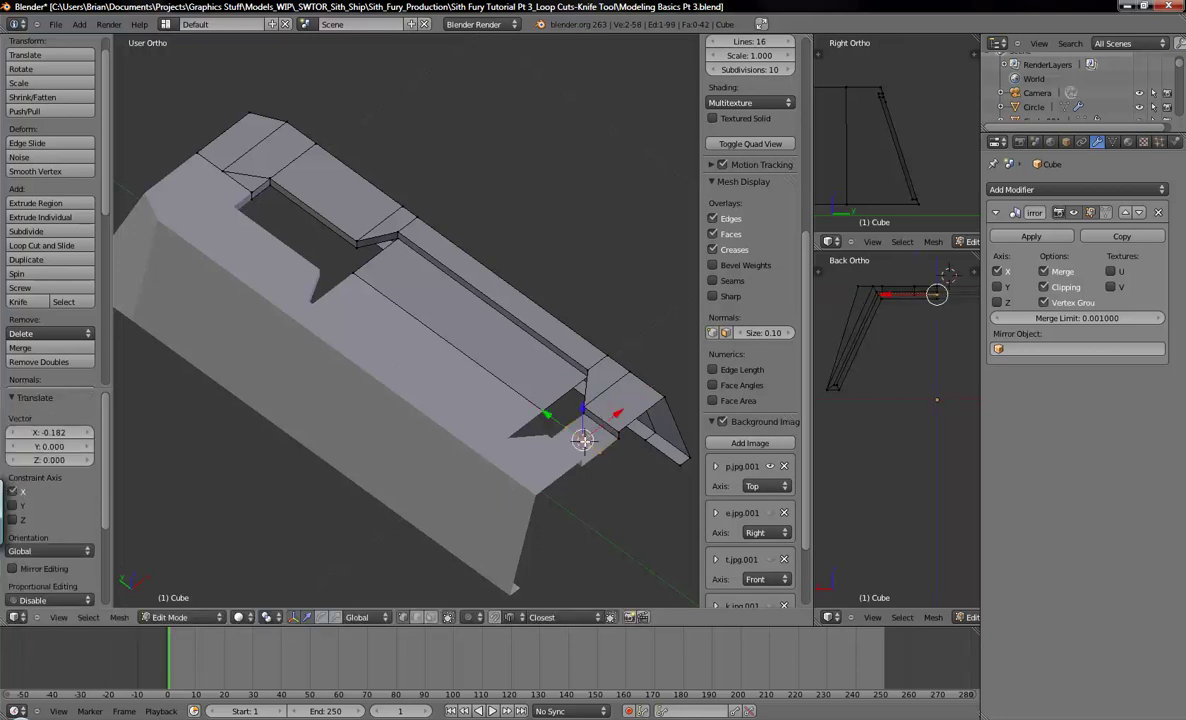
# Extrude the lower rim edge of the opening's flared-end section -0.144 along X onto the mirror line
pyautogui.rightClick(274, 196)
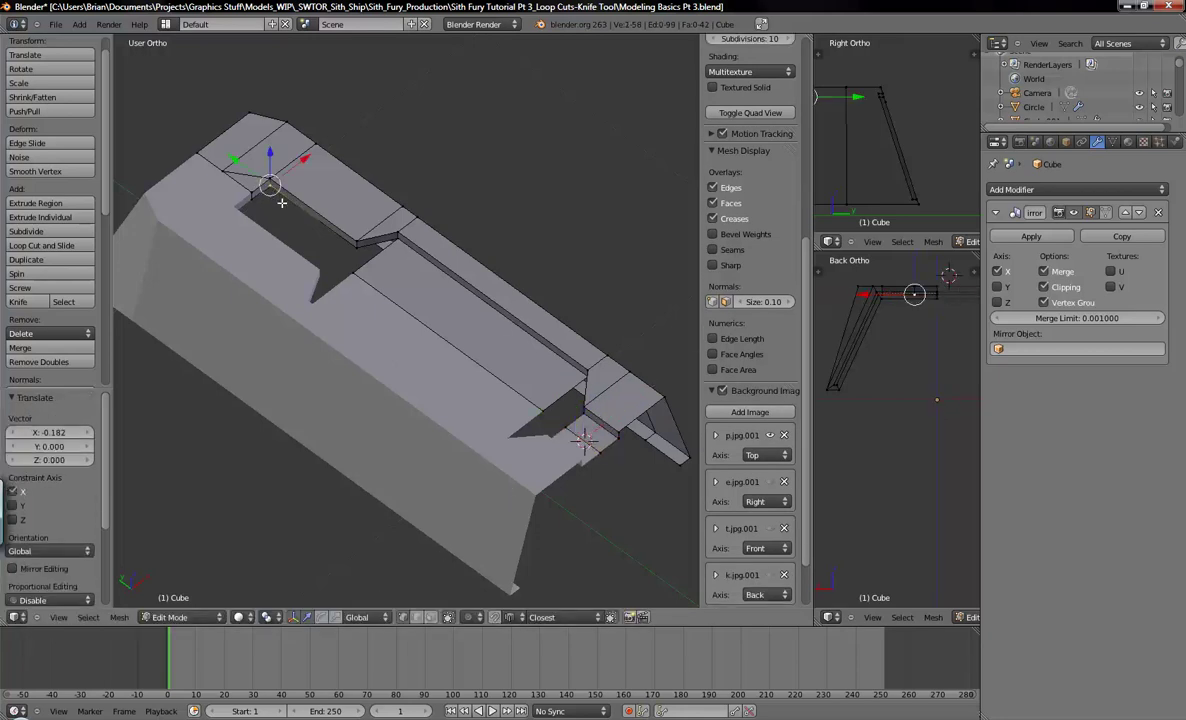
pyautogui.moveTo(373, 298); pyautogui.dragTo(347, 267, button='middle')
pyautogui.rightClick(346, 263)
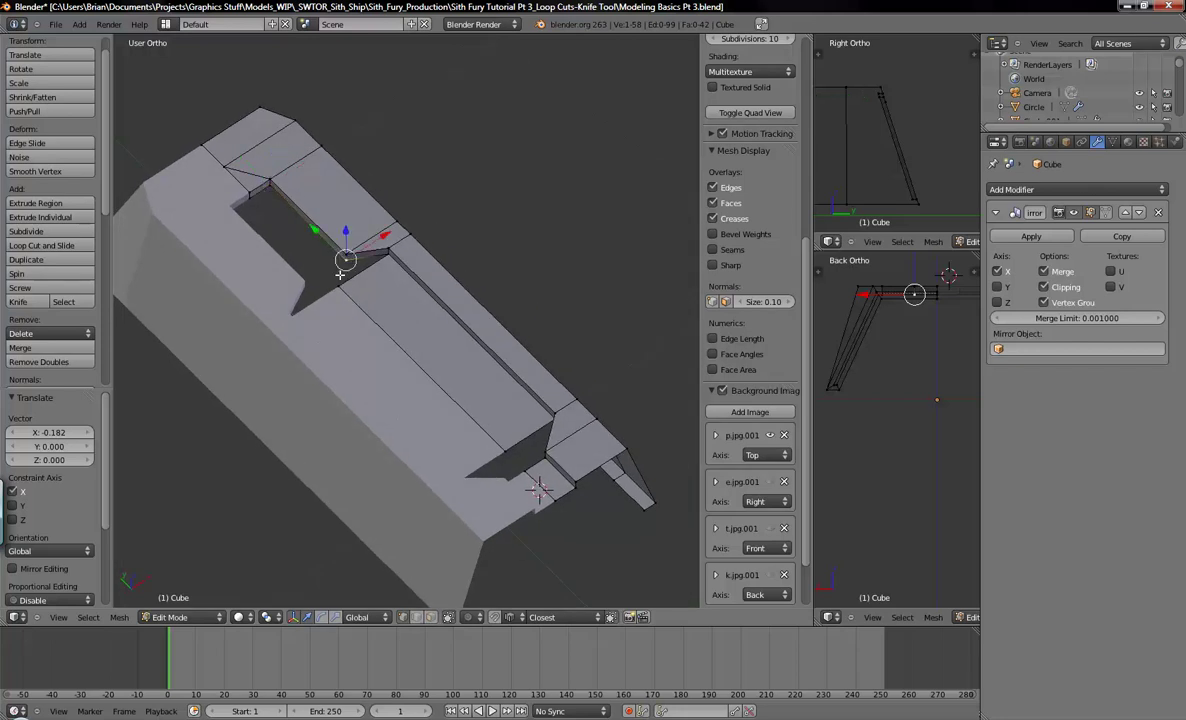
pyautogui.keyDown('shift'); pyautogui.rightClick(337, 284); pyautogui.keyUp('shift')
pyautogui.keyDown('shift'); pyautogui.rightClick(274, 192); pyautogui.keyUp('shift')
pyautogui.scroll(2, 310, 304)
pyautogui.keyDown('shift'); pyautogui.moveTo(328, 303); pyautogui.dragTo(348, 385, button='middle'); pyautogui.keyUp('shift')
pyautogui.press('e')
pyautogui.rightClick(340, 330)
pyautogui.moveTo(373, 273); pyautogui.dragTo(298, 294)
# Fill a face across the gap between the flared-end floor panel and the long middle floor panel
pyautogui.moveTo(340, 355); pyautogui.dragTo(300, 300, button='middle')
pyautogui.press('g')
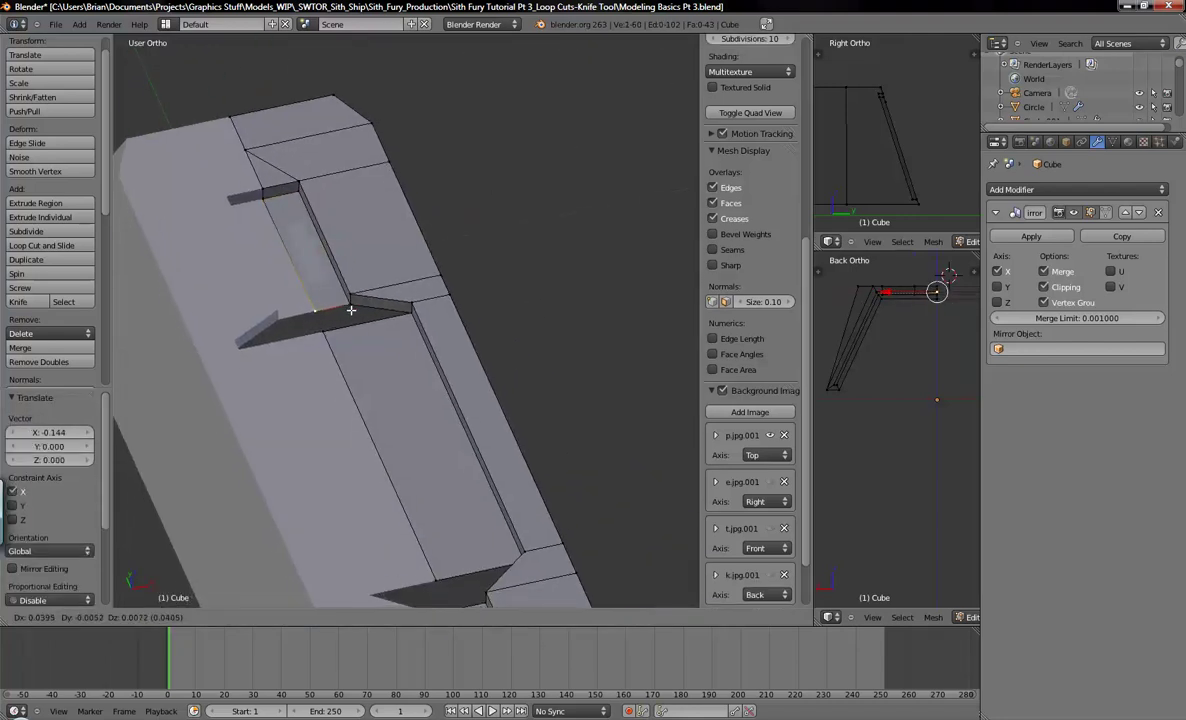
pyautogui.rightClick(337, 312)
pyautogui.keyDown('shift'); pyautogui.rightClick(337, 327); pyautogui.keyUp('shift')
pyautogui.keyDown('shift'); pyautogui.rightClick(361, 308); pyautogui.keyUp('shift')
pyautogui.keyDown('shift'); pyautogui.rightClick(412, 322); pyautogui.keyUp('shift')
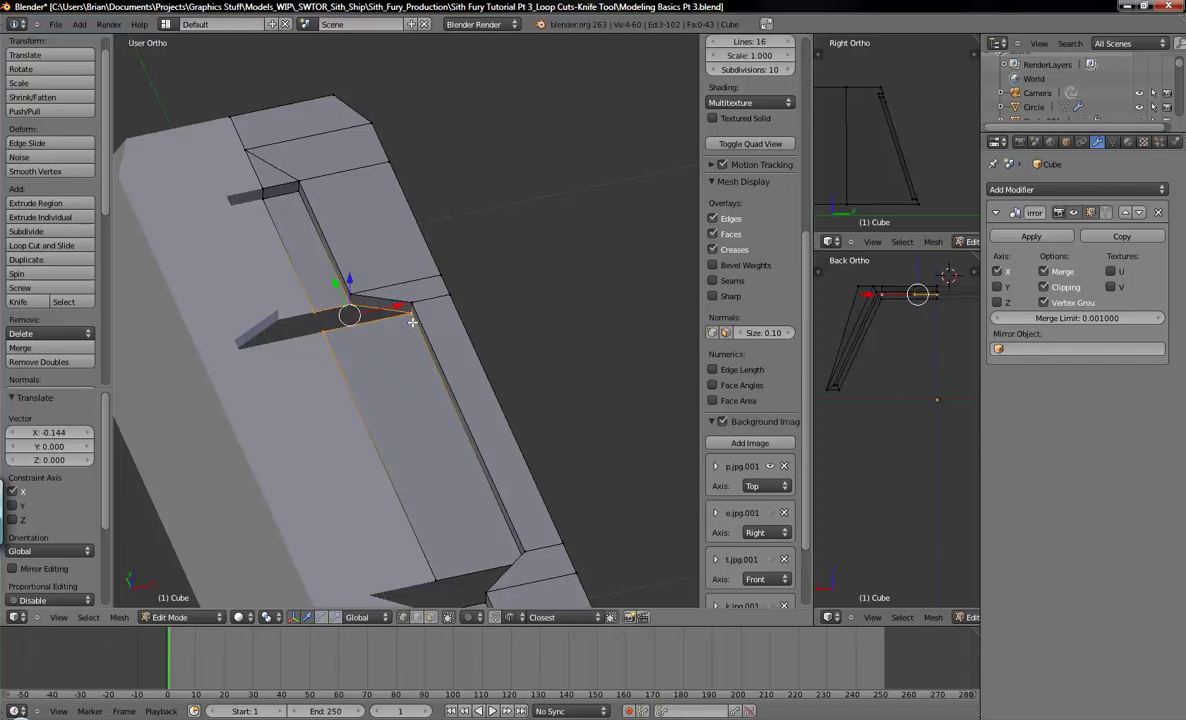
pyautogui.press('f')
# Fill the remaining floor gap between the middle panel and the end panel opposite the flared end, and clear the selection
pyautogui.keyDown('shift'); pyautogui.moveTo(454, 419); pyautogui.dragTo(411, 277, button='middle'); pyautogui.keyUp('shift')
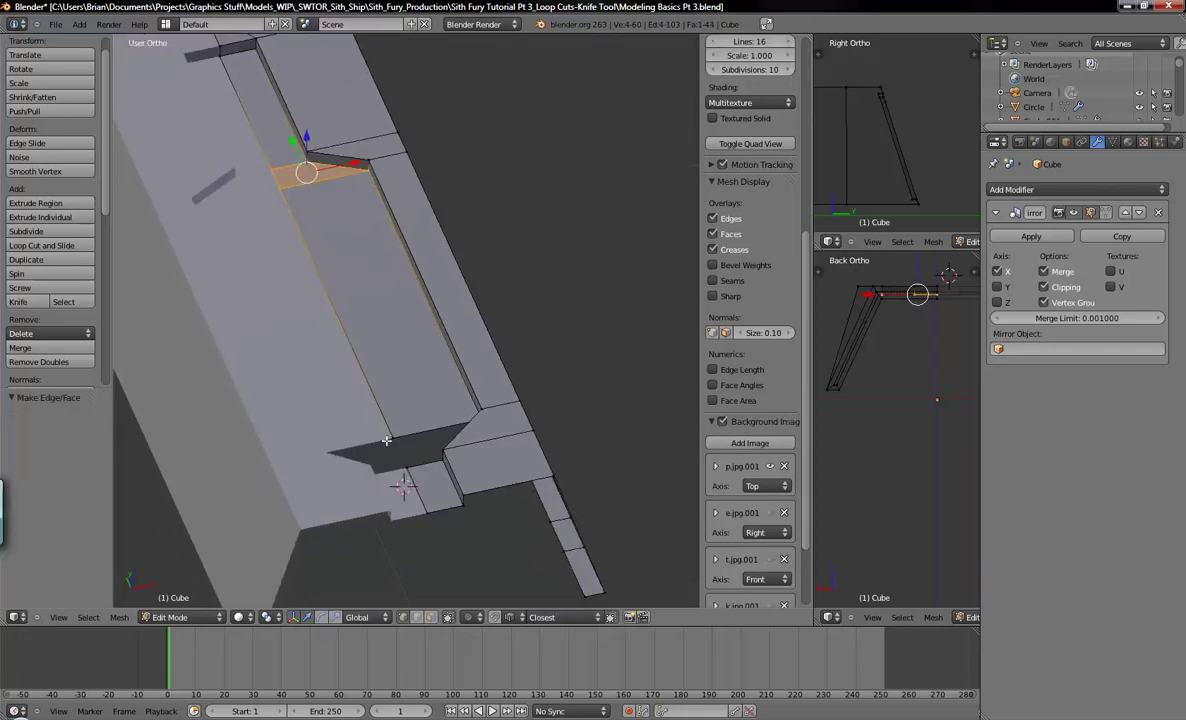
pyautogui.rightClick(388, 440)
pyautogui.moveTo(407, 459); pyautogui.dragTo(632, 429, button='middle')
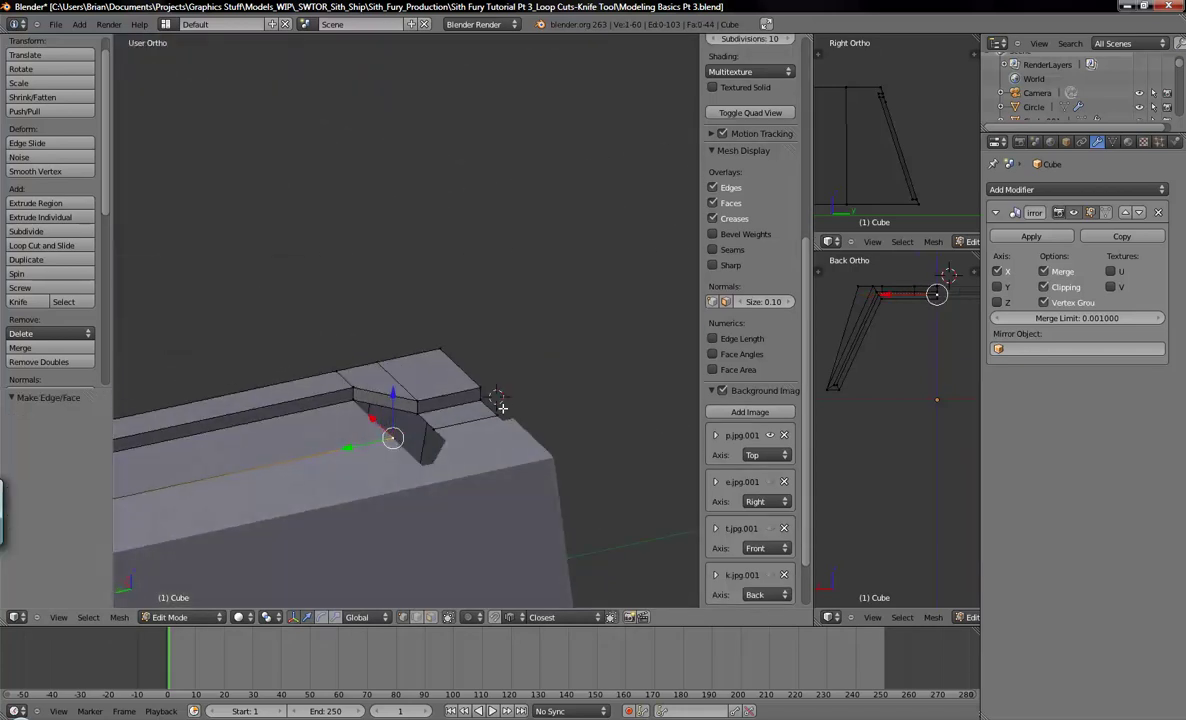
pyautogui.rightClick(345, 399)
pyautogui.keyDown('alt'); pyautogui.rightClick(397, 430); pyautogui.keyUp('alt')
pyautogui.moveTo(490, 429); pyautogui.dragTo(392, 431, button='middle')
pyautogui.press('a')
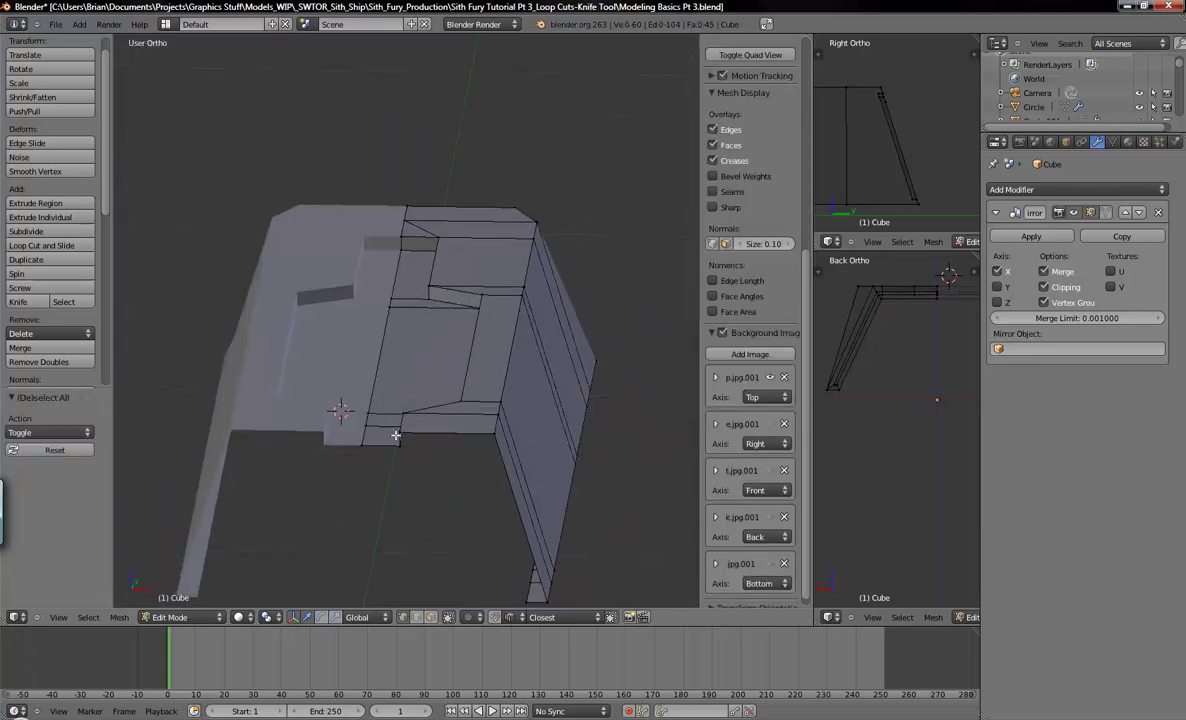
# Compare the recessed floor with the overhead reference screenshot, and check the hull half's connected geometry by selecting and deselecting it
pyautogui.click(592, 718)
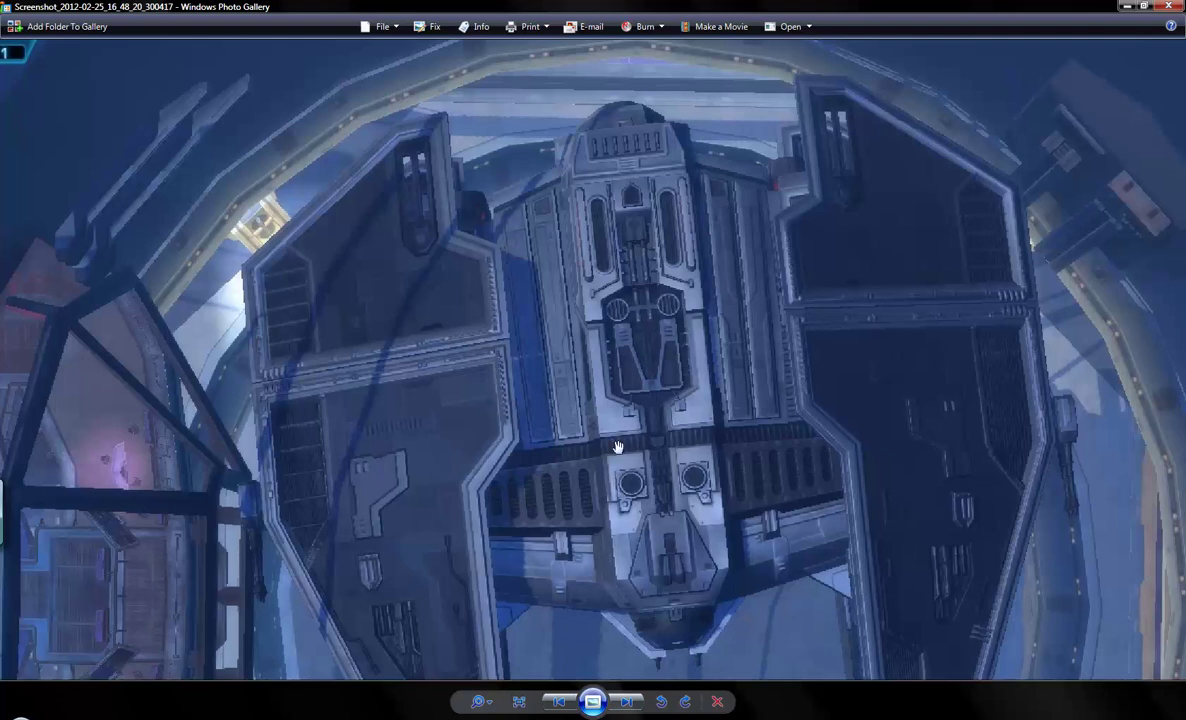
pyautogui.click(600, 718)
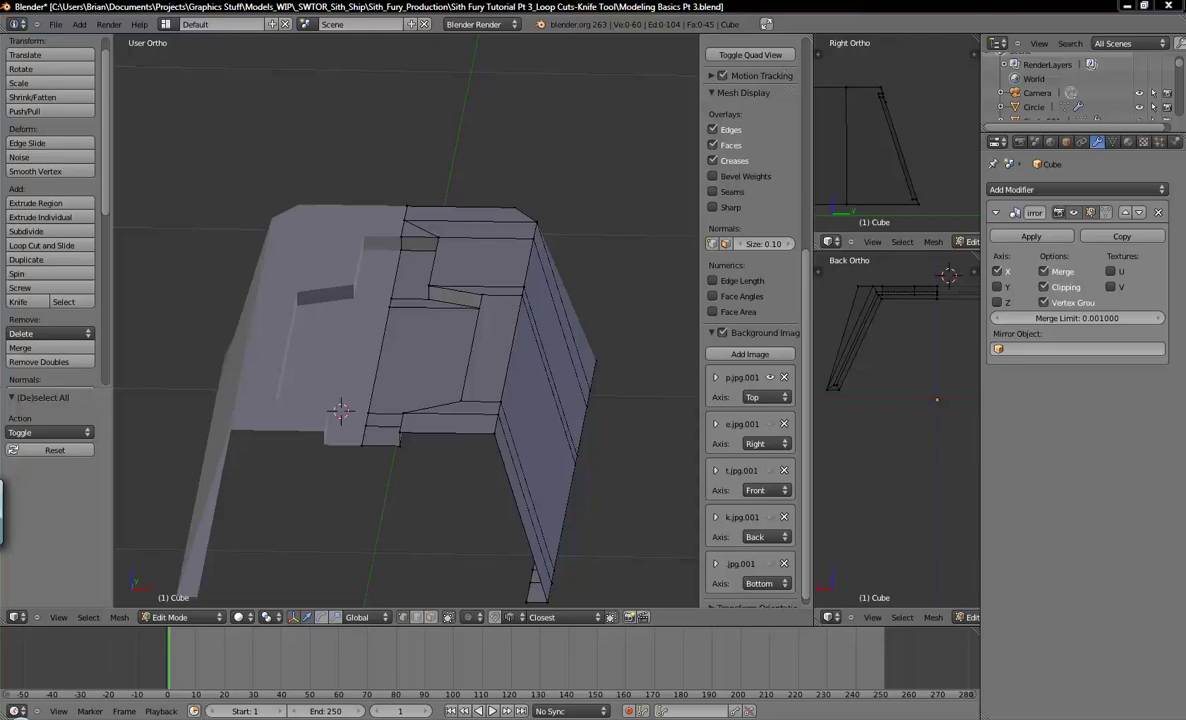
pyautogui.moveTo(565, 415); pyautogui.dragTo(432, 379, button='middle')
pyautogui.press('l')
pyautogui.moveTo(548, 402); pyautogui.dragTo(588, 453, button='middle')
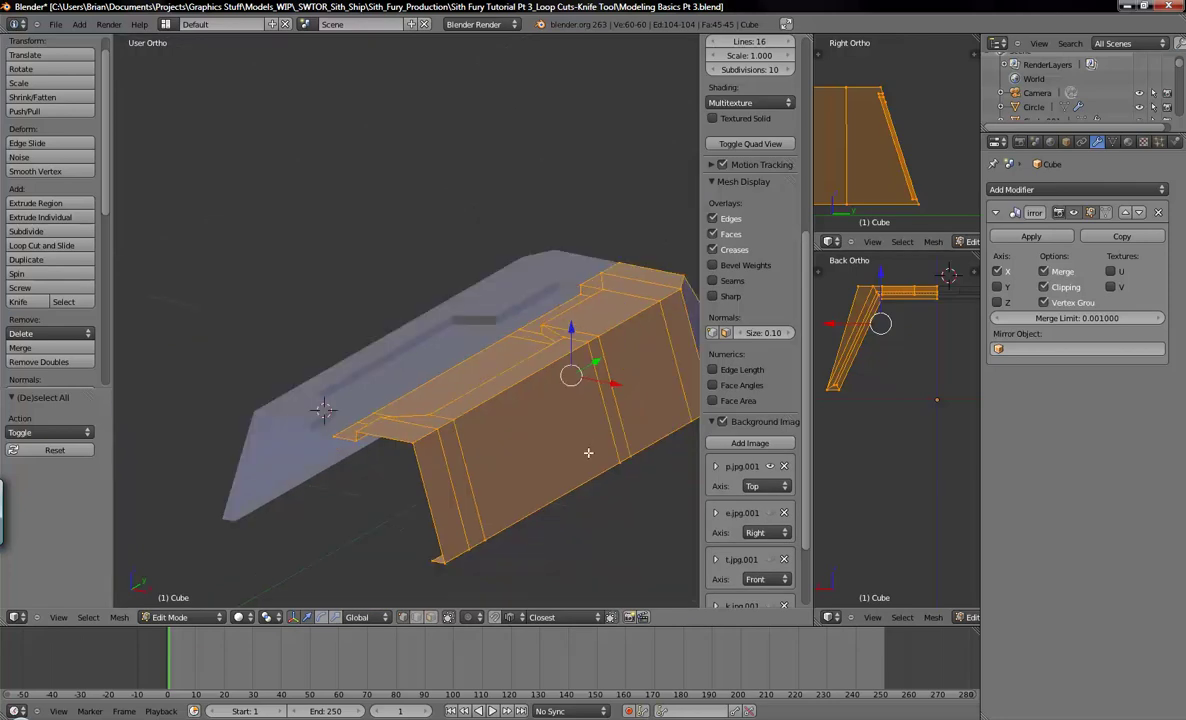
pyautogui.moveTo(642, 422); pyautogui.dragTo(384, 416, button='middle')
pyautogui.press('a')
pyautogui.moveTo(635, 418); pyautogui.dragTo(402, 436, button='middle')
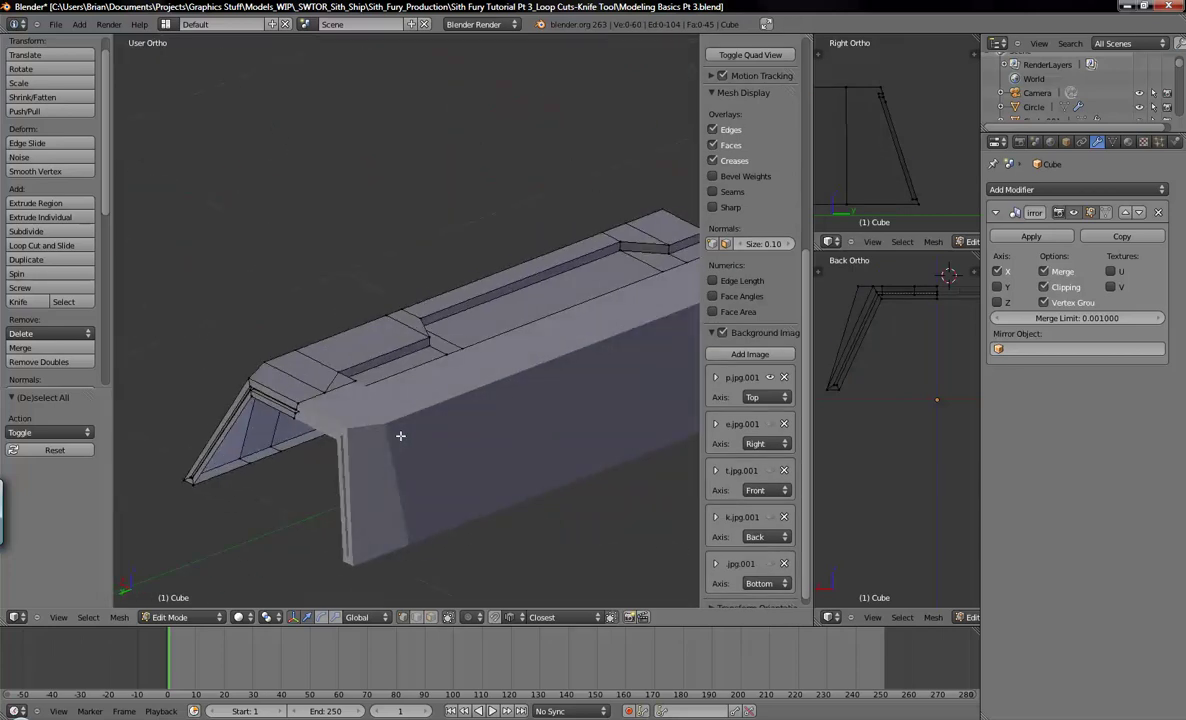
pyautogui.keyDown('shift'); pyautogui.moveTo(511, 477); pyautogui.dragTo(399, 422, button='middle'); pyautogui.keyUp('shift')
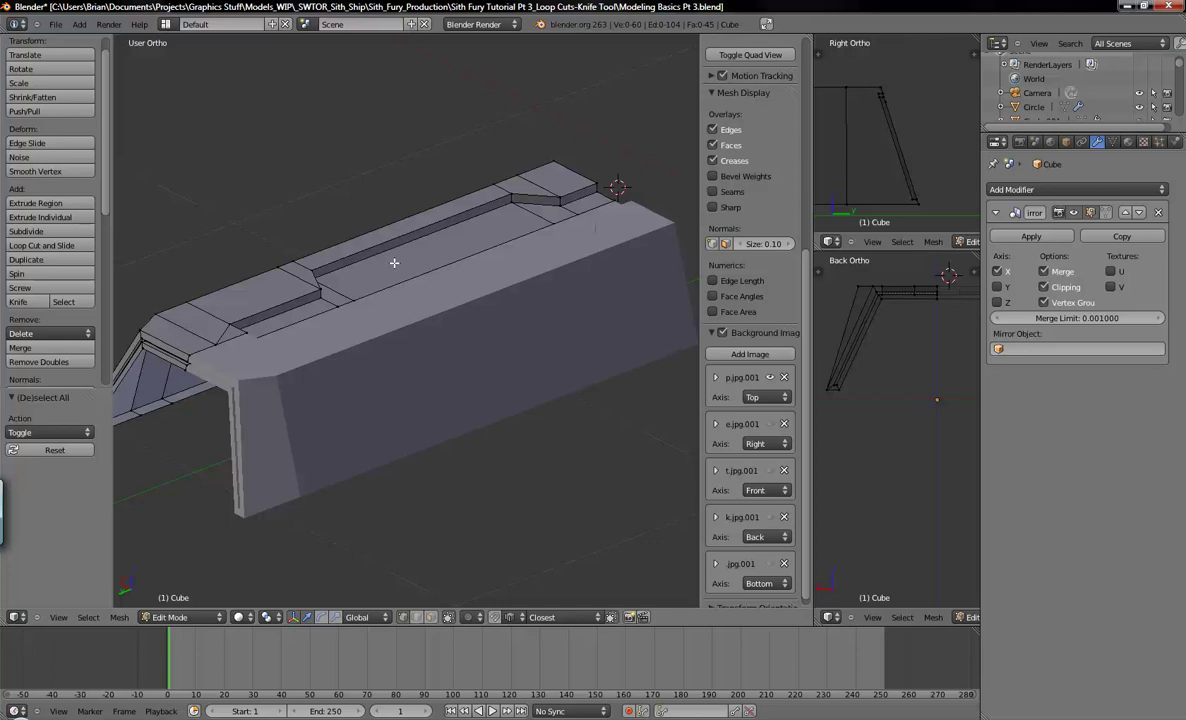
pyautogui.keyDown('shift'); pyautogui.moveTo(300, 296); pyautogui.dragTo(390, 326, button='middle'); pyautogui.keyUp('shift')
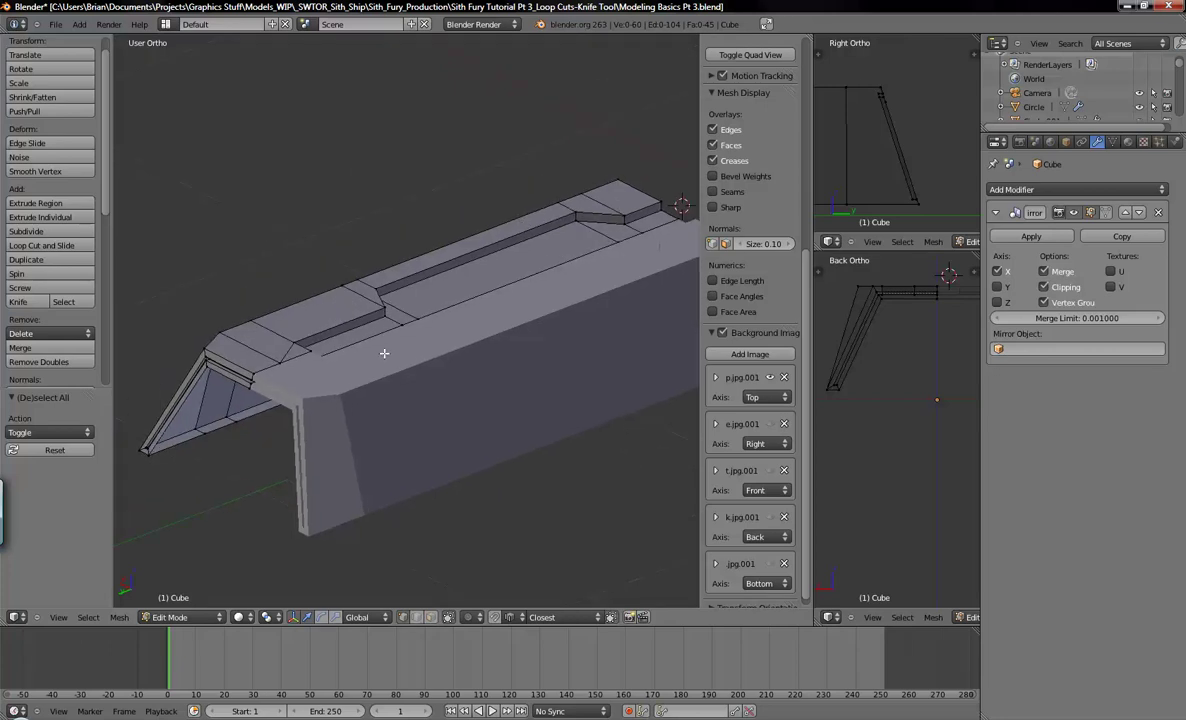
pyautogui.scroll(-3, 484, 440)
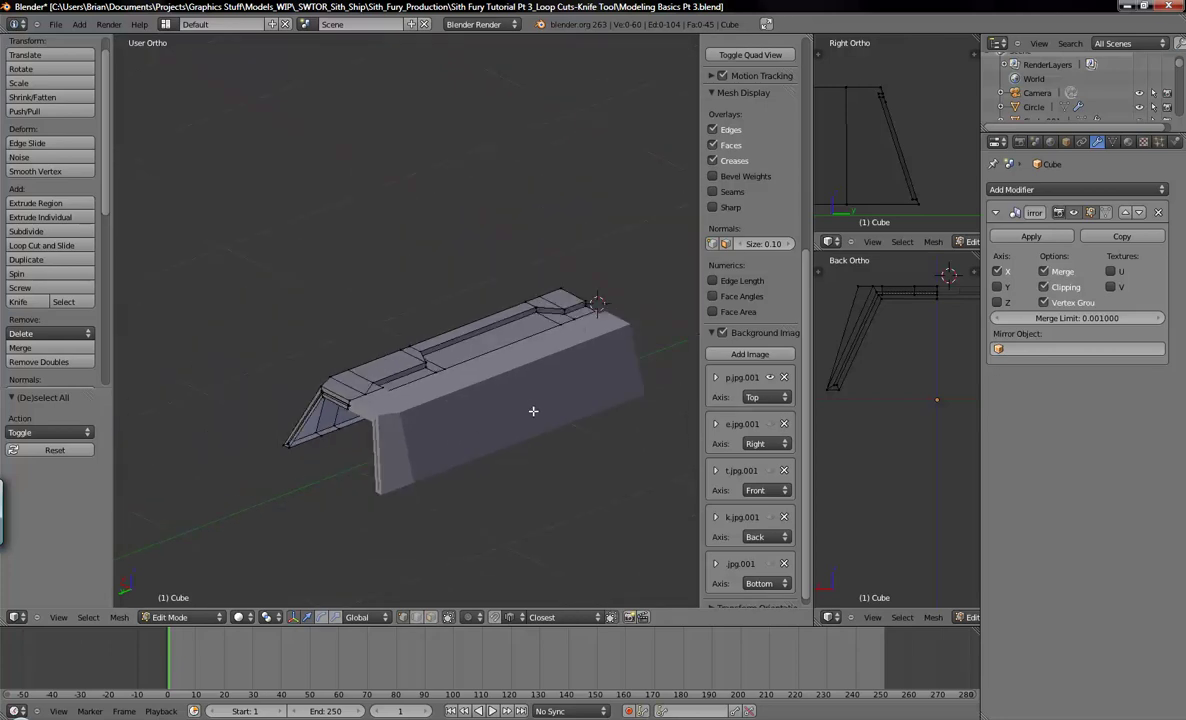
pyautogui.keyDown('shift'); pyautogui.moveTo(533, 411); pyautogui.dragTo(499, 367, button='middle'); pyautogui.keyUp('shift')
pyautogui.moveTo(404, 356); pyautogui.dragTo(400, 297, button='middle')
pyautogui.moveTo(287, 323); pyautogui.dragTo(466, 353, button='middle')
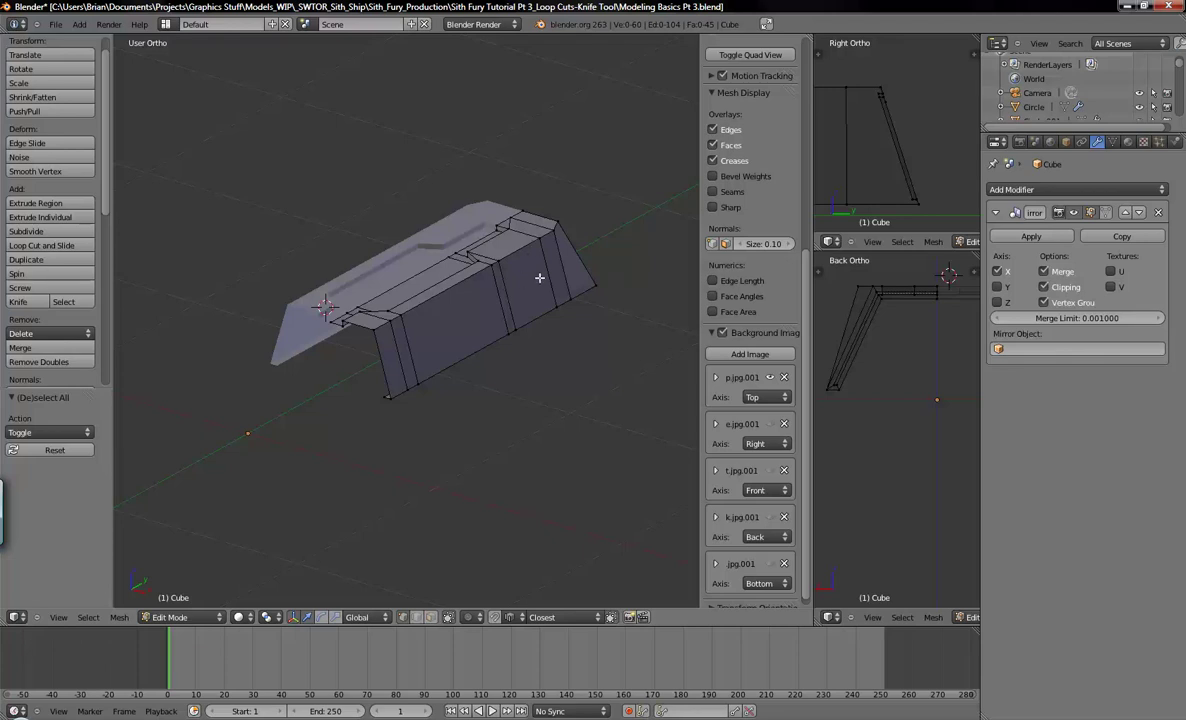
pyautogui.keyDown('shift'); pyautogui.moveTo(505, 262); pyautogui.dragTo(521, 324, button='middle'); pyautogui.keyUp('shift')
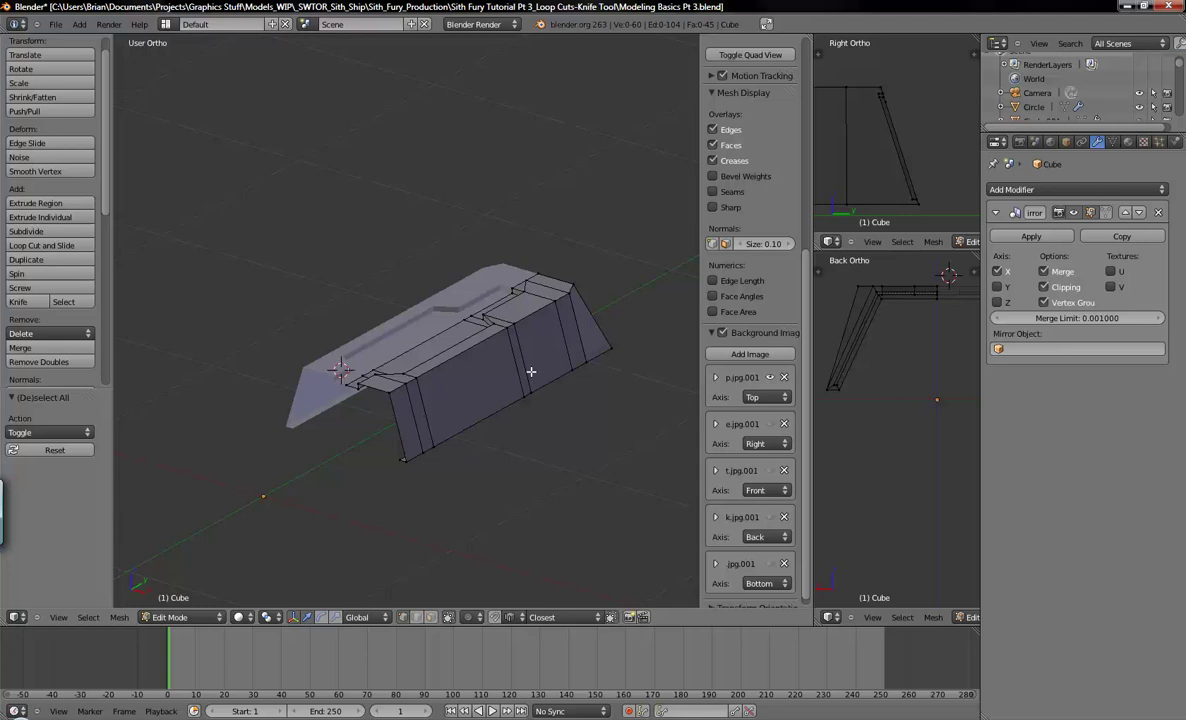
pyautogui.keyDown('shift'); pyautogui.moveTo(543, 374); pyautogui.dragTo(479, 347, button='middle'); pyautogui.keyUp('shift')
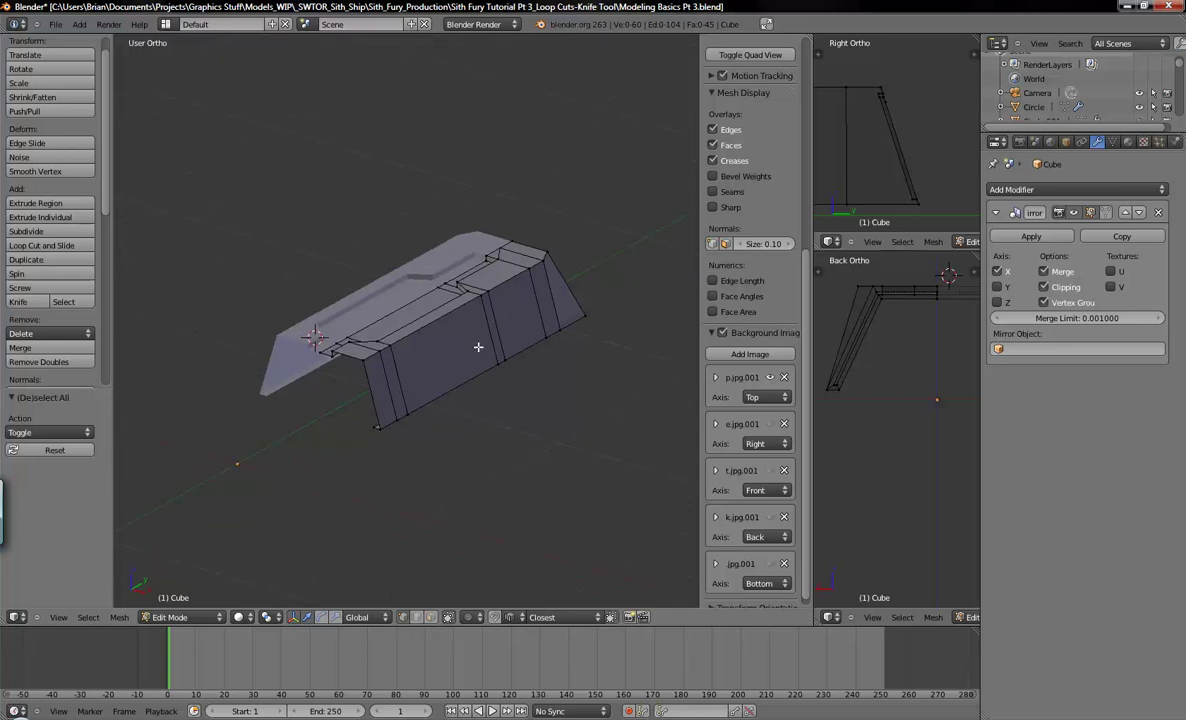